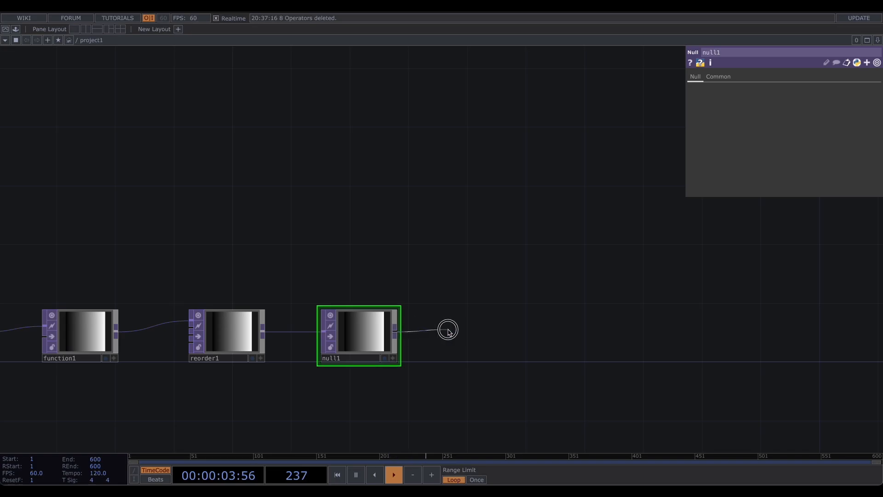
- Append an Out TOP connected to the output of null1
left_click(448, 330)
type("out")
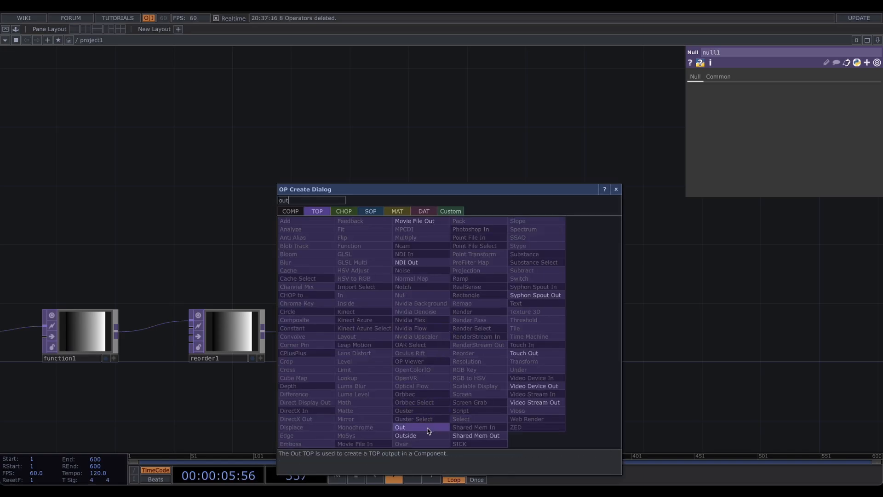
left_click(401, 427)
left_click(487, 341)
left_click_drag(191, 219, 467, 233)
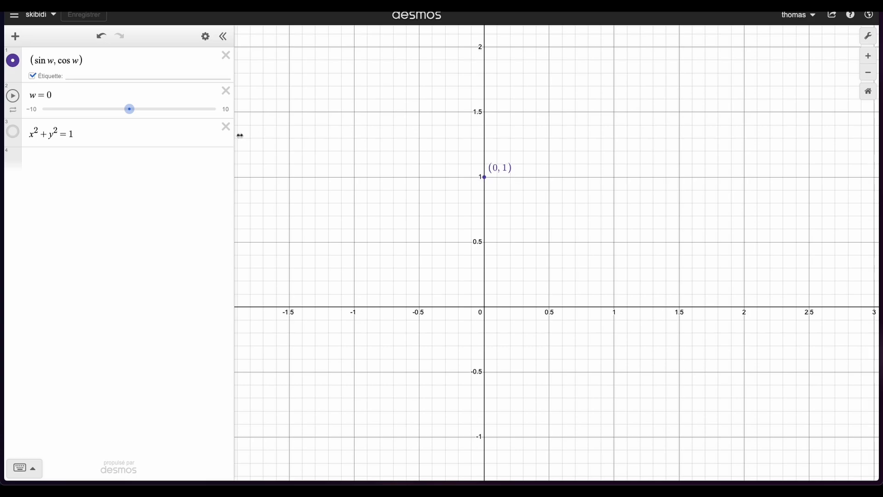
- Switch to Desmos, show the circle x² + y² = 1 and slide w to 3.2 to move the point (sin w, cos w)
left_click_drag(84, 64, 38, 58)
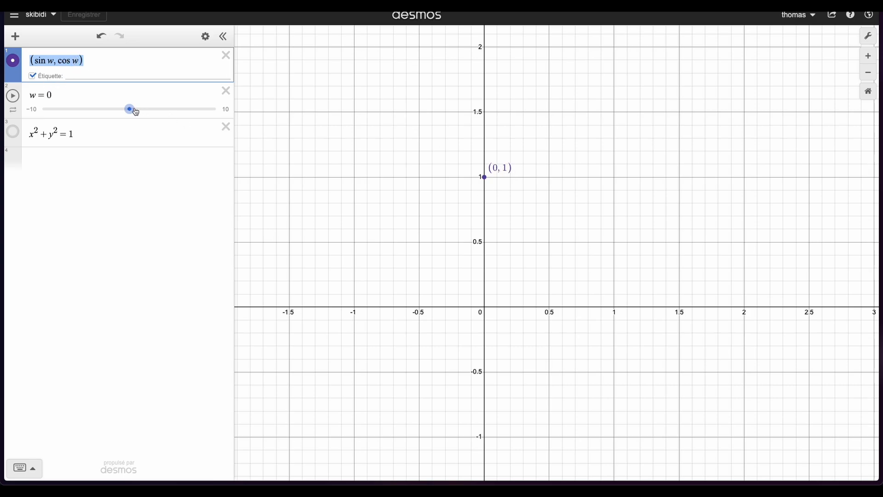
mouse_move(136, 113)
left_mouse_down()
mouse_move(186, 119)
mouse_move(136, 124)
left_mouse_up()
left_click(13, 132)
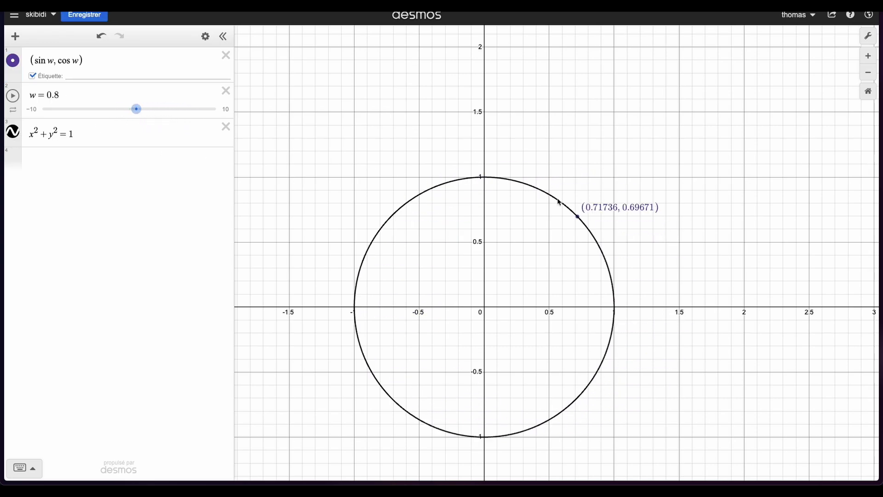
mouse_move(141, 113)
left_mouse_down()
mouse_move(128, 115)
mouse_move(198, 119)
mouse_move(157, 116)
left_mouse_up()
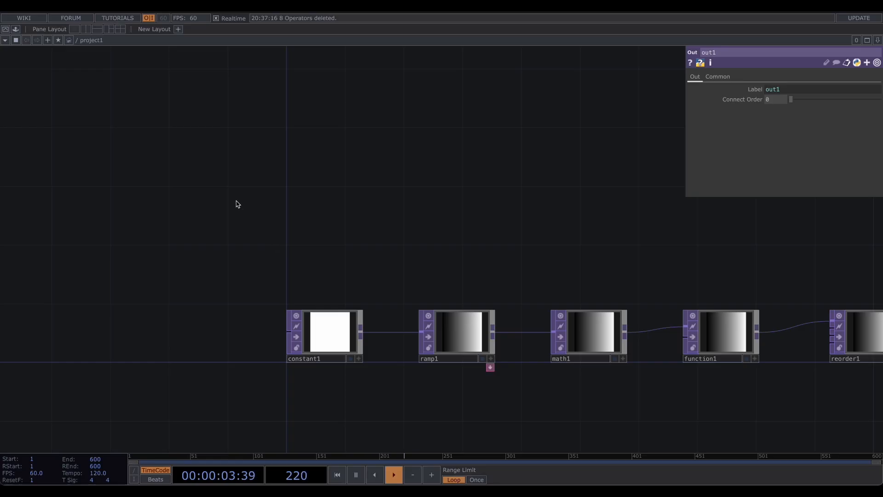
- Back in the network, create a Constant CHOP in an empty area above the chain
key("Tab")
left_click(128, 81)
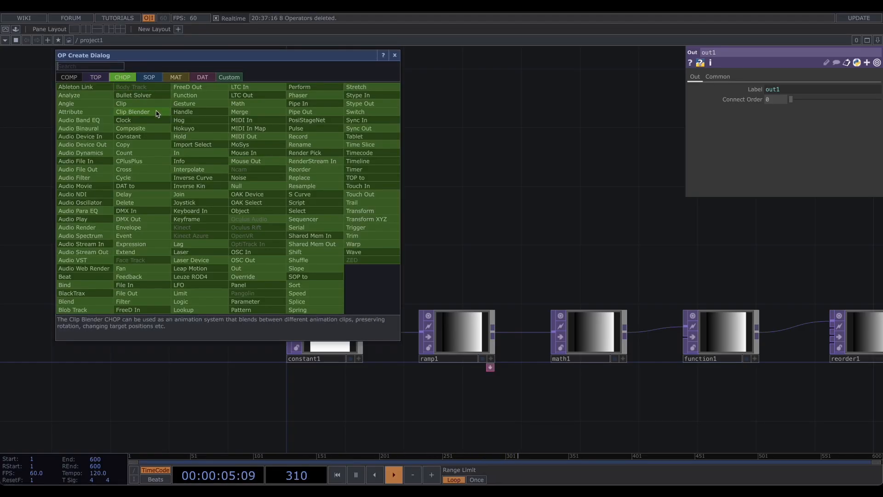
type("con")
left_click(154, 137)
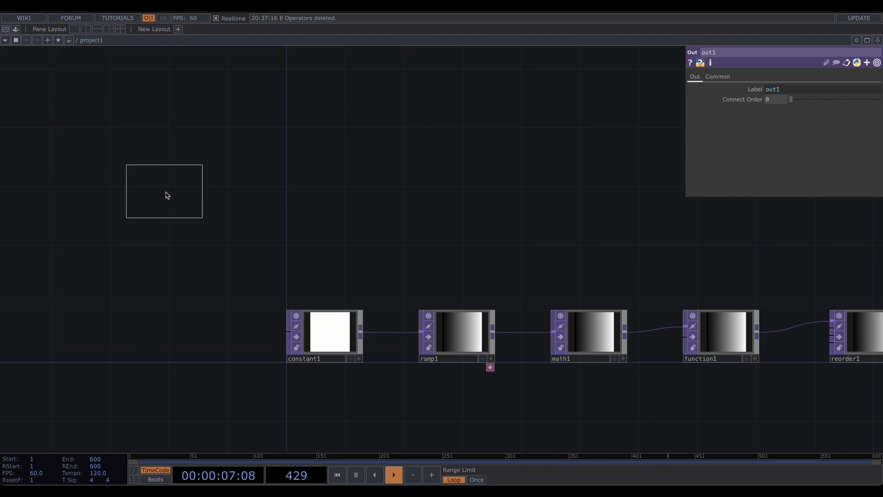
left_click(167, 194)
scroll(167, 194, "up", 2)
left_click_drag(309, 193, 378, 205)
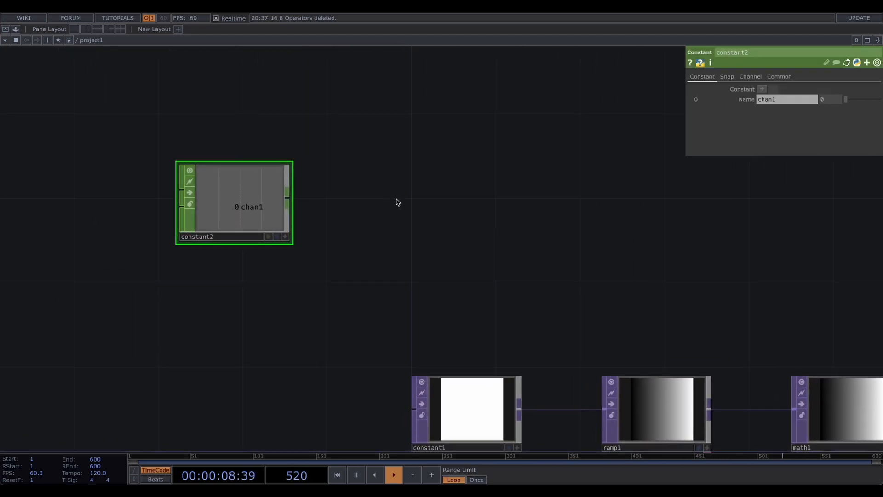
- Add a second channel to the Constant CHOP and name the channels resX and resY
left_click(763, 89)
left_click(763, 99)
type("resX")
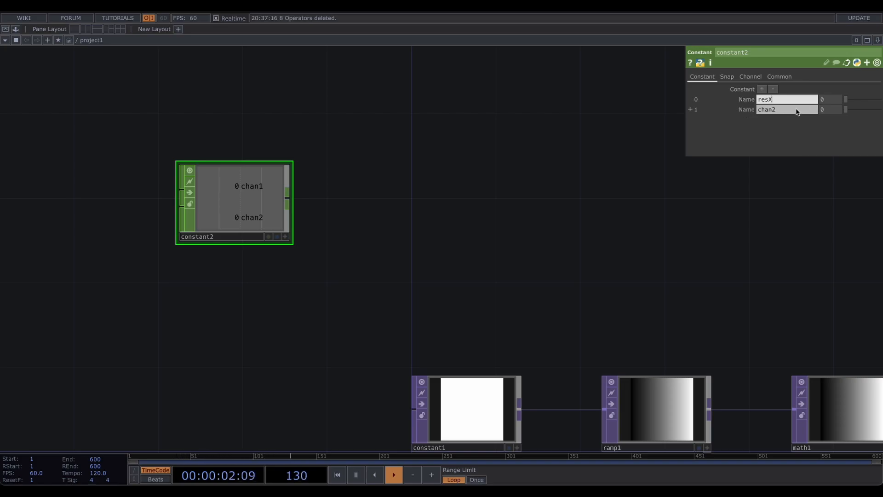
key("Tab")
type("r")
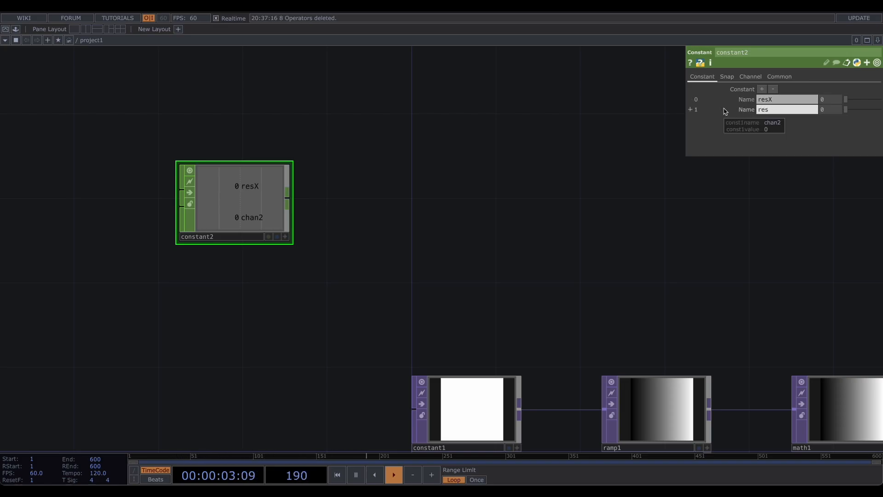
- Set the resX value to 1 and the resY value to 1280
left_click(831, 100)
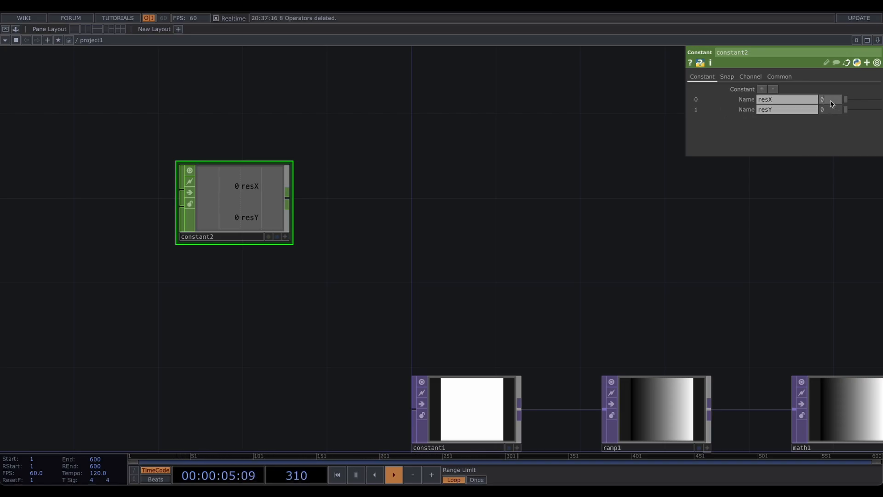
type("1")
key("Return")
left_click(829, 110)
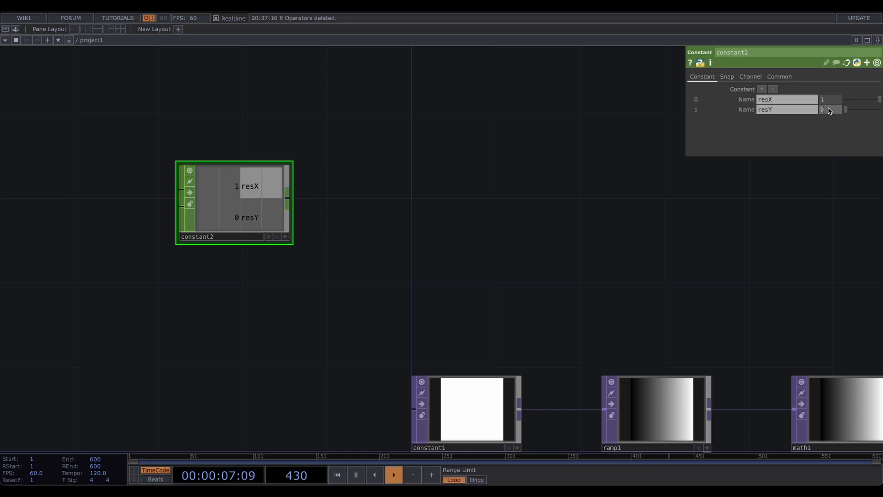
key("Return")
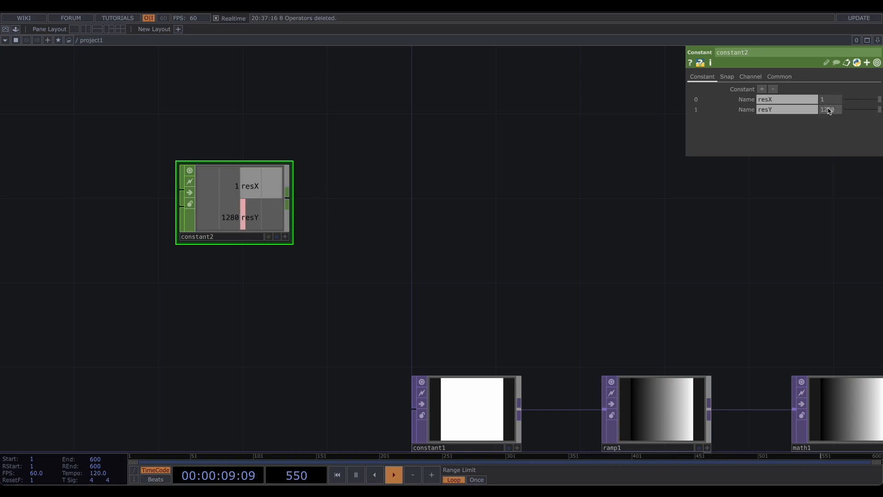
- Reference constant2's resX and resY channels in constant1's Resolution fields and set its pixel format to 32-bit float (RGBA)
left_click_drag(356, 238, 298, 149)
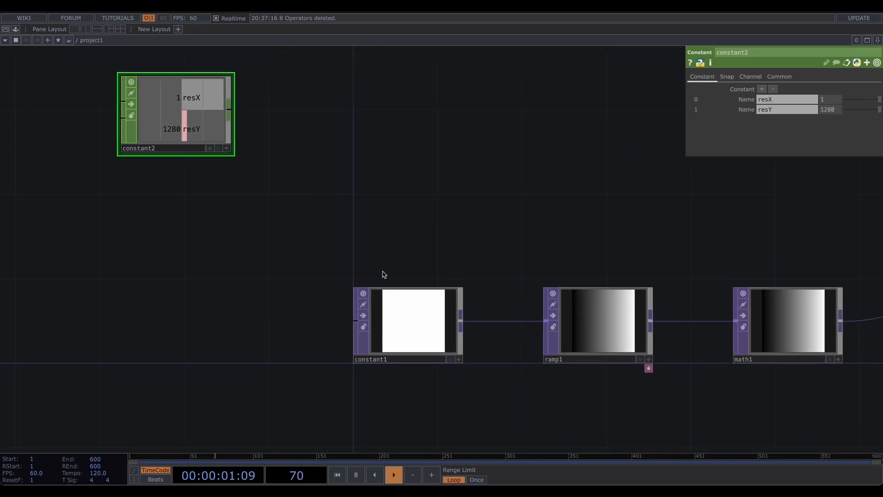
left_click(415, 324)
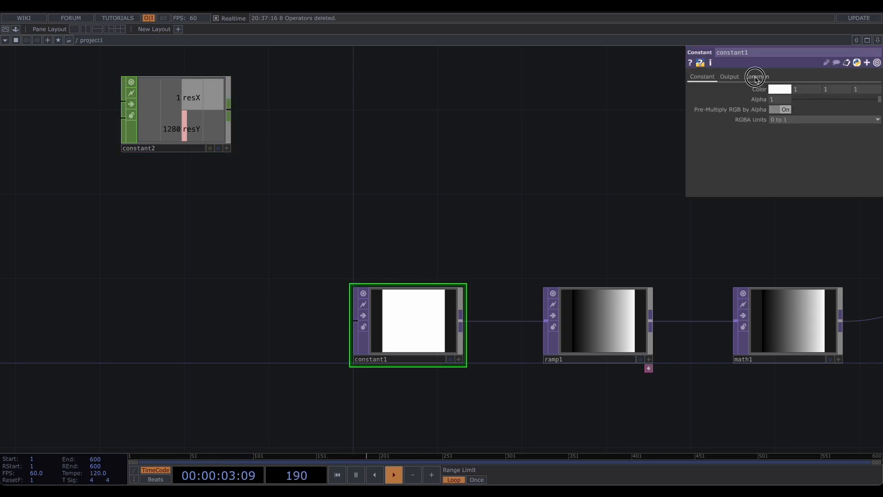
left_click(756, 78)
left_click(227, 148)
left_click_drag(186, 97, 793, 101)
left_click(796, 96)
left_click_drag(216, 120, 853, 101)
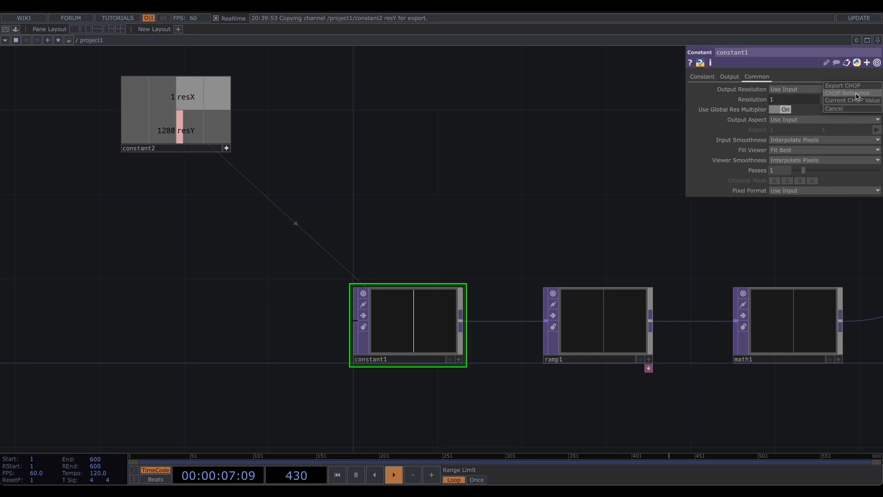
left_click(857, 94)
left_click(801, 190)
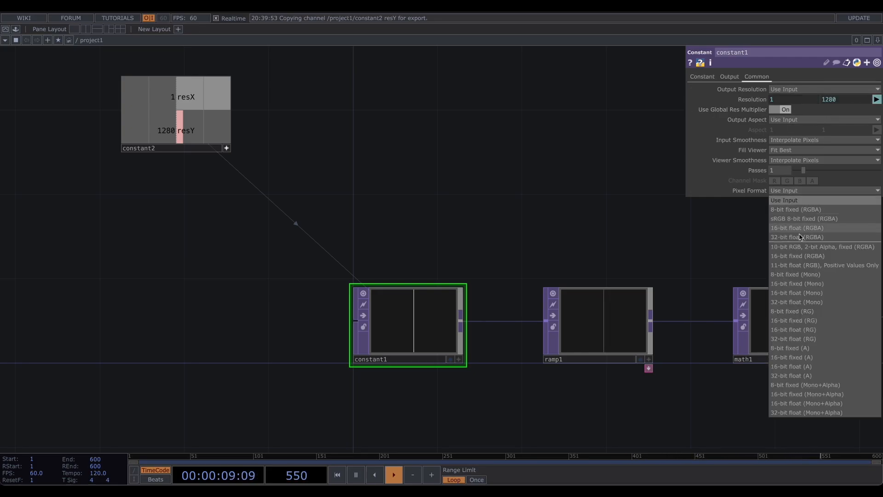
left_click(798, 237)
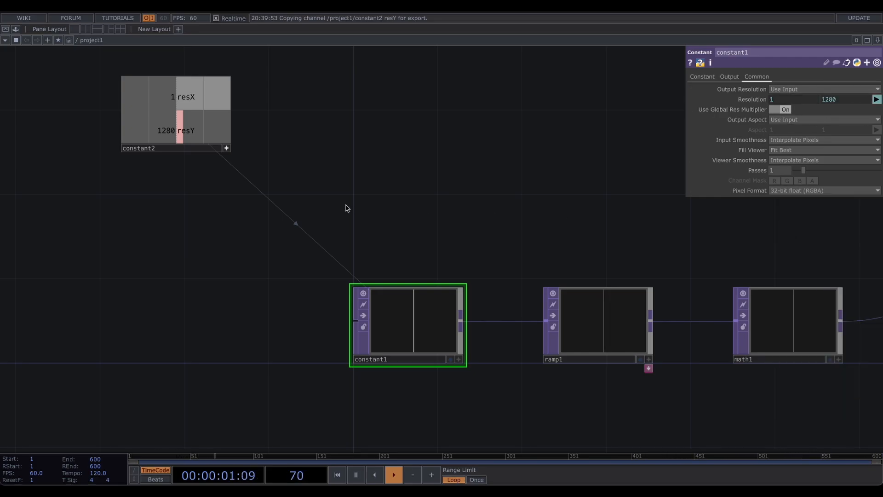
- Set ramp1's Type to Vertical
left_click_drag(416, 194, 190, 164)
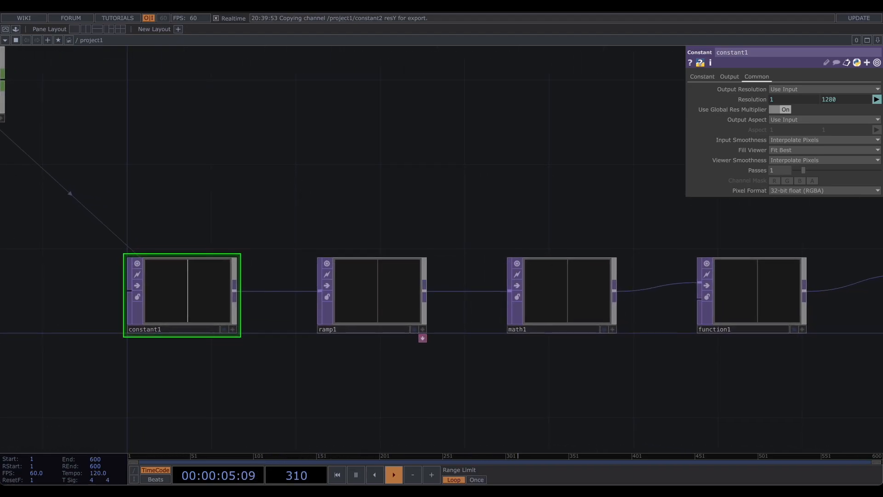
left_click_drag(396, 213, 276, 207)
left_click(266, 273)
left_click_drag(245, 237, 292, 193)
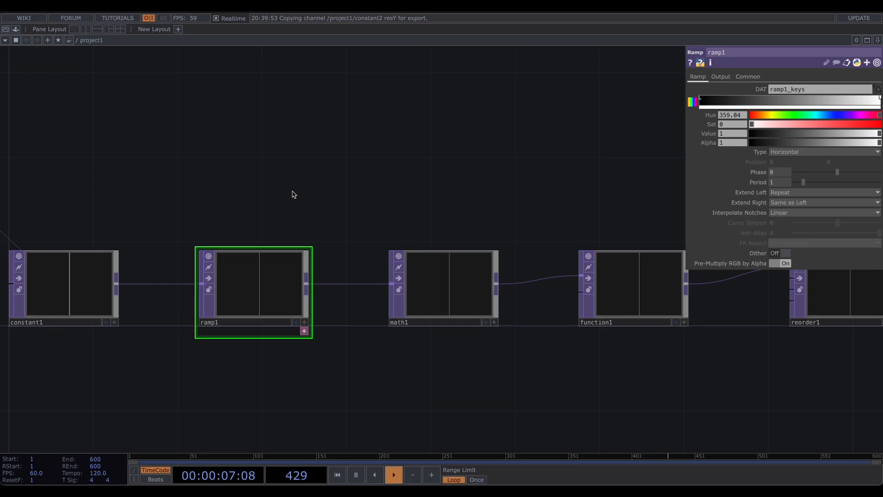
scroll(322, 179, "up", 2)
left_click(794, 153)
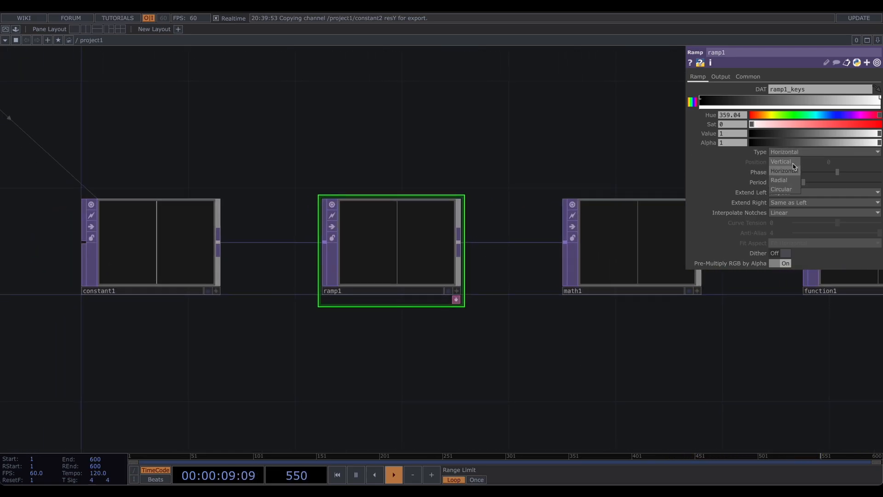
left_click(793, 161)
- Activate ramp1's viewer and switch it to View as Points
scroll(430, 244, "up", 2)
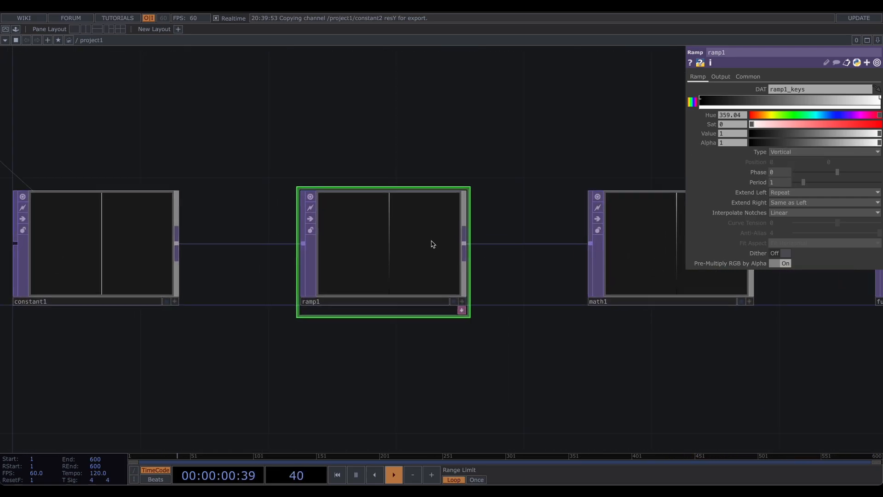
left_click(465, 304)
right_click(374, 249)
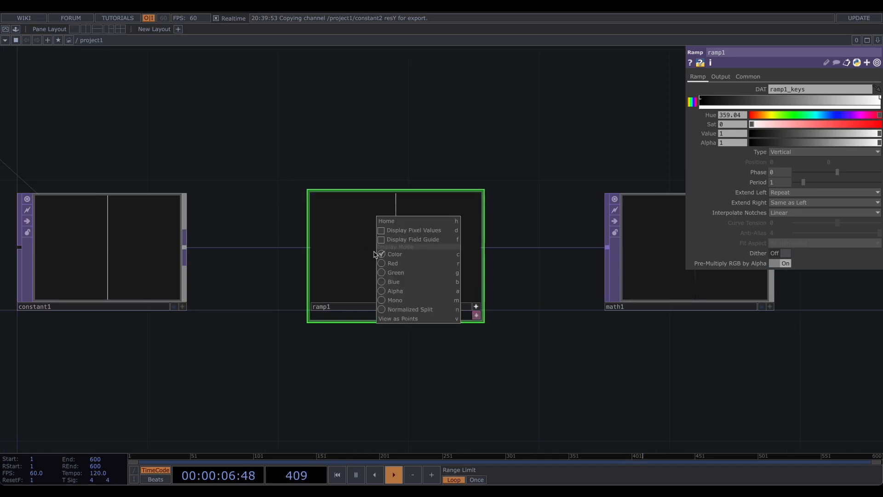
left_click(402, 319)
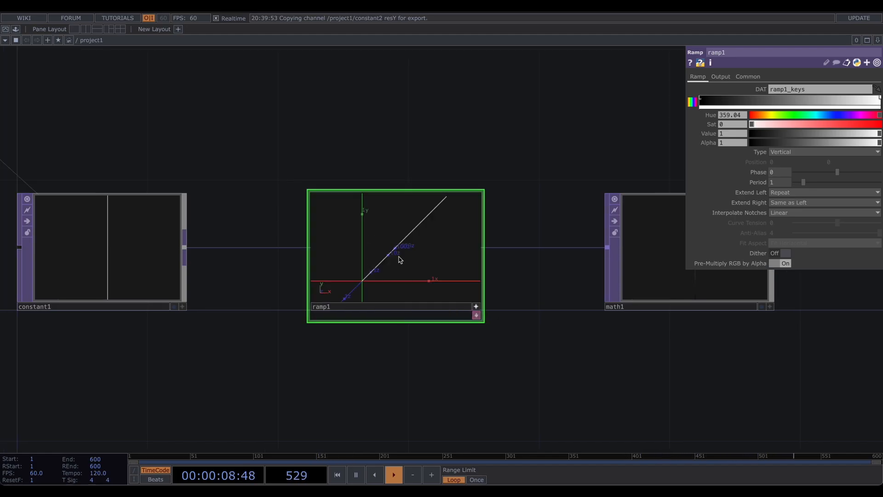
- Orbit ramp1's point view to inspect the ramp values in 3D
left_click_drag(400, 253, 369, 277)
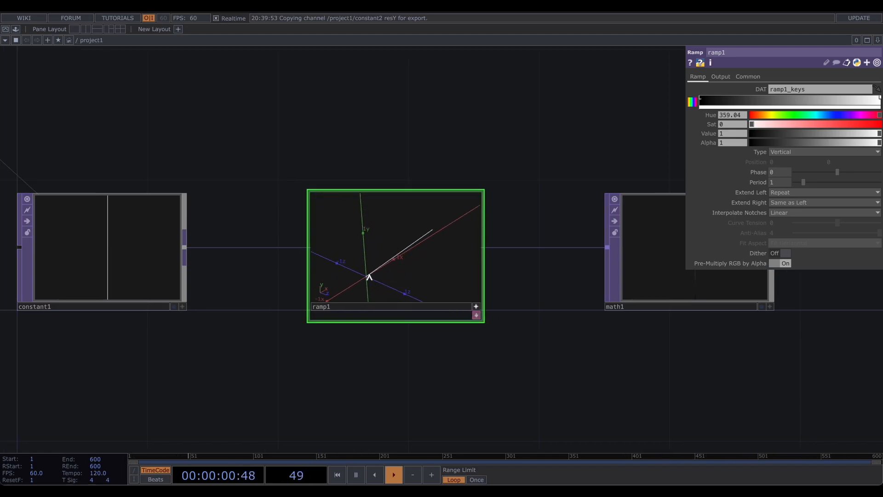
left_click_drag(441, 227, 383, 227)
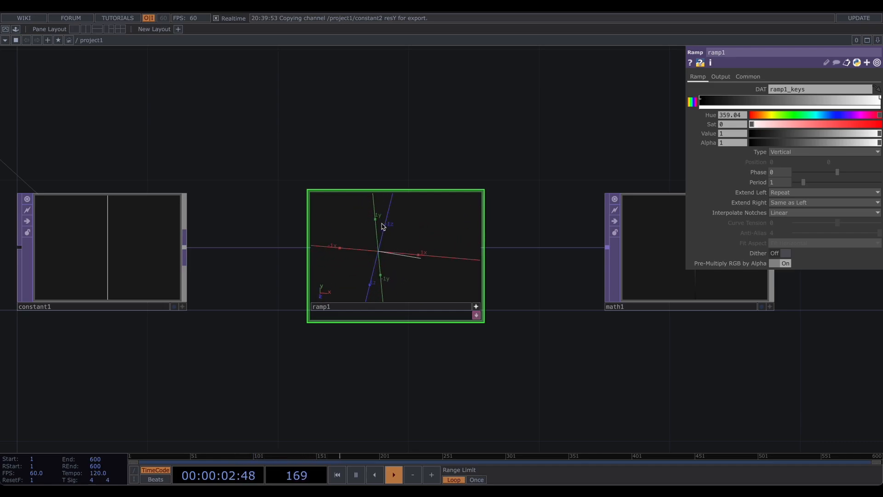
left_click_drag(427, 262, 412, 277)
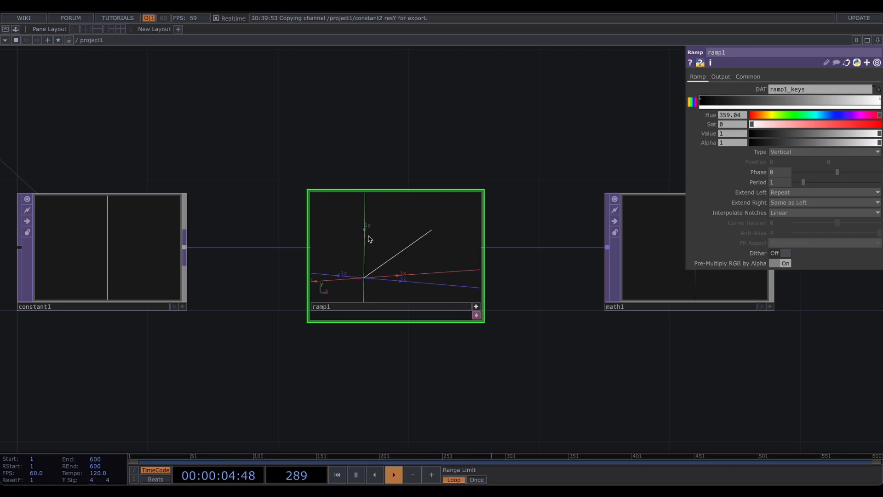
left_click_drag(450, 235, 430, 240)
- Set math1's Multi-Add Multiply to the expression 2*math.pi
left_click_drag(559, 317, 390, 314)
left_click_drag(373, 320, 243, 338)
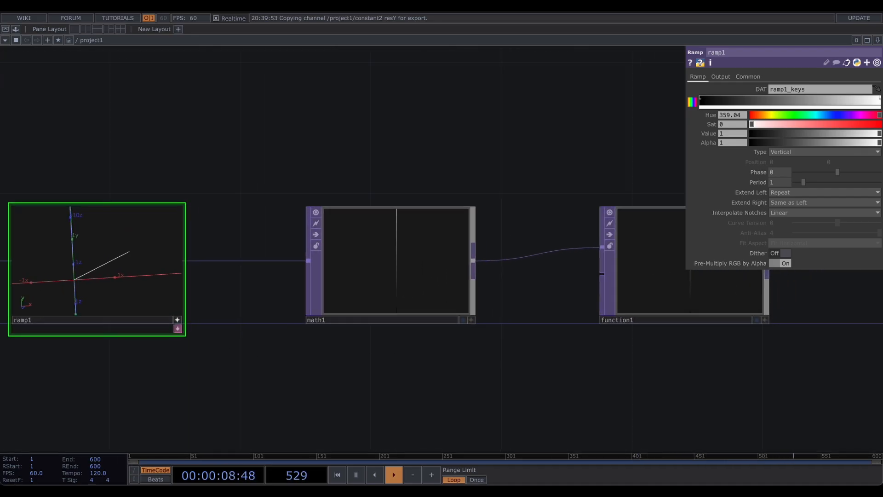
left_click(324, 286)
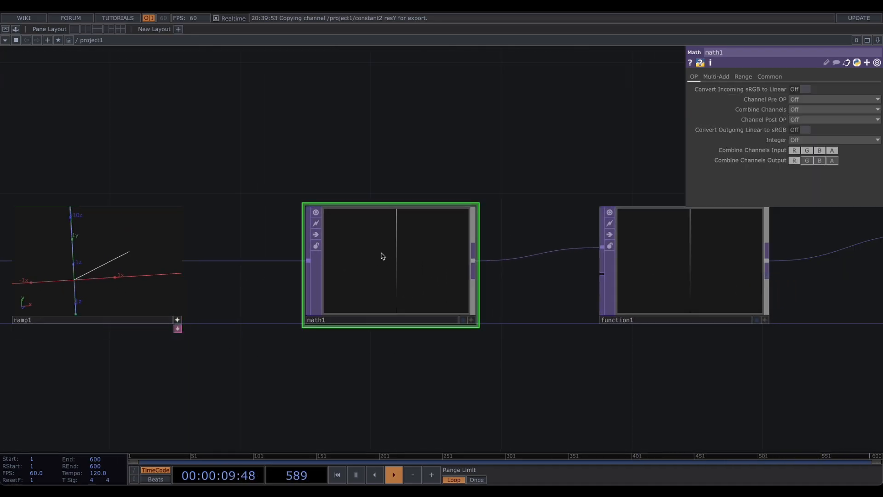
left_click(715, 77)
left_click(780, 99)
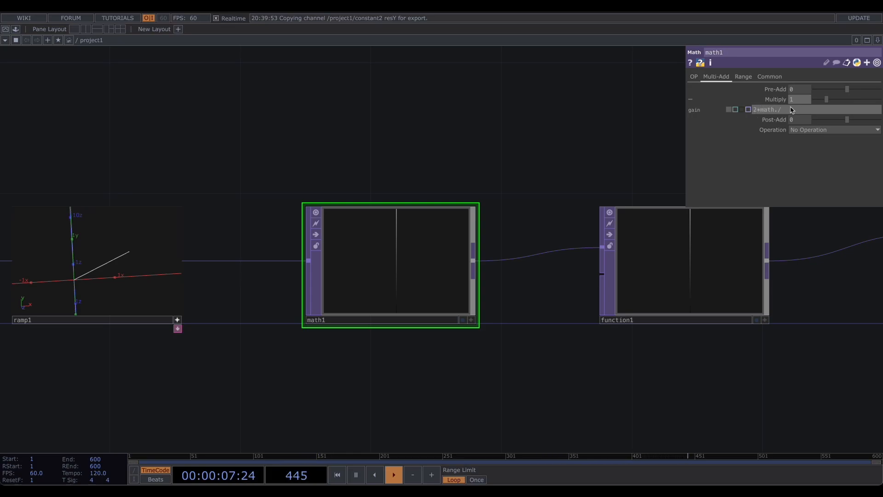
key("Return")
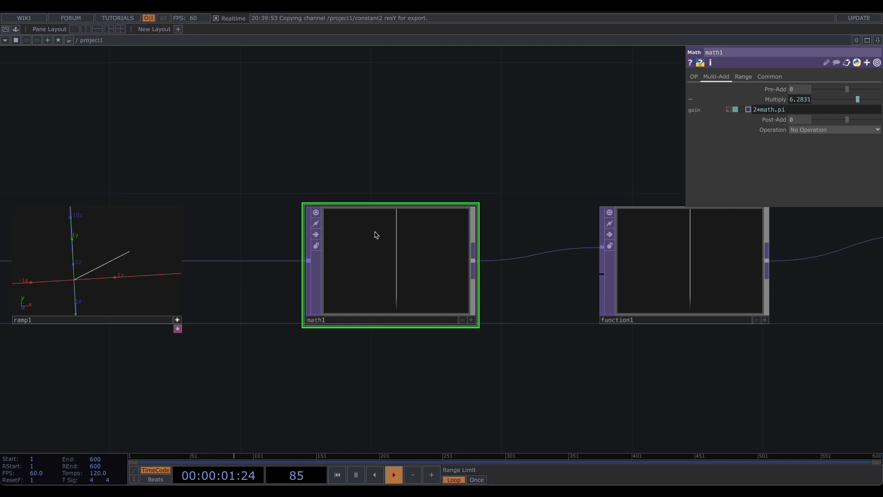
- Set function1's Function R to Cosine and Function G to Sine
left_click_drag(556, 137, 303, 145)
left_click(401, 258)
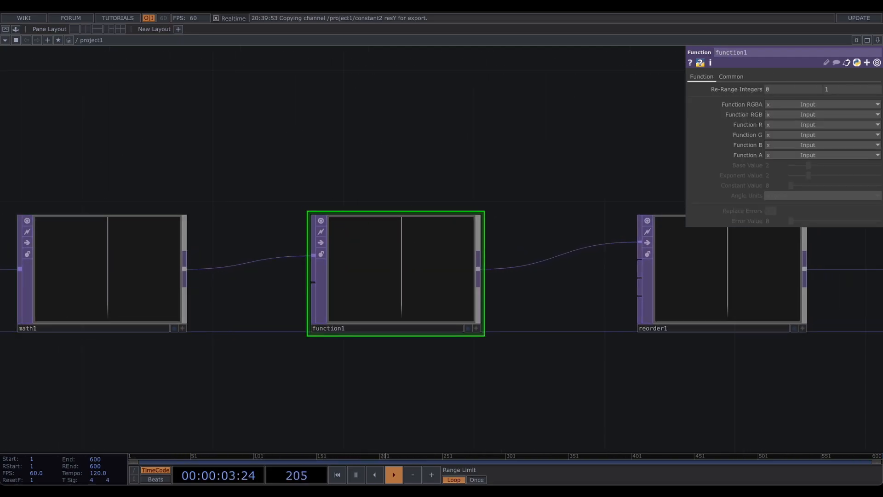
left_click(821, 125)
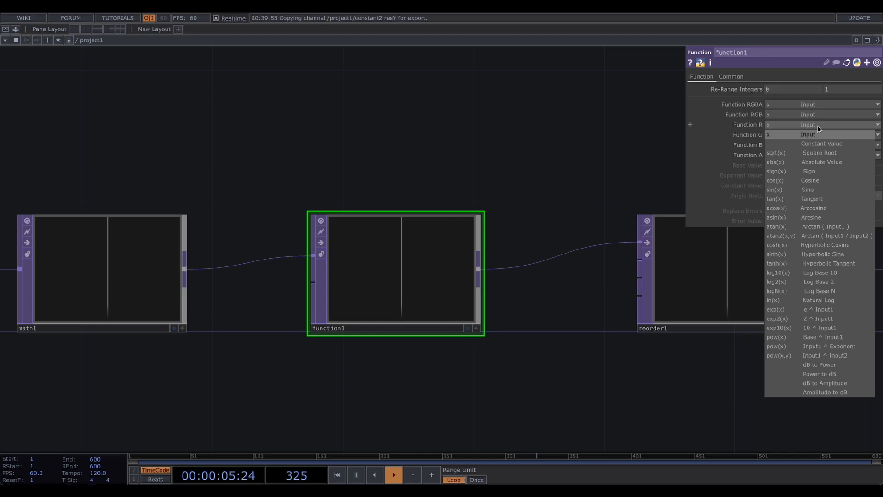
left_click(821, 181)
left_click(788, 136)
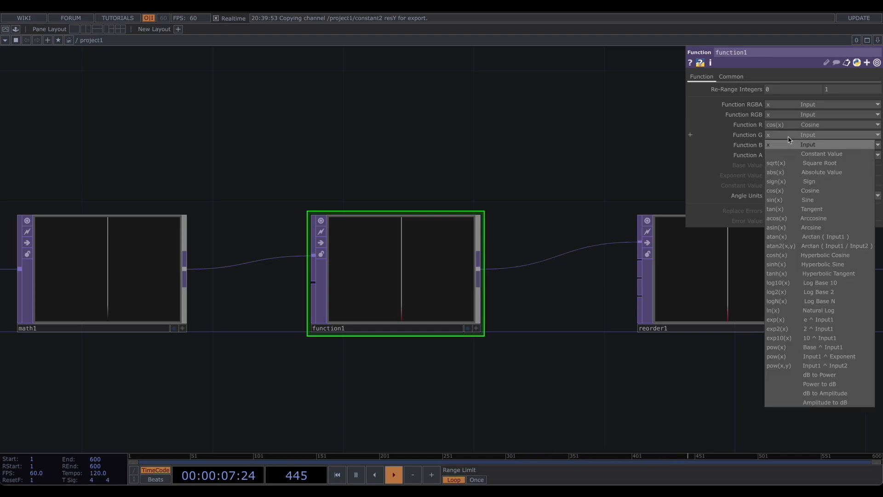
left_click(814, 201)
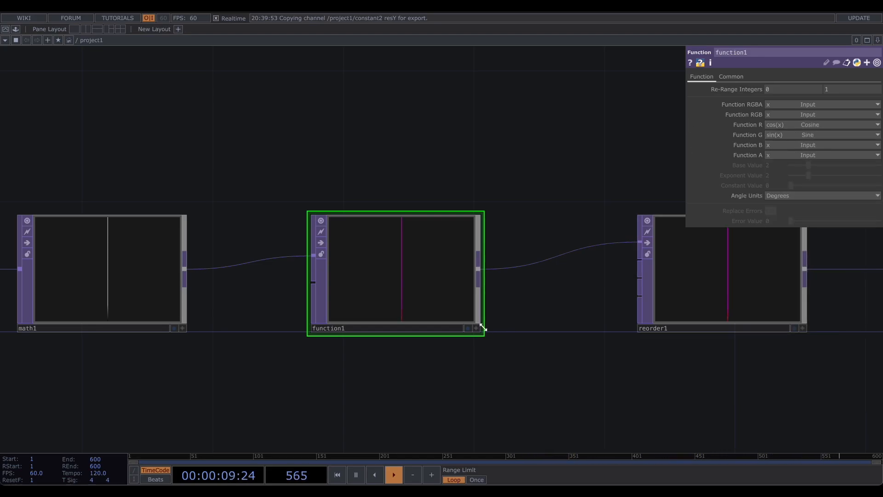
- Switch function1's viewer to View as Points and orbit it to inspect the result
right_click(405, 288)
left_click(434, 350)
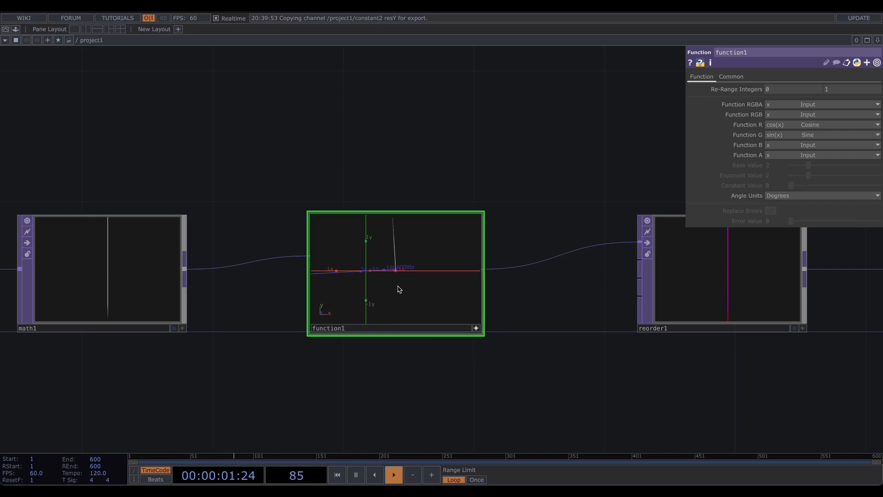
left_click_drag(399, 289, 404, 292)
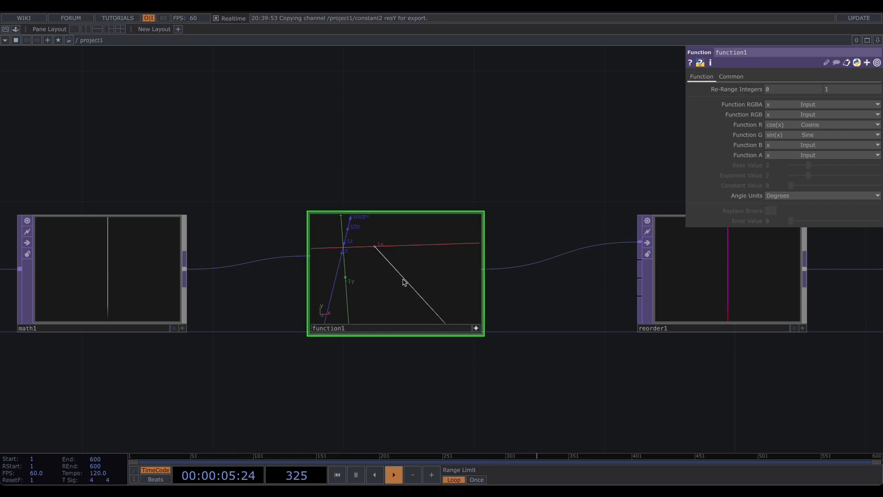
mouse_move(404, 282)
left_mouse_down()
mouse_move(397, 270)
mouse_move(392, 277)
left_mouse_up()
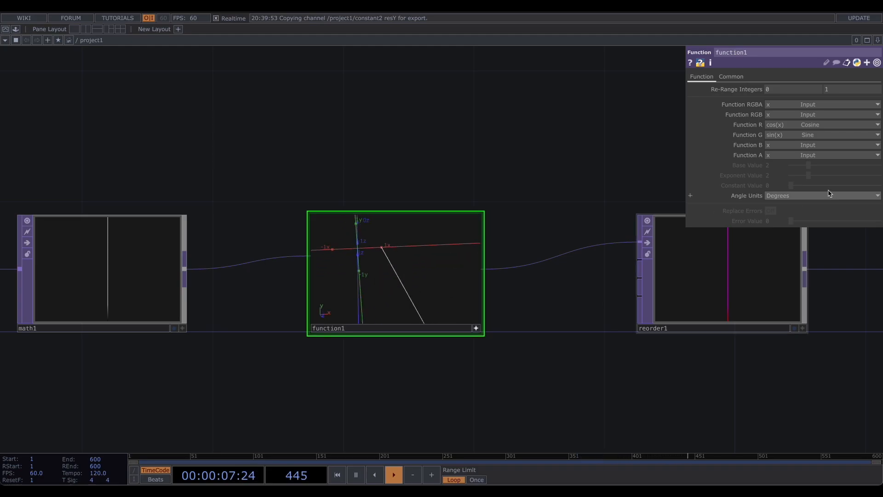
- Set function1's Angle Units to Radians
left_click(805, 196)
left_click(776, 215)
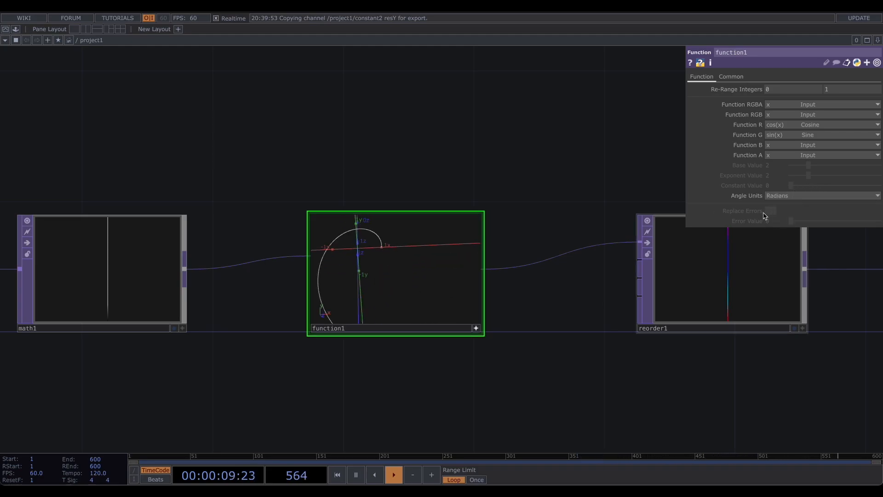
left_click_drag(420, 266, 410, 262)
left_click_drag(351, 261, 376, 274)
left_click_drag(566, 199, 389, 198)
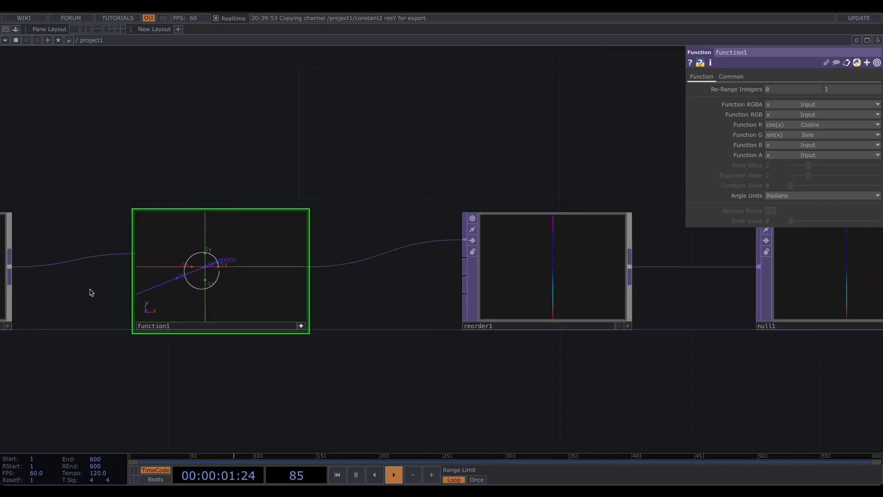
left_click_drag(266, 252, 232, 256)
left_click_drag(579, 177, 480, 176)
- Set reorder1's Output Blue channel to Zero
left_click(448, 260)
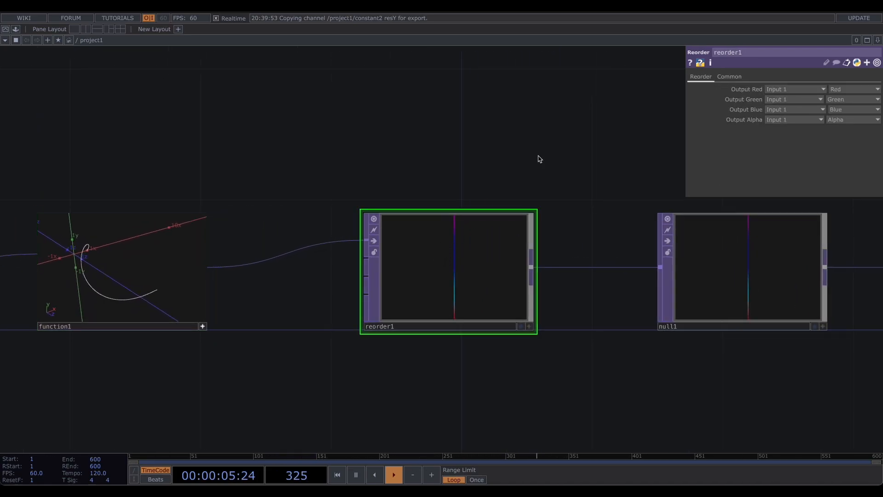
left_click_drag(538, 158, 463, 161)
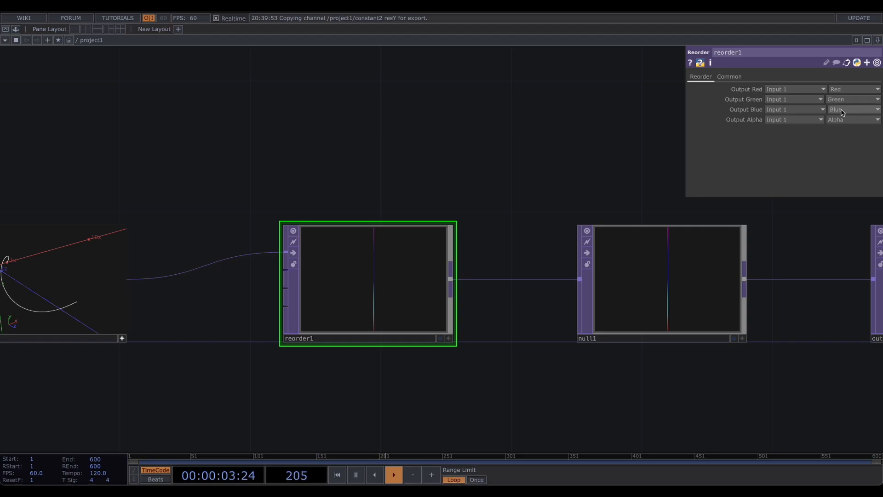
left_click_drag(200, 190, 300, 203)
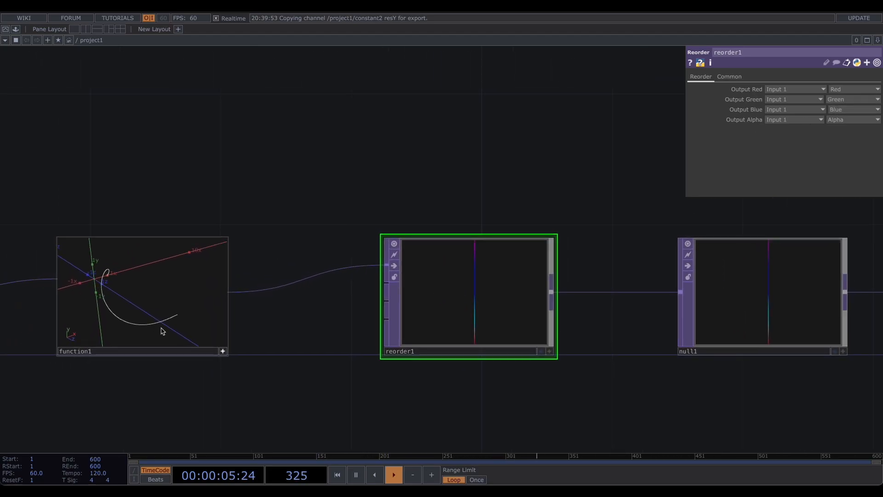
left_click(852, 120)
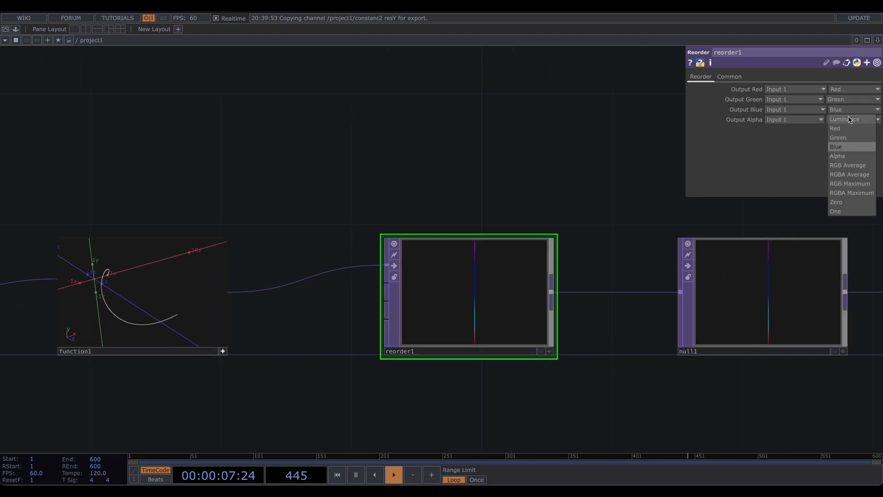
left_click(847, 202)
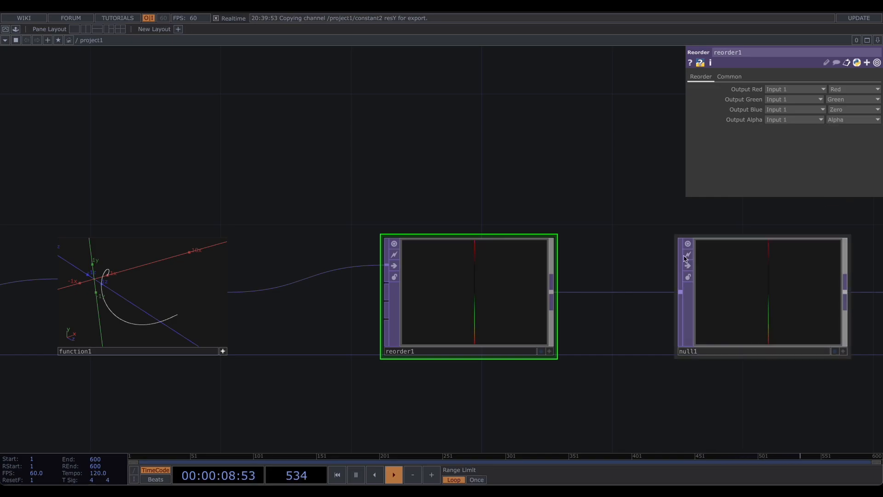
- Activate reorder1's viewer and switch it to View as Points
left_click(549, 352)
right_click(466, 295)
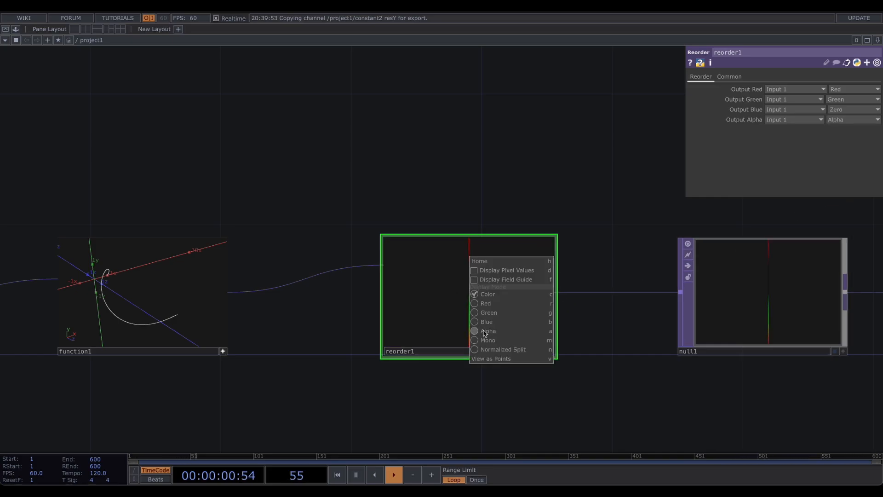
left_click(502, 361)
mouse_move(493, 302)
left_mouse_down()
mouse_move(470, 307)
mouse_move(480, 307)
left_mouse_up()
scroll(470, 307, "down", 3)
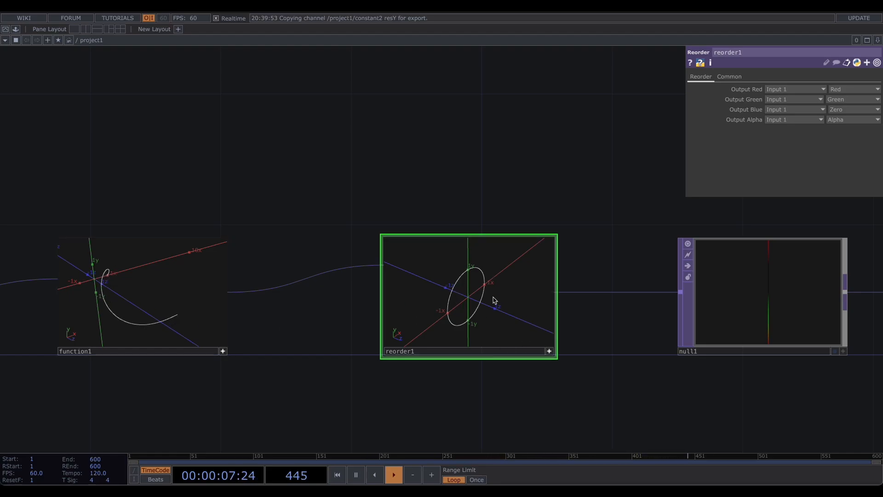
left_click_drag(493, 300, 507, 315)
- Select the whole chain from constant1 to out1 and collapse it into a Base component
left_click_drag(623, 300, 303, 314)
left_click_drag(500, 386, 385, 381)
scroll(275, 199, "down", 5)
left_click_drag(216, 196, 449, 260)
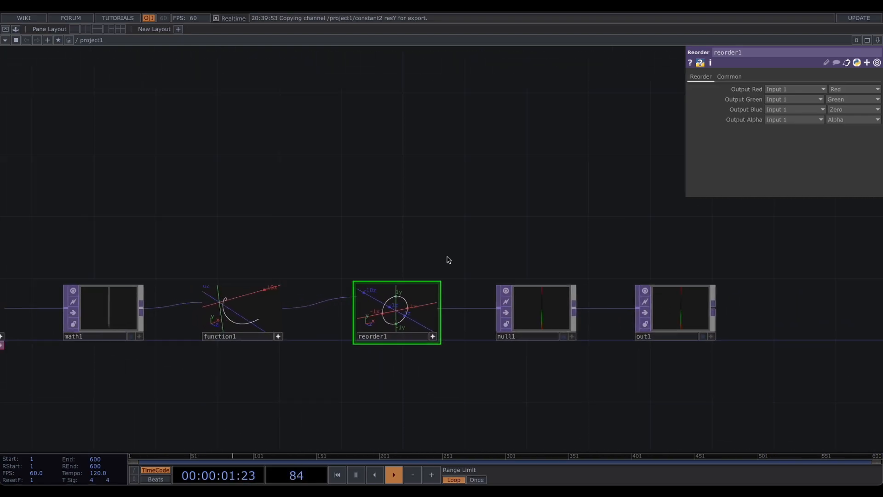
scroll(449, 260, "down", 6)
scroll(256, 247, "up", 1)
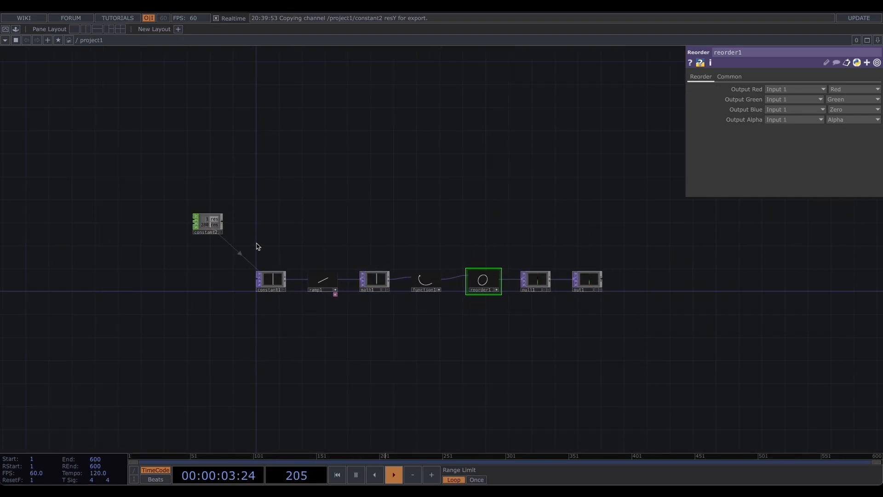
left_click_drag(256, 246, 661, 310)
scroll(451, 299, "up", 3)
right_click(417, 273)
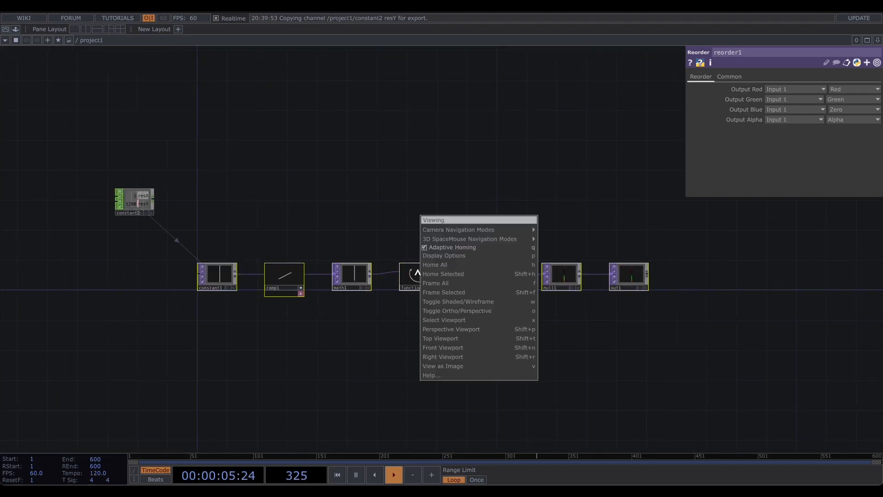
right_click(405, 320)
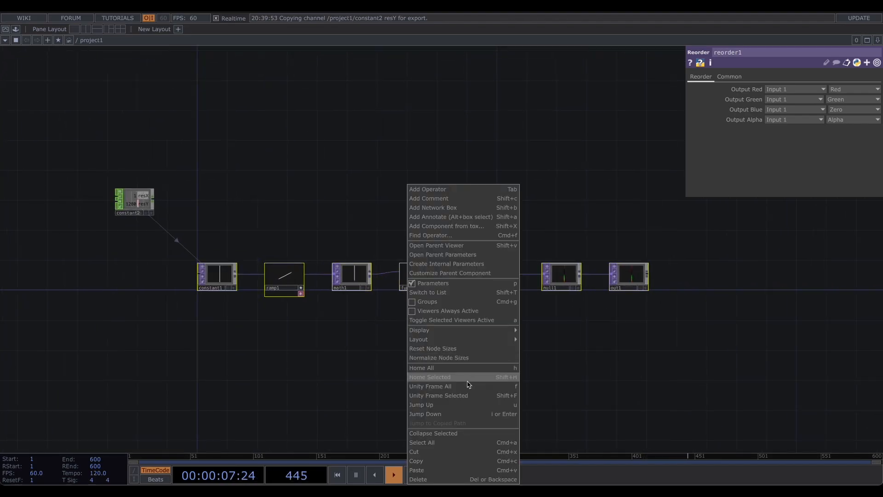
left_click(469, 435)
- Add a Null TOP connected after base1
scroll(414, 351, "up", 4)
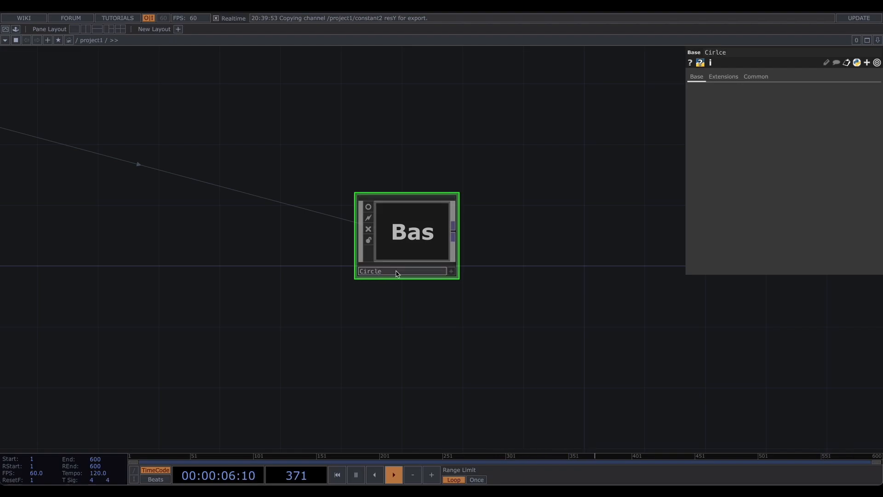
key("Return")
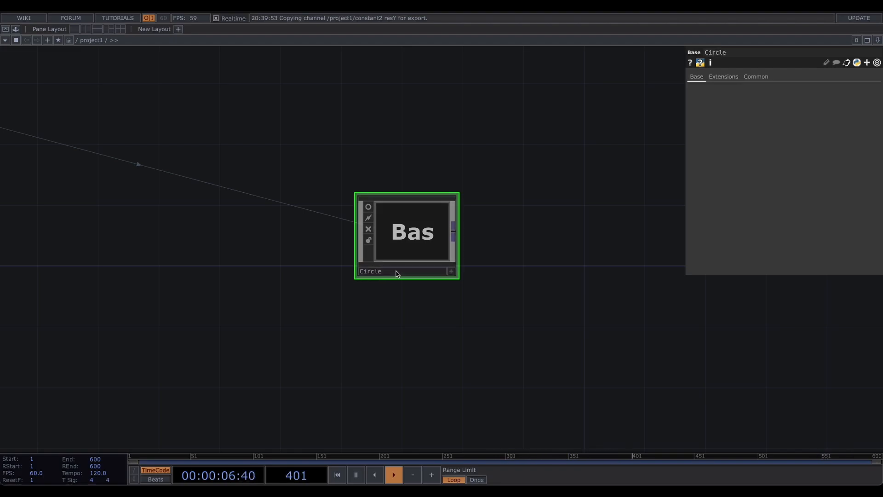
scroll(477, 264, "down", 1)
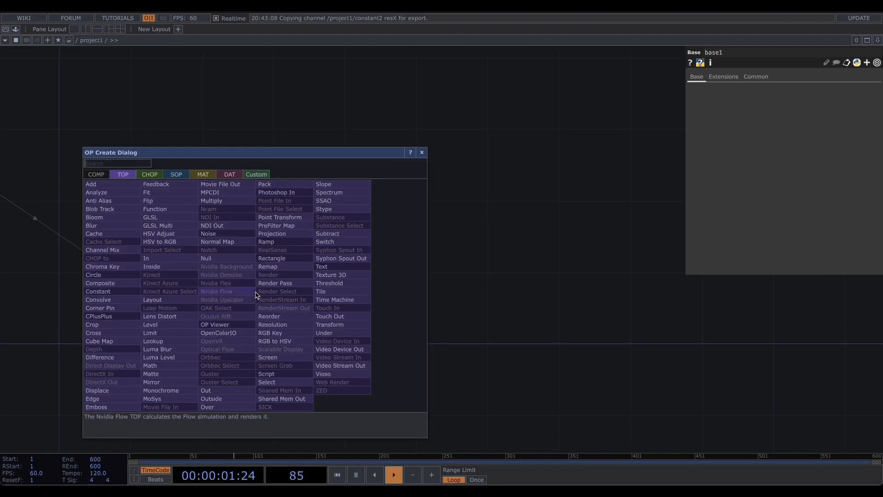
type("null")
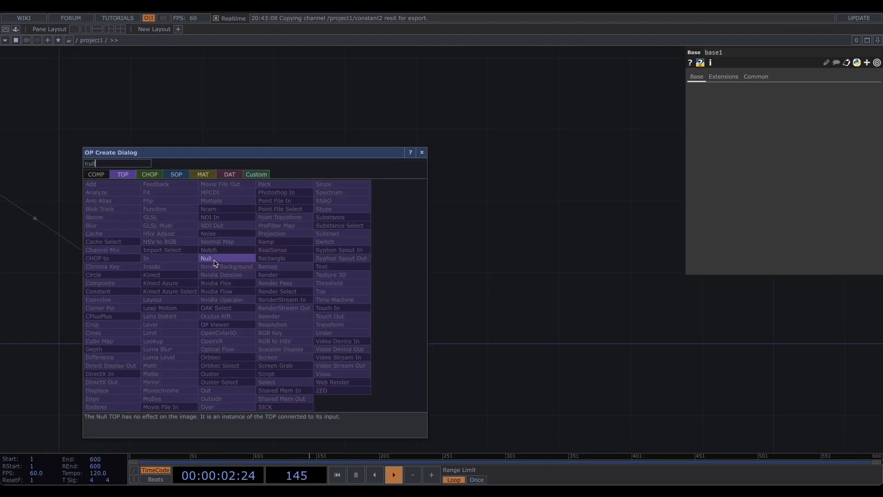
left_click(216, 258)
left_click(322, 295)
- Switch null1's viewer to View as Points
right_click(324, 260)
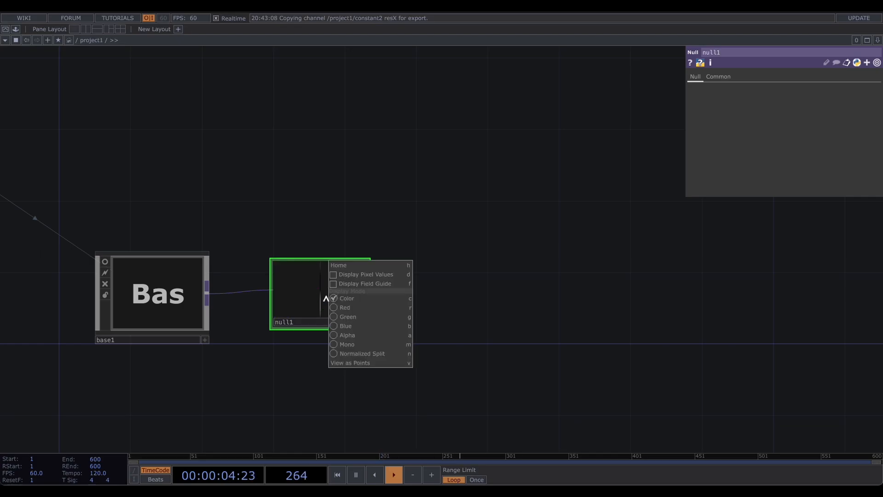
left_click(349, 365)
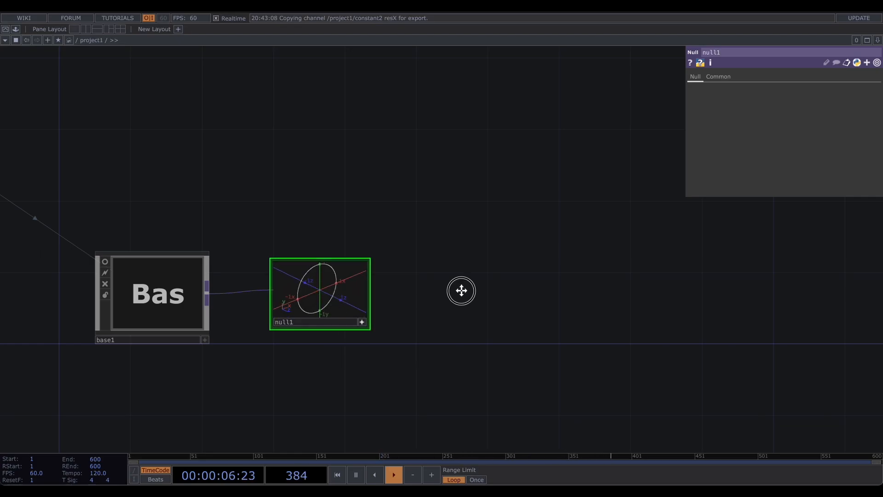
left_click_drag(387, 290, 278, 292)
- Add a Noise TOP connected after null1
right_click(259, 296)
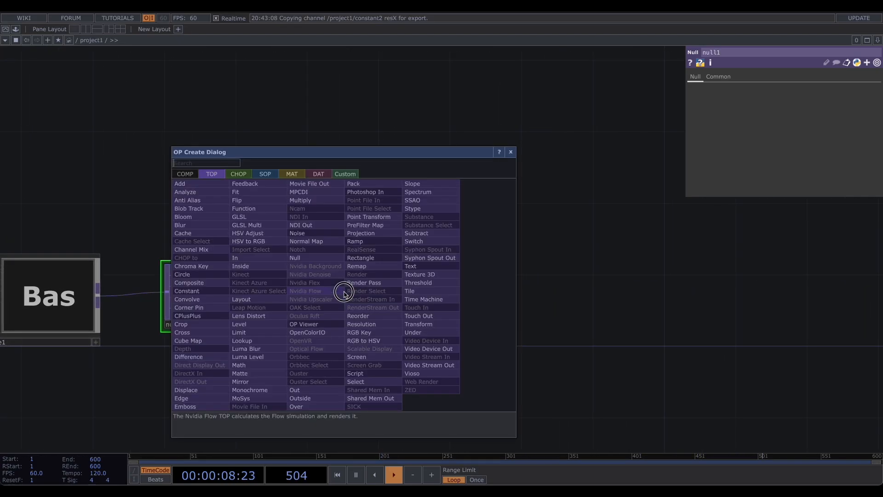
type("nopi")
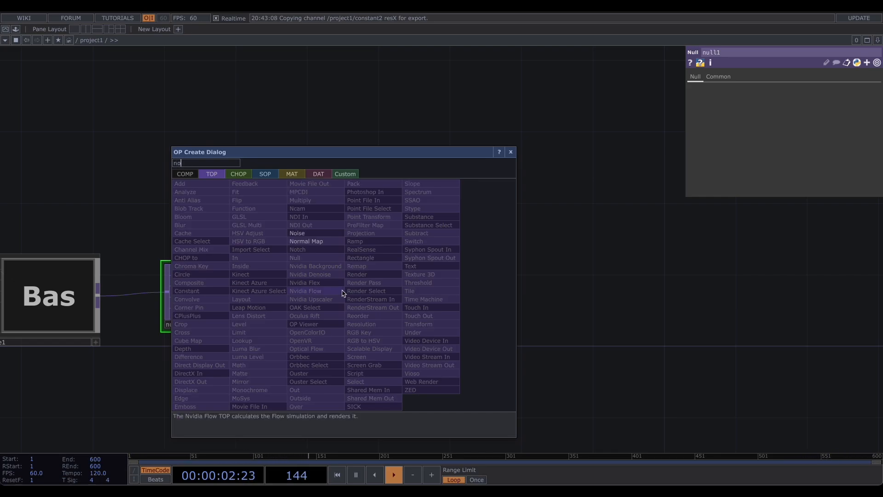
left_click(297, 232)
left_click(351, 292)
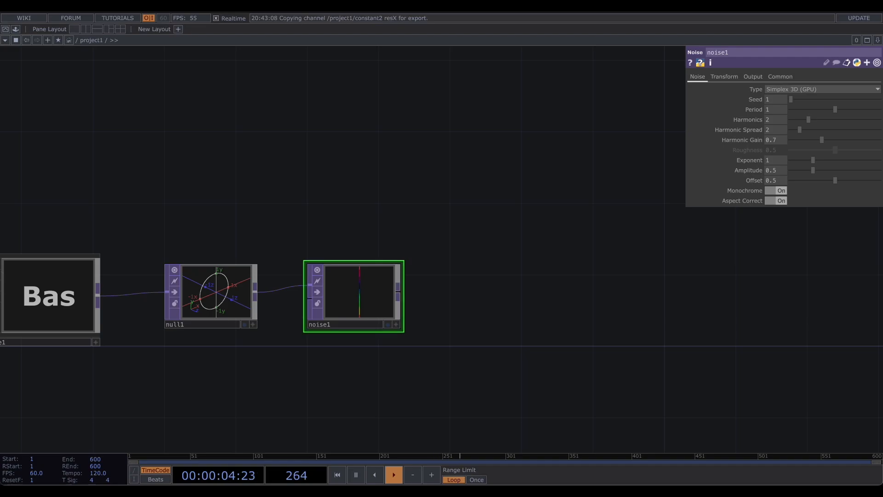
scroll(207, 305, "up", 3)
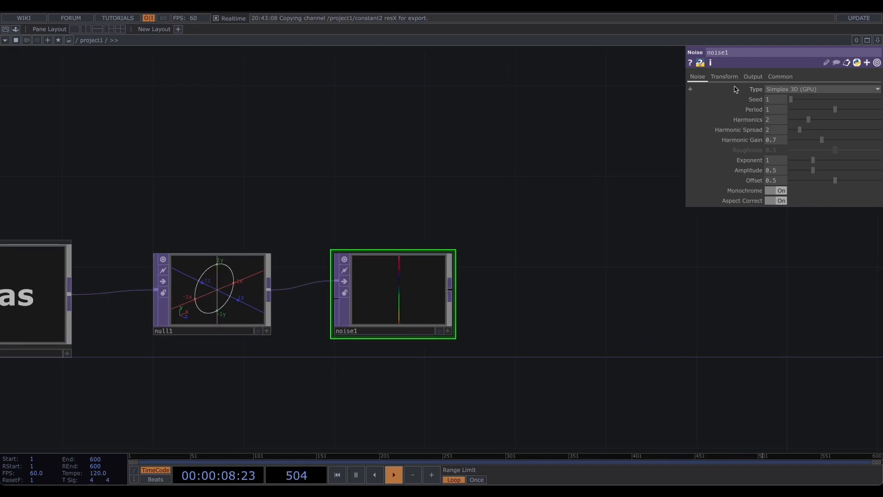
- Set noise1's Translate z to the expression absTime.seconds
left_click(725, 77)
left_click(746, 109)
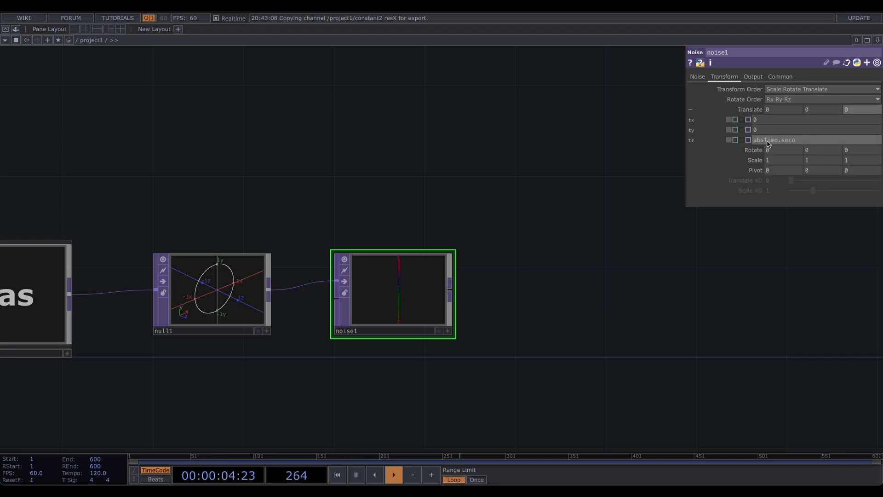
type("nds")
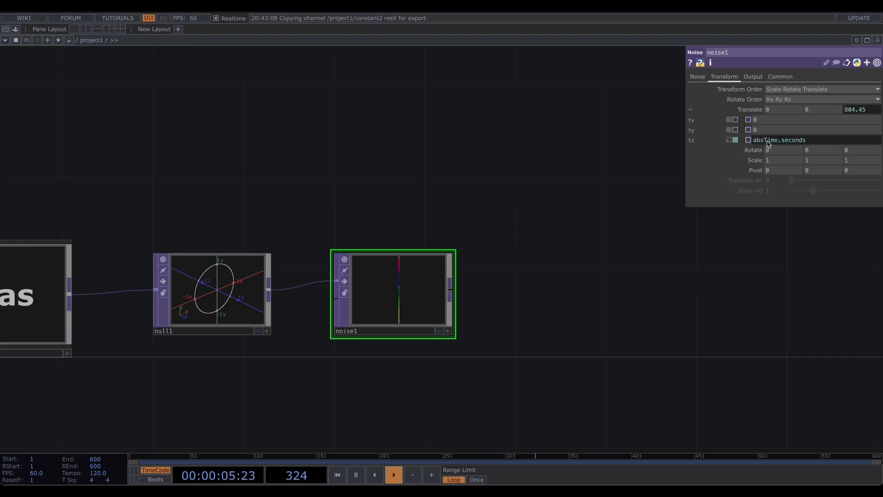
- Activate noise1's viewer and switch it to View as Points
left_click(447, 331)
right_click(403, 293)
left_click(436, 361)
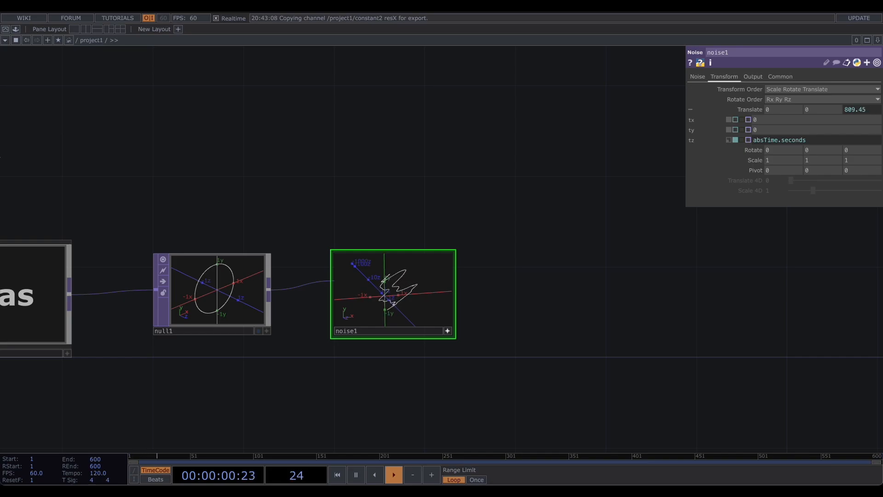
- Set noise1's Harmonics, Harmonic Spread, Harmonic Gain and Offset to 0, Exponent 1.6, Amplitude 0.05, Monochrome Off
left_click(698, 76)
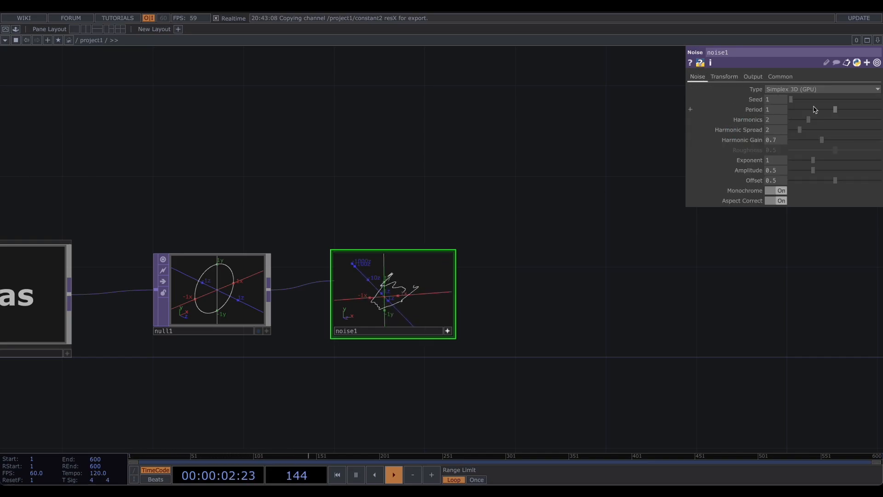
left_click_drag(809, 119, 768, 131)
left_click_drag(823, 140, 723, 141)
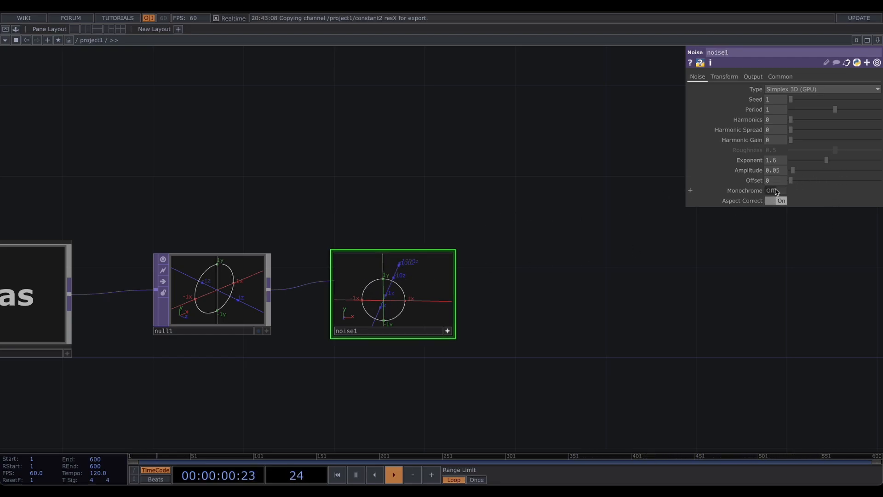
left_click_drag(365, 295, 437, 307)
scroll(370, 299, "up", 5)
scroll(392, 292, "down", 3)
right_click_drag(437, 308, 391, 301)
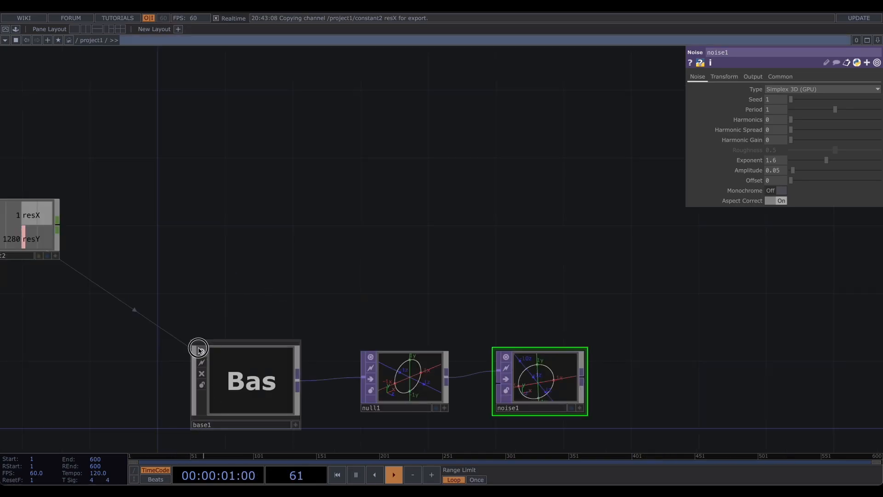
- Add a Ramp TOP near base1 and constant2
left_click(202, 351)
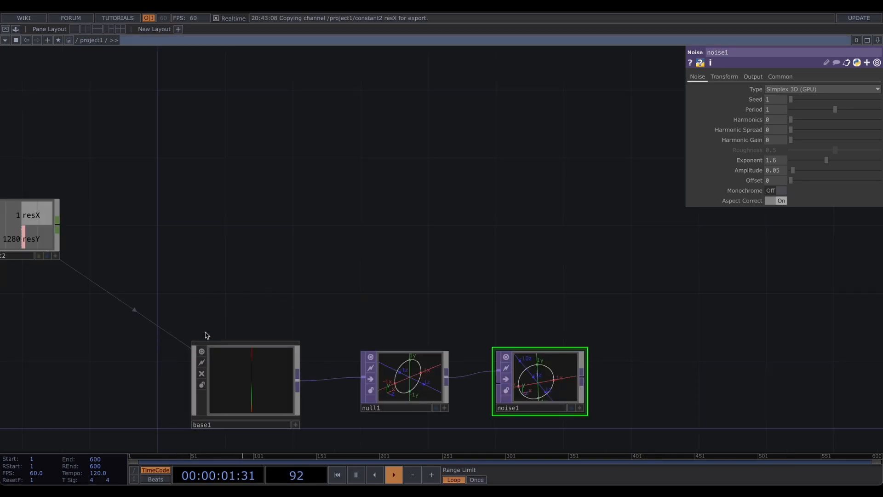
key("Tab")
type("ram")
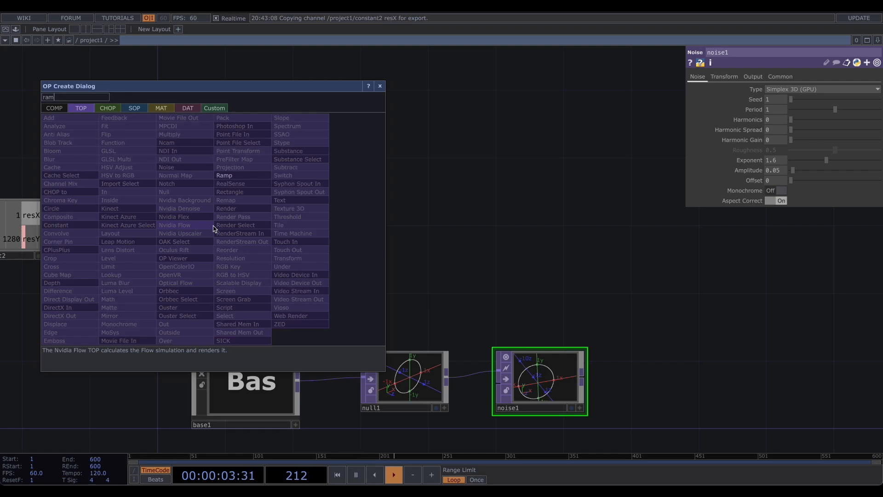
key("Return")
left_click(236, 227)
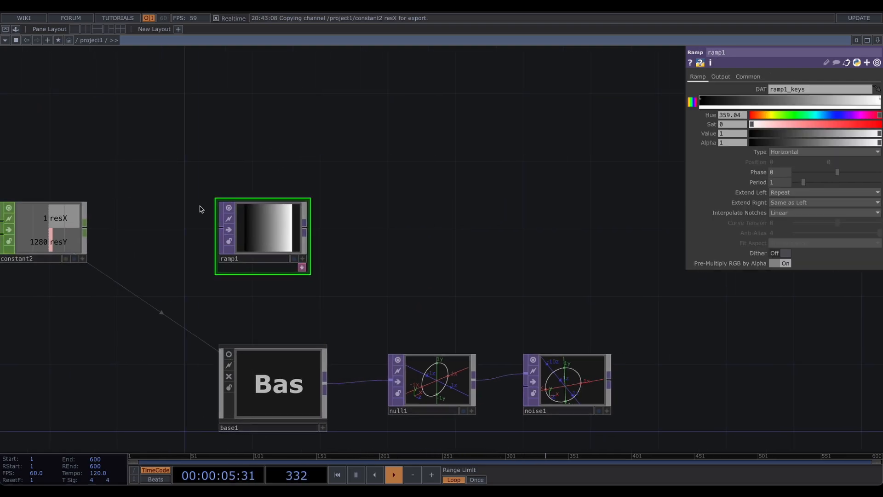
- Link ramp1's resolution width and height to constant2's resX and resY channels
left_click(748, 77)
left_click_drag(78, 220, 792, 99)
left_click_drag(79, 245, 843, 100)
- Set ramp1's Type to Vertical
left_click(698, 77)
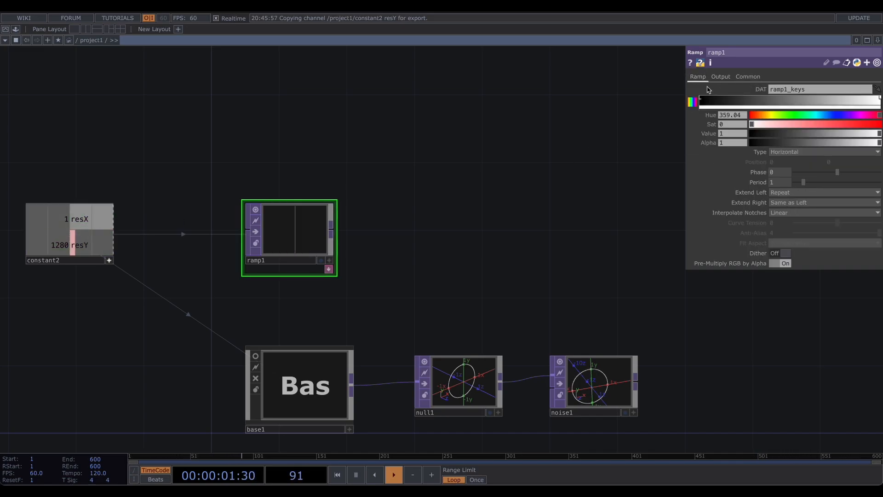
left_click(777, 152)
left_click(785, 163)
left_click_drag(354, 238, 290, 235)
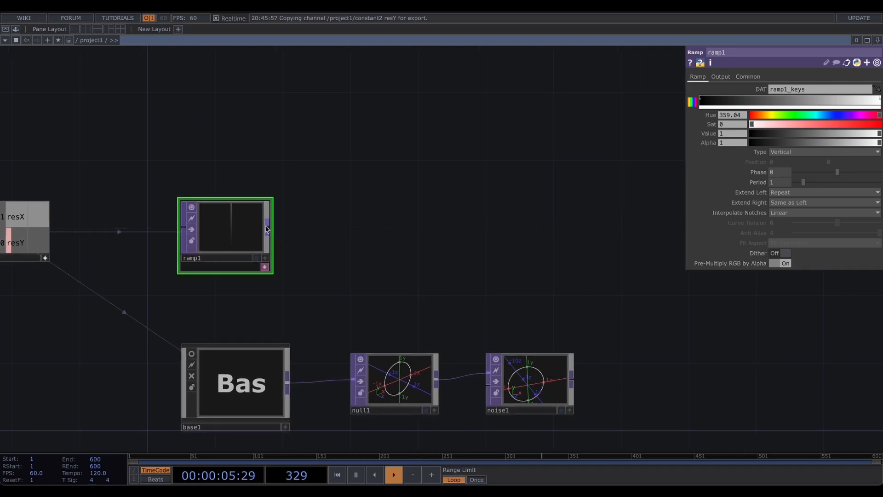
- Append a Null TOP to ramp1's output
middle_click(266, 228)
left_click(381, 232)
left_click_drag(344, 181, 327, 187)
right_click_drag(299, 180, 445, 295)
right_click_drag(295, 185, 459, 310)
- Collapse null2 into a Base component and rename it life_component_random_speed
right_click(454, 250)
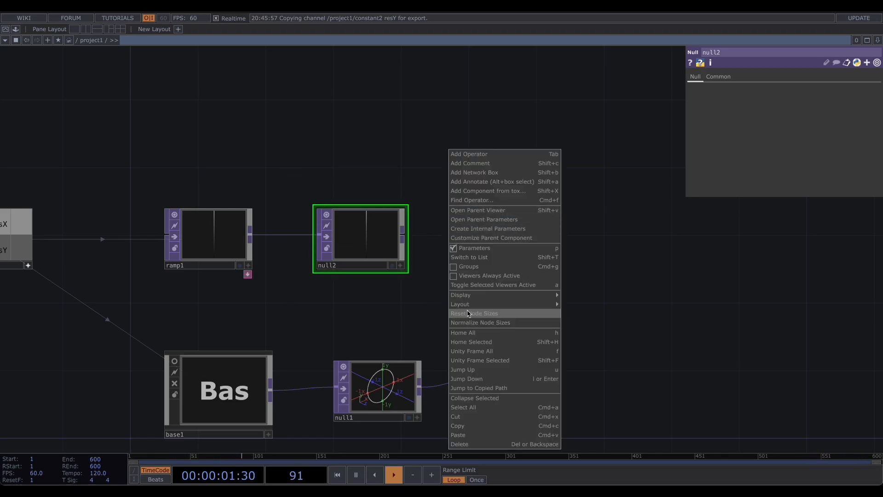
left_click(478, 399)
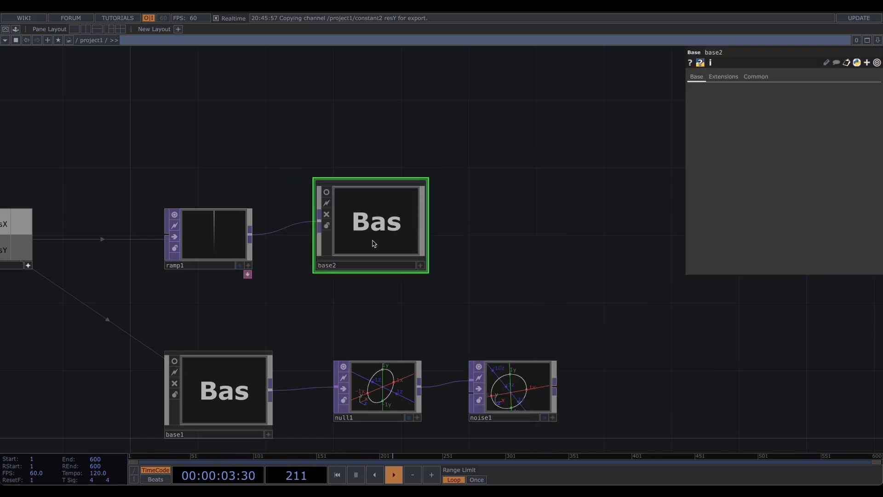
left_click(324, 266)
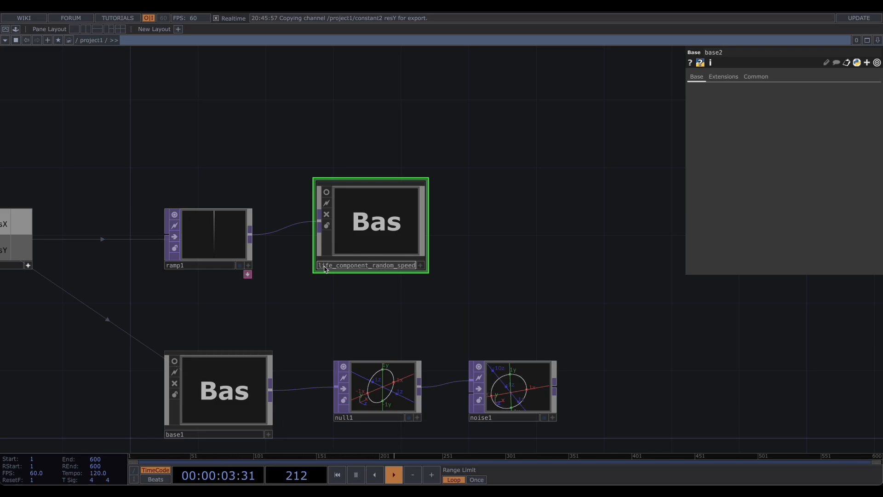
key("Return")
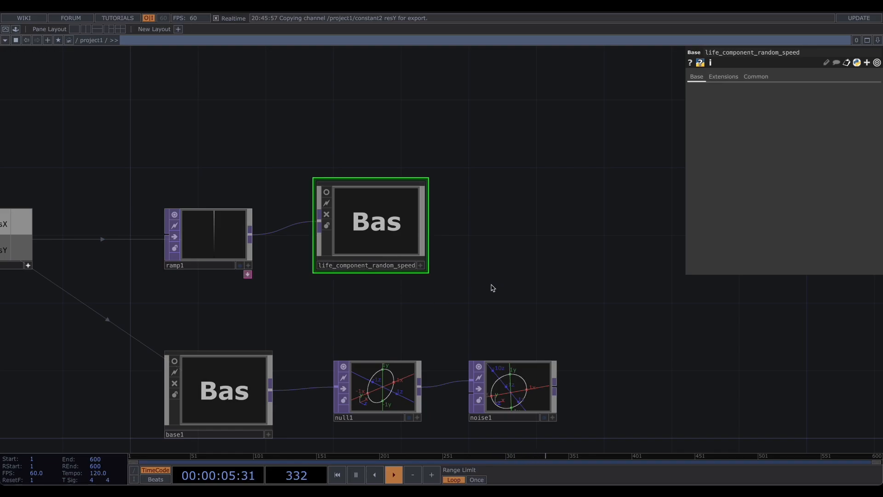
- Enter life_component_random_speed and add a Noise TOP fed by in1
left_click_drag(397, 297, 233, 311)
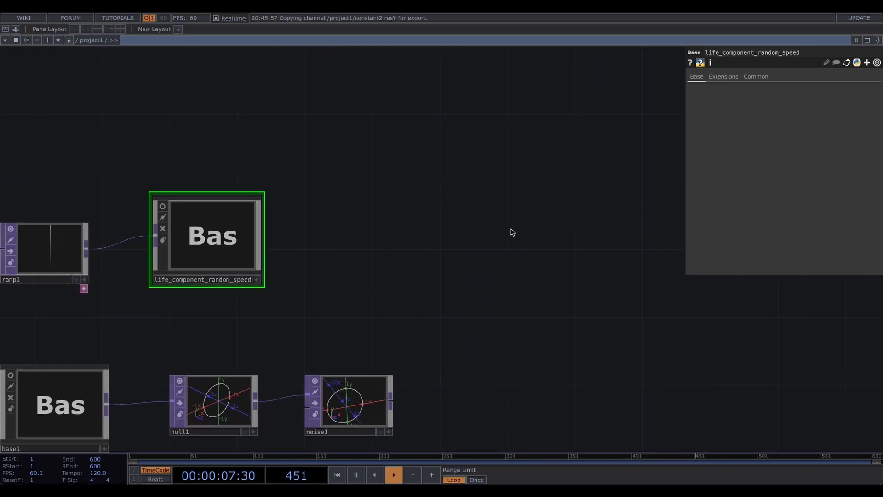
left_click_drag(335, 228, 399, 235)
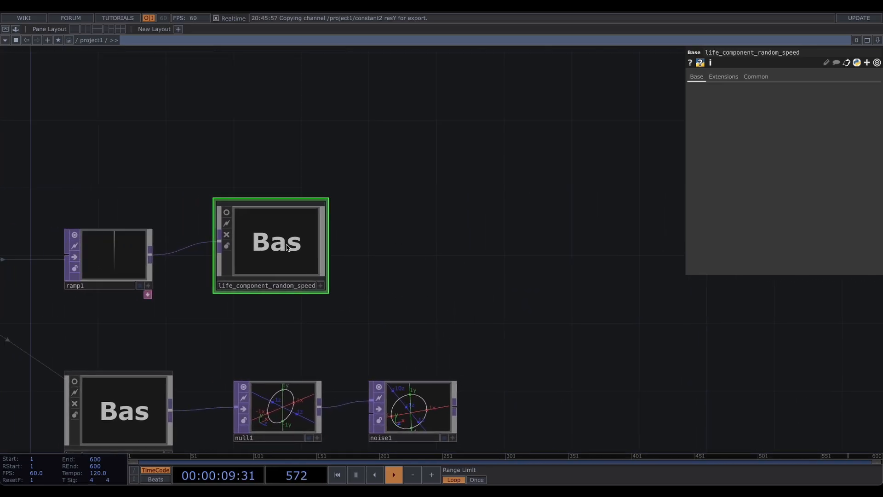
key("i")
scroll(297, 271, "down", 5)
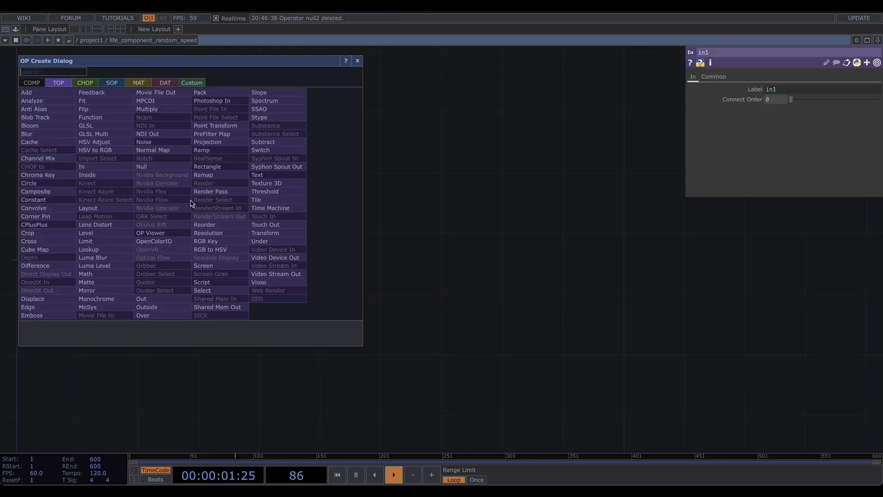
type("noise")
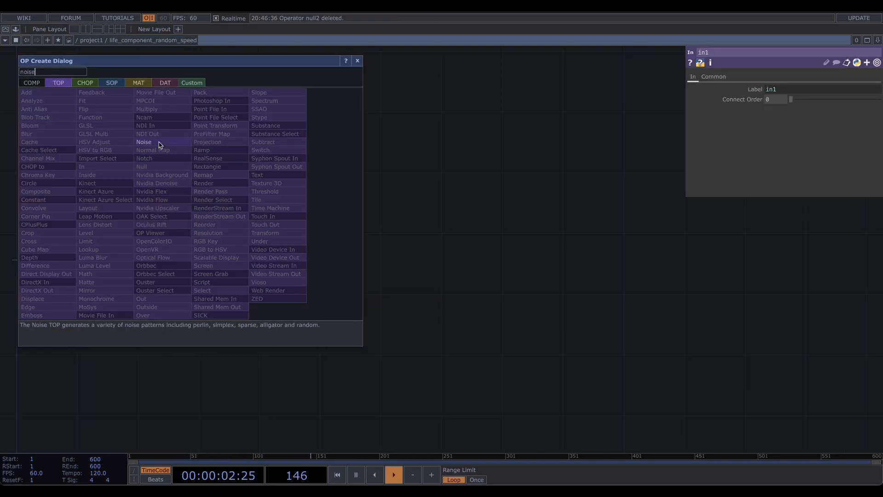
left_click(159, 143)
left_click(219, 166)
left_click_drag(261, 157, 340, 157)
- Add a Limit TOP after noise1
type("lim")
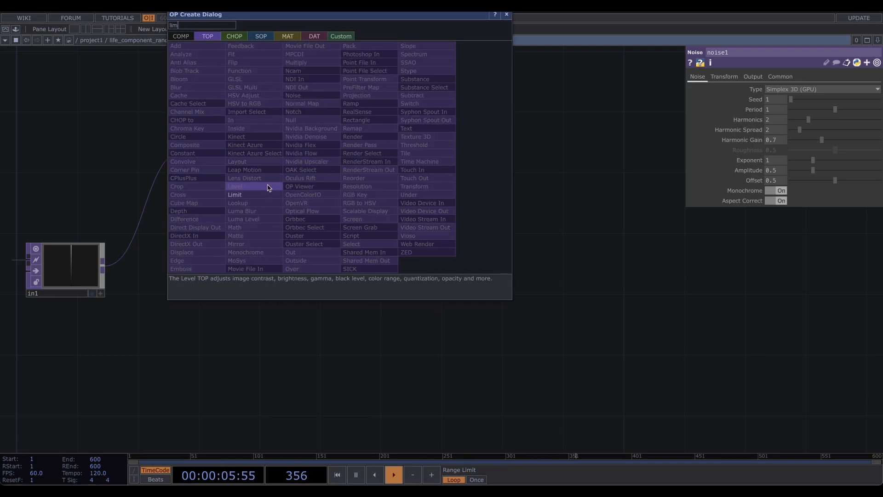
left_click(248, 195)
left_click(375, 159)
left_click_drag(261, 157, 338, 157)
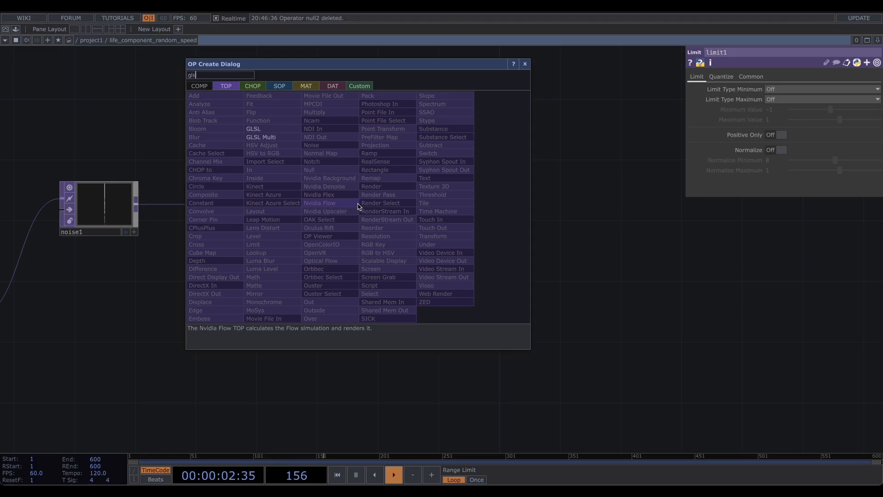
- Chain a GLSL TOP and an Add TOP after limit1
left_click(261, 130)
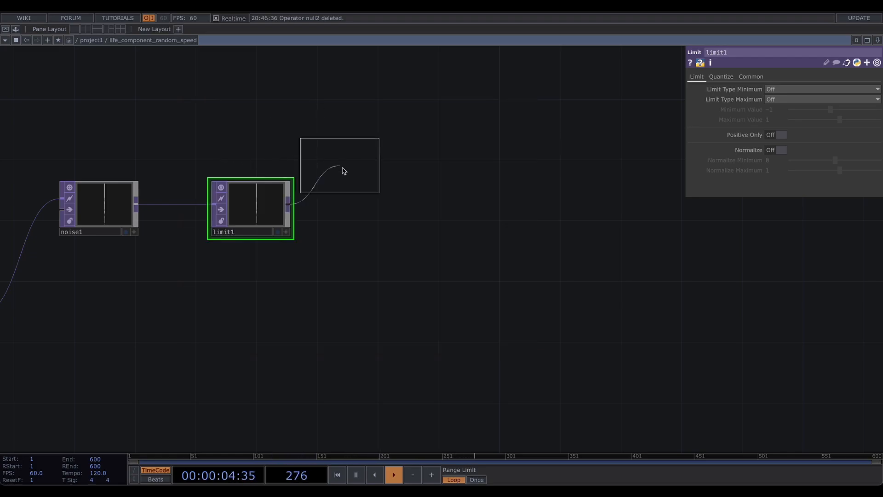
left_click(382, 202)
left_click(258, 208)
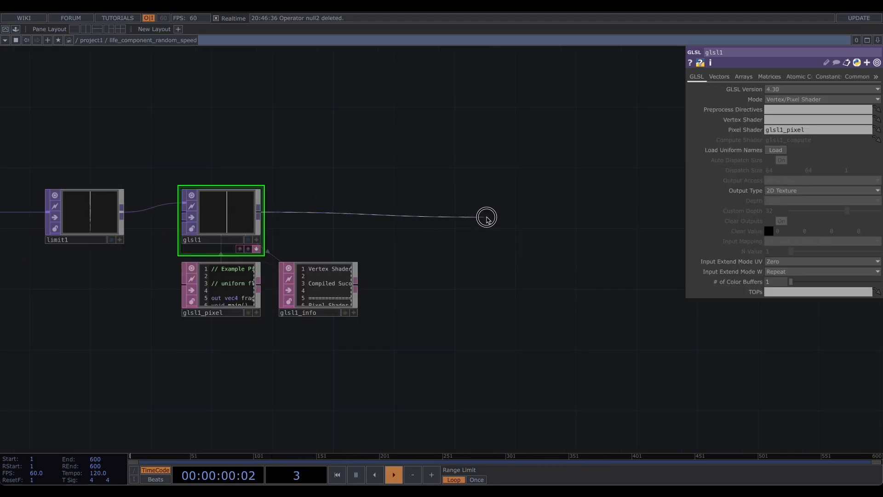
left_click(485, 218)
left_click(361, 142)
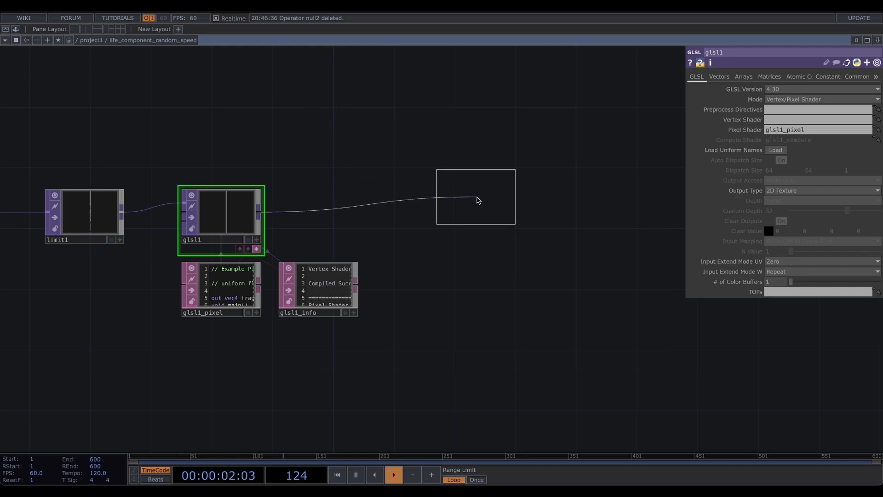
left_click(510, 216)
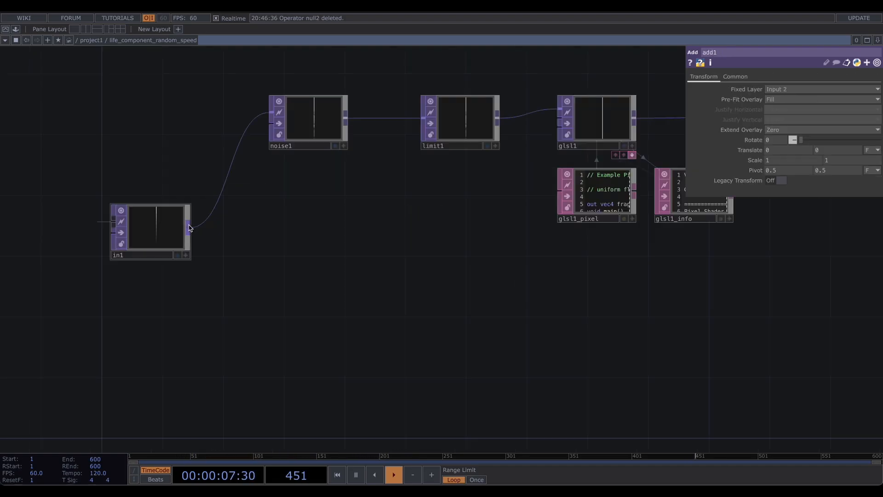
- Add a Constant TOP fed from in1's output
left_click(188, 226)
left_click(290, 230)
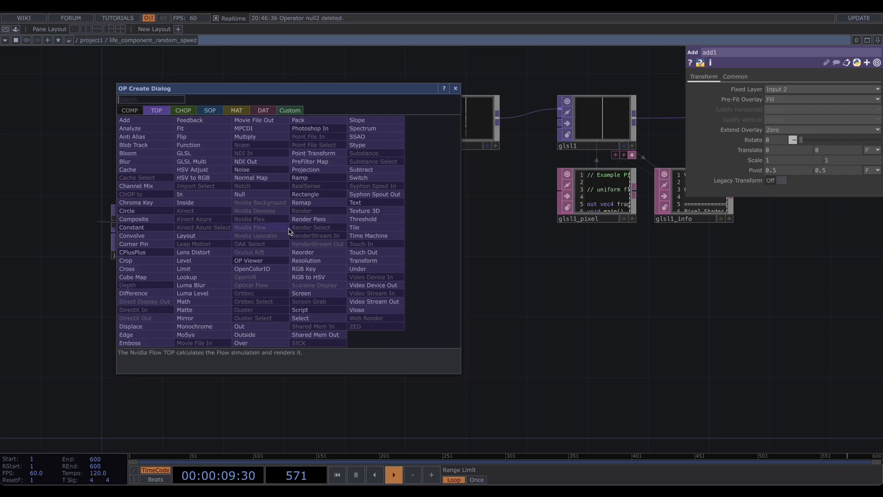
type("con")
left_click(164, 228)
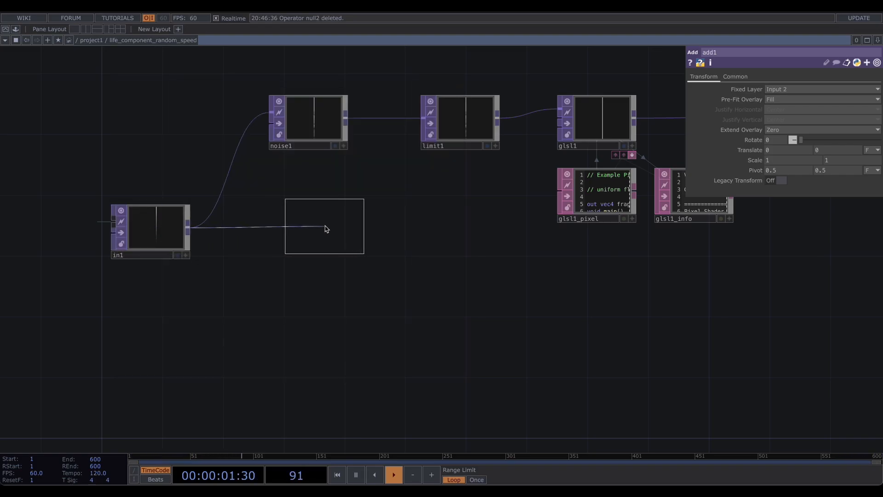
left_click(318, 232)
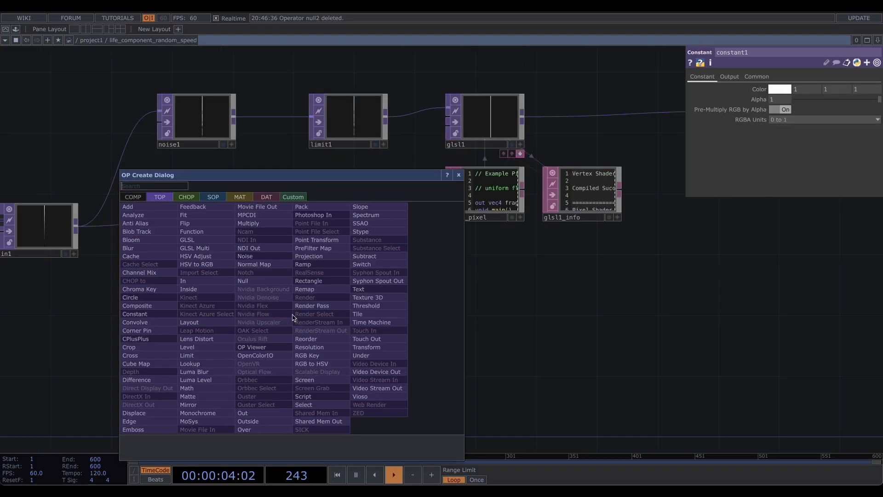
- Chain a Noise TOP and a Feedback TOP after constant1
type("noi")
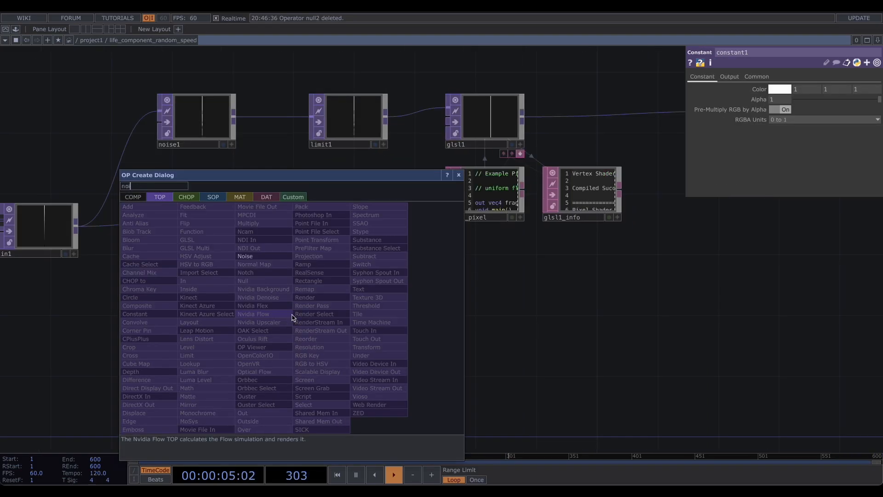
left_click(245, 256)
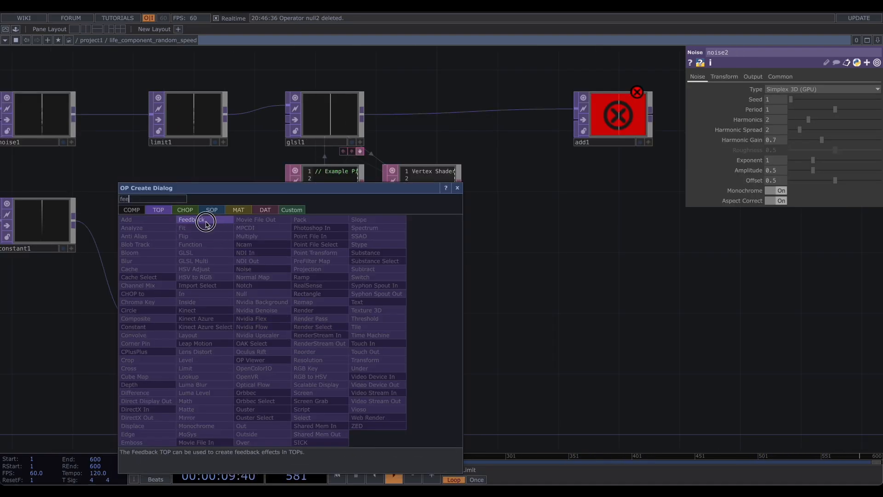
left_click(192, 220)
left_click(301, 331)
left_click_drag(391, 300, 289, 308)
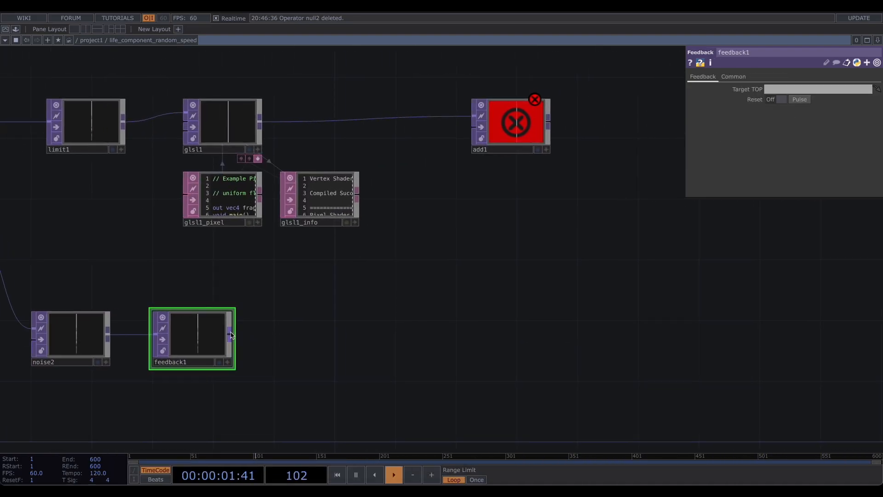
- Add a Threshold TOP after feedback1
left_click_drag(231, 335, 317, 331)
left_click(317, 332)
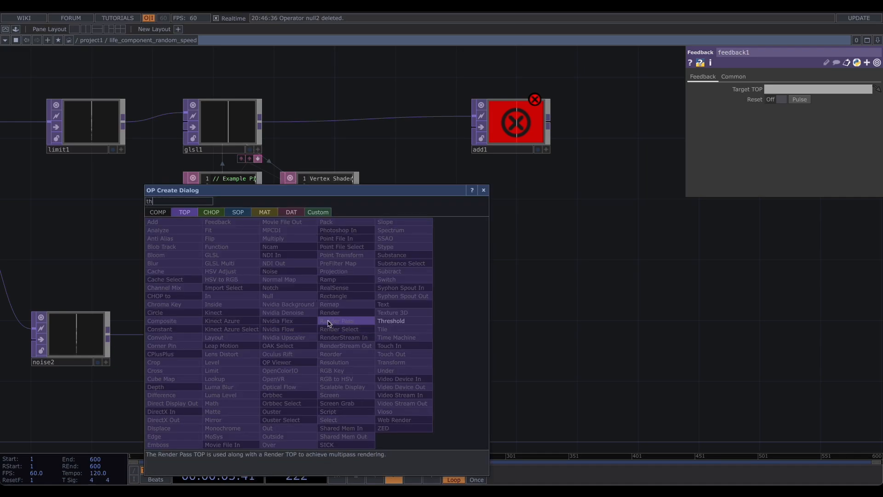
left_click(404, 322)
left_click(337, 345)
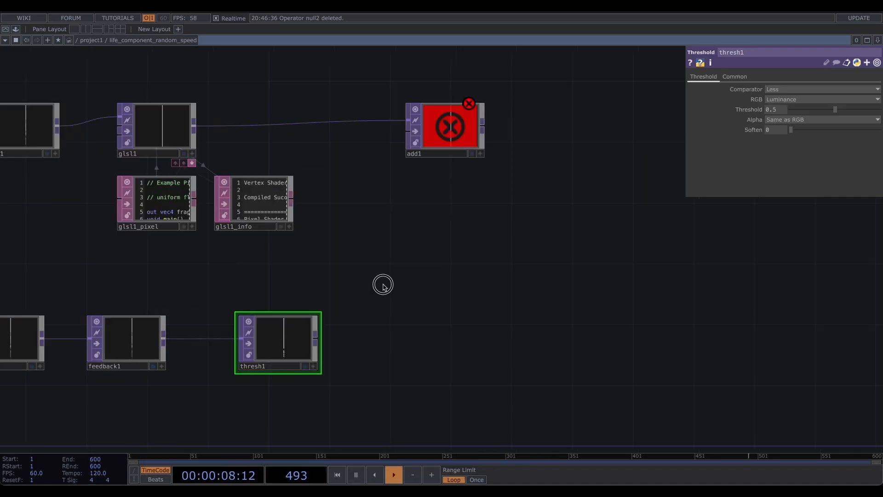
- Add a Matte TOP and arrange it beside the constant, feedback and threshold chain
key("Tab")
type("matt")
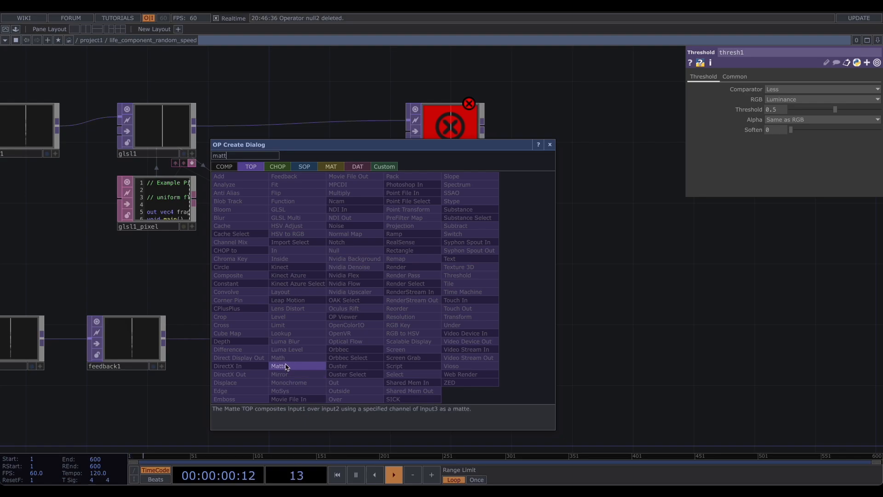
key("Return")
left_click(405, 272)
left_click_drag(265, 270, 363, 272)
left_click_drag(145, 265, 287, 272)
- Wire constant1, feedback1 and thresh1 into matte1's three inputs
left_click(146, 240)
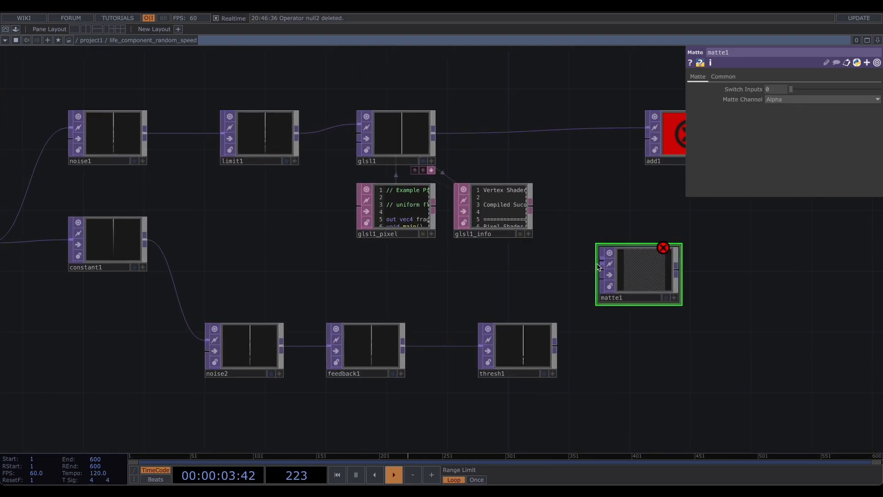
left_click(145, 239)
left_click(601, 261)
left_click_drag(526, 283, 315, 317)
left_click(470, 272)
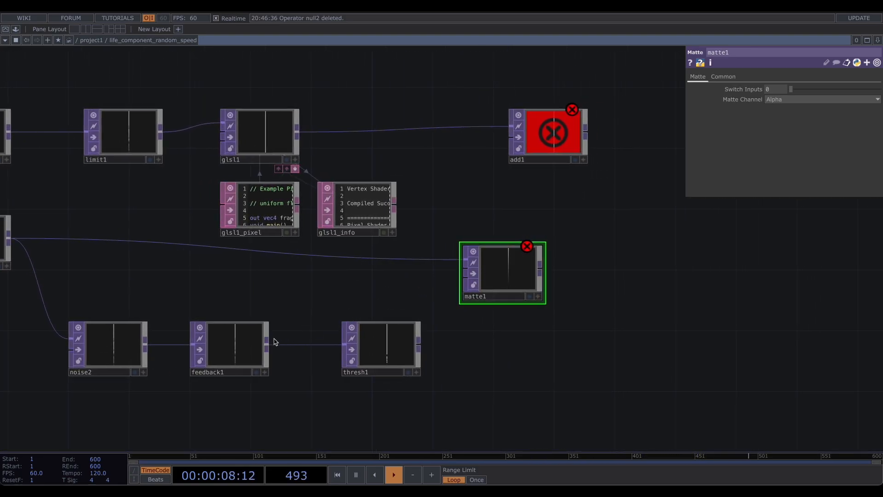
left_click(267, 341)
left_click(421, 346)
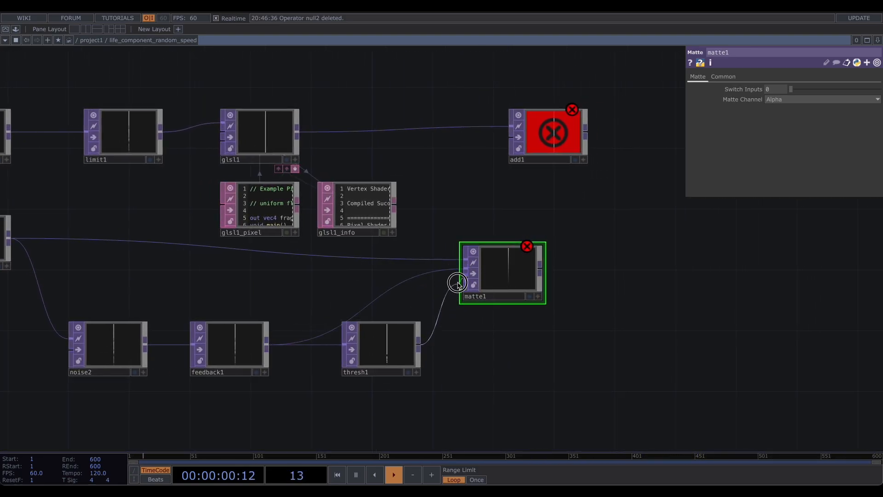
left_click(465, 278)
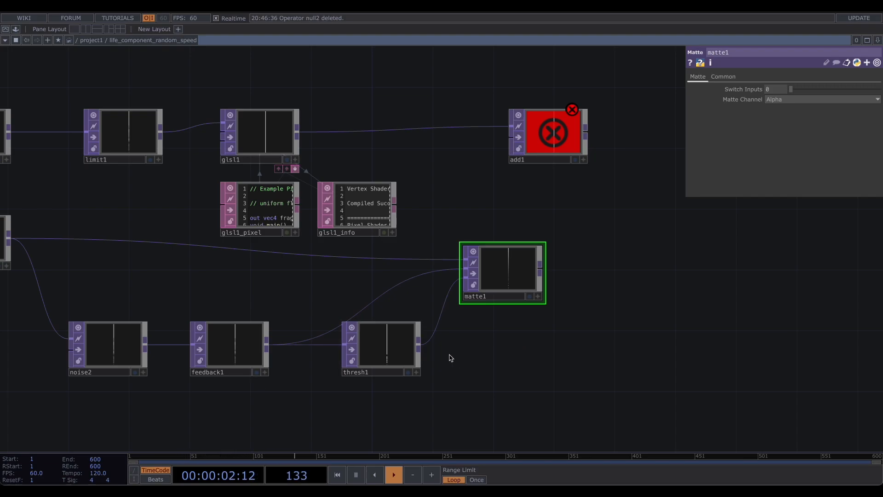
- Connect matte1's output to add1's second input
left_click_drag(621, 264, 492, 282)
left_click_drag(425, 158, 517, 158)
left_click(412, 284)
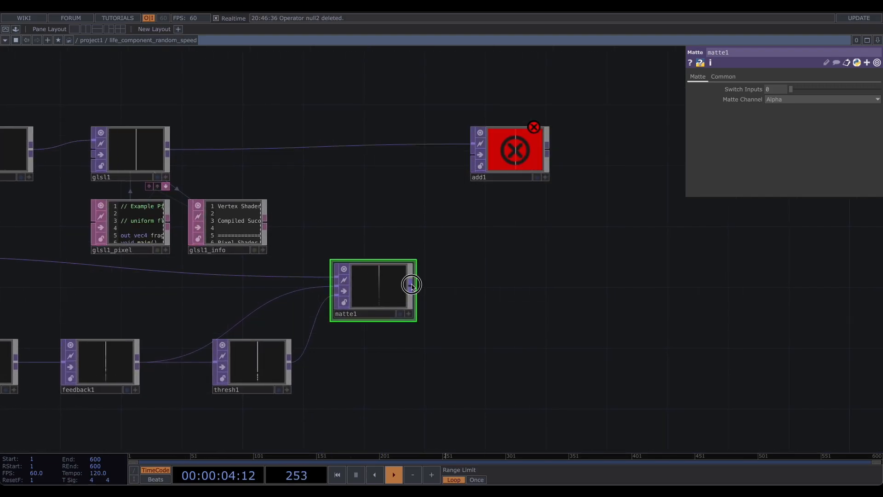
left_click(474, 155)
- Add an Out TOP after matte1
left_click(412, 284)
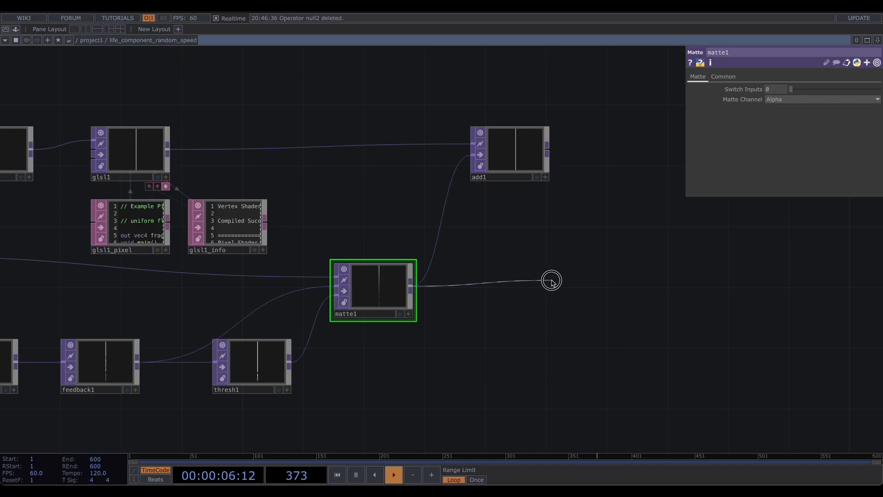
left_click(552, 282)
type("out")
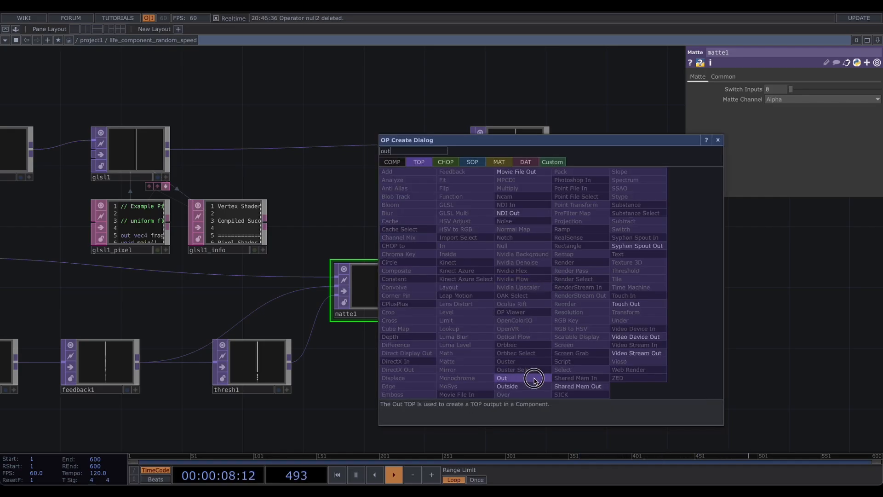
left_click(502, 378)
left_click(529, 292)
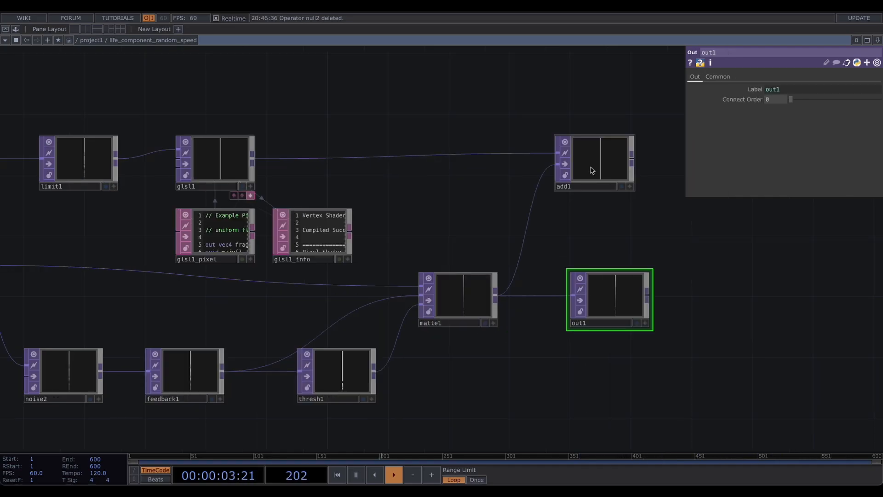
- Add a Constant CHOP with two channels named rate and life
left_click_drag(592, 170, 187, 367)
left_click_drag(326, 180, 315, 132)
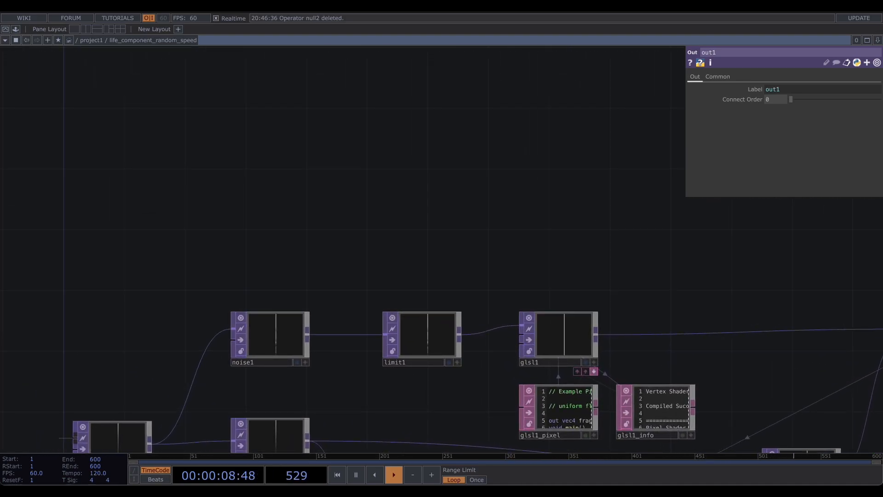
key("Tab")
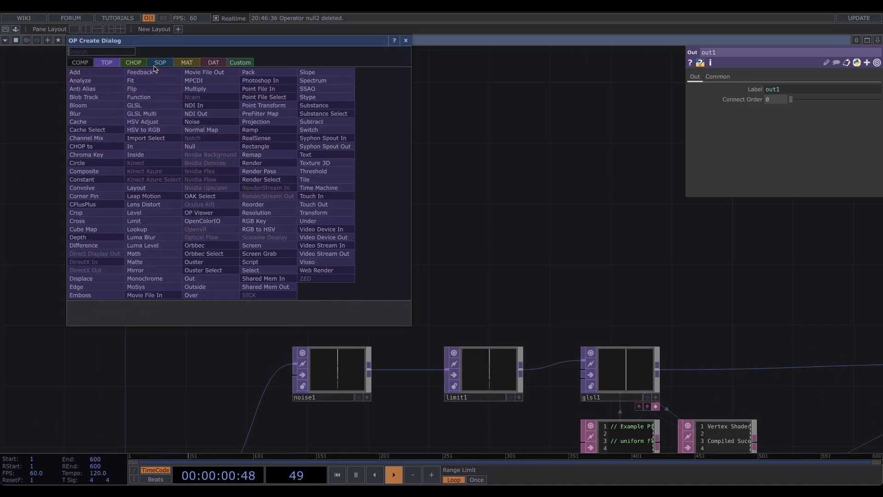
type("con")
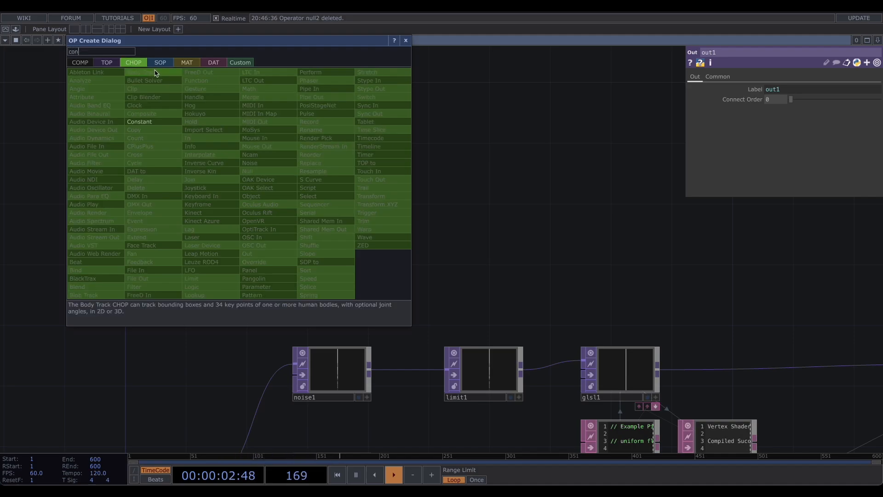
key("Return")
left_click(207, 193)
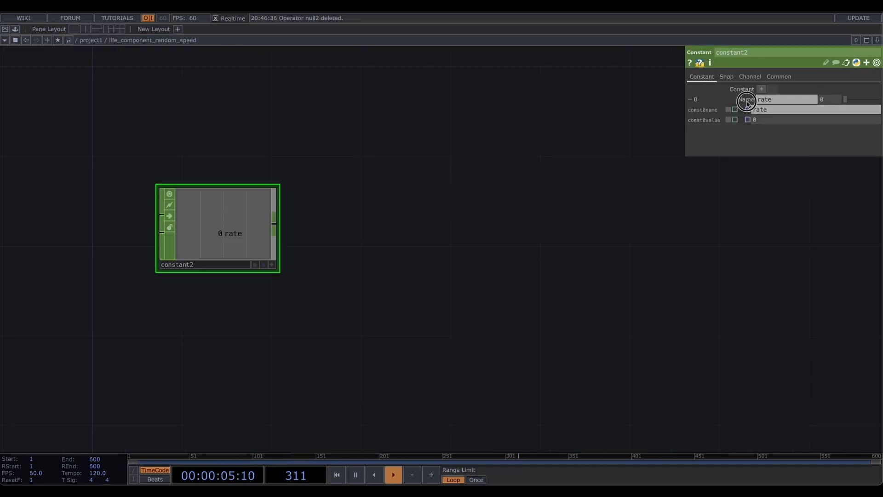
left_click(762, 89)
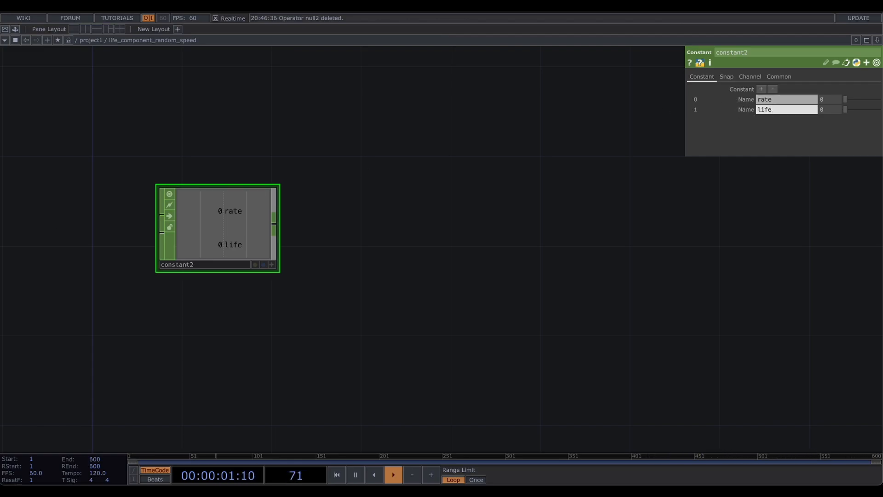
left_click(746, 99)
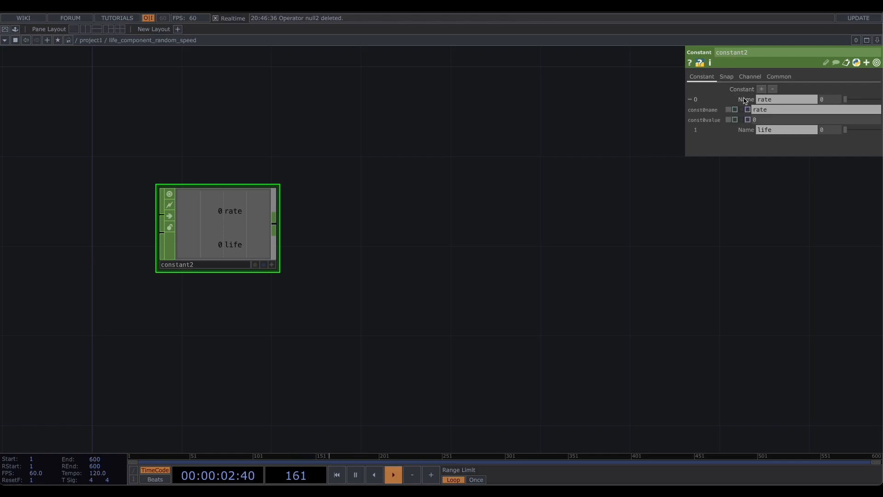
- Set the rate channel's value to 60
left_click(760, 121)
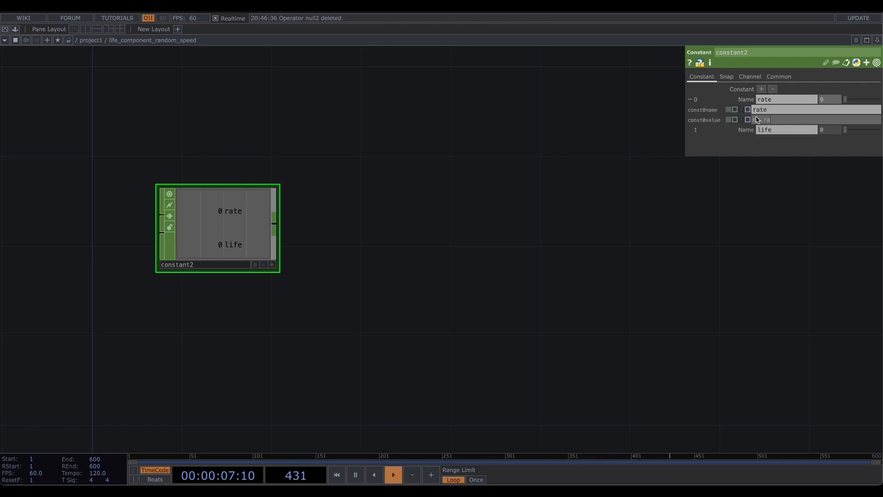
key("Return")
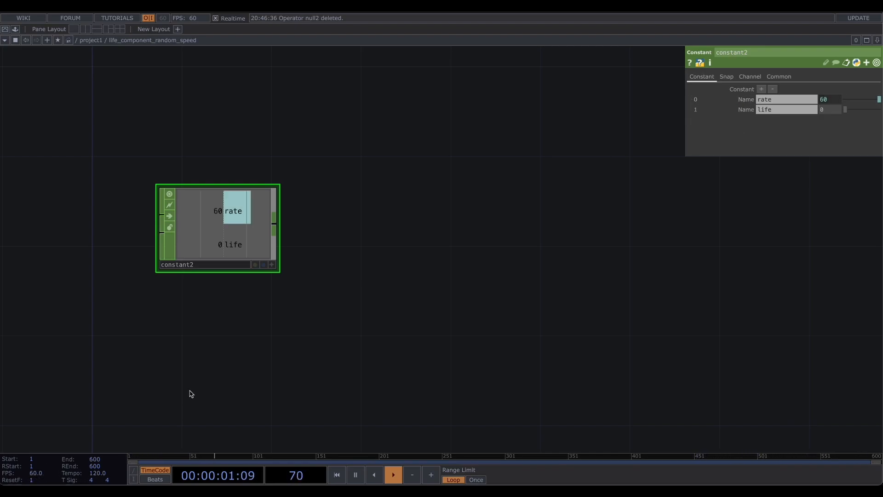
- Append a Math CHOP to constant2's output
left_click_drag(356, 192, 313, 208)
left_click_drag(235, 242, 306, 240)
left_click(325, 157)
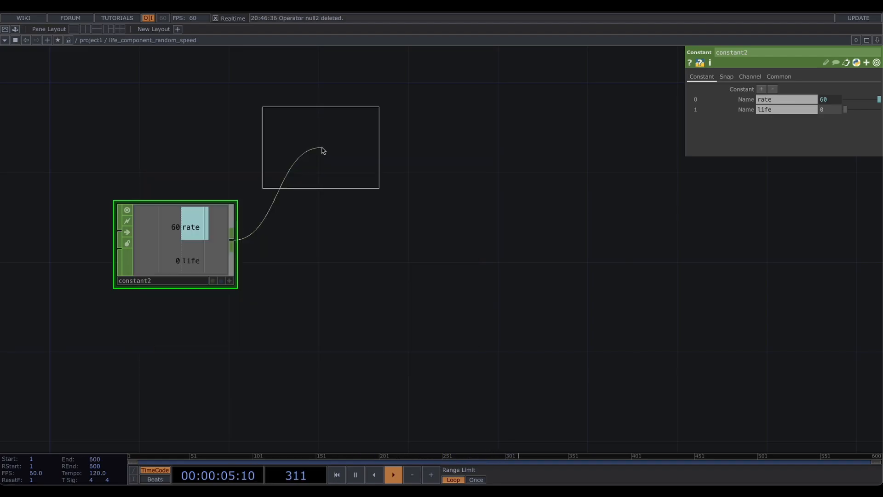
left_click(357, 241)
- Set the life channel's value on constant2 to 0.5
left_click(204, 249)
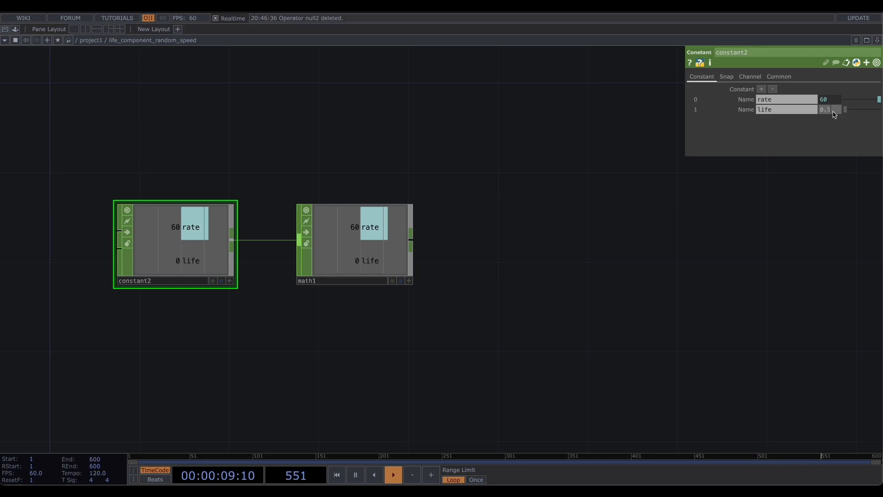
key("Return")
- Add a new Constant CHOP above and set its chan1 value to 1
left_click_drag(396, 178, 284, 161)
key("Tab")
type("con")
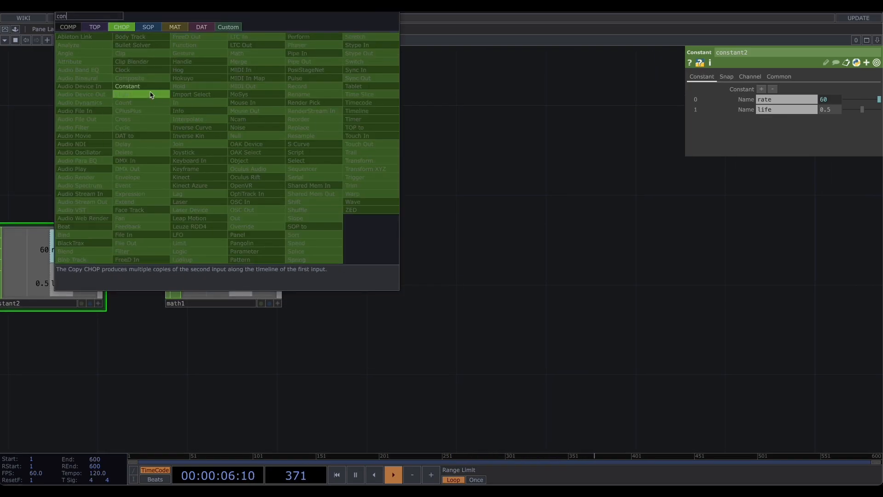
key("Return")
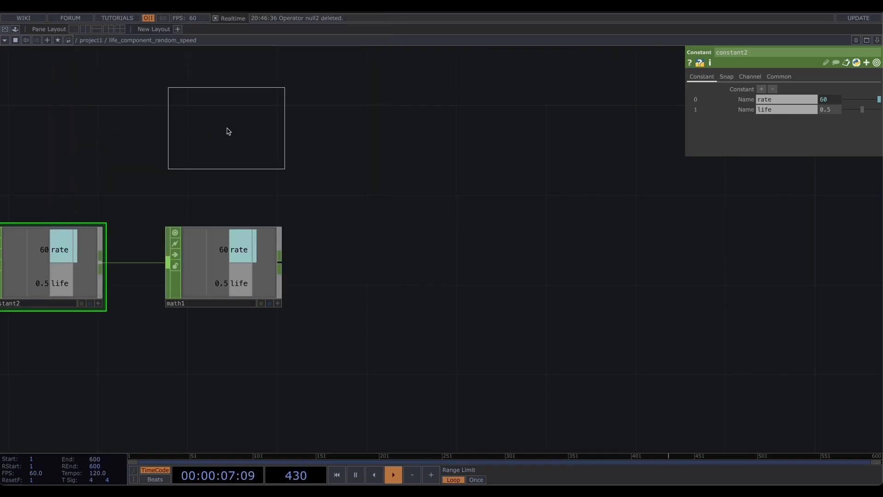
left_click(224, 133)
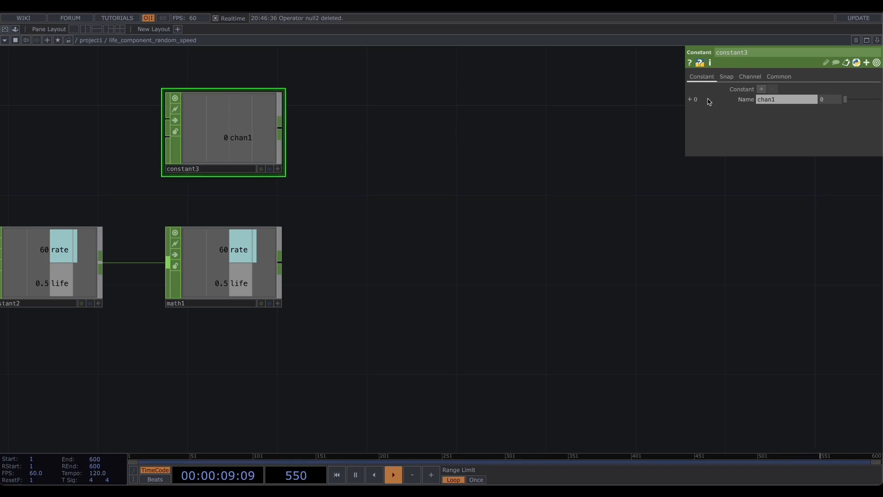
key("Return")
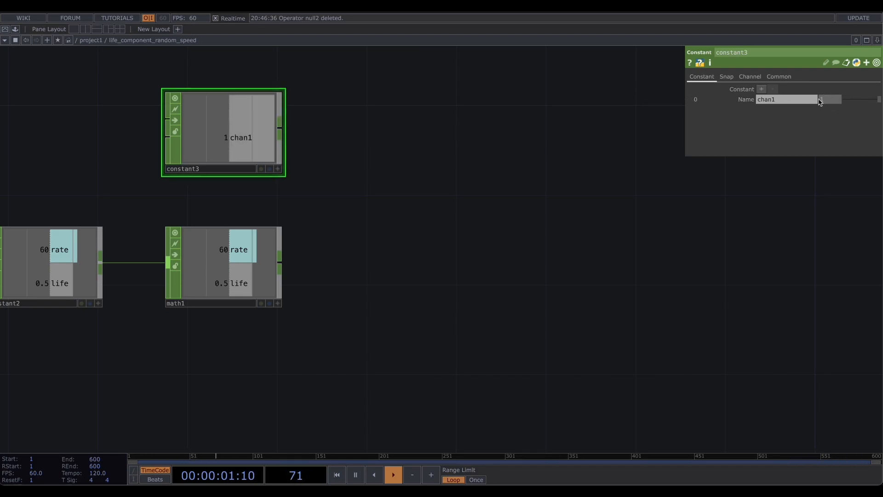
- Add a Math CHOP fed by constant3 and connect math1 into its second input
left_click_drag(228, 136, 352, 256)
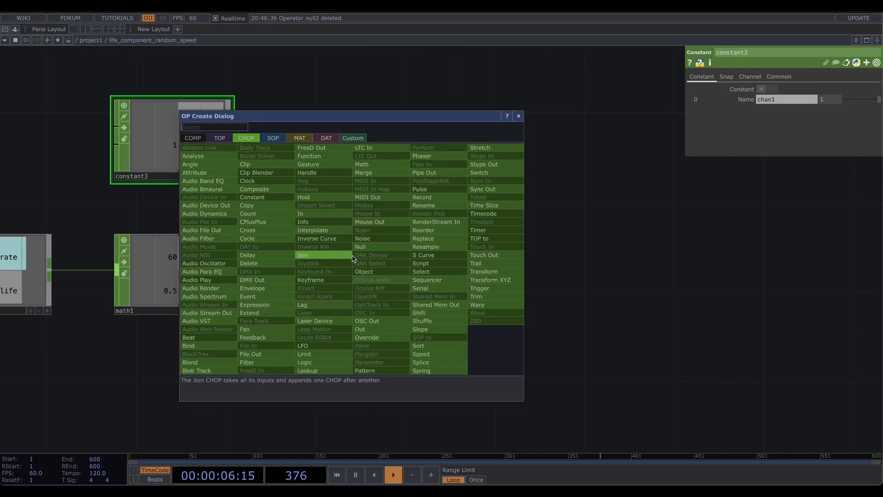
type("ma")
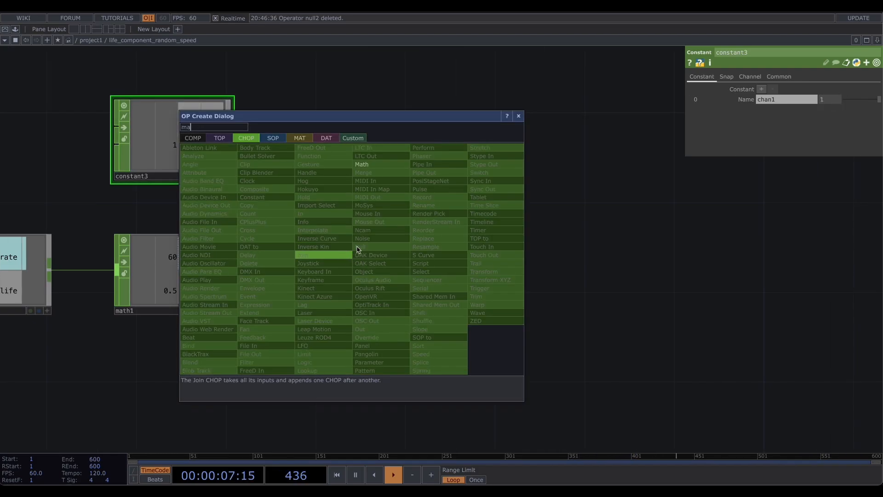
left_click(368, 165)
left_click(357, 257)
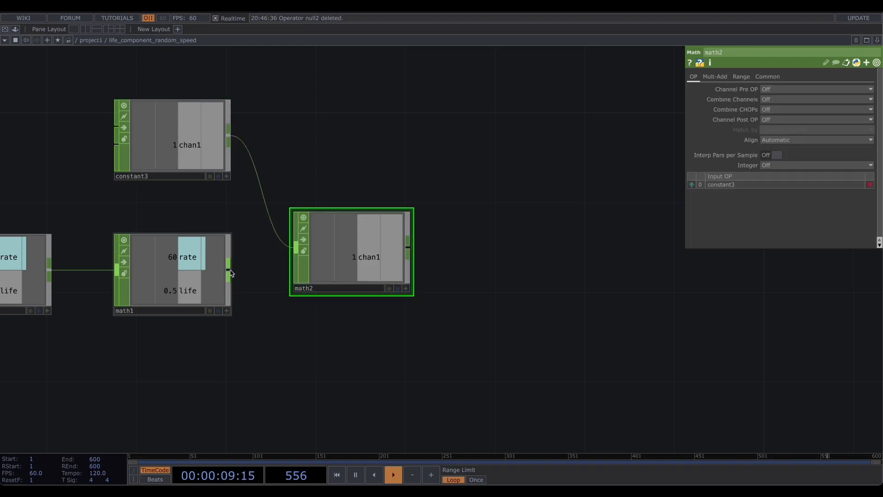
left_click_drag(229, 272, 297, 248)
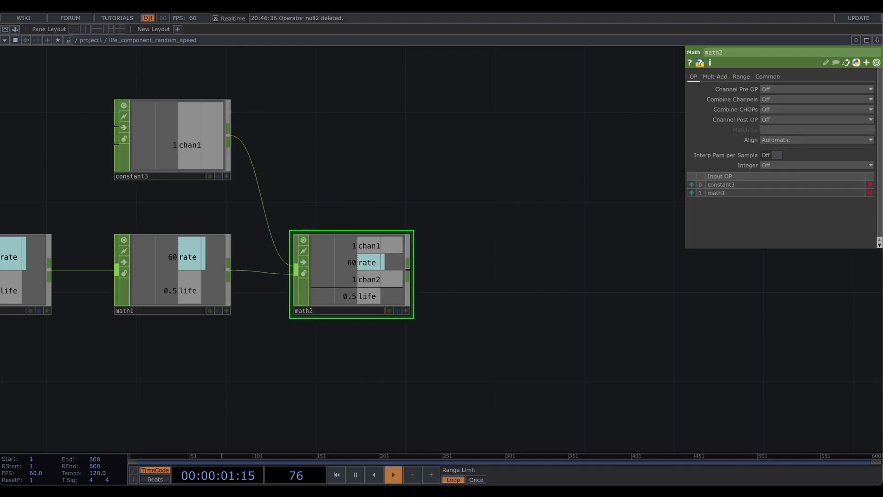
- Set math2's Combine CHOPs operation to Divide
left_click(782, 119)
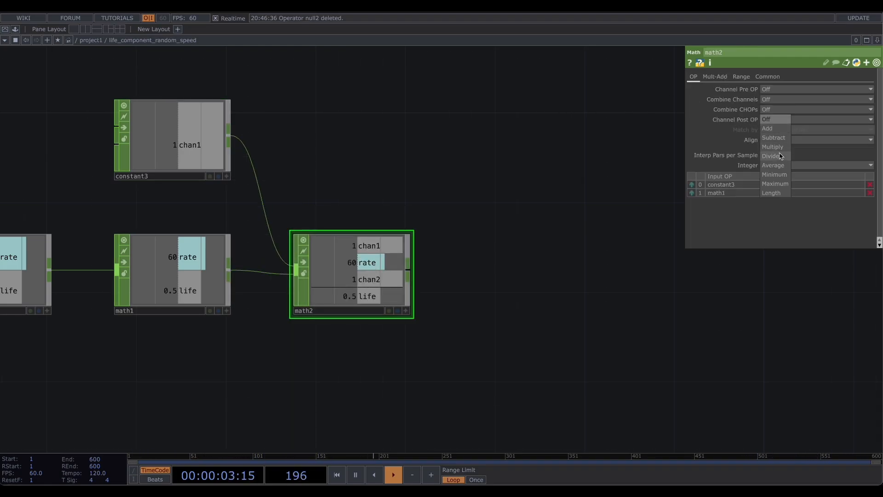
left_click(781, 156)
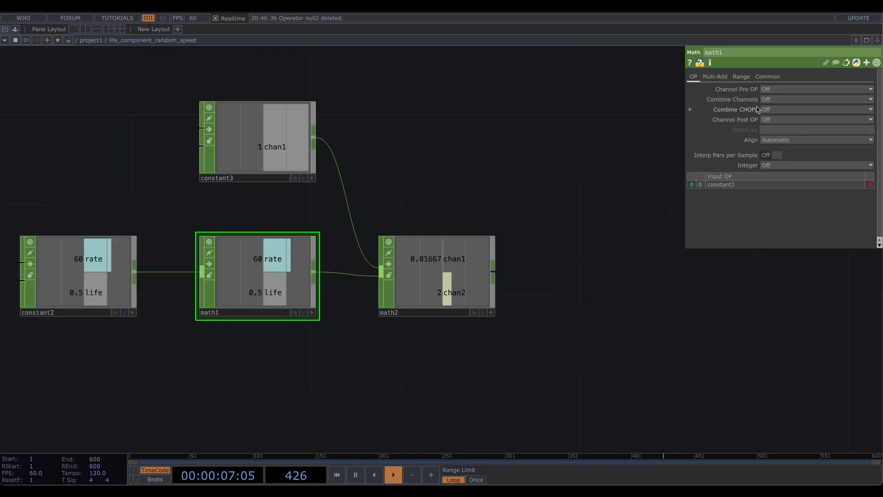
- Set math1's Combine Channels operation to Multiply
left_click(782, 99)
left_click(783, 138)
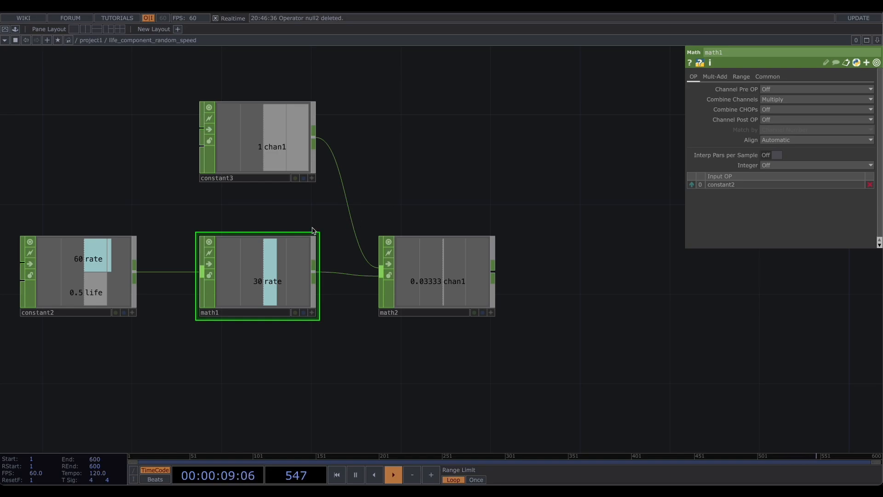
- Add a Null CHOP after math2
left_click_drag(227, 222, 265, 223)
right_click_drag(215, 218, 368, 340)
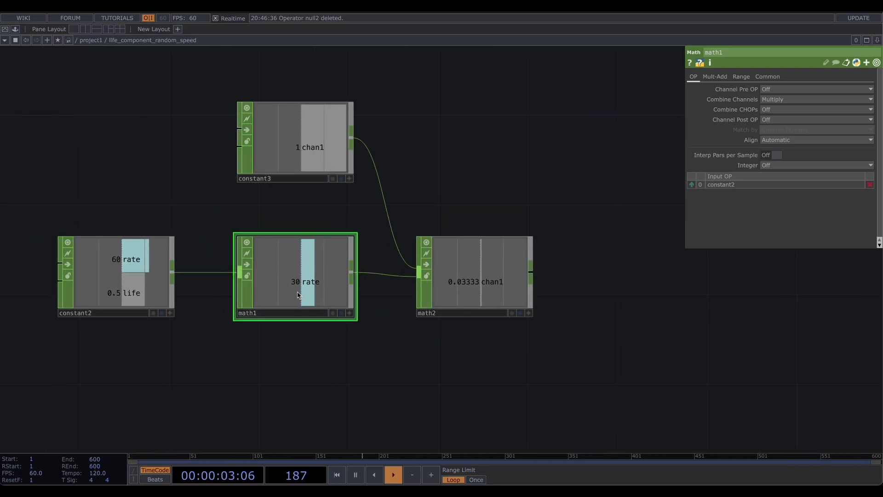
left_click_drag(484, 223, 397, 256)
left_click(401, 258)
left_click(268, 133)
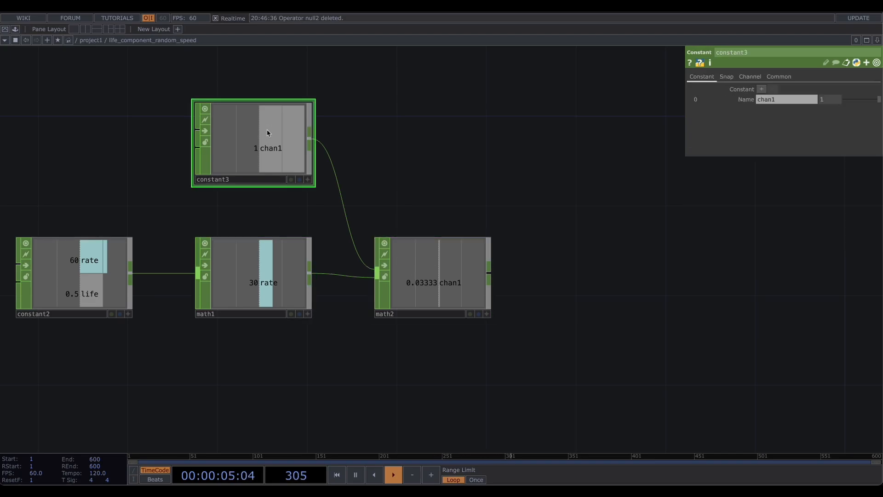
left_click(281, 276)
left_click(457, 270)
left_click_drag(455, 191, 346, 191)
left_click_drag(437, 244, 381, 245)
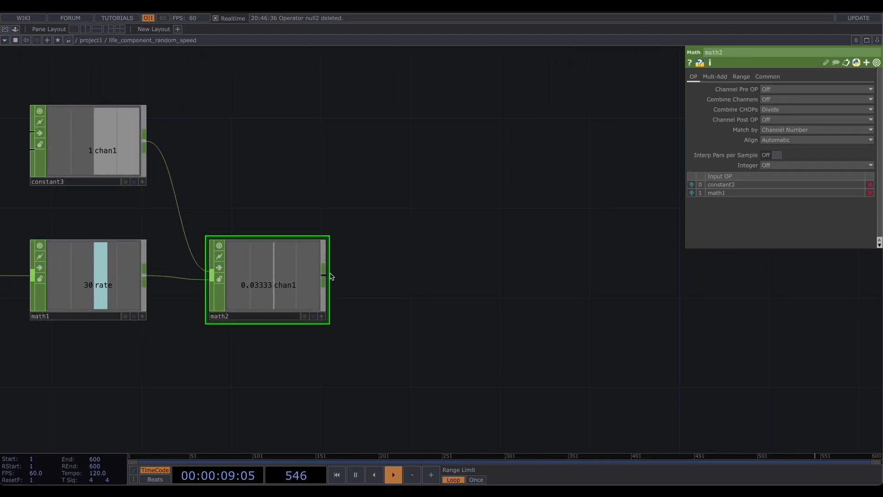
right_click(331, 276)
left_click(446, 277)
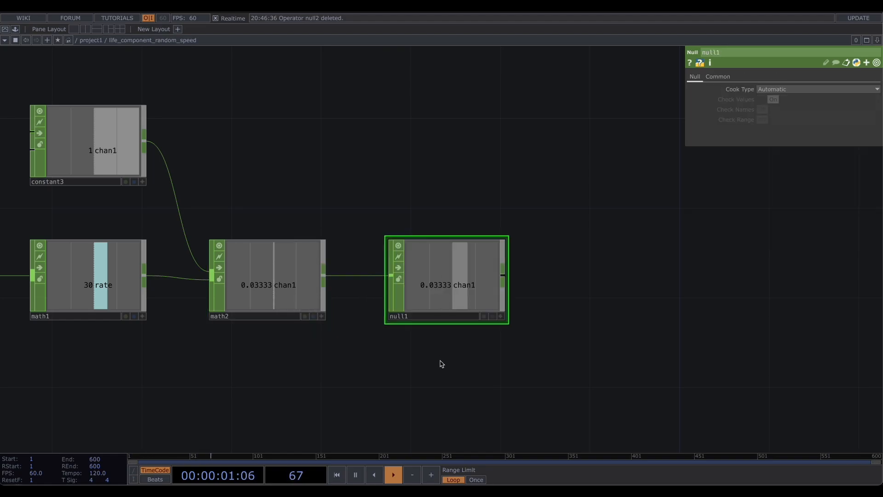
- Examine noise1's Output parameters
left_click_drag(440, 364, 364, 288)
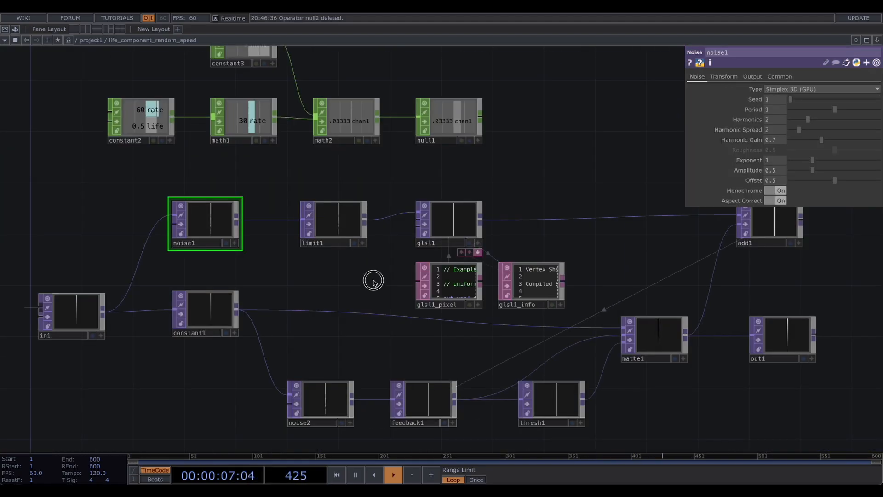
left_click_drag(373, 281, 380, 293)
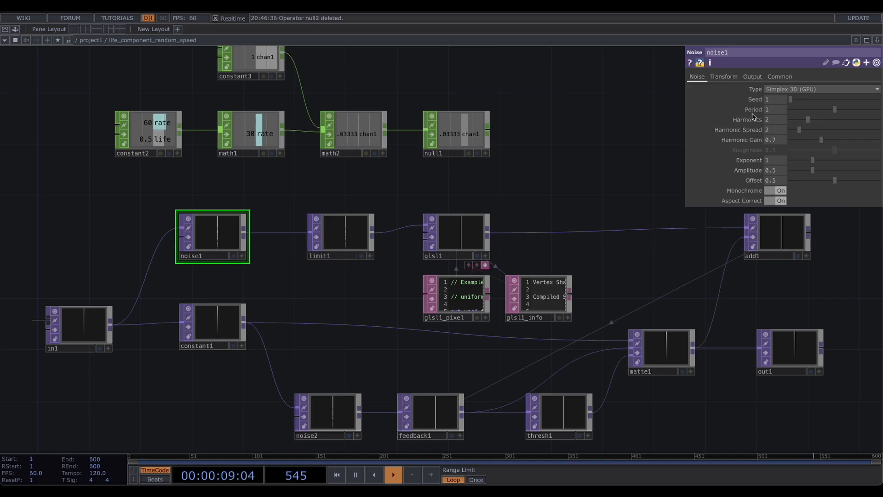
left_click(753, 76)
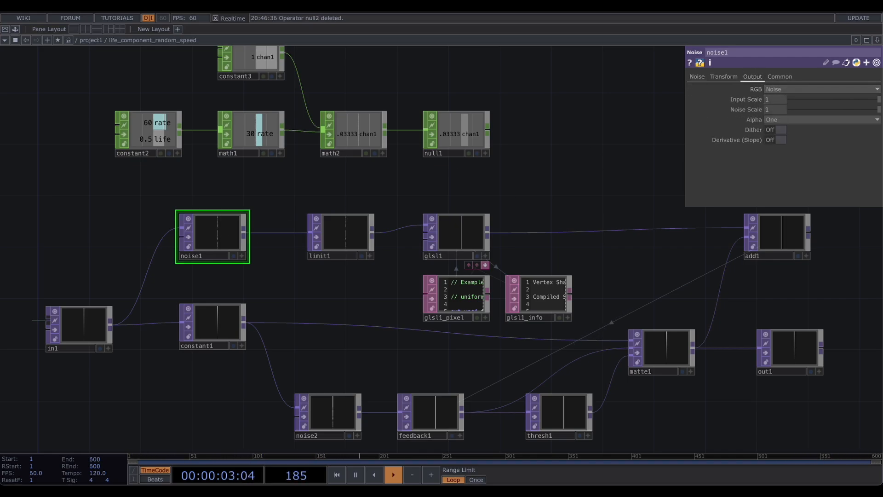
- Set limit1 to clamp its minimum at a value of 0.01
left_click(341, 237)
scroll(338, 244, "up", 3)
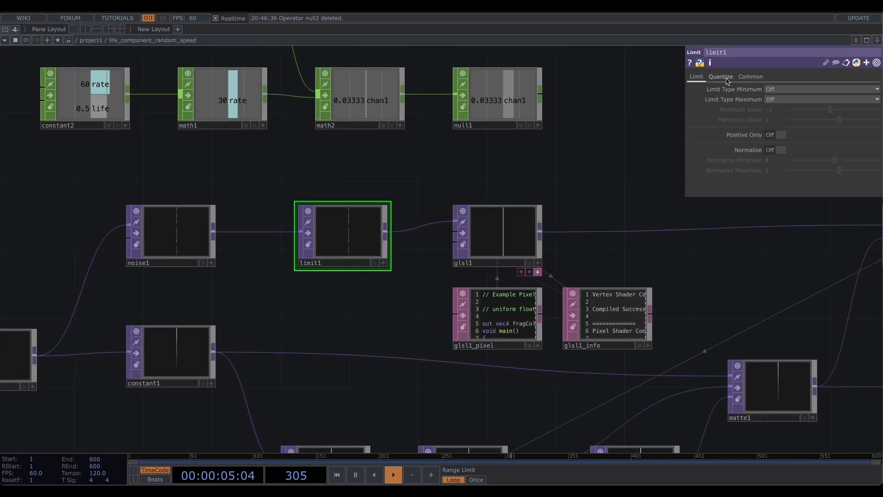
left_click(777, 89)
left_click(780, 99)
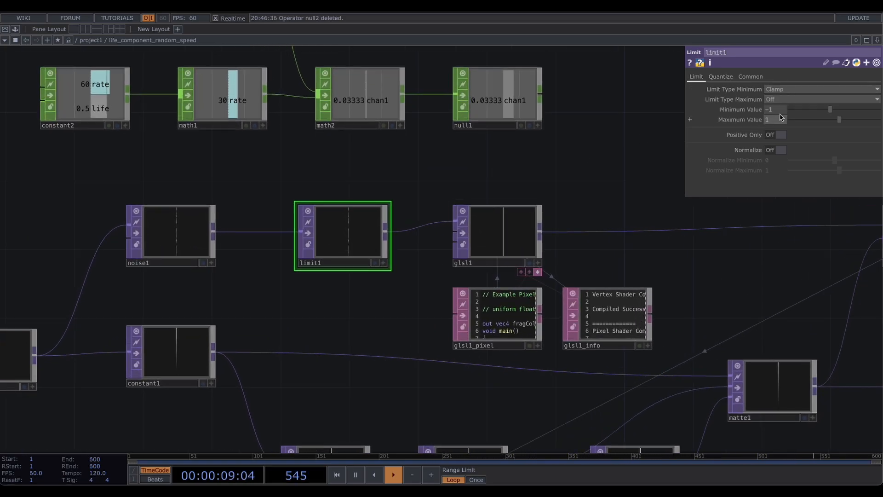
left_click(777, 110)
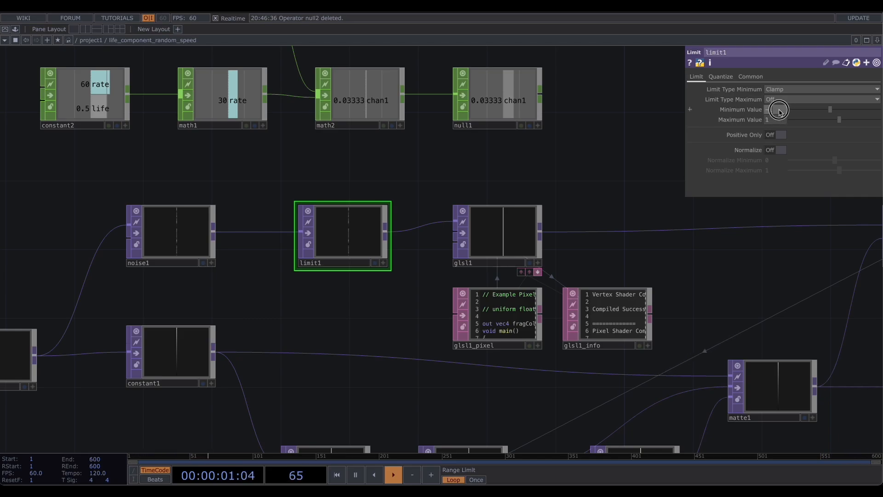
type("0")
key("Return")
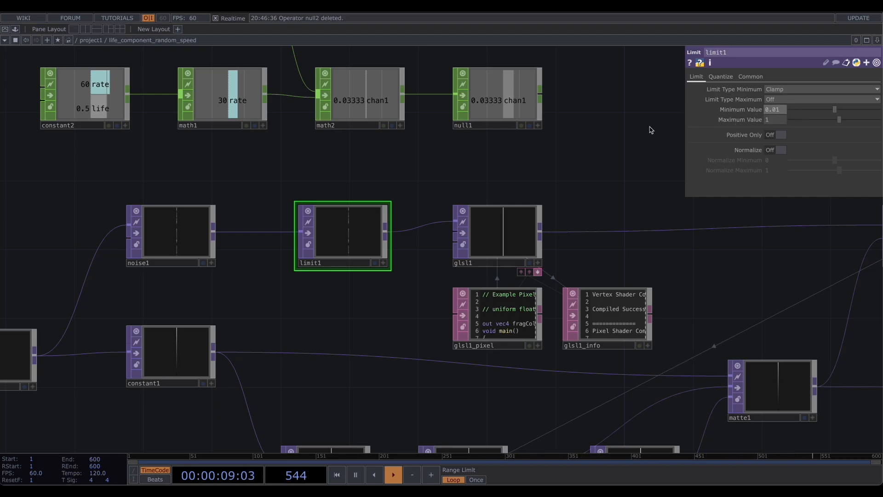
- Export null1's chan1 into glsl1's first vector uniform value
left_click_drag(506, 210, 414, 216)
left_click(414, 216)
left_click_drag(488, 210, 461, 201)
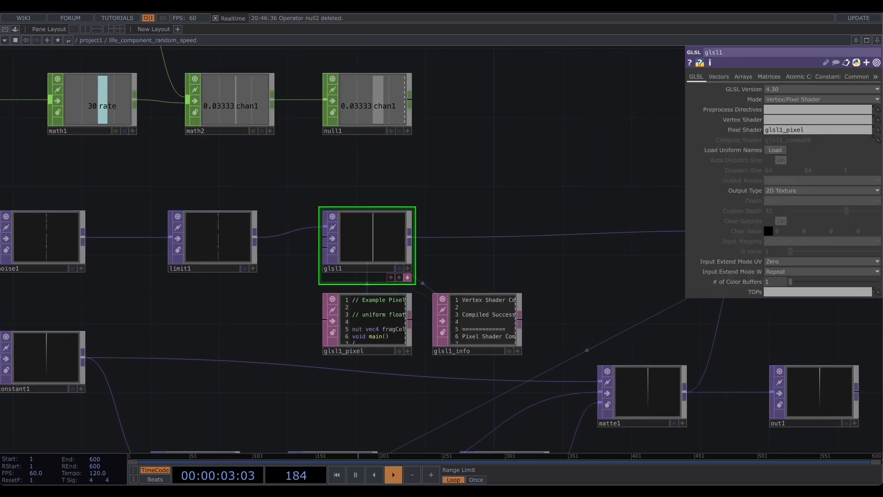
left_click_drag(534, 192, 516, 182)
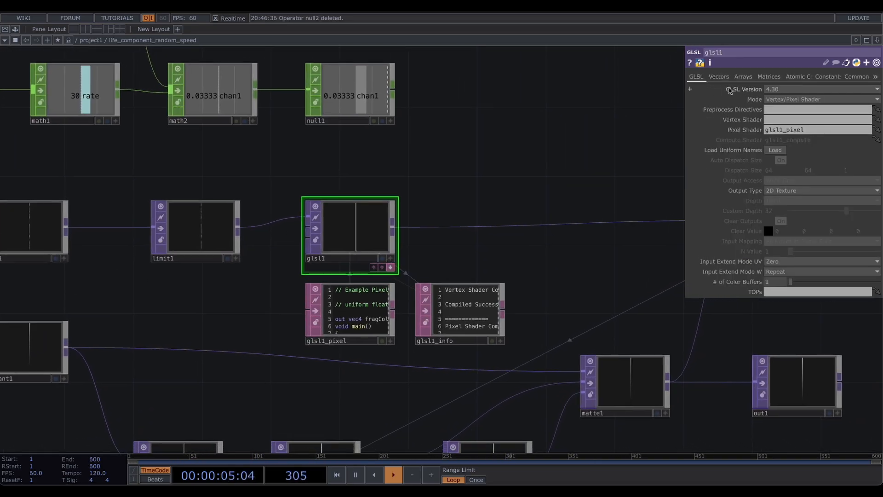
left_click(719, 78)
left_click_drag(775, 111, 741, 111)
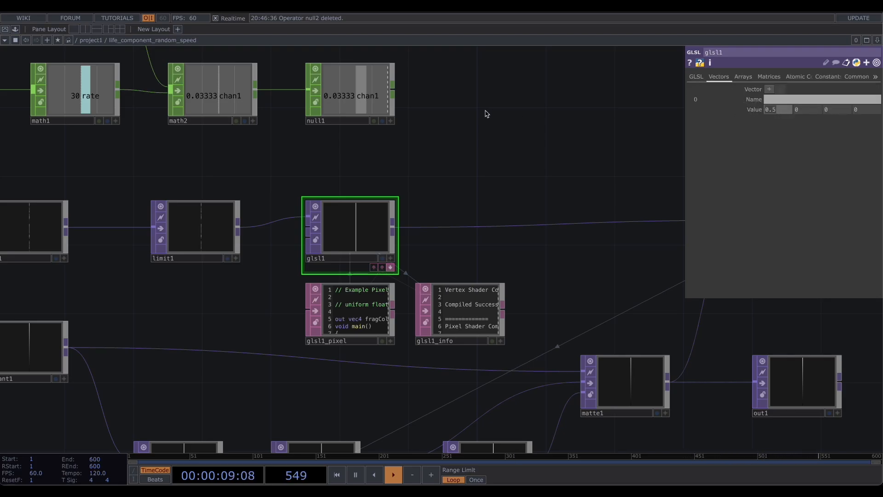
left_click(390, 121)
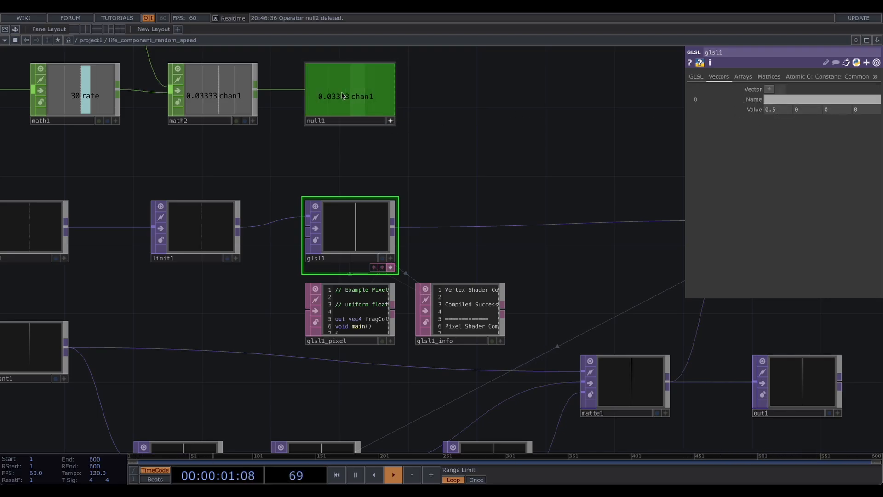
left_click_drag(349, 97, 780, 111)
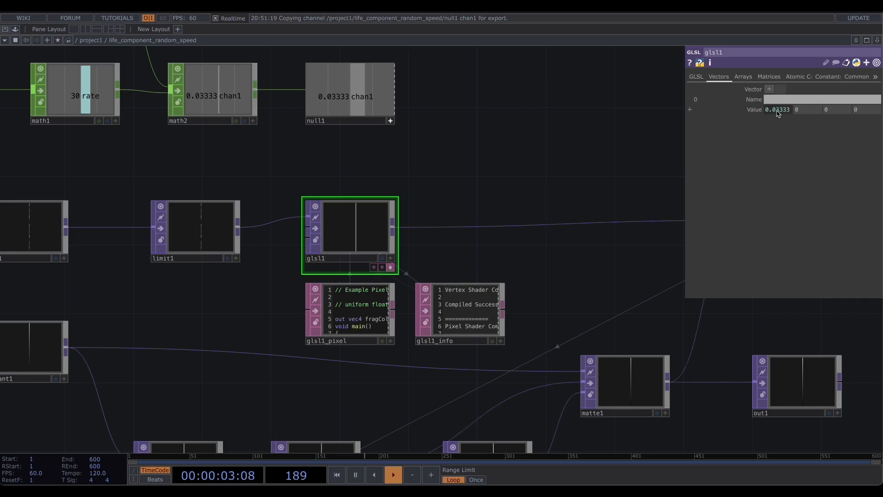
left_click(390, 121)
- Name the glsl1 vector uniform max
left_click(788, 101)
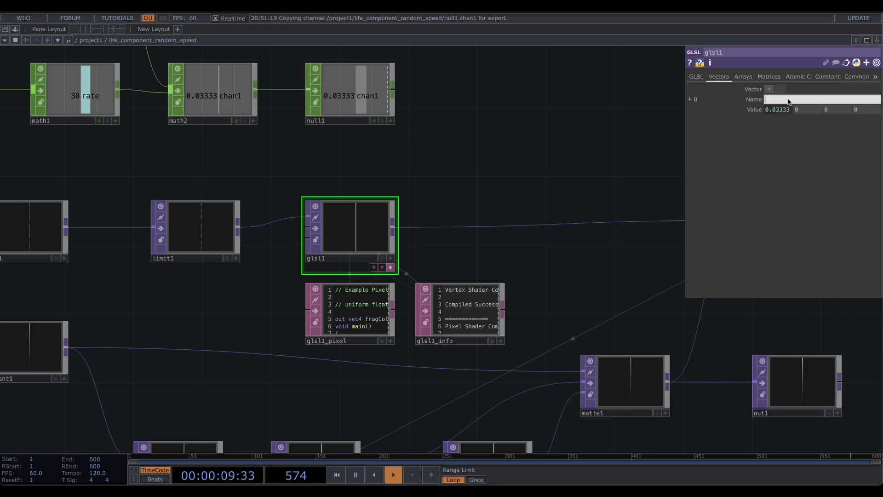
type("m")
type("ax")
key("Return")
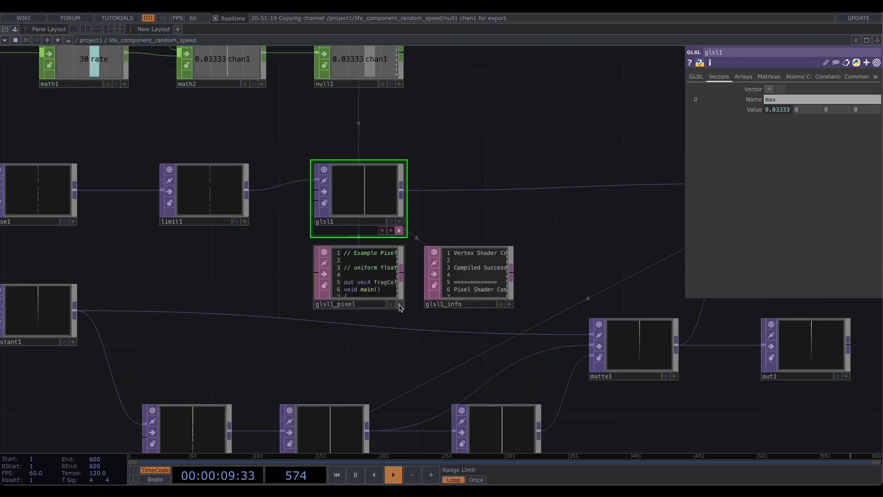
- Open glsl1_pixel's shader code for editing and uncomment the texture sampling line
left_click(400, 304)
scroll(363, 331, "up", 2)
scroll(349, 263, "up", 1)
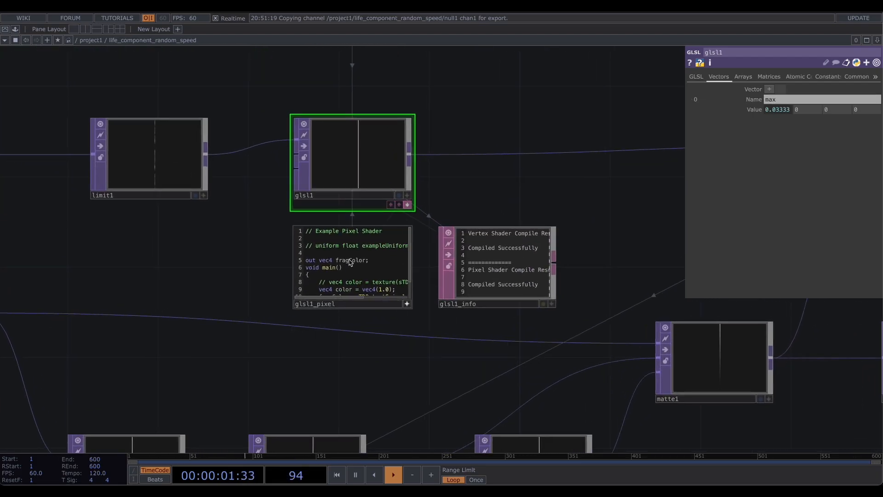
scroll(286, 268, "up", 4)
scroll(286, 265, "down", 1)
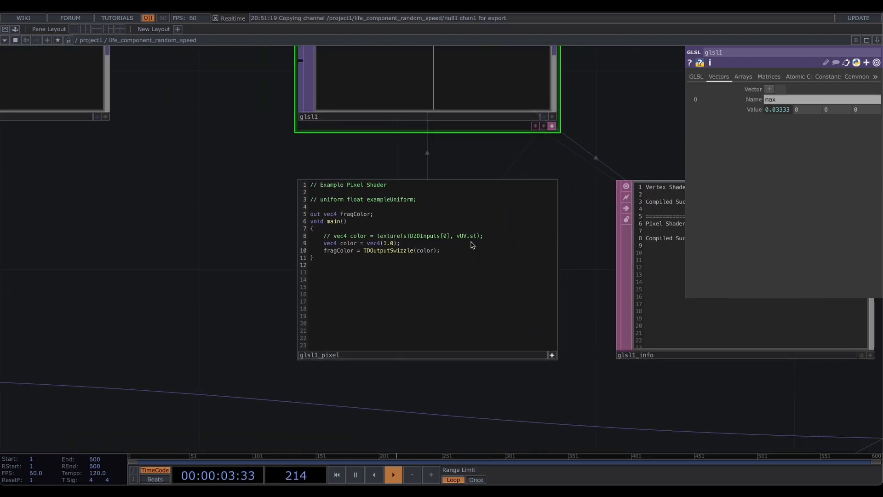
left_click_drag(468, 247, 325, 234)
double_click(324, 234)
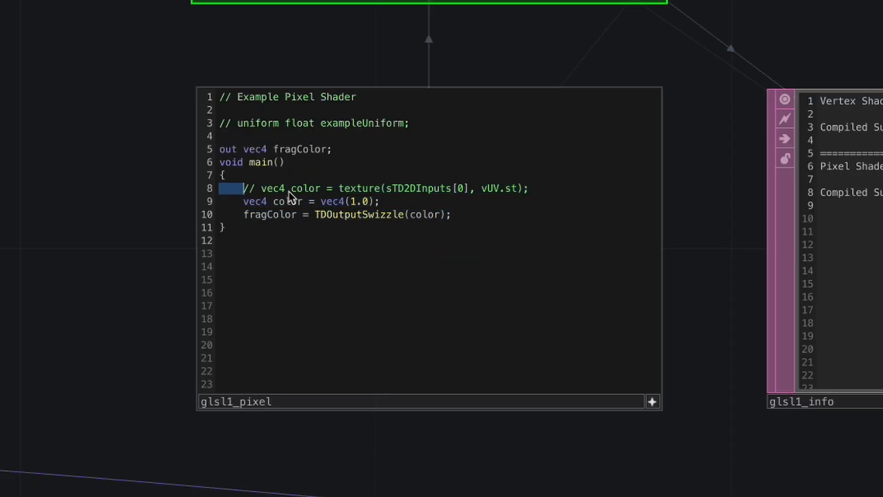
left_click(483, 219)
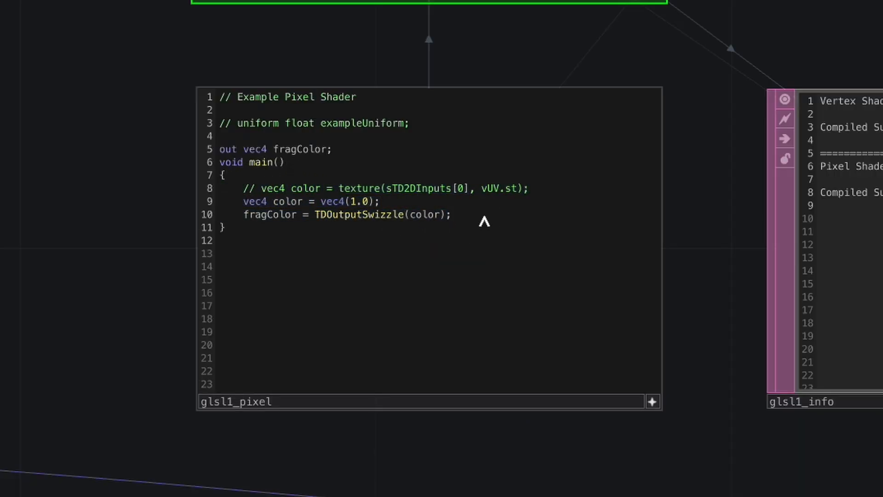
left_click_drag(259, 192, 397, 191)
key("BackSpace")
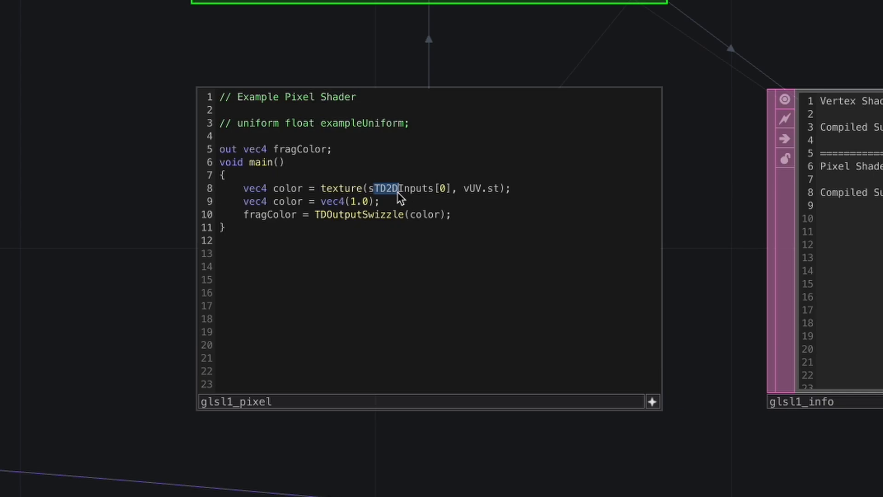
- Declare a uniform float named max in the pixel shader
left_click_drag(455, 192, 435, 194)
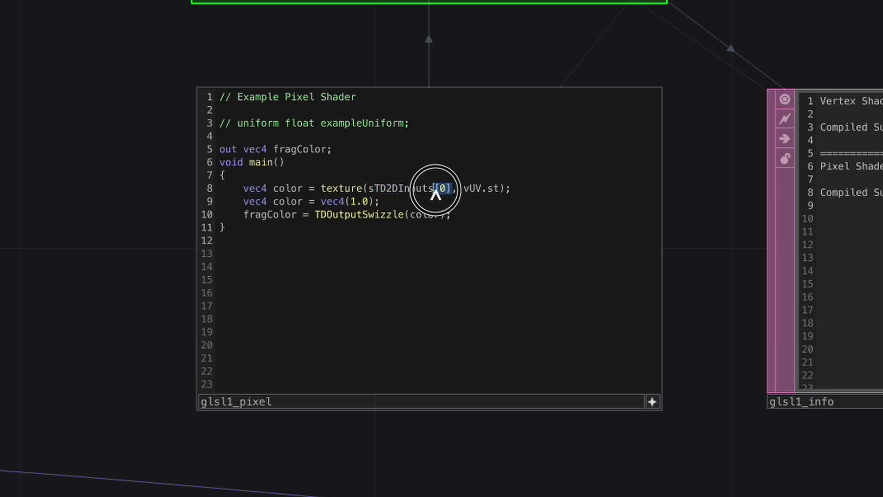
left_click_drag(213, 53, 192, 310)
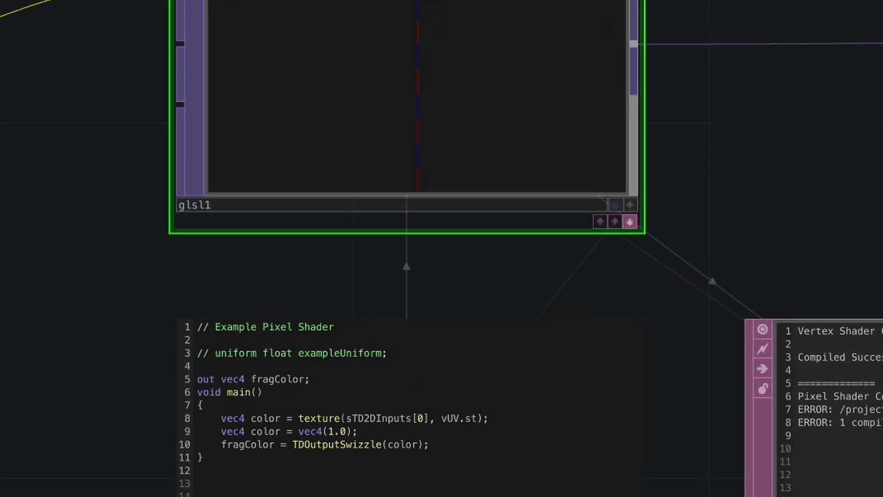
left_click_drag(147, 197, 125, 56)
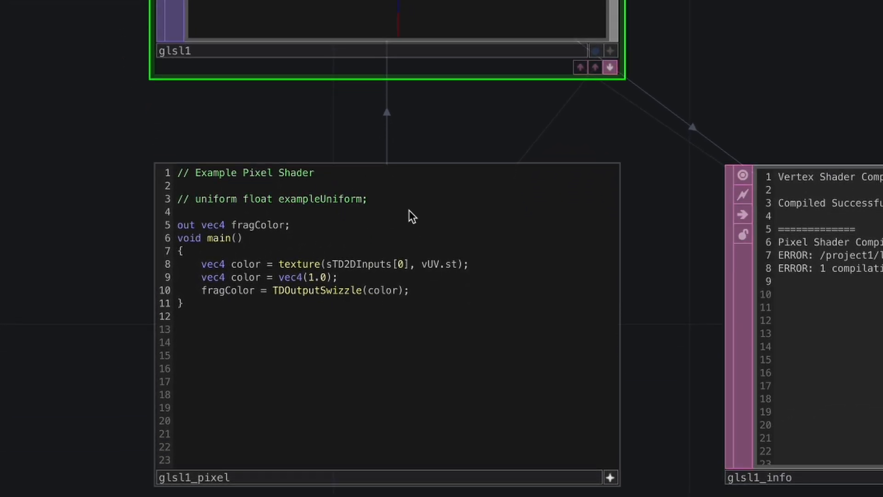
key("Return")
key("Return")
type("un")
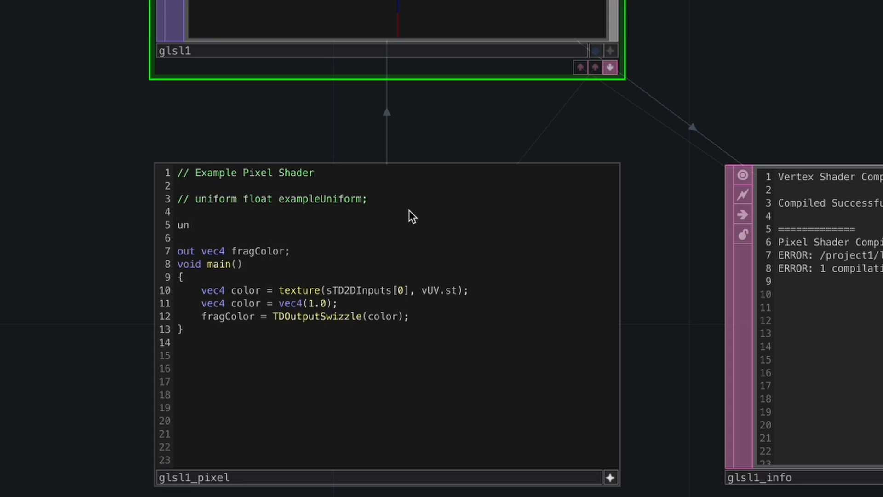
type("ifro")
key("BackSpace")
key("BackSpace")
type("m float max;")
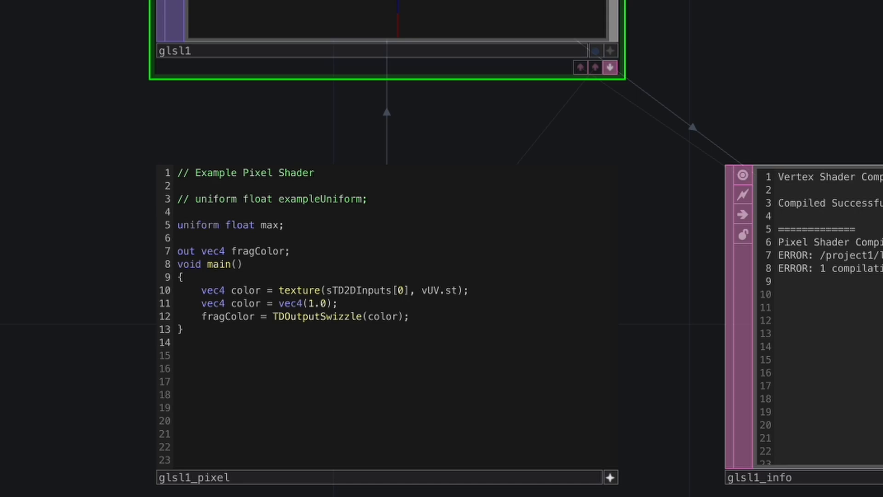
- Replace the constant color line with float red = abs(max*color.r);
double_click(244, 290)
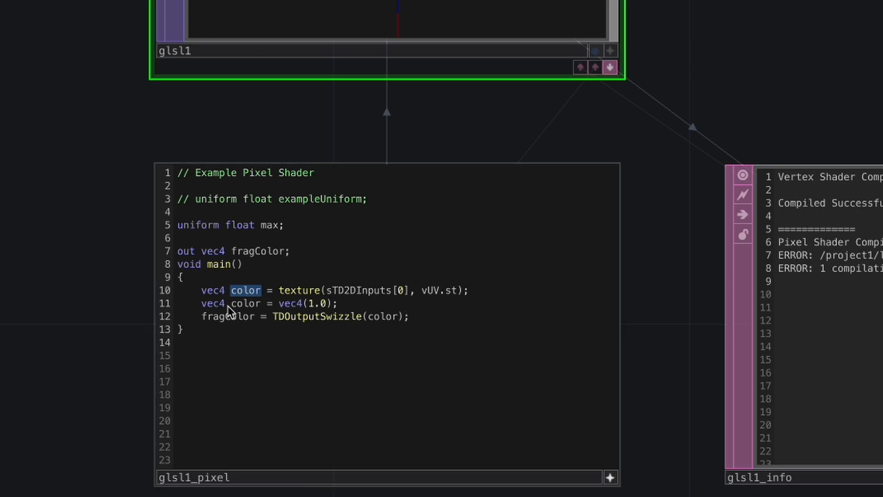
left_click_drag(202, 304, 350, 305)
key("BackSpace")
key("Return")
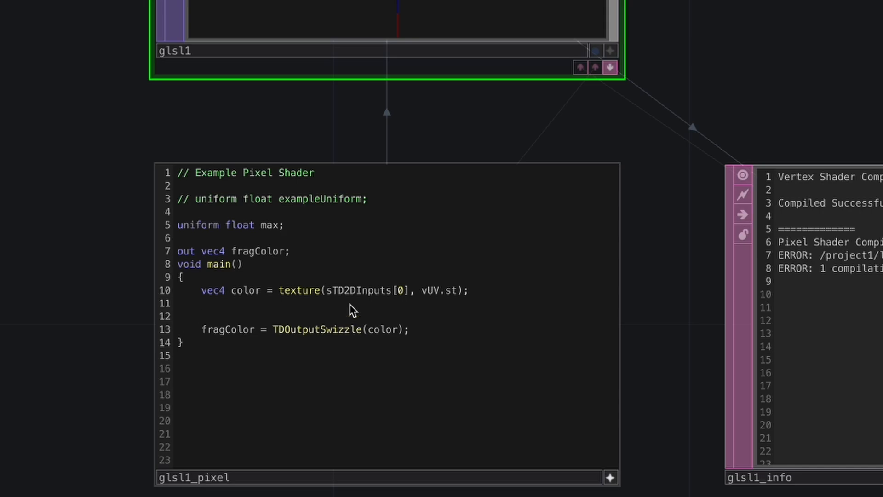
type("float red = abs()")
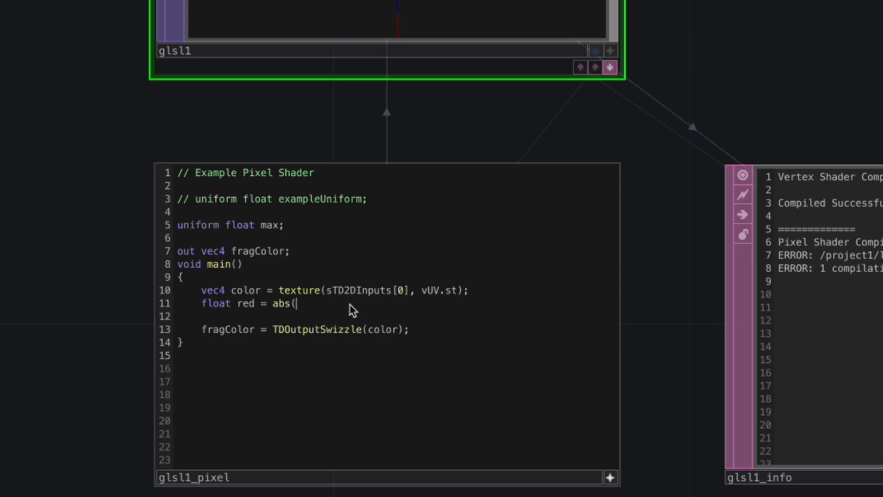
type(",")
type(";")
key("Left")
key("Left")
type("max")
type("*color.r")
- Add a line vec2 outputColor = vec4(red, red, red, 1); before the fragColor assignment
key("Down")
key("Return")
type("v")
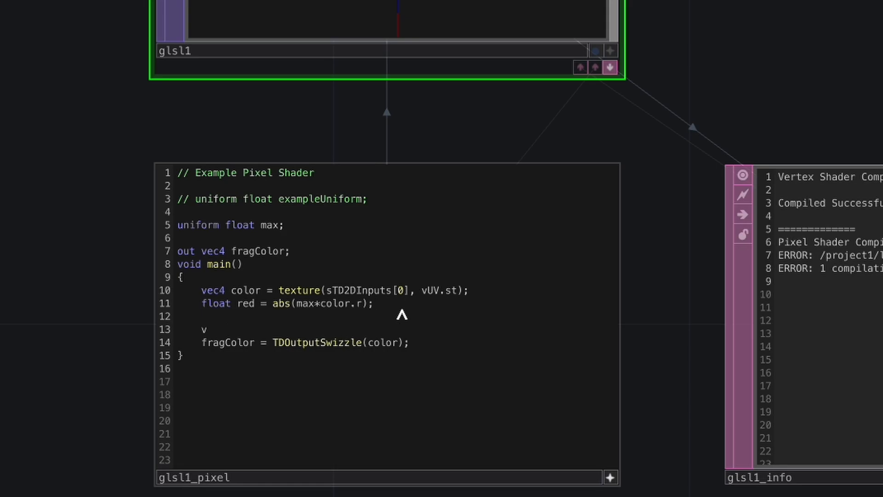
type("exd")
type("outP")
type("ut")
key("BackSpace")
key("BackSpace")
key("BackSpace")
type("u")
key("BackSpace")
type("outputColor")
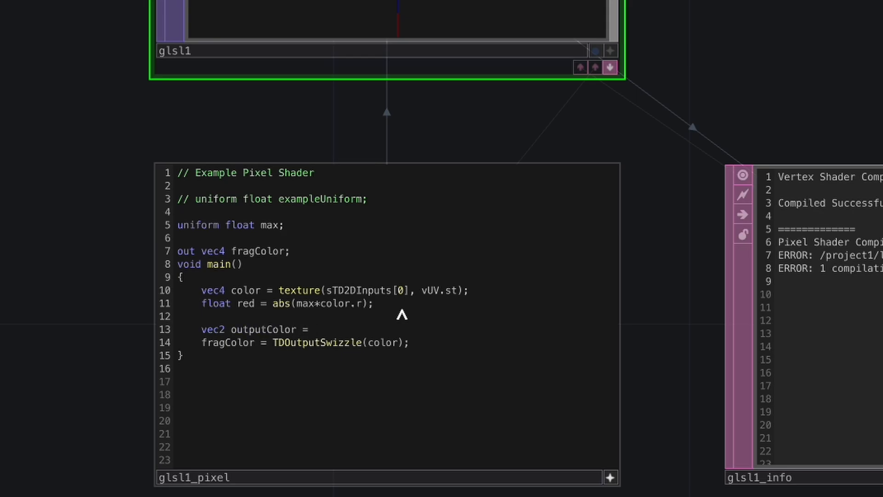
type(" = vec4(redn")
key("BackSpace")
type(", red, red, 1);")
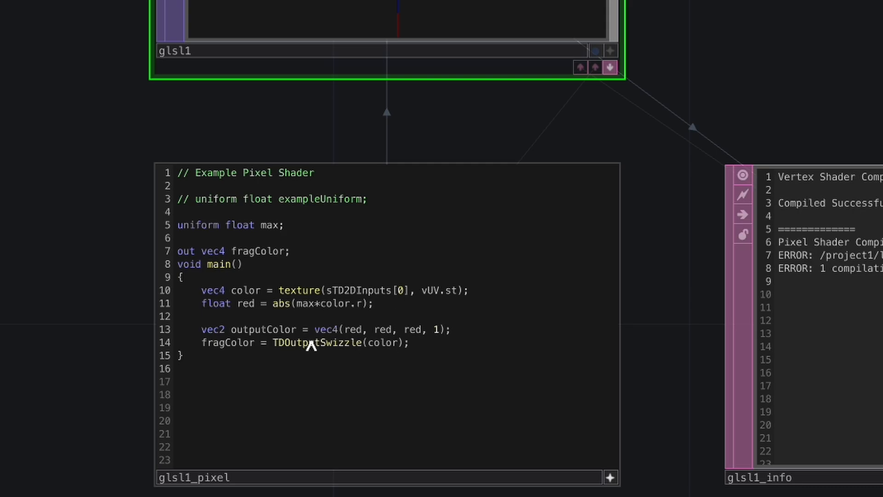
- Pass outputColor instead of color into TDOutputSwizzle
double_click(264, 330)
key("ctrl+c")
double_click(377, 342)
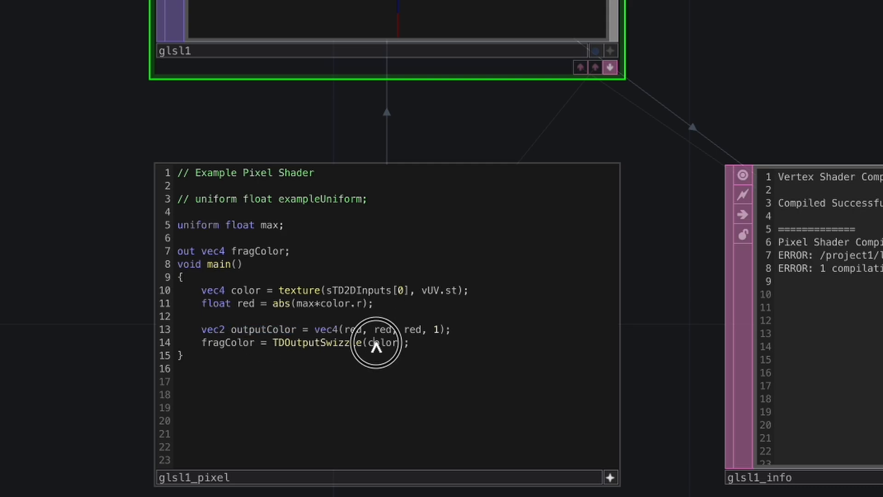
key("ctrl+v")
left_click(482, 356)
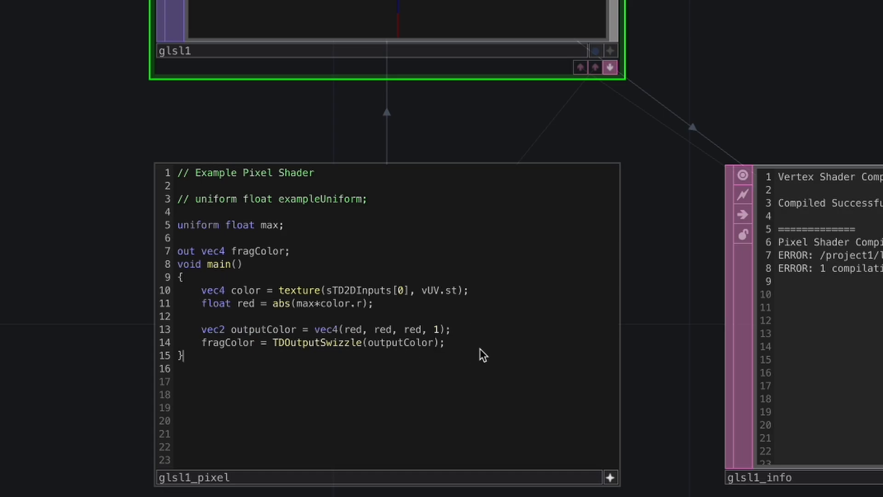
left_click_drag(576, 112, 392, 210)
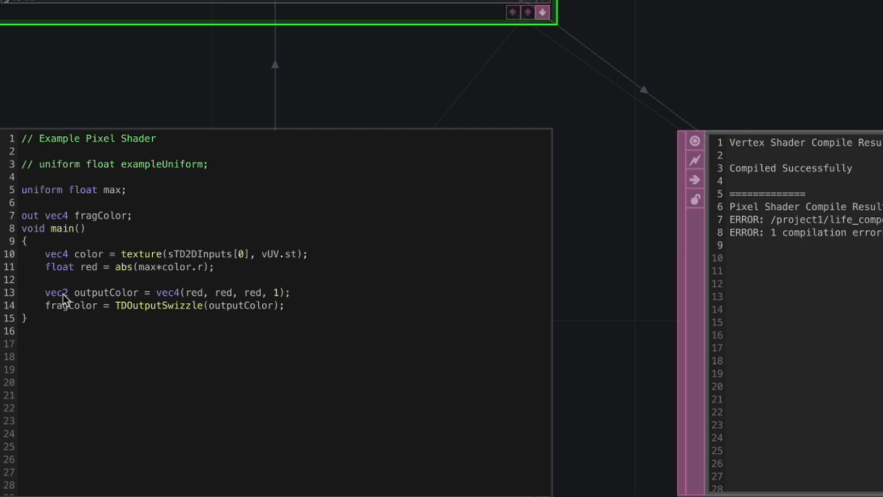
- Change outputColor's type from vec2 to vec4
left_click(66, 295)
key("BackSpace")
type("4")
key("Return")
key("BackSpace")
key("BackSpace")
left_click_drag(401, 87, 655, 129)
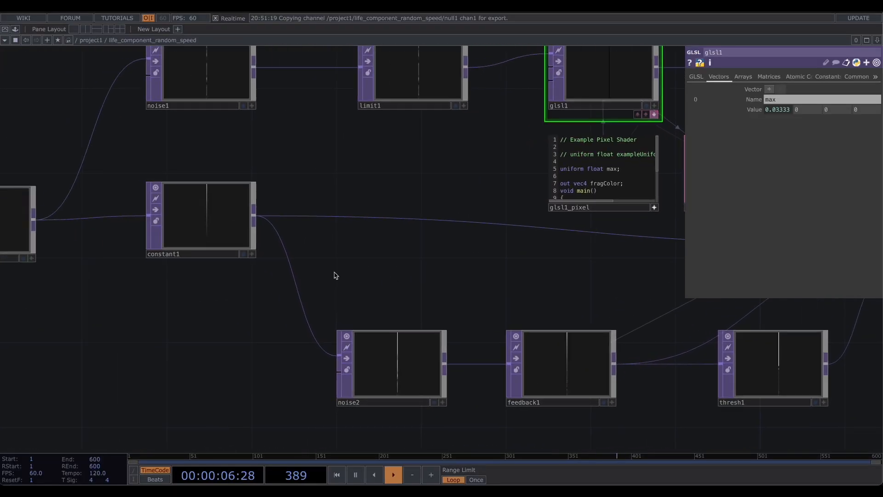
- Set constant1's color to black
left_click(203, 216)
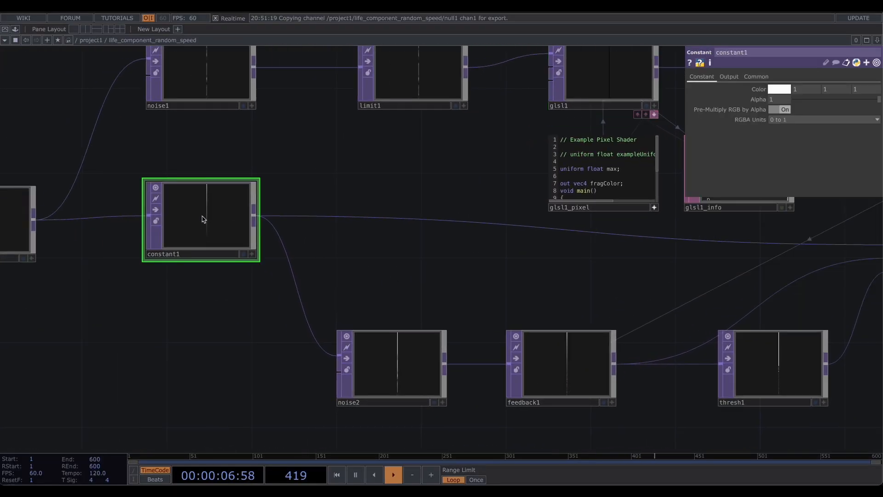
left_click_drag(364, 271, 388, 302)
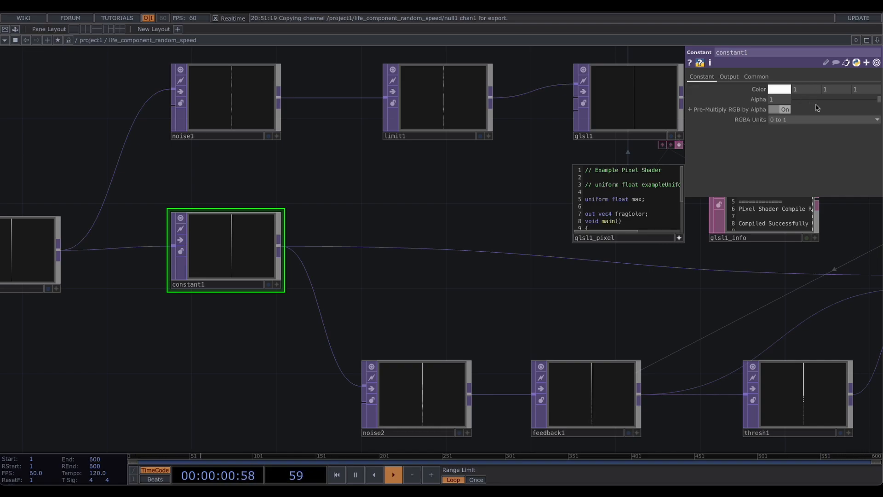
left_click(783, 90)
left_click(774, 72)
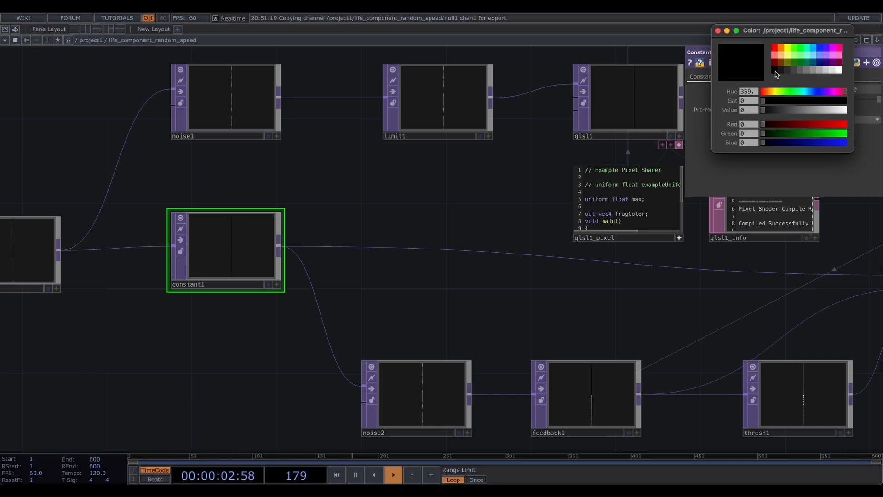
left_click(718, 30)
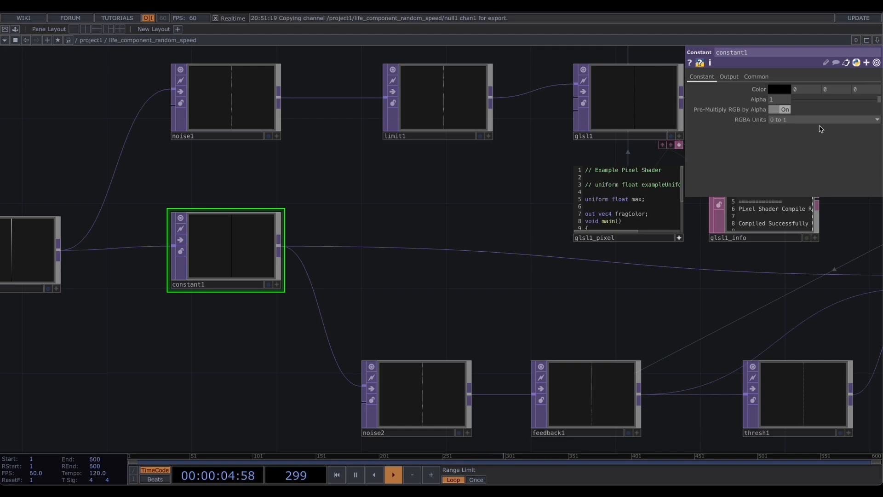
- Set constant1's Combine with Input to Set Resolution Only
left_click(727, 78)
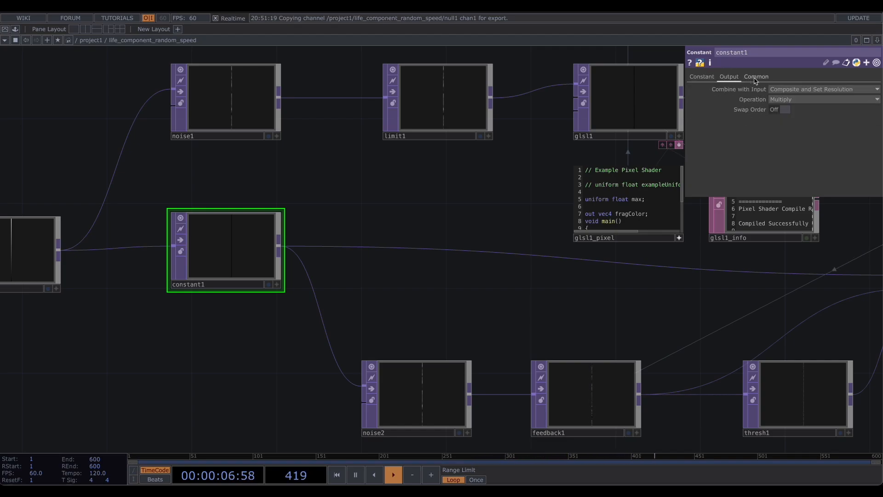
left_click(823, 89)
left_click(809, 102)
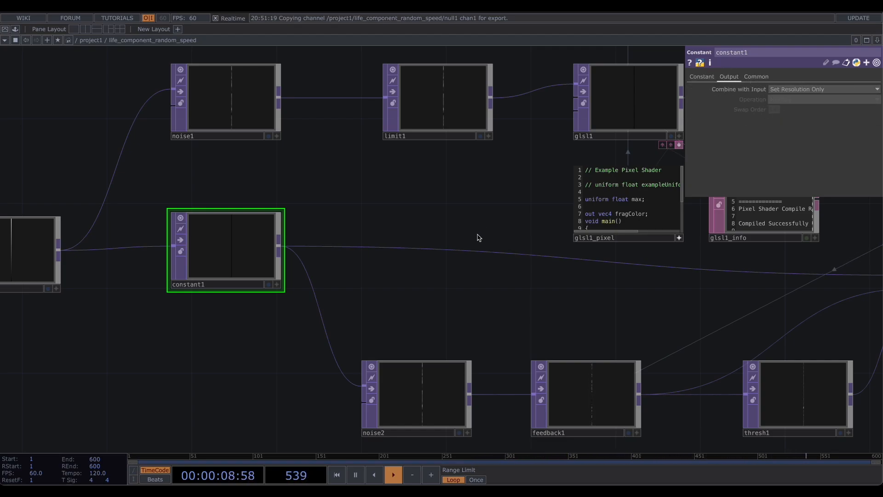
- Inspect the in1 and noise2 operators' parameters
left_click_drag(99, 266, 239, 263)
left_click(151, 245)
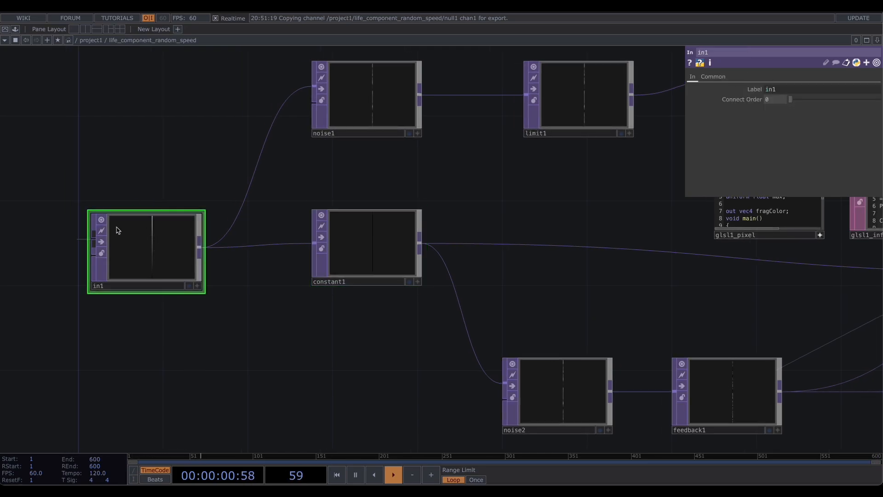
left_click(392, 251)
left_click_drag(458, 189, 324, 162)
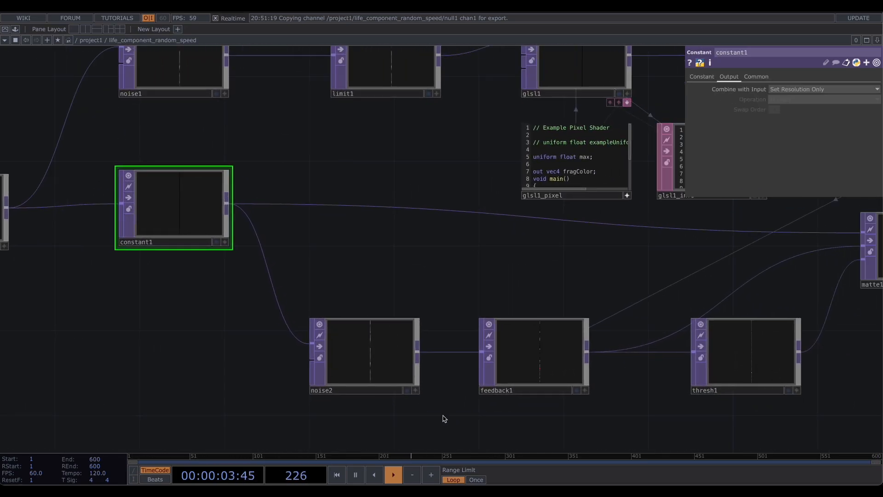
left_click(387, 353)
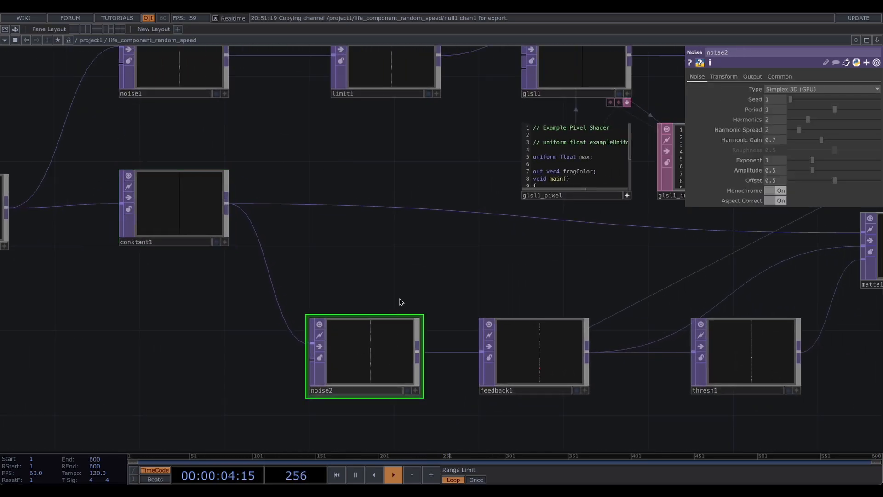
left_click_drag(401, 302, 323, 283)
left_click(821, 90)
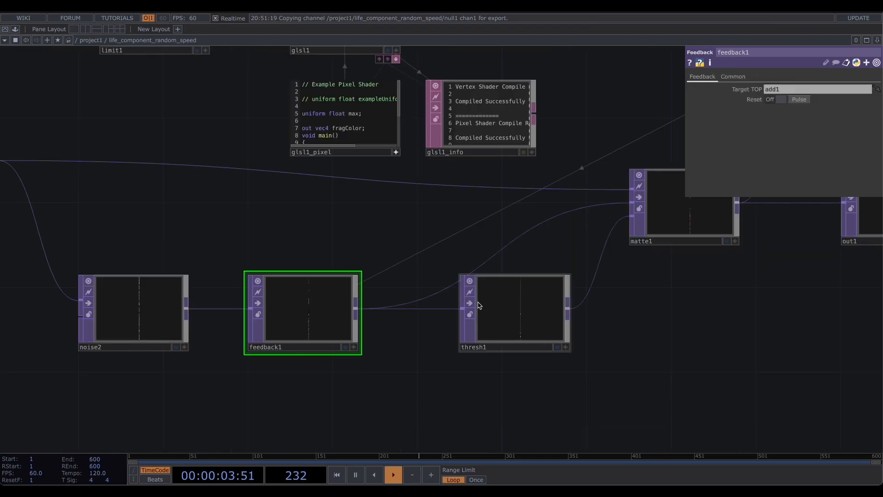
- Set thresh1's Threshold to 1
left_click(515, 310)
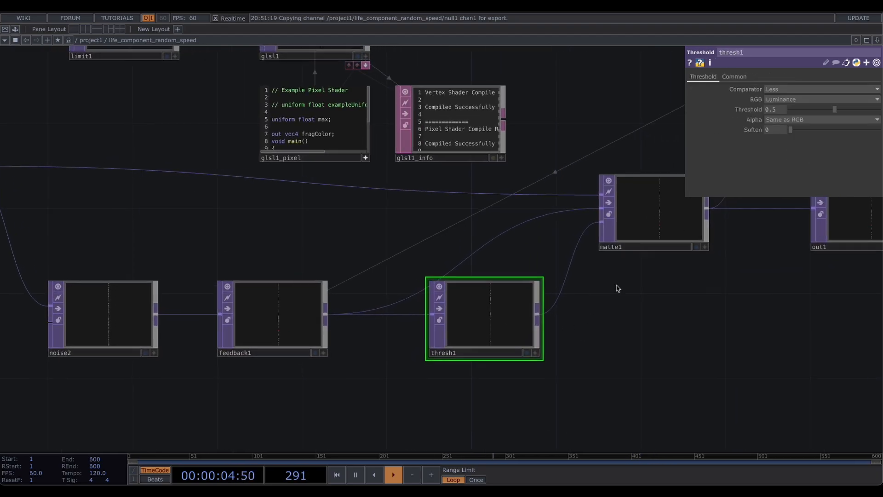
left_click_drag(617, 288, 606, 291)
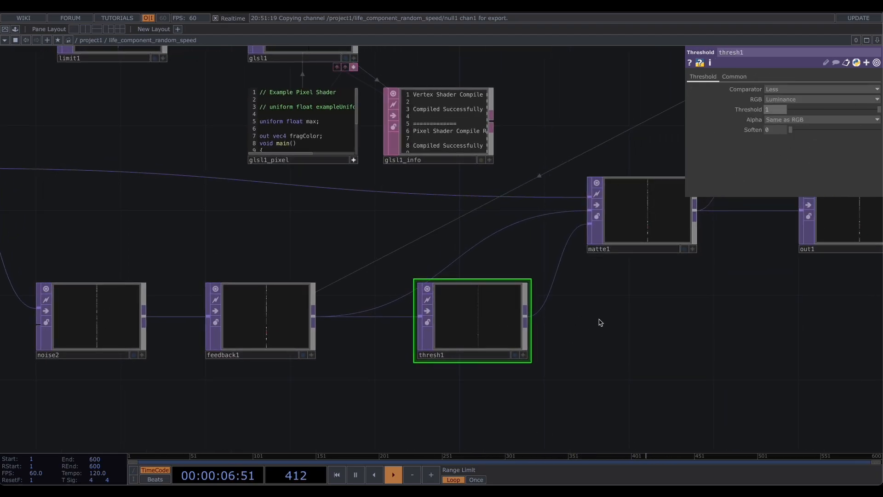
- Make out1's viewer active and display it as points
left_click_drag(600, 322, 466, 361)
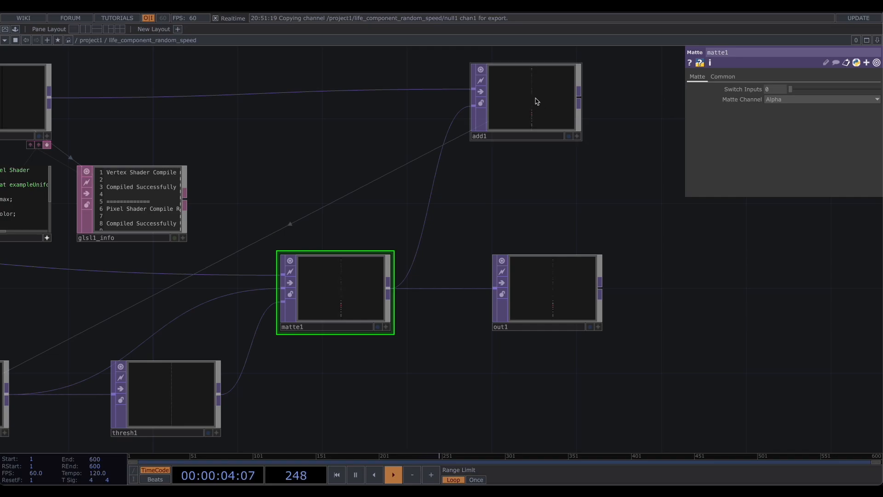
left_click(537, 101)
left_click_drag(574, 179, 500, 186)
left_click(511, 324)
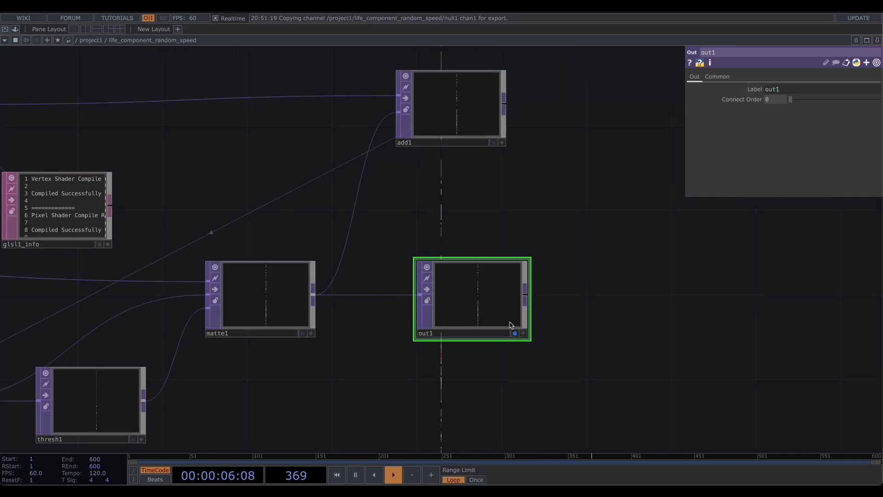
left_click(515, 333)
right_click(494, 269)
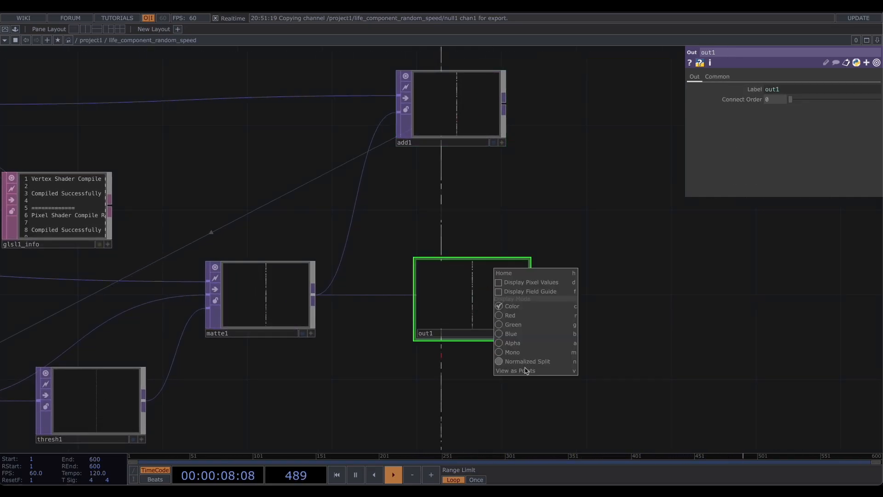
left_click(526, 371)
- Examine out1's point view, then return to the parent network
left_click_drag(505, 223, 550, 333)
scroll(375, 331, "down", 5)
left_click_drag(576, 214, 637, 263)
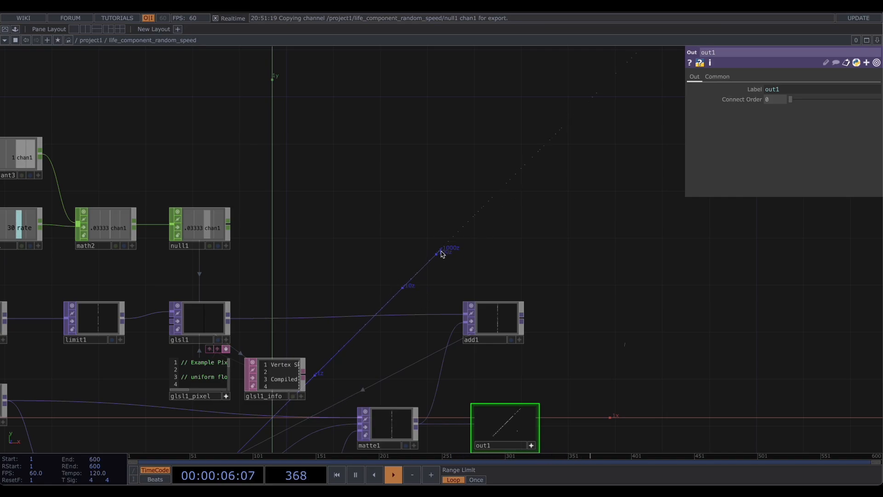
left_click_drag(442, 254, 649, 198)
left_click_drag(512, 210, 413, 192)
key("u")
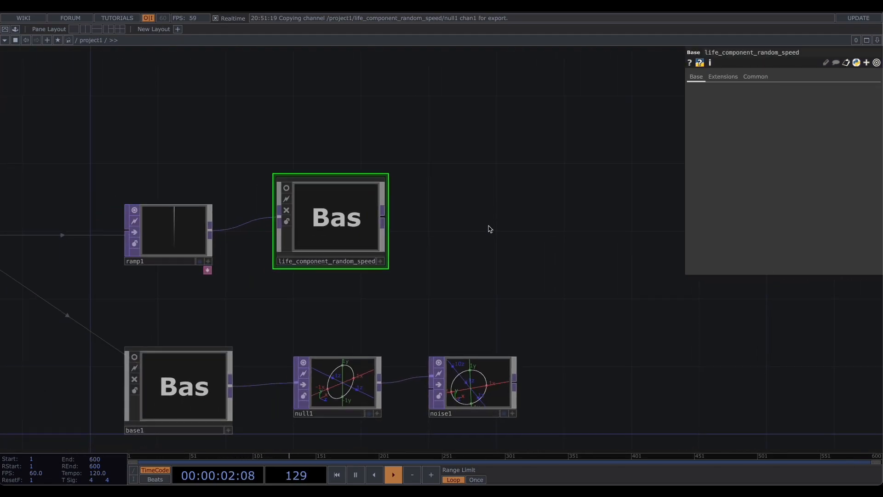
- Add a Null after the life_component_random_speed component
key("Tab")
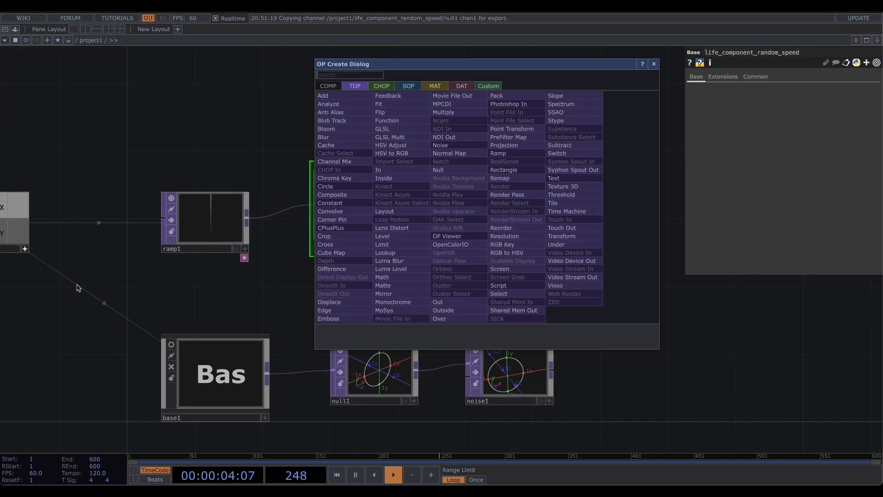
left_click(449, 171)
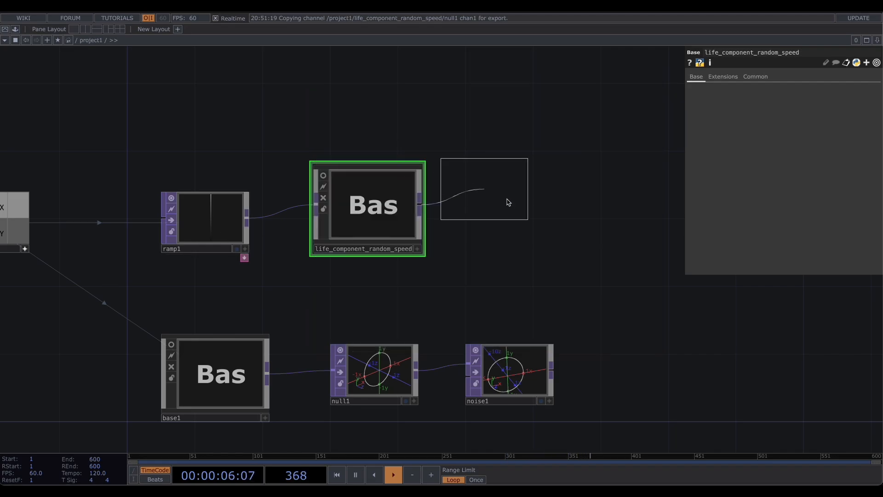
left_click(544, 221)
left_click_drag(528, 211, 506, 206)
left_click(550, 232)
right_click(503, 202)
left_click(532, 266)
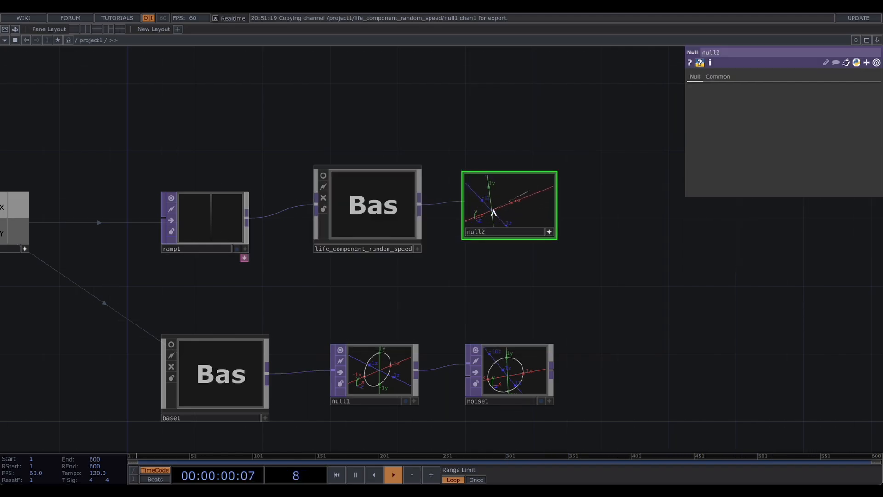
left_click_drag(494, 212, 513, 204)
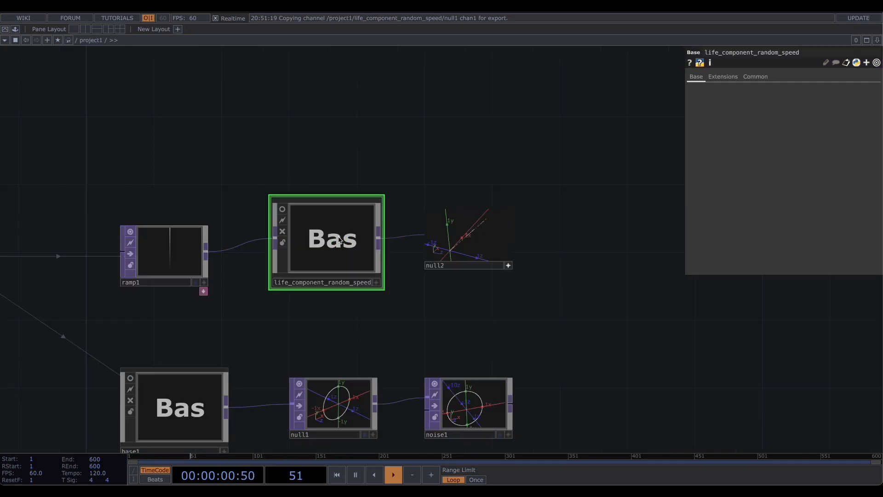
- Customize the component by adding a custom float parameter named Life
right_click(339, 238)
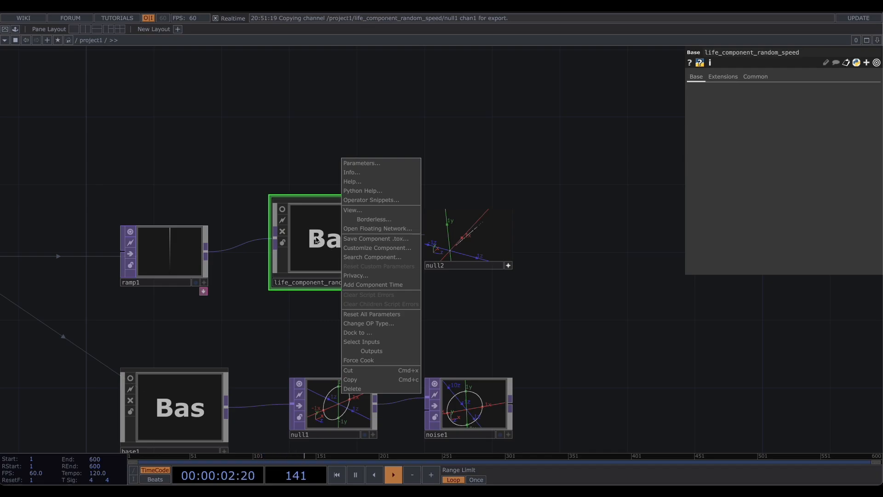
left_click(367, 249)
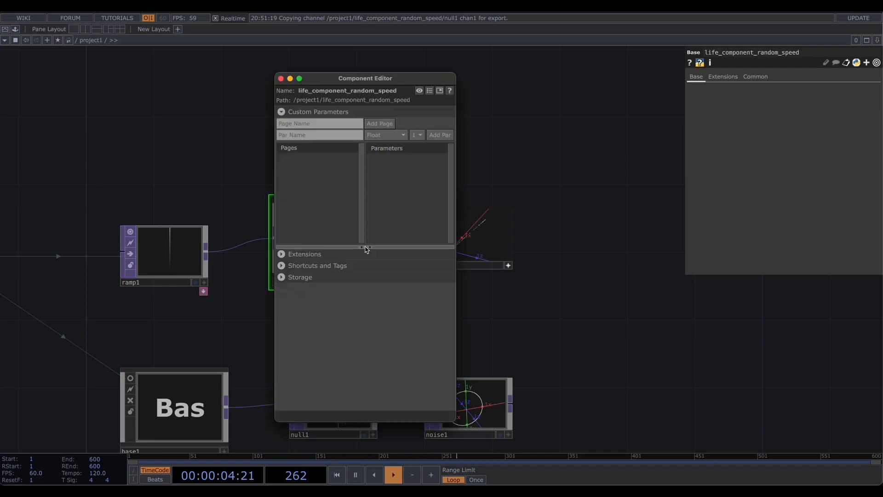
left_click_drag(379, 78, 238, 76)
left_click_drag(446, 121, 565, 118)
key("i")
left_click_drag(524, 163, 601, 163)
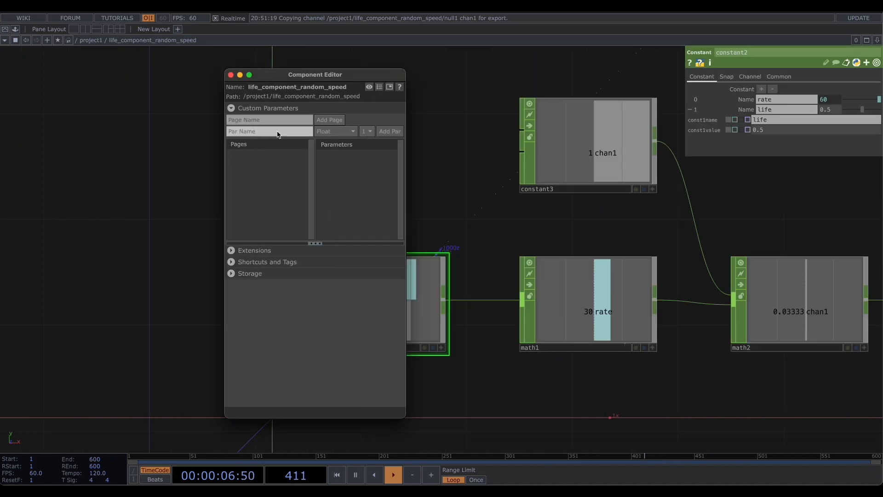
left_click(304, 134)
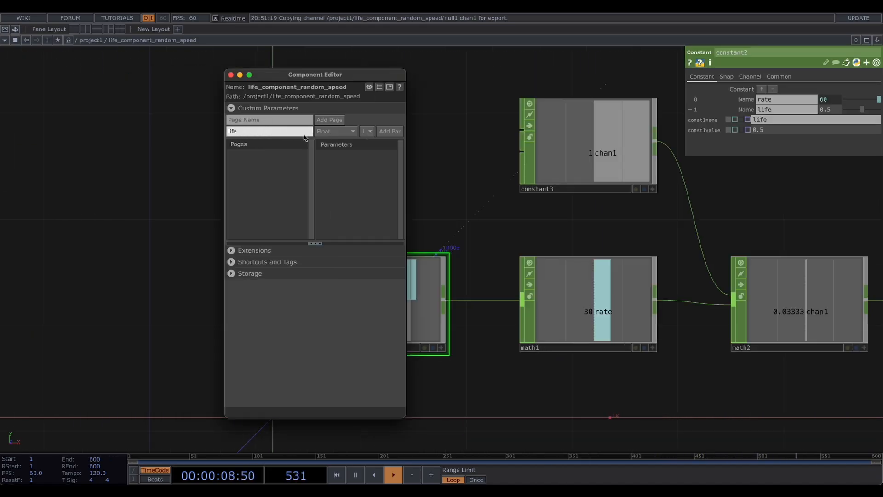
left_click(389, 132)
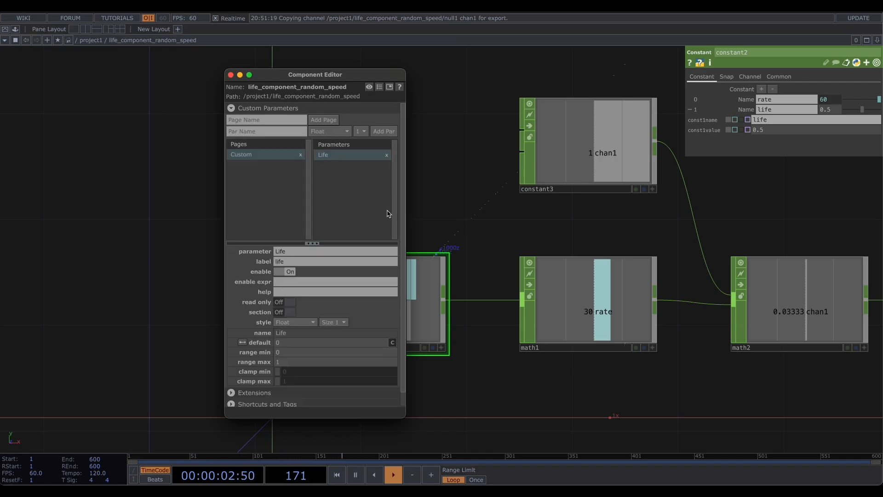
left_click(231, 75)
- Inside the component, set constant2's life value to the expression parent().par.Life
key("h")
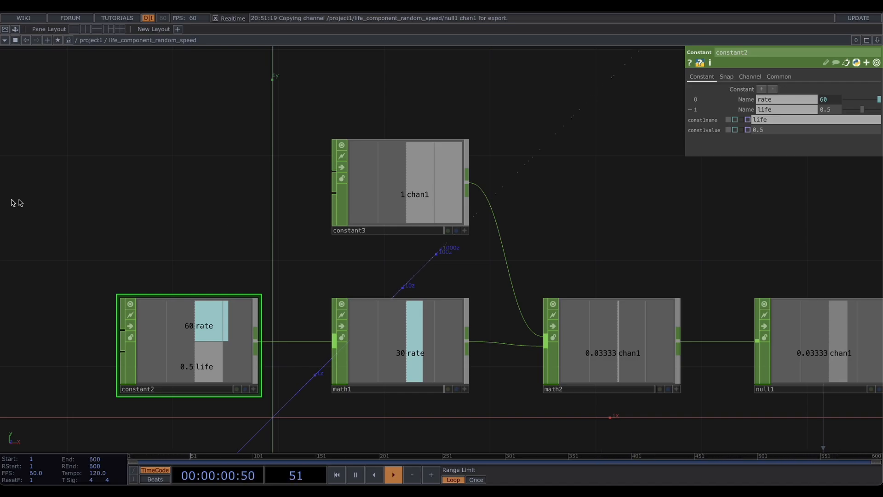
left_click(367, 184)
left_click(241, 309)
left_click_drag(766, 130, 731, 129)
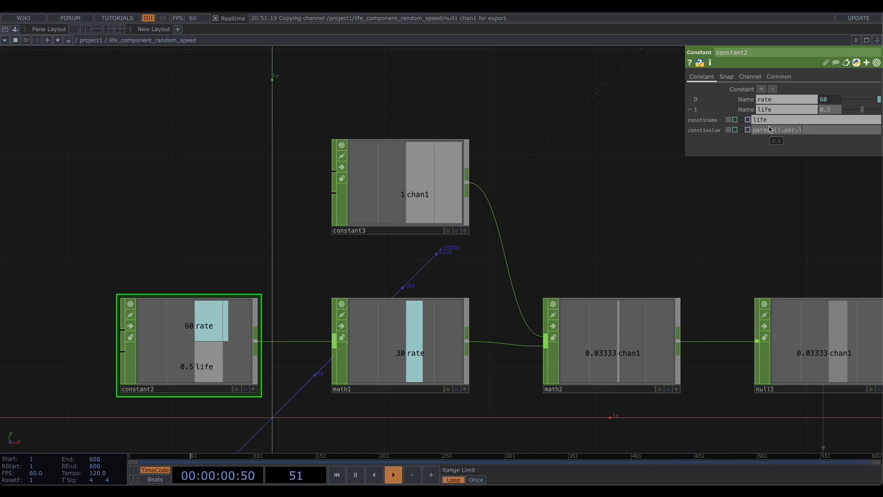
key("Return")
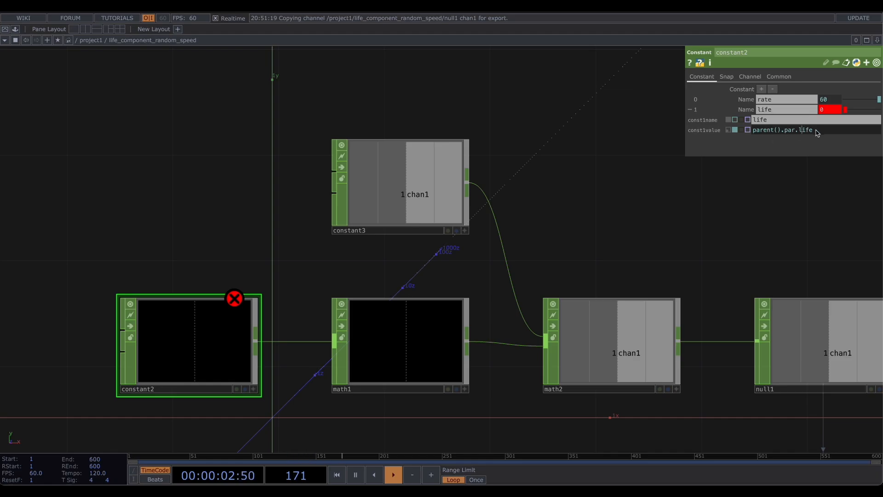
type("L")
key("Return")
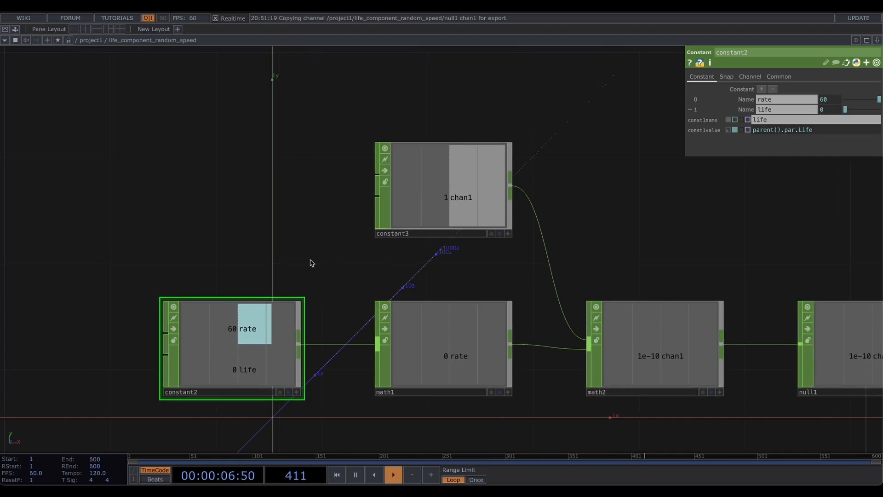
- Set the component's custom Life parameter to 0.5
key("u")
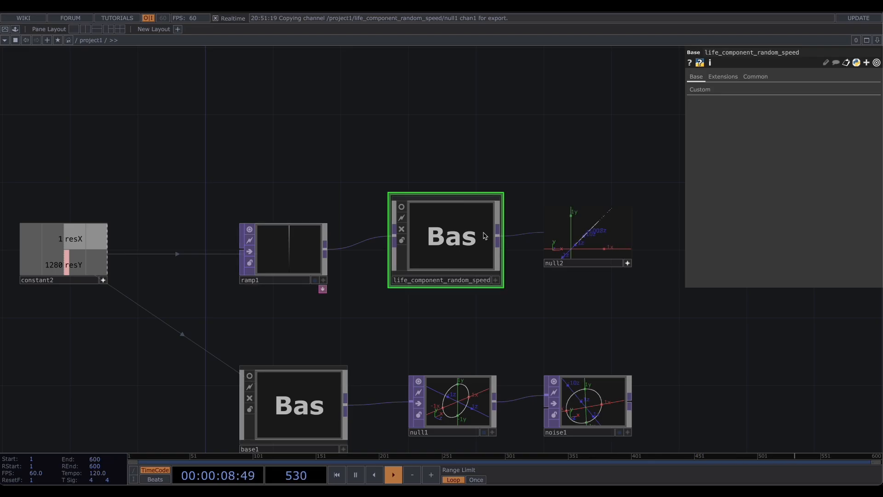
left_click(703, 92)
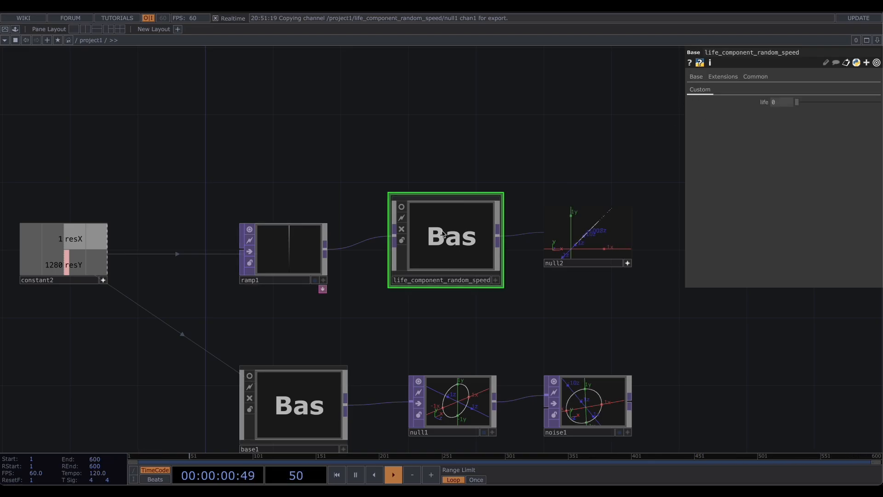
key("i")
key("u")
key("i")
key("u")
key("i")
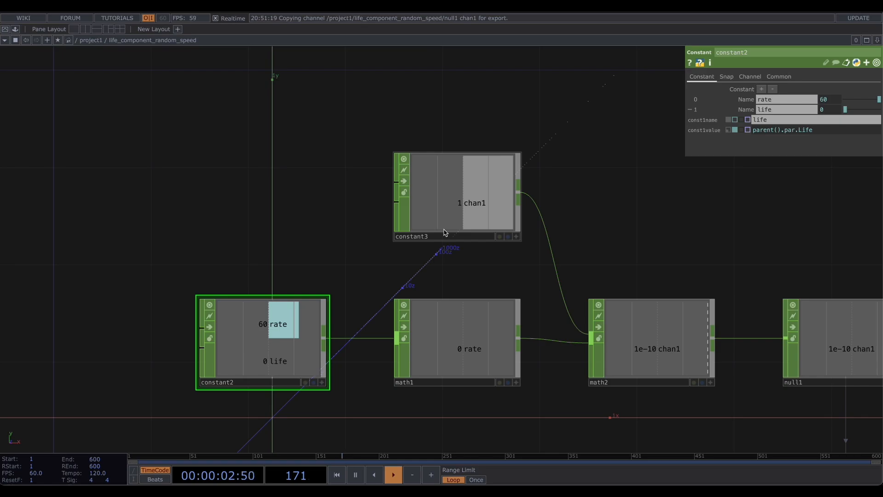
key("u")
left_click_drag(513, 146, 454, 160)
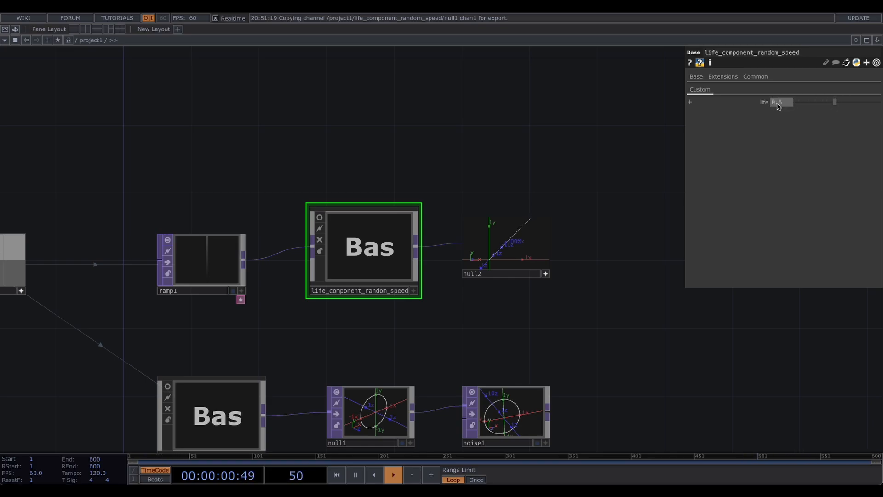
- Examine the component's internal network with the Life value applied
key("i")
left_click_drag(536, 131, 248, 224)
scroll(457, 203, "down", 3)
left_click_drag(558, 142, 393, 266)
scroll(394, 266, "down", 3)
left_click_drag(401, 225, 531, 134)
left_click_drag(361, 288, 450, 213)
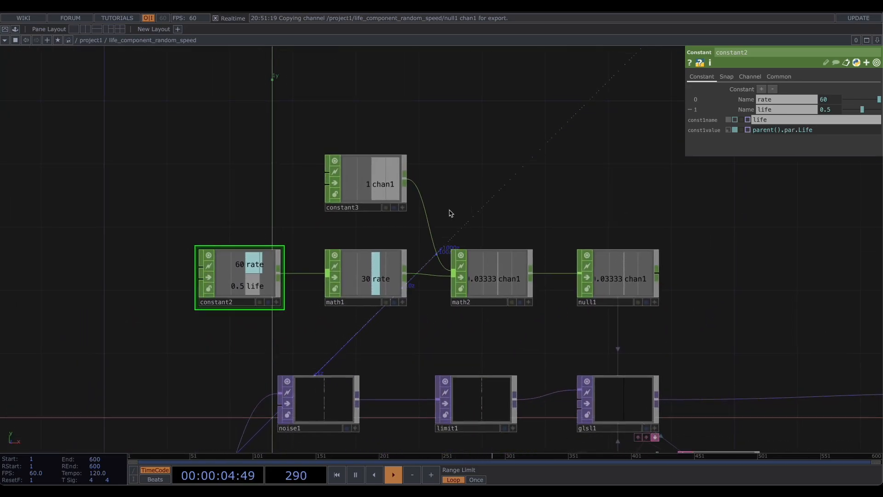
scroll(450, 213, "down", 2)
key("u")
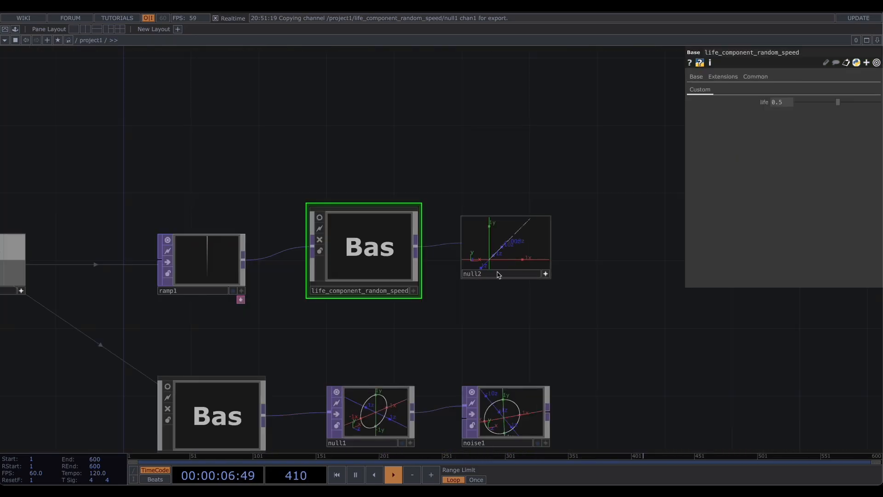
- Add a Multiply operator and wire null2 and noise1 into its two inputs
left_click_drag(447, 309, 361, 320)
left_click_drag(475, 263, 488, 271)
left_click_drag(460, 273, 434, 276)
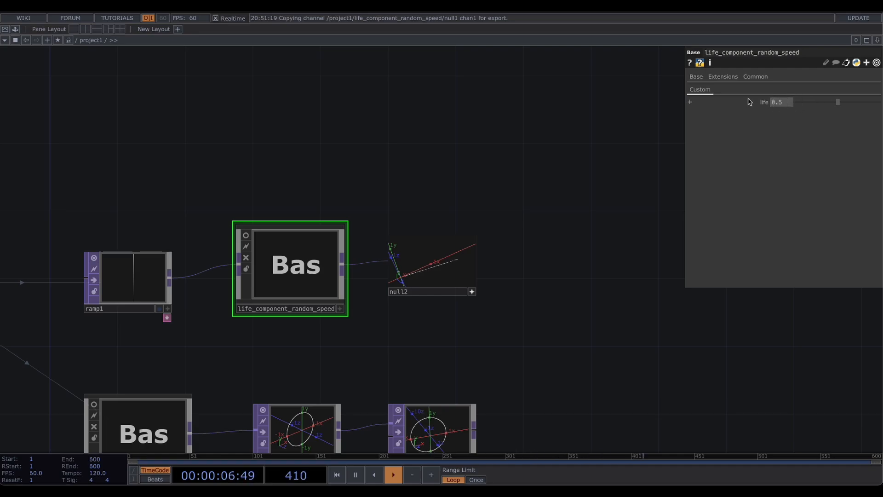
scroll(493, 181, "down", 3)
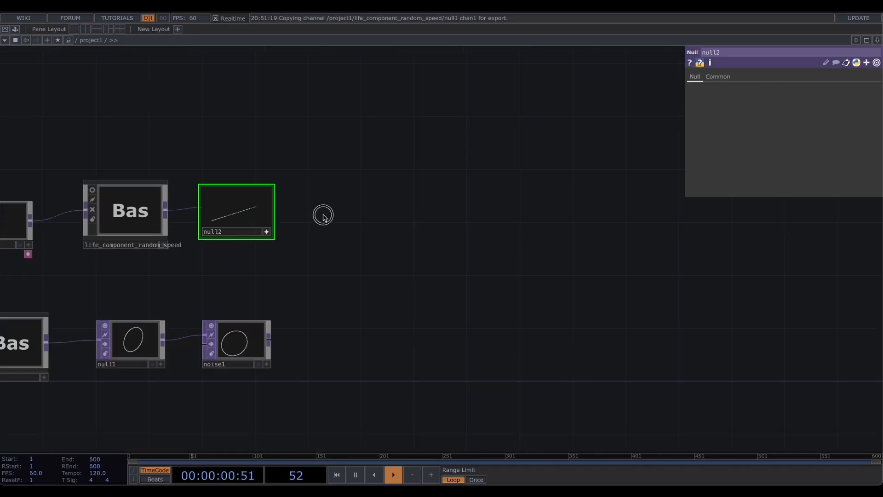
key("Tab")
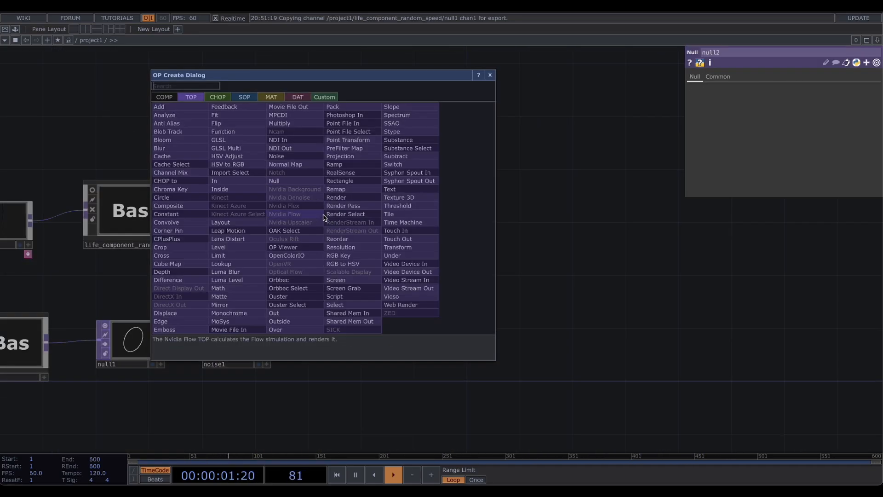
left_click(282, 123)
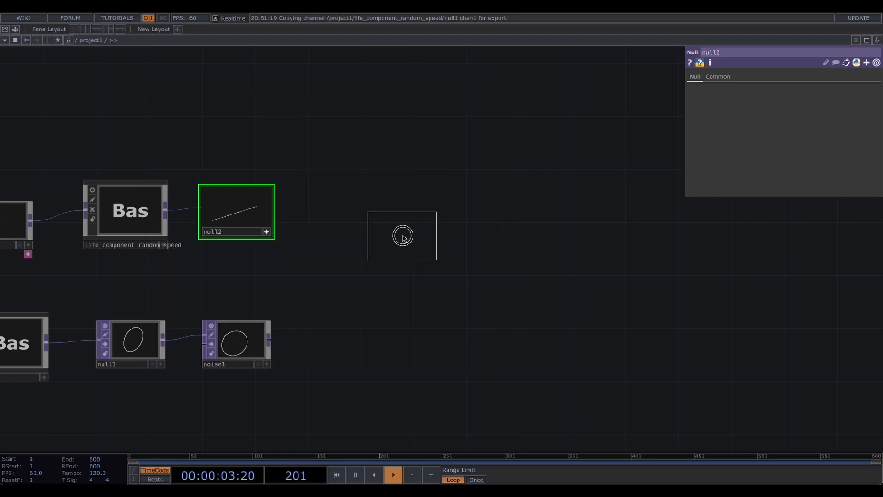
left_click(403, 237)
left_click_drag(271, 207, 375, 229)
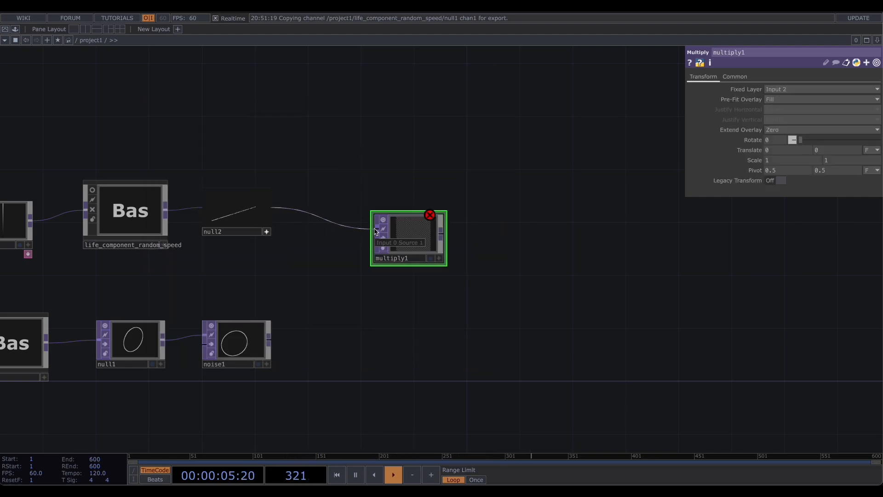
left_click(376, 230)
left_click_drag(271, 344, 378, 239)
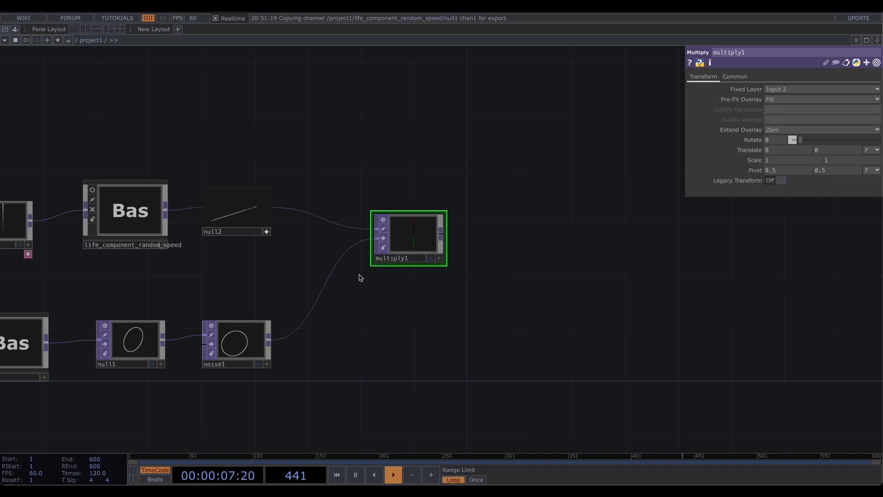
- Display multiply1's viewer as points
scroll(434, 272, "up", 5)
left_click(466, 274)
right_click(415, 231)
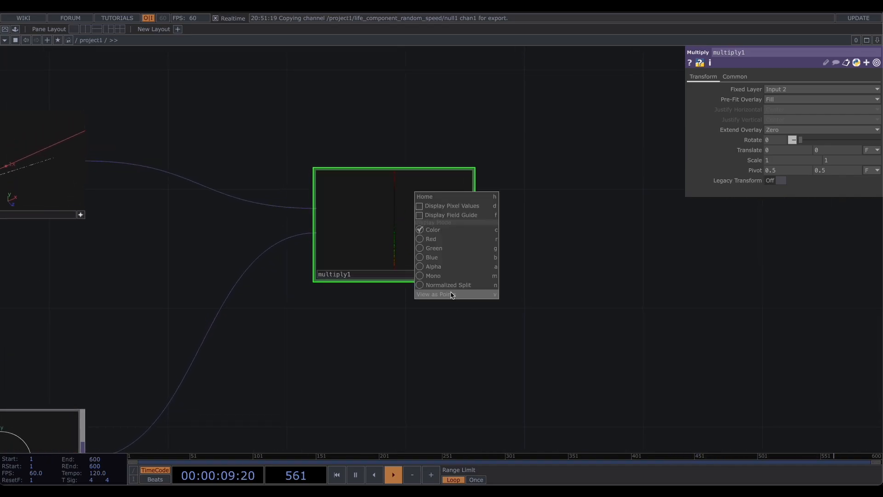
left_click(451, 294)
mouse_move(406, 234)
left_mouse_down()
mouse_move(425, 237)
mouse_move(398, 229)
left_mouse_up()
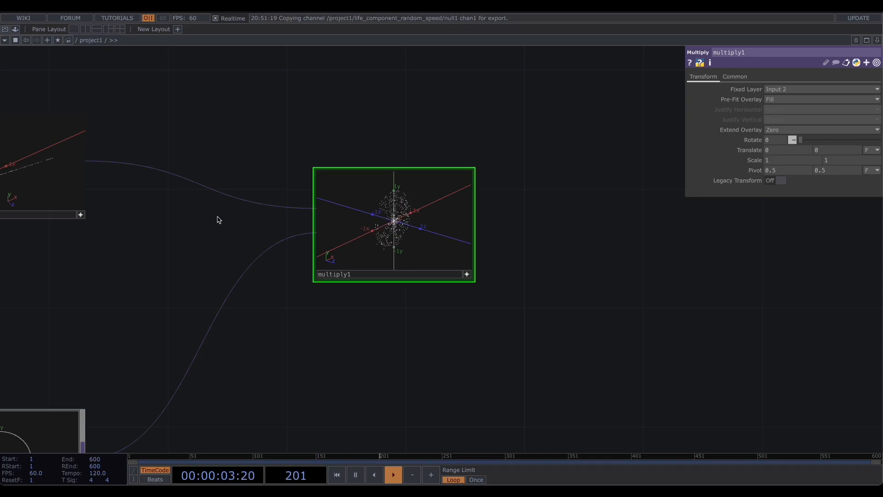
- Insert a Point Transform between noise1 and multiply1 and set its Translate Z to 16.5
left_click_drag(216, 217, 390, 224)
left_click_drag(335, 233, 363, 108)
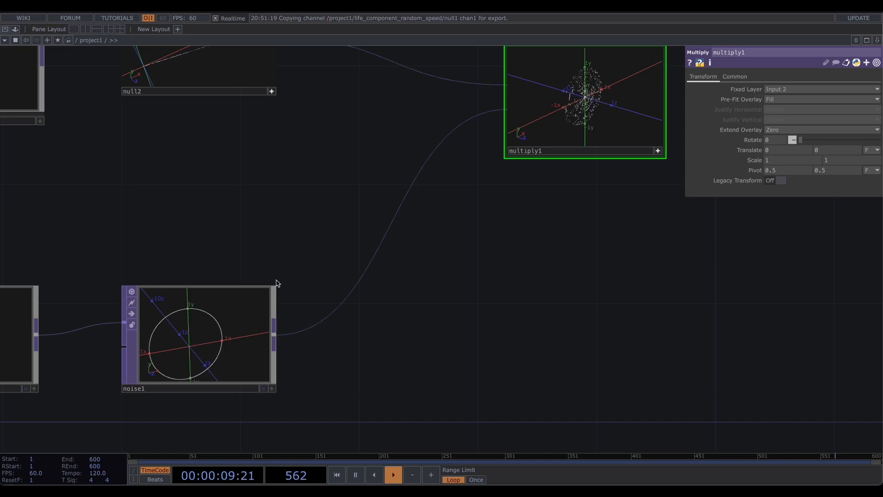
right_click(368, 255)
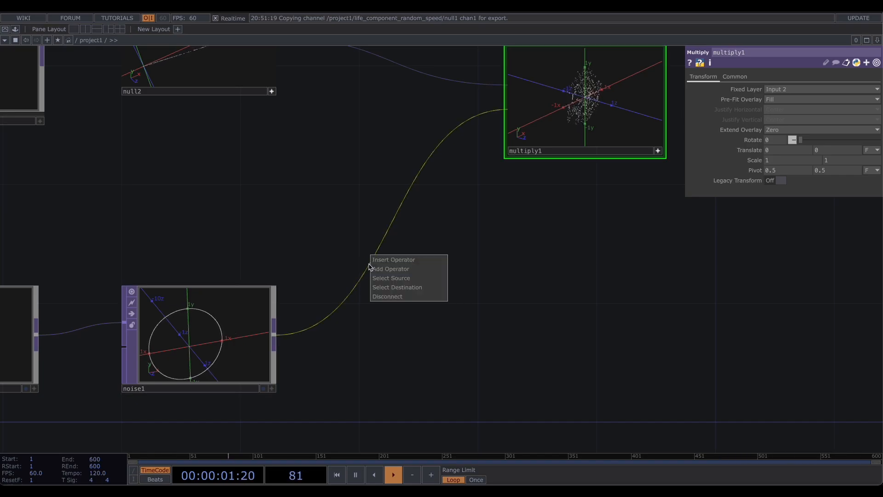
left_click(374, 261)
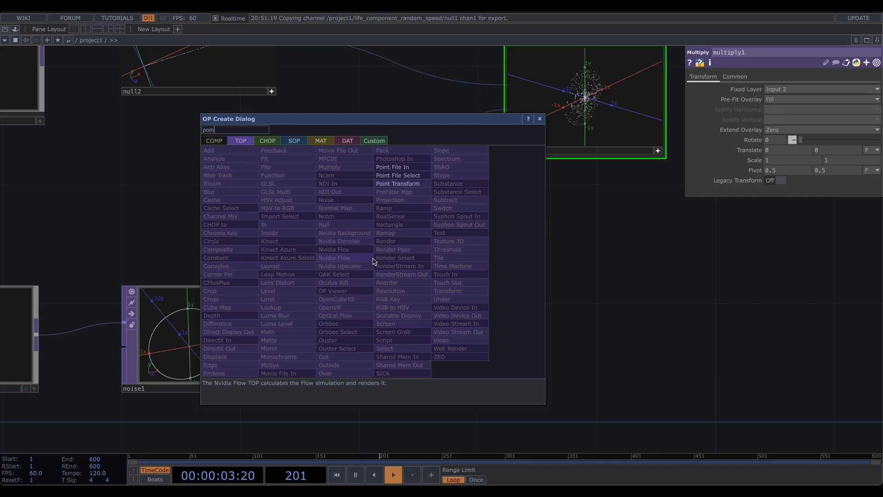
left_click(390, 194)
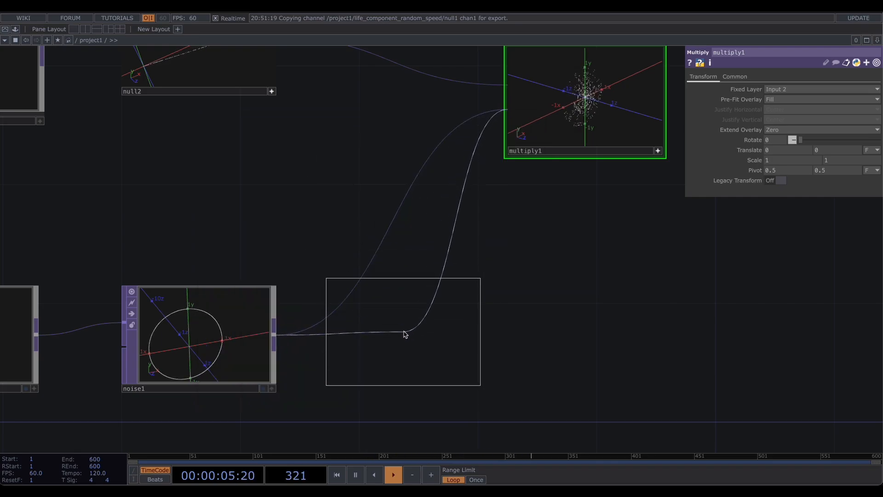
left_click(405, 343)
left_click_drag(465, 247, 400, 238)
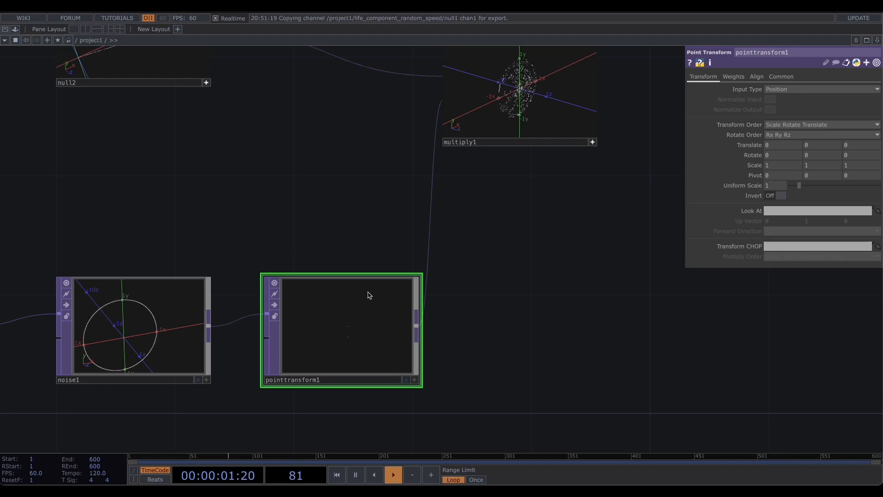
left_click(869, 146)
type("16.5")
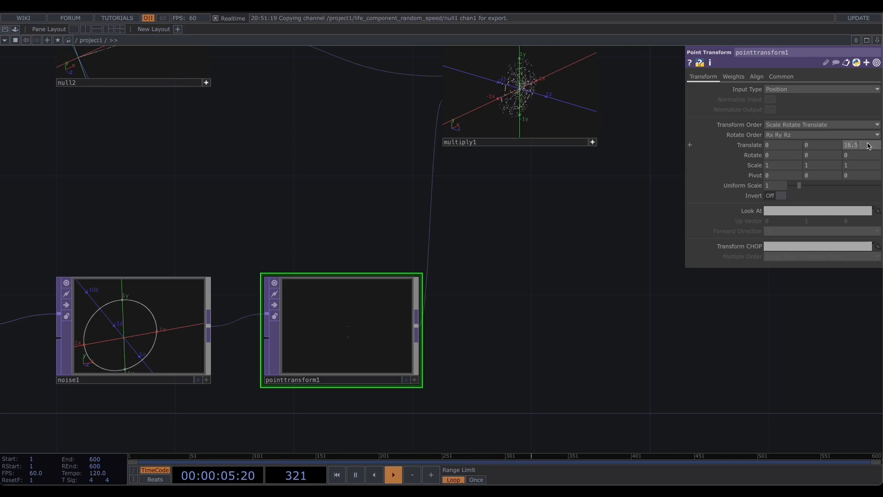
key("Return")
- Examine the multiply1 point view from different angles
left_click_drag(597, 183, 541, 290)
left_click(532, 240)
left_click_drag(463, 204, 434, 205)
left_click(501, 238)
mouse_move(480, 226)
left_mouse_down()
mouse_move(424, 189)
mouse_move(413, 199)
mouse_move(451, 201)
left_mouse_up()
scroll(451, 203, "down", 3)
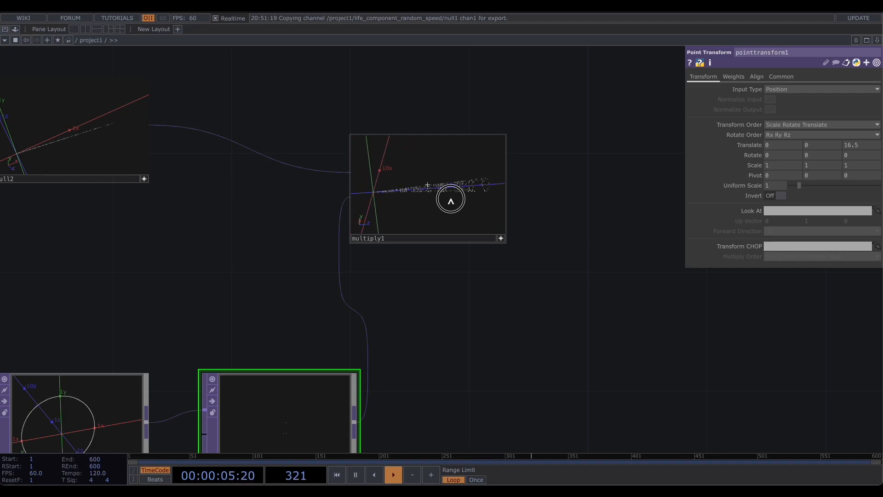
left_click(503, 238)
left_click_drag(572, 242, 569, 217)
left_click(318, 383)
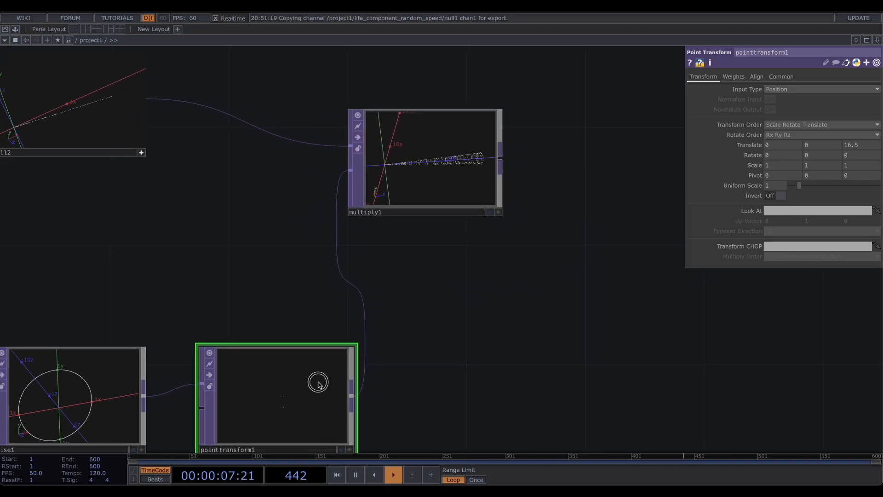
- Set pointtransform1's Uniform Scale to about 3.23
left_click_drag(801, 189, 819, 190)
left_click_drag(540, 261, 579, 238)
scroll(544, 251, "down", 2)
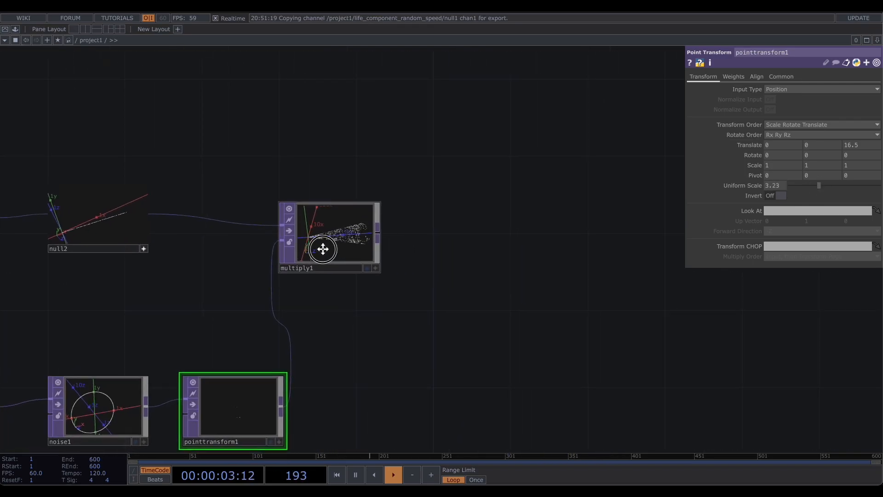
- Append a second Point Transform after multiply1 and expand its Rotate parameter
left_click(293, 238)
left_click(298, 239)
left_click(365, 237)
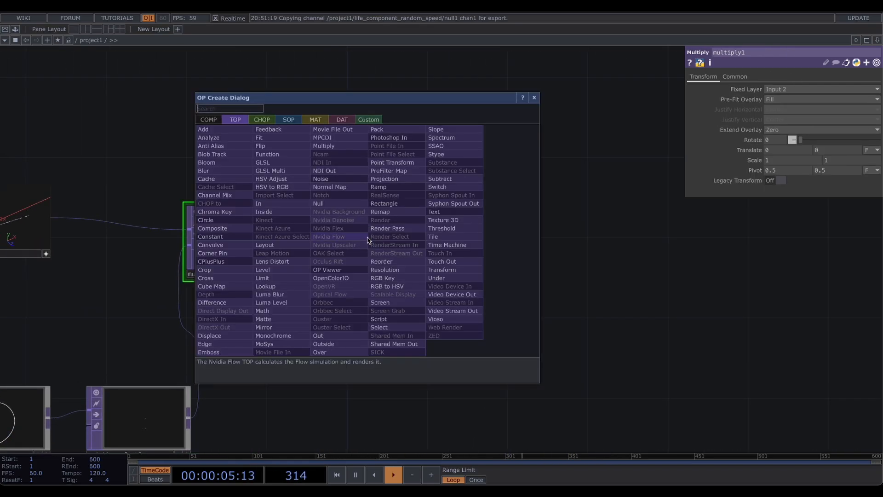
type("poi")
left_click(394, 163)
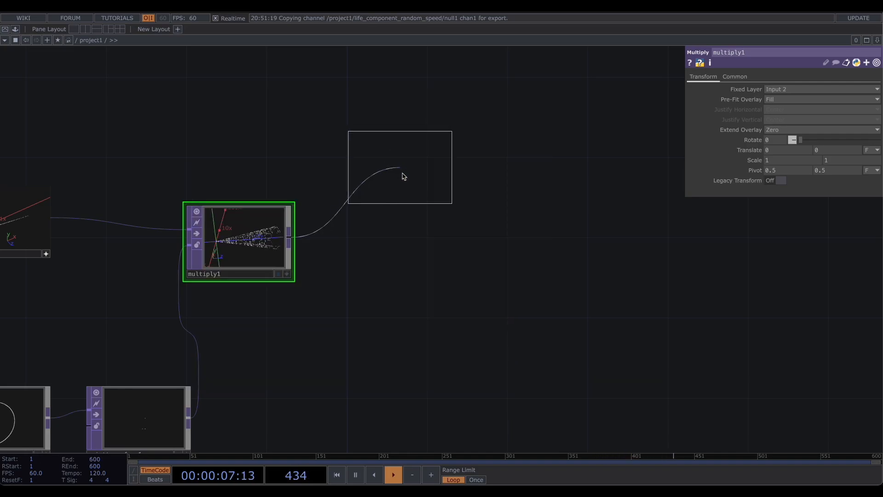
left_click(383, 239)
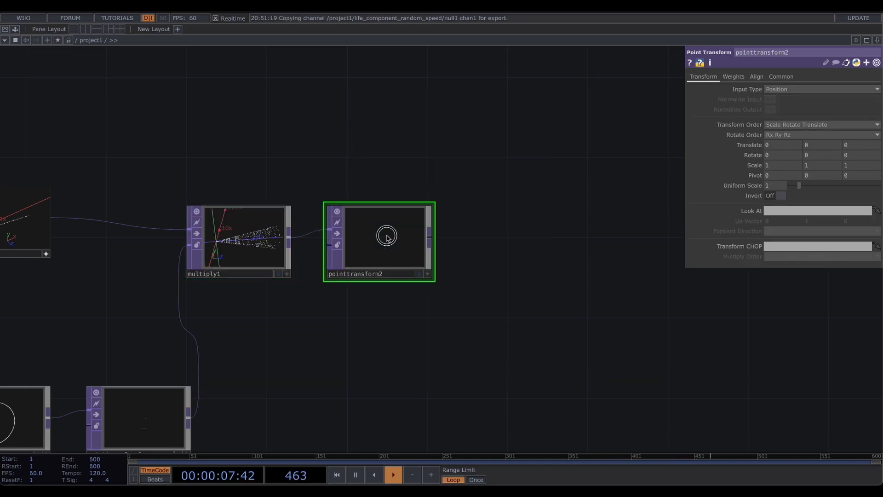
left_click(751, 157)
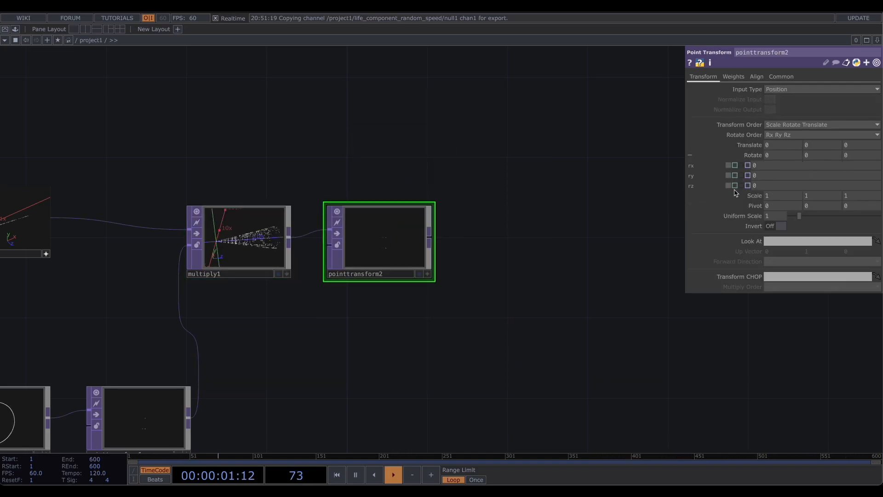
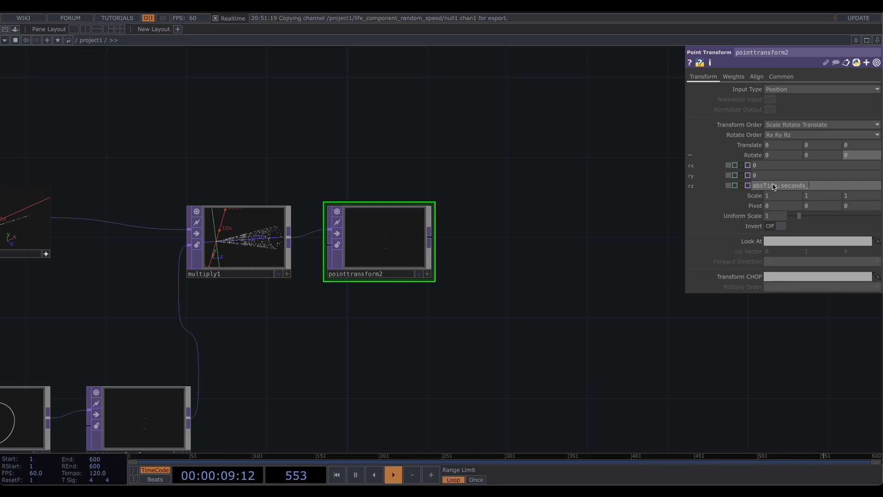
- Set pointtransform2's Rotate Z to the expression absTime.seconds*10
type("0")
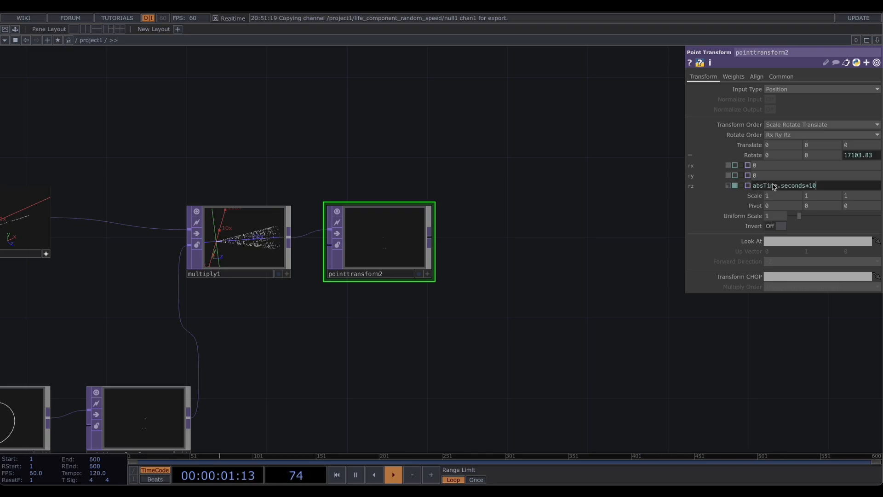
scroll(389, 240, "up", 5)
scroll(396, 240, "down", 2)
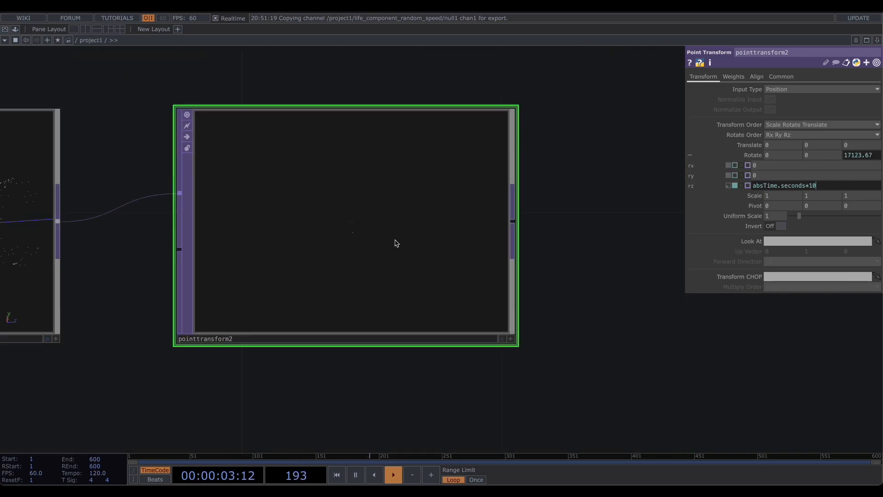
- Examine pointtransform2's rotating points in its node viewer
left_click(493, 323)
right_click(349, 178)
left_click(381, 280)
left_click_drag(386, 269, 370, 243)
scroll(347, 242, "down", 4)
left_click_drag(518, 225, 374, 230)
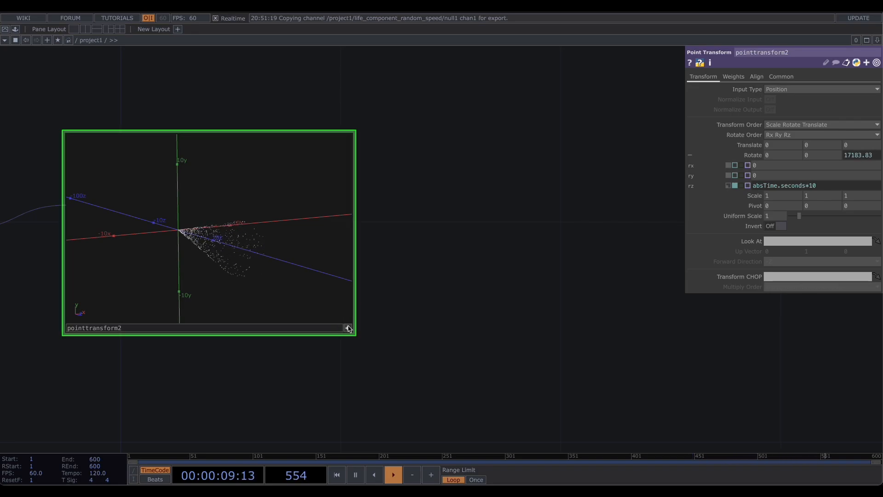
left_click_drag(354, 331, 359, 302)
left_click(222, 327)
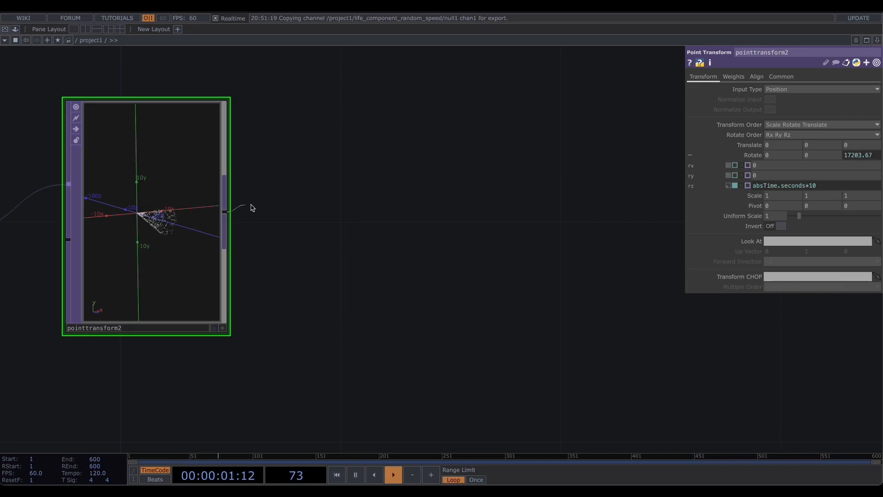
- Append a Null after pointtransform2 and rename it instances
left_click_drag(299, 212, 416, 216)
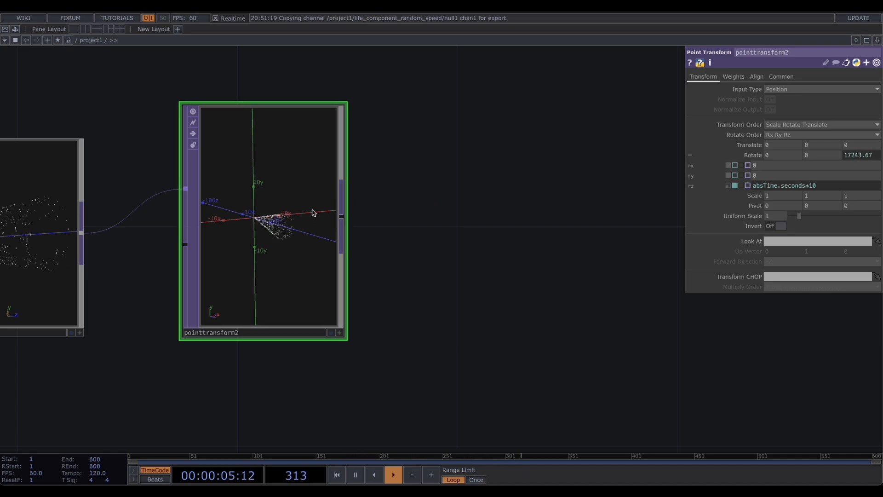
right_click(341, 215)
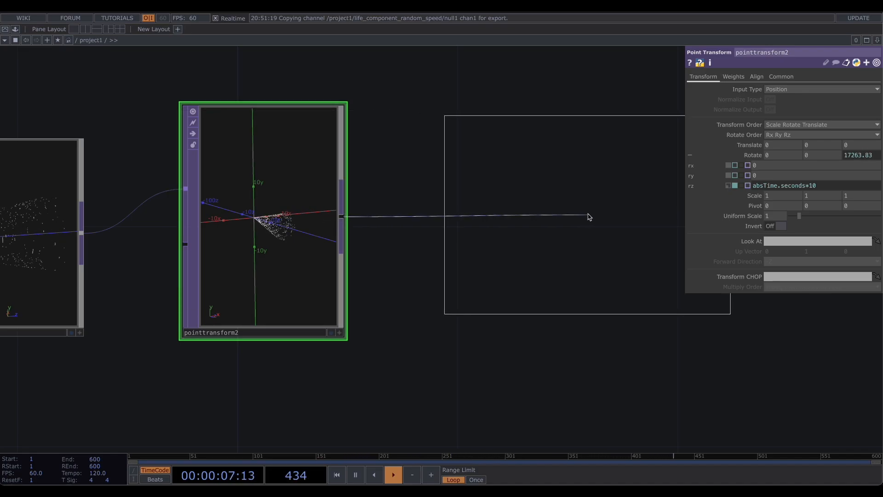
left_click(592, 215)
scroll(517, 225, "down", 2)
left_click_drag(400, 117, 252, 219)
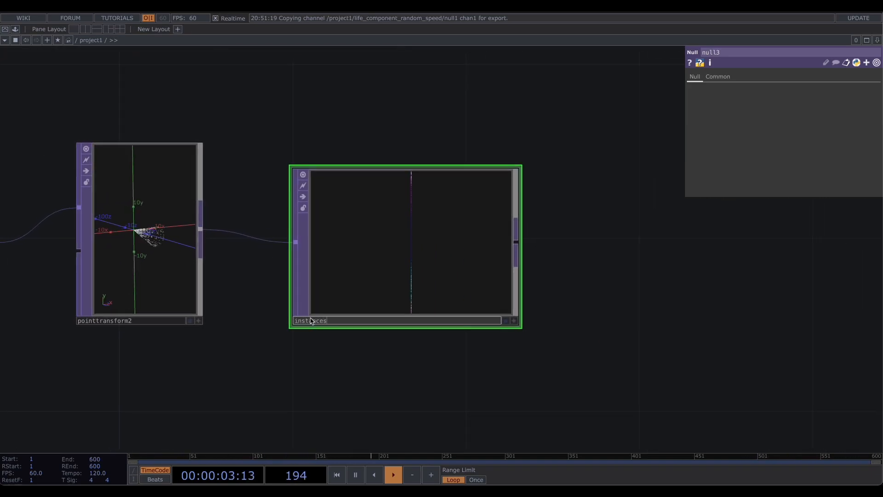
key("Return")
- Add a Noise TOP below the network
scroll(507, 129, "down", 6)
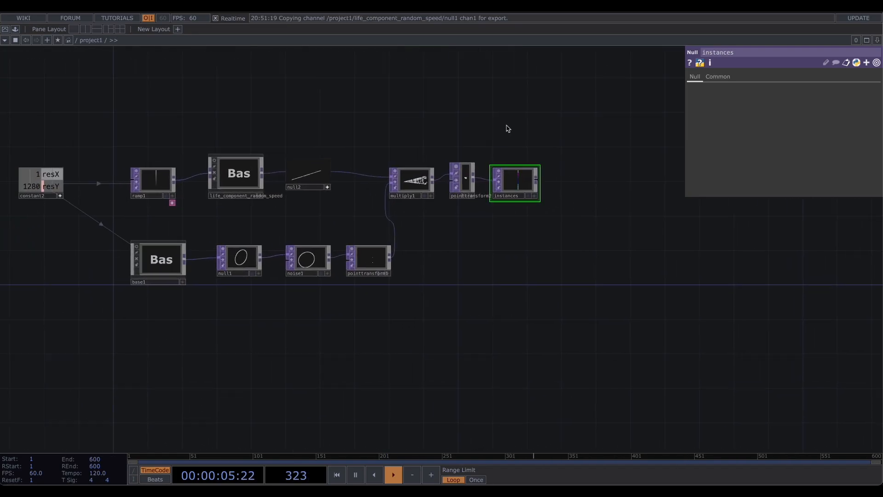
left_click_drag(507, 128, 541, 124)
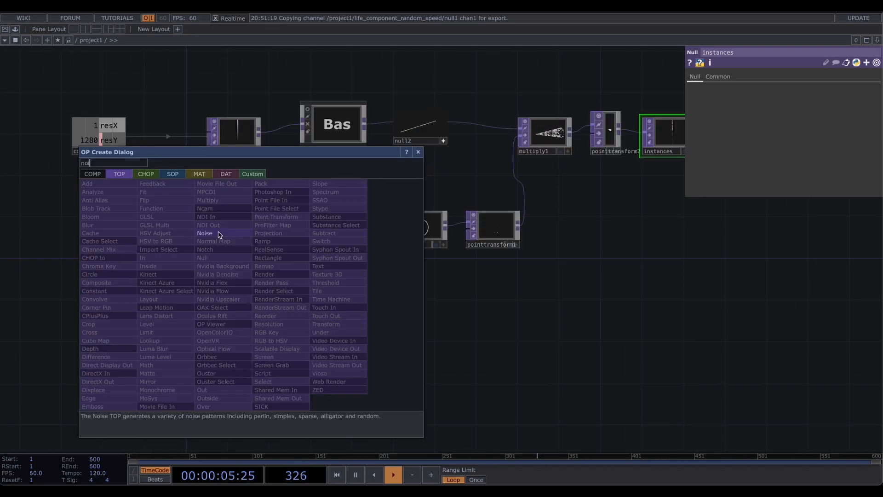
left_click(217, 232)
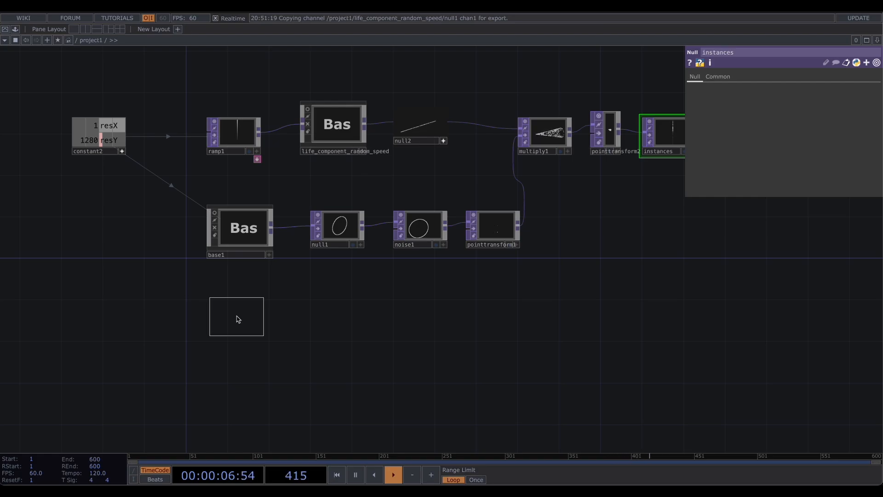
left_click(237, 319)
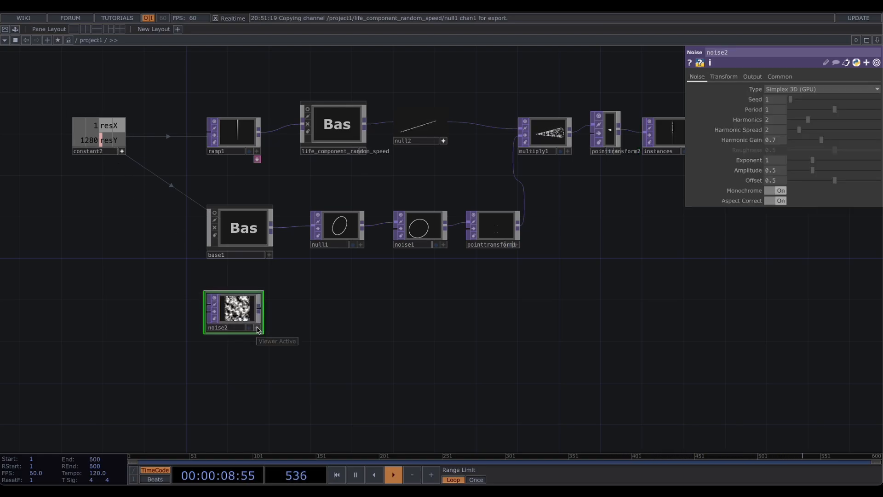
- Reference constant2's resX and resY channels in noise2's Resolution fields
left_click(780, 76)
left_click_drag(107, 126, 781, 99)
left_click(780, 98)
left_click_drag(92, 140, 826, 99)
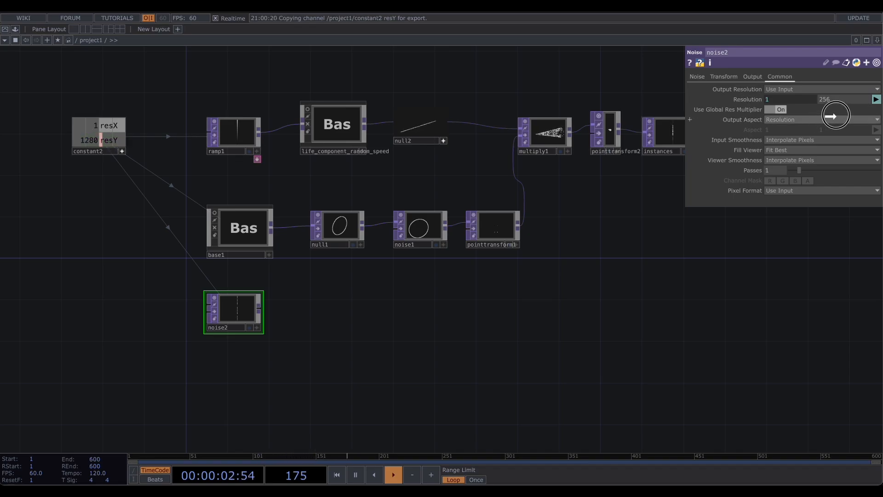
left_click(827, 99)
- Set noise2's Pixel Format to 32-bit float (RG)
scroll(215, 293, "up", 3)
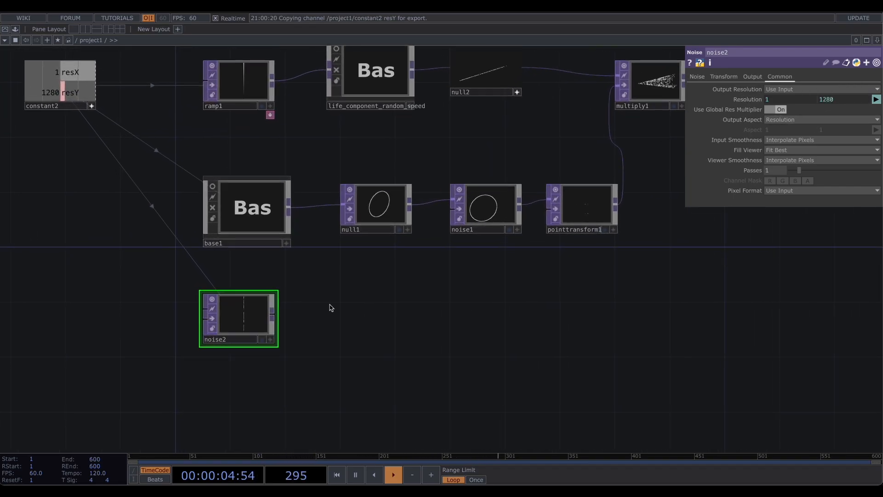
left_click_drag(383, 295, 202, 301)
scroll(202, 301, "down", 5)
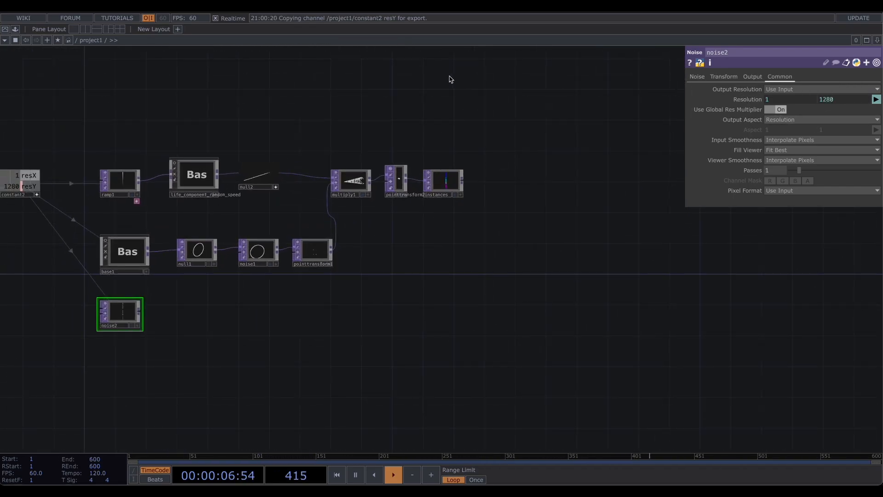
left_click_drag(286, 334, 429, 289)
scroll(253, 293, "up", 5)
left_click_drag(440, 230, 400, 257)
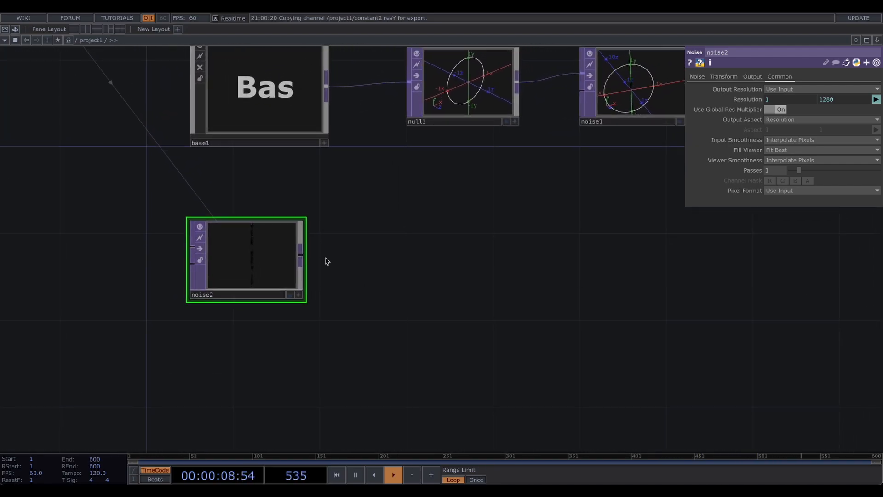
scroll(261, 264, "up", 2)
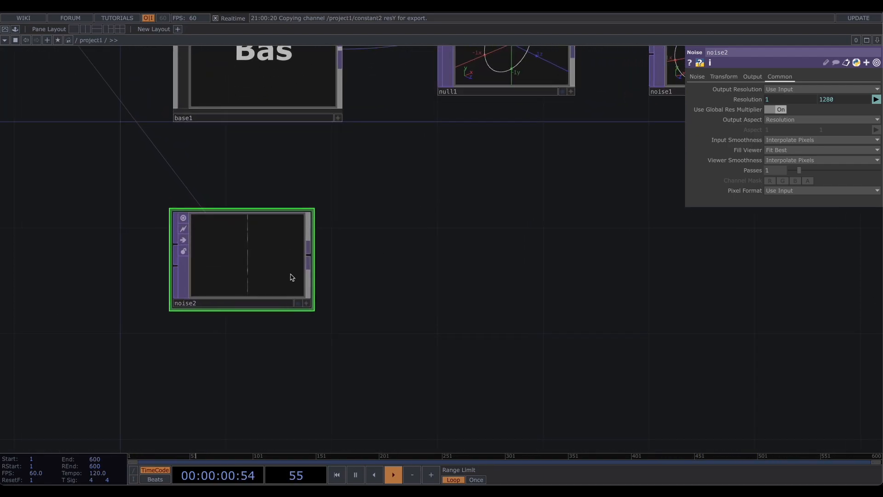
left_click(824, 191)
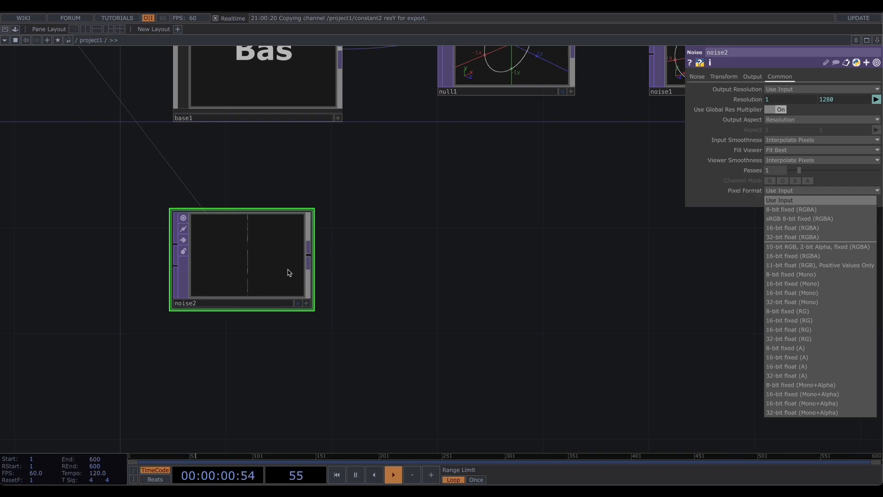
left_click(804, 339)
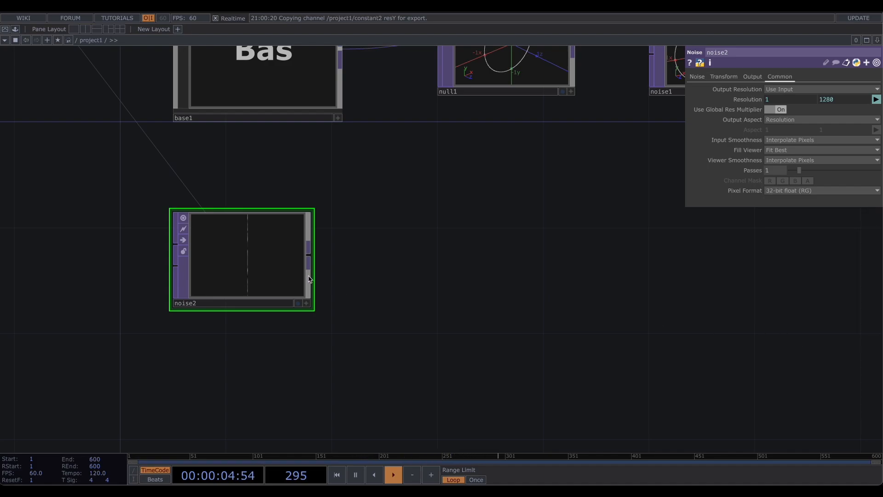
- Add a Movie File In TOP above noise2
left_click_drag(256, 249, 256, 381)
key("Tab")
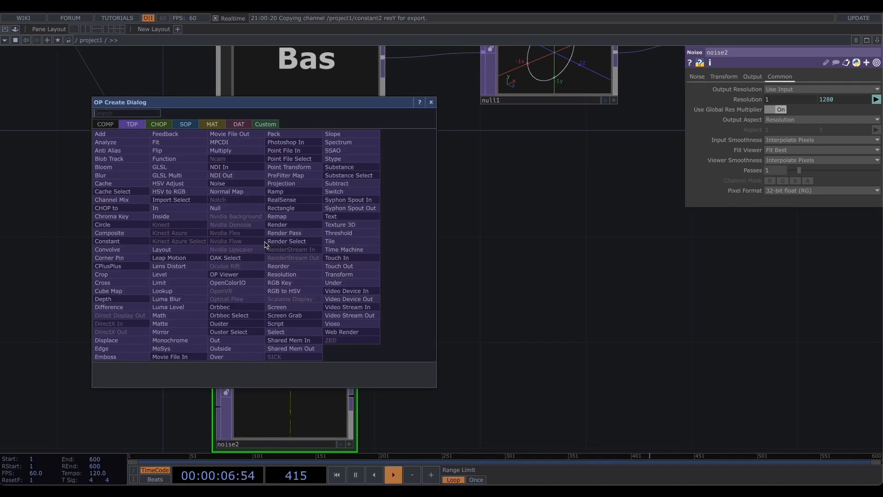
type("mov")
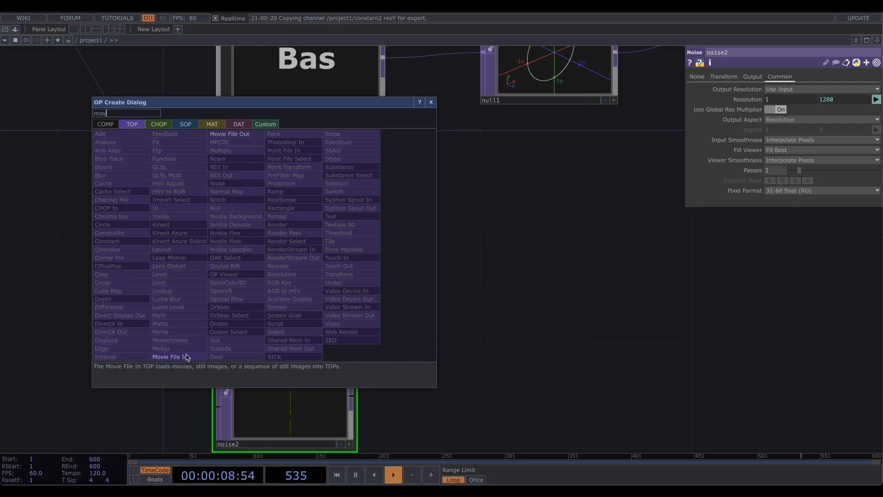
left_click(184, 357)
left_click(292, 258)
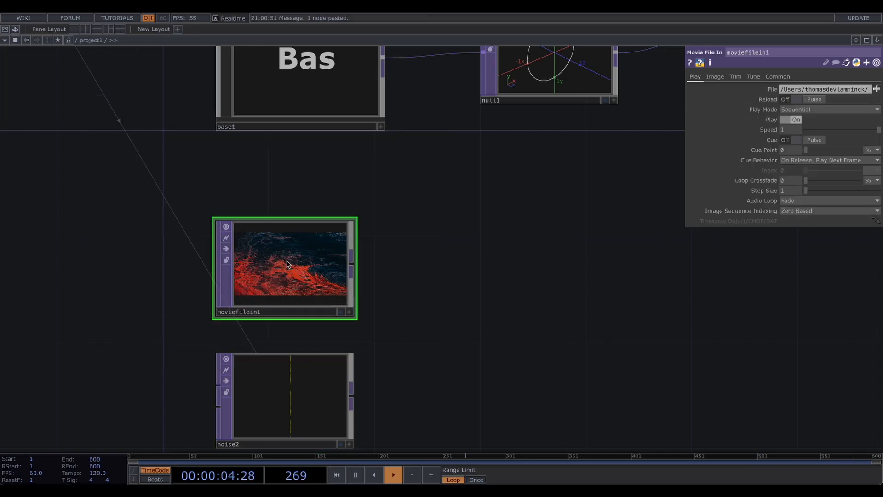
- Add a Remap TOP to the right of the movie and noise nodes
left_click_drag(453, 260, 339, 227)
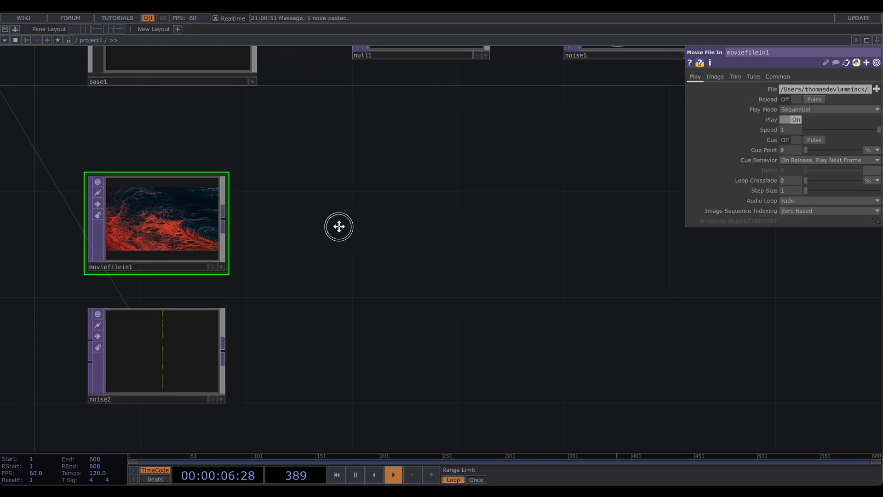
key("Tab")
type("re")
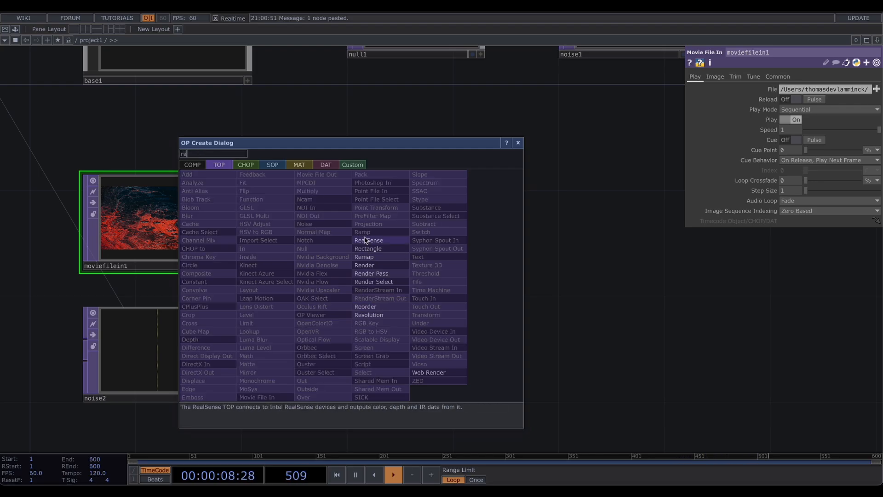
left_click(370, 257)
left_click(388, 274)
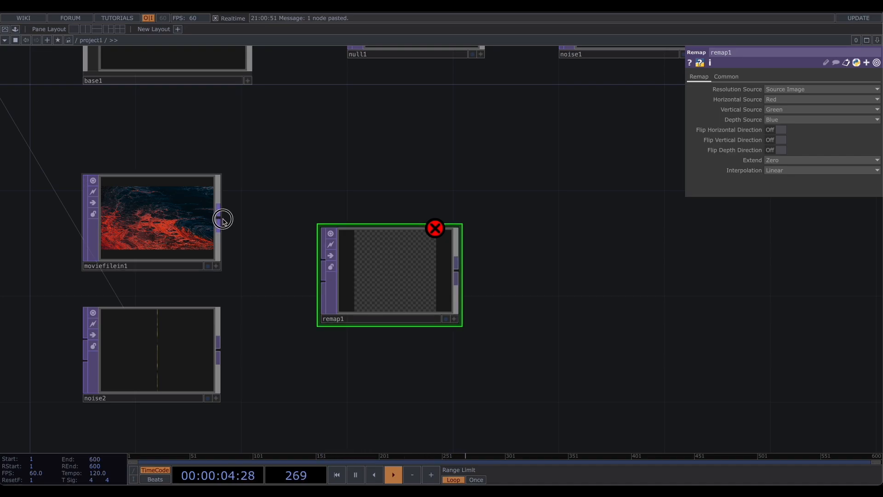
- Connect moviefilein1 and noise2 into remap1's first and second inputs
left_click_drag(222, 219, 322, 260)
left_click_drag(218, 354, 321, 281)
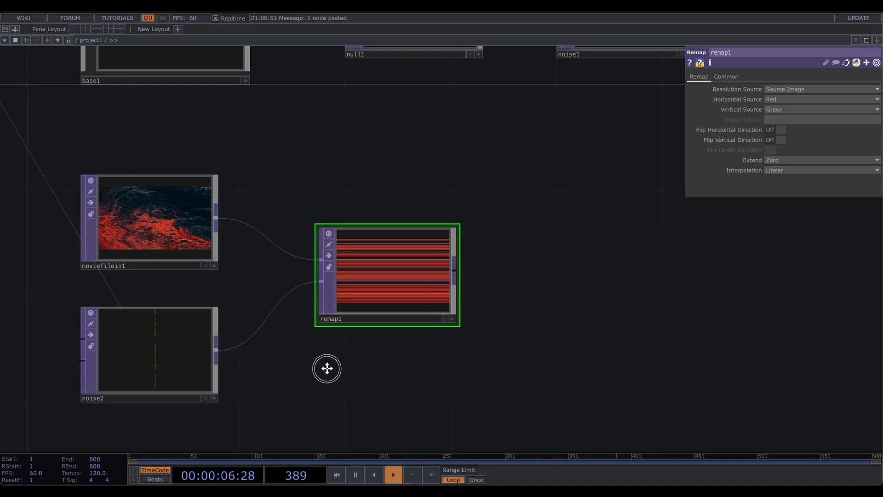
left_click_drag(327, 368, 271, 376)
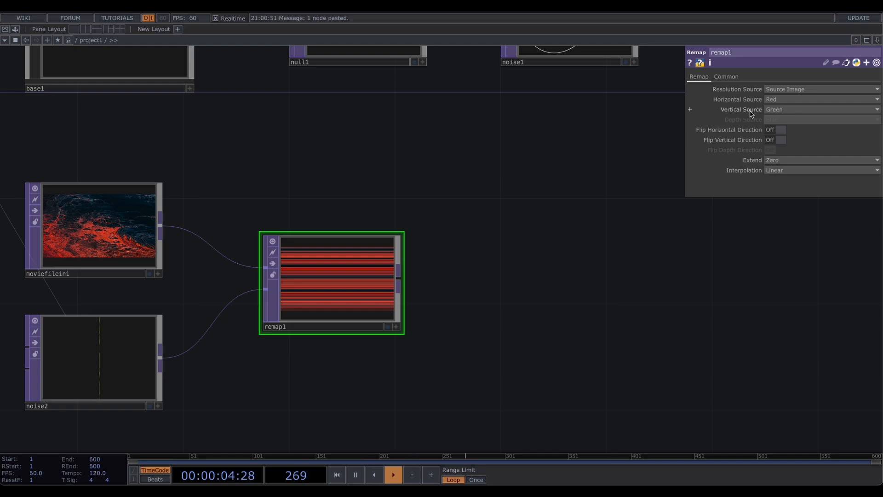
- Change remap1's Interpolation option and set its Output Resolution to Custom Resolution
left_click(778, 171)
left_click(779, 197)
left_click(729, 78)
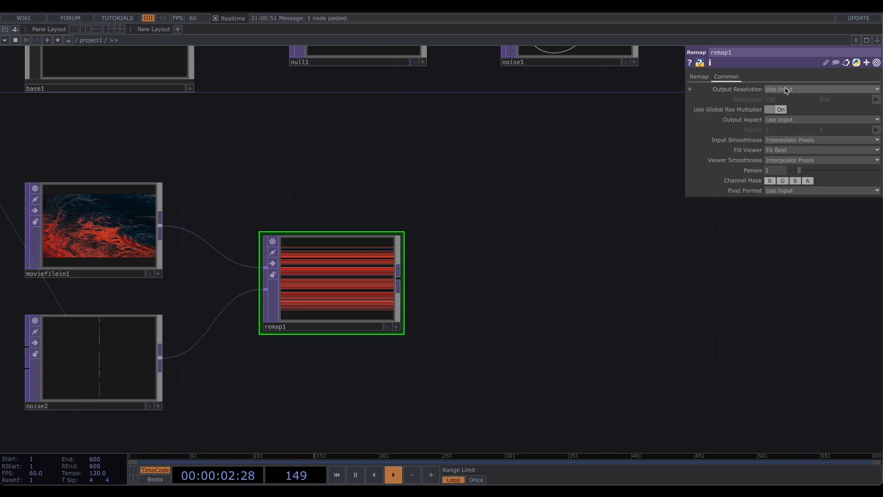
left_click(786, 90)
left_click(791, 183)
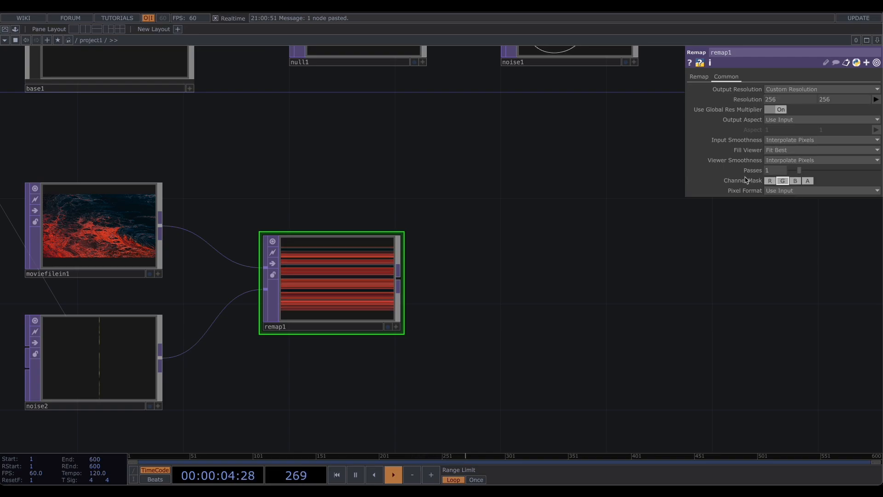
- Reference constant2's resX and resY channels in remap1's Resolution fields
left_click_drag(473, 168, 586, 284)
scroll(318, 86, "down", 1)
left_click_drag(319, 86, 517, 293)
left_click_drag(332, 162, 785, 102)
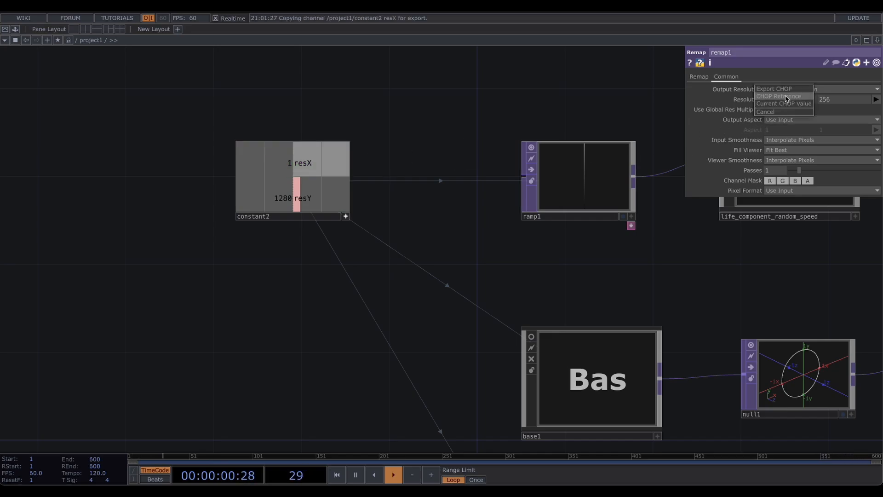
left_click(787, 97)
left_click_drag(304, 197, 830, 100)
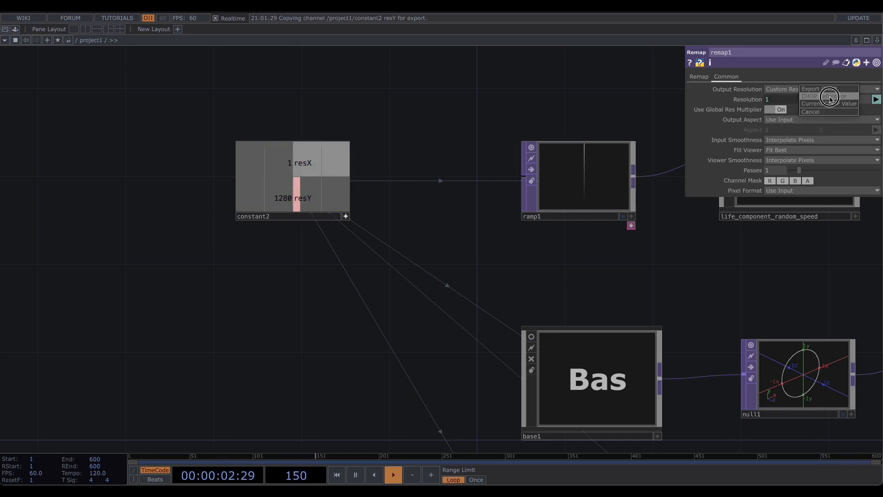
left_click(831, 96)
- Set remap1's Output Aspect to Resolution
left_click_drag(716, 278, 436, 92)
left_click_drag(676, 373, 584, 270)
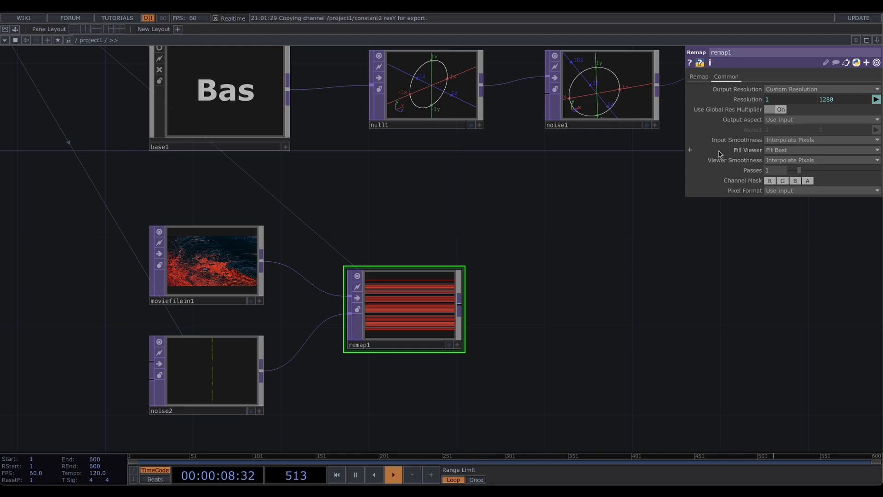
left_click(821, 119)
left_click(782, 130)
left_click_drag(518, 302, 520, 302)
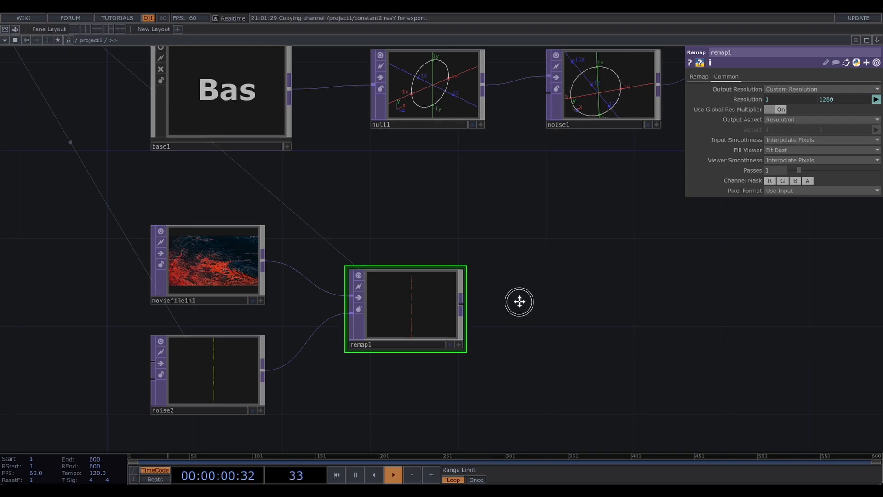
- Inspect remap1's output next to the movie and noise nodes
scroll(415, 318, "up", 10)
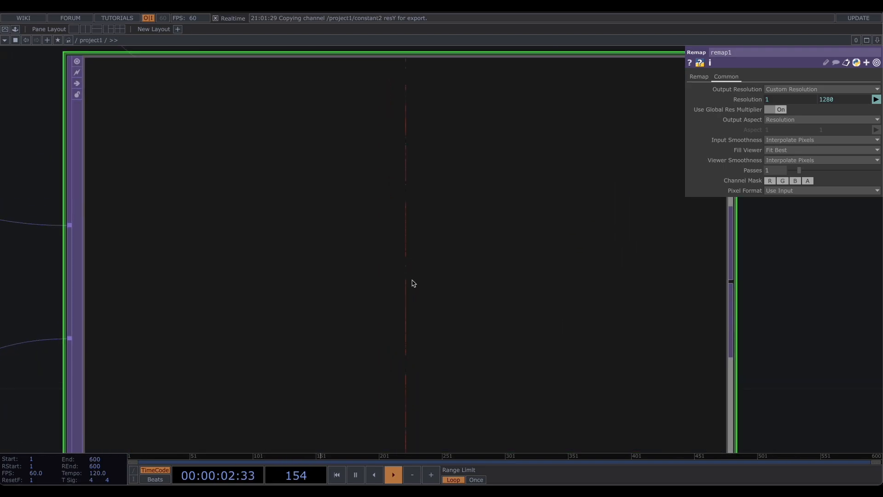
scroll(412, 283, "down", 8)
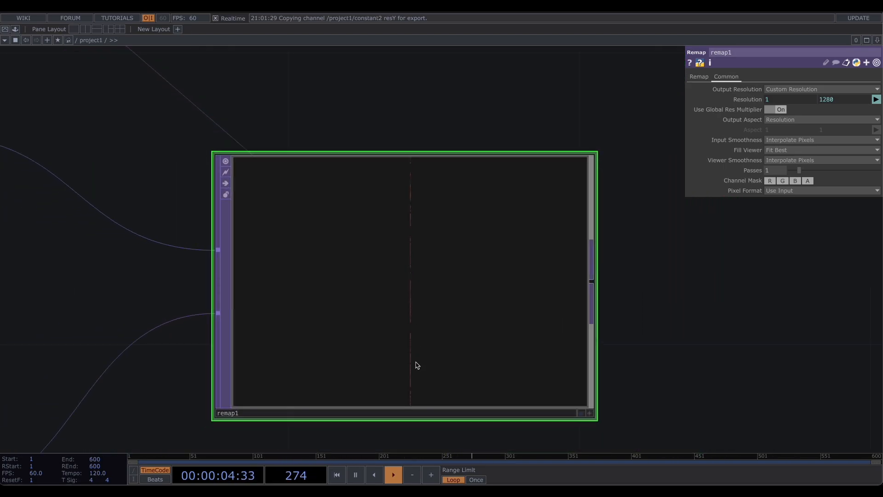
left_click_drag(330, 117, 621, 135)
left_click_drag(353, 143, 558, 203)
scroll(559, 202, "down", 4)
left_click_drag(359, 218, 231, 213)
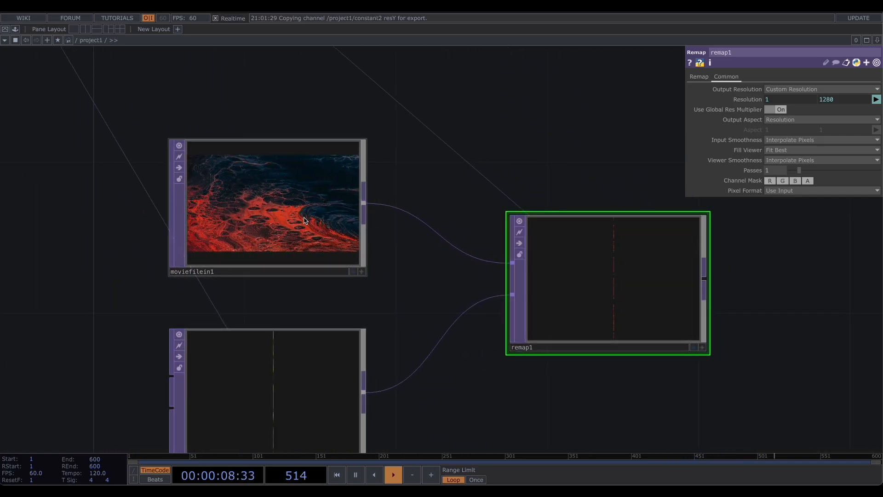
left_click_drag(428, 213, 399, 205)
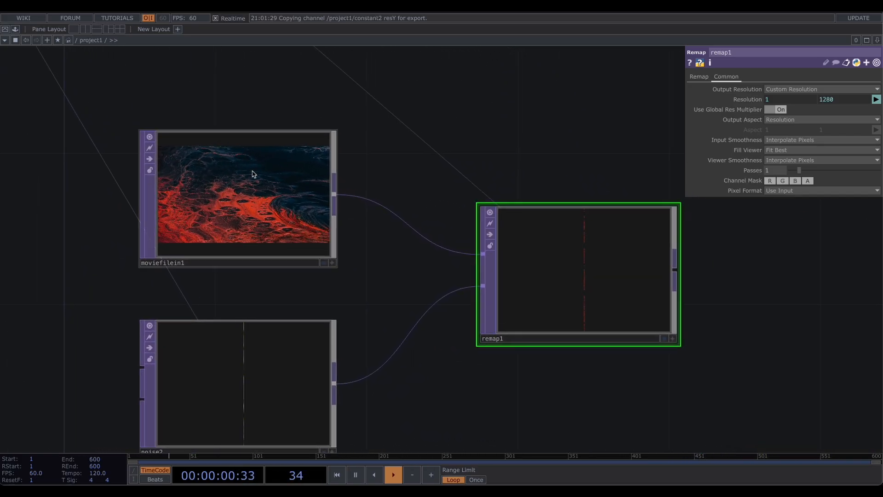
- Append a Null after remap1 and rename it color
left_click_drag(598, 230, 406, 211)
scroll(400, 221, "up", 4)
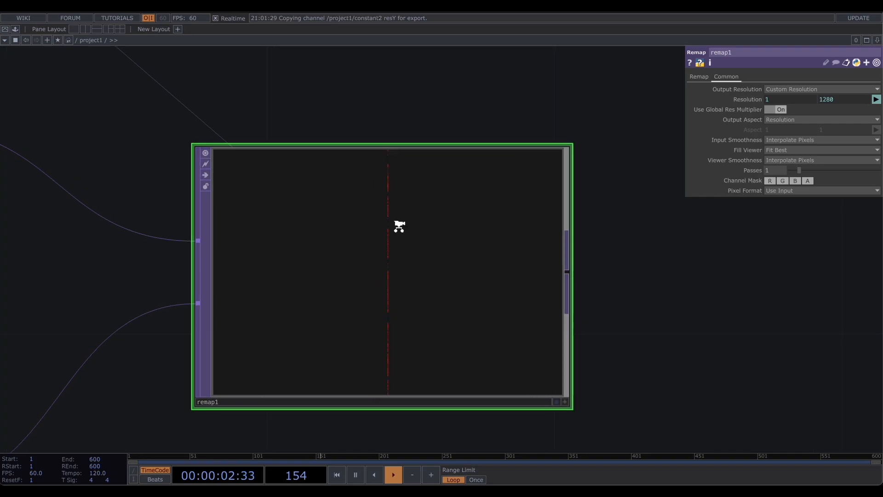
scroll(396, 225, "down", 5)
left_click_drag(285, 179, 404, 176)
left_click(264, 354)
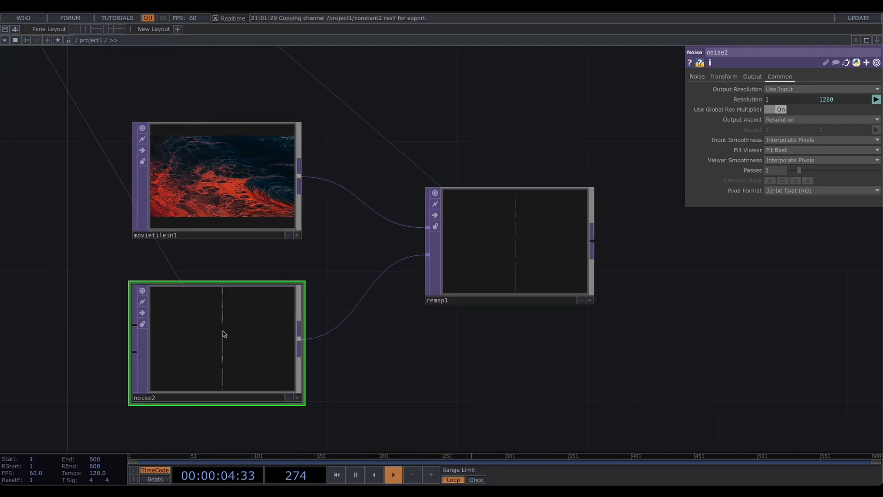
scroll(221, 311, "down", 2)
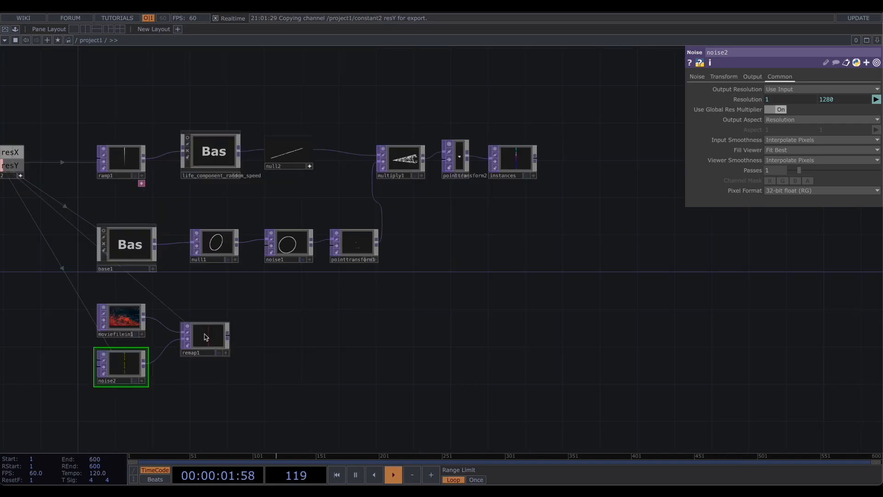
left_click(204, 340)
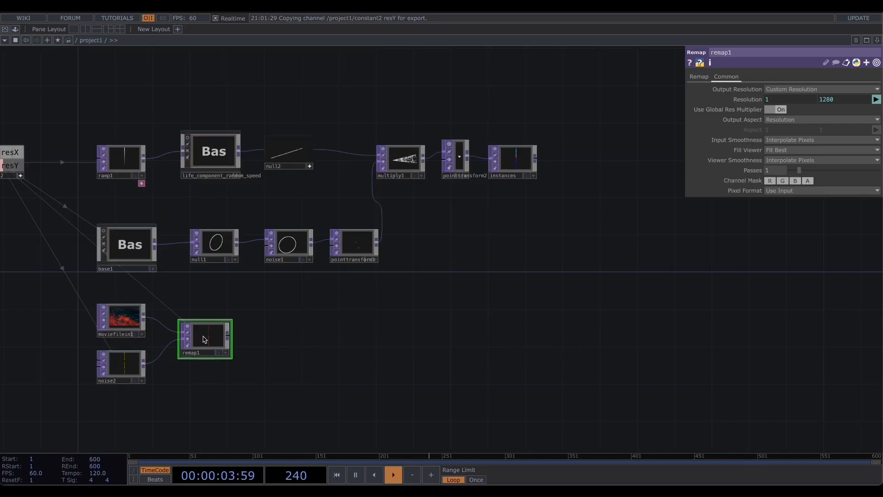
key("ctrl+alt+n")
left_click(522, 339)
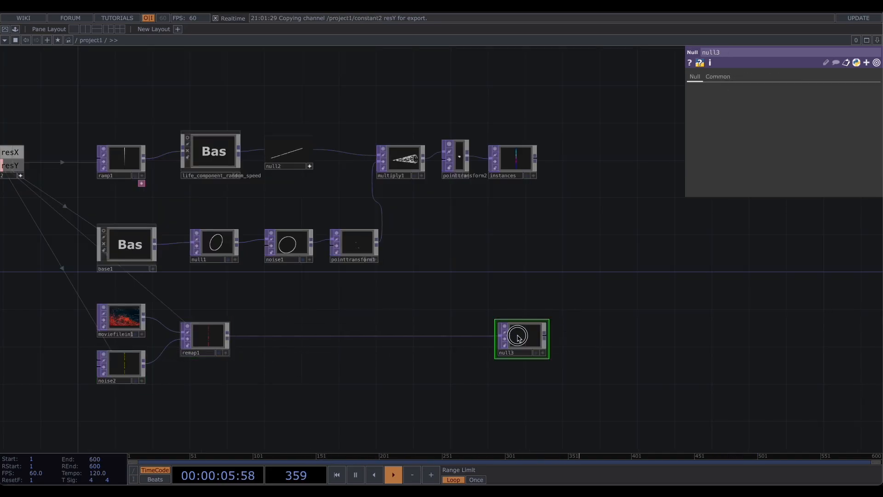
scroll(590, 336, "up", 1)
scroll(590, 336, "up", 1)
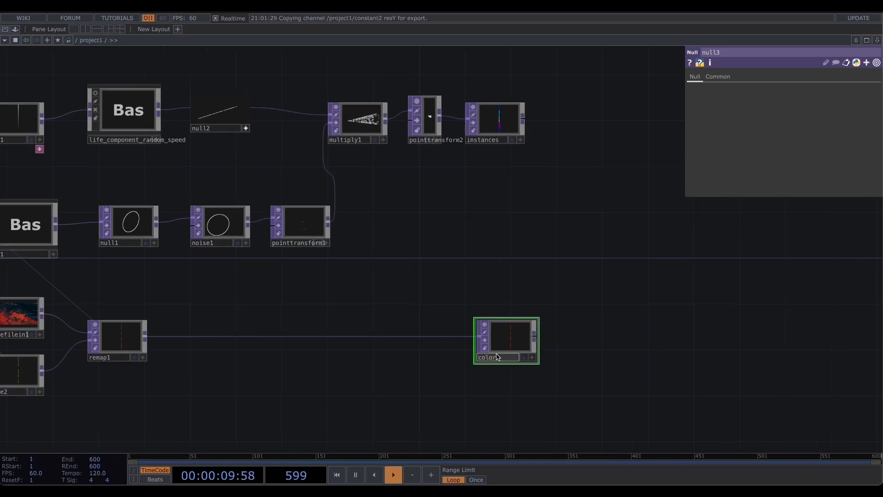
key("h")
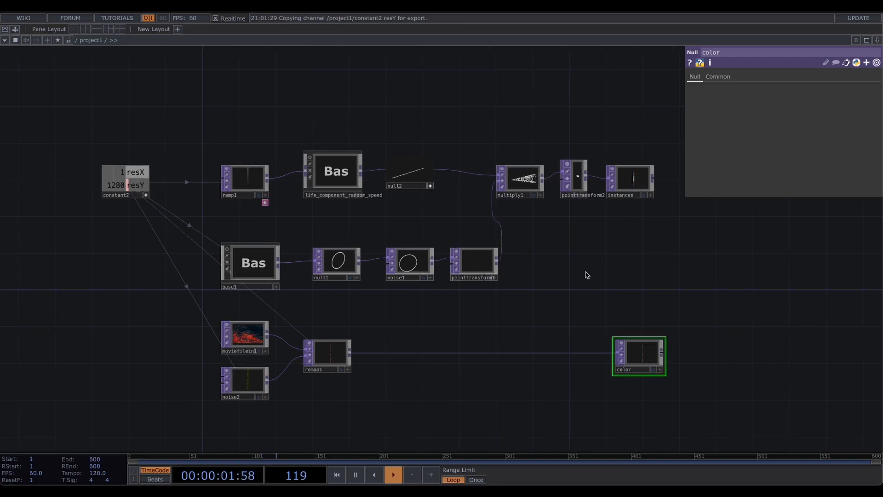
- Add a purple annotation titled INSTANCES and enlarge it to enclose the whole network
right_click(135, 106)
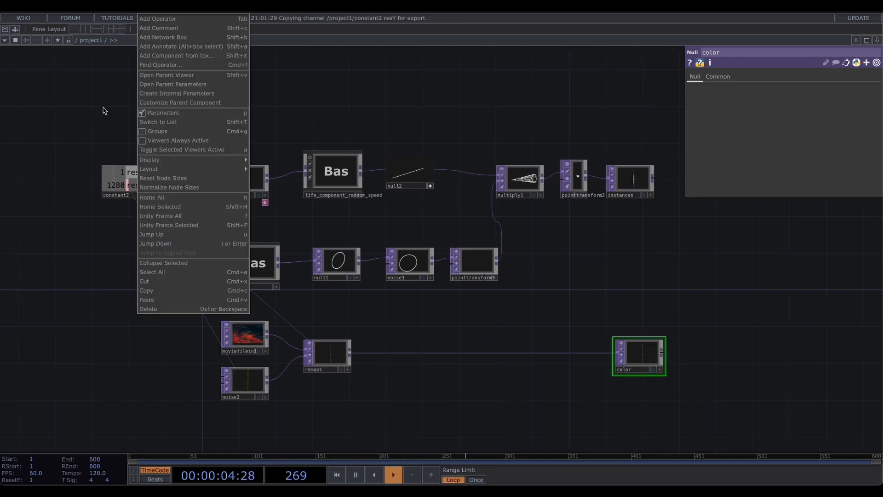
left_click(166, 47)
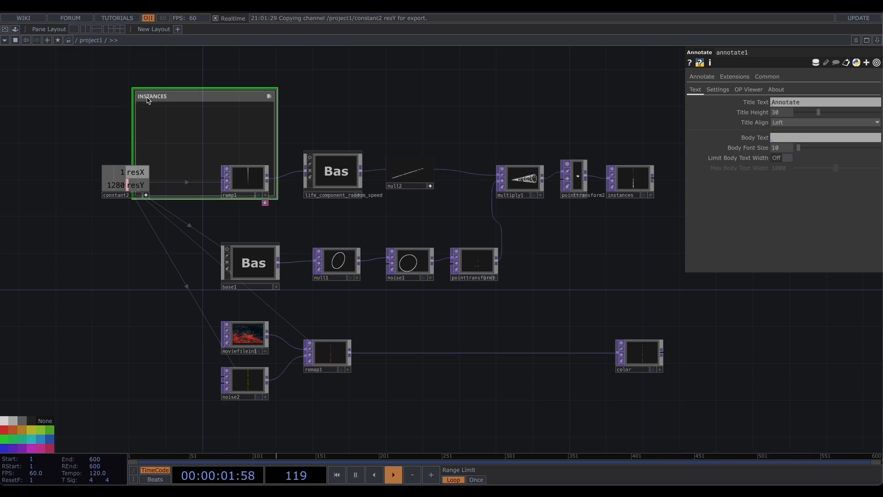
left_click(45, 450)
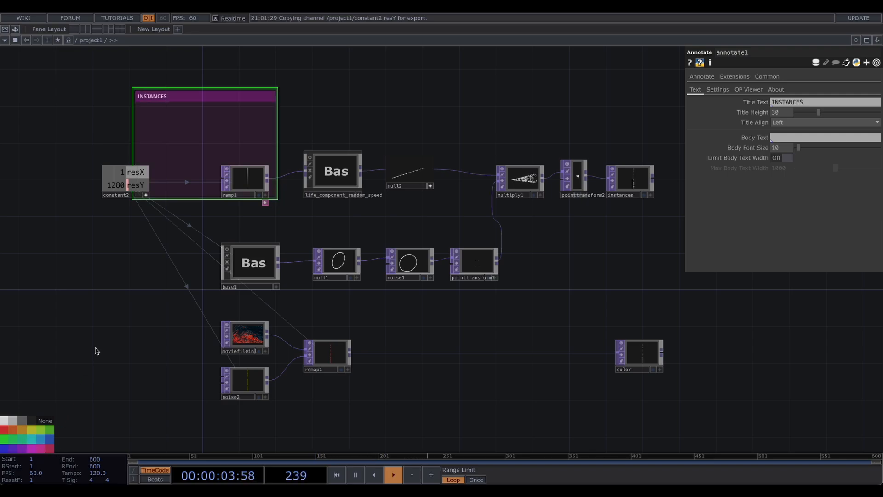
mouse_move(206, 98)
left_mouse_down()
mouse_move(136, 109)
mouse_move(161, 133)
left_mouse_up()
left_click_drag(233, 234, 418, 292)
left_click_drag(467, 307, 672, 408)
left_click_drag(760, 340, 735, 339)
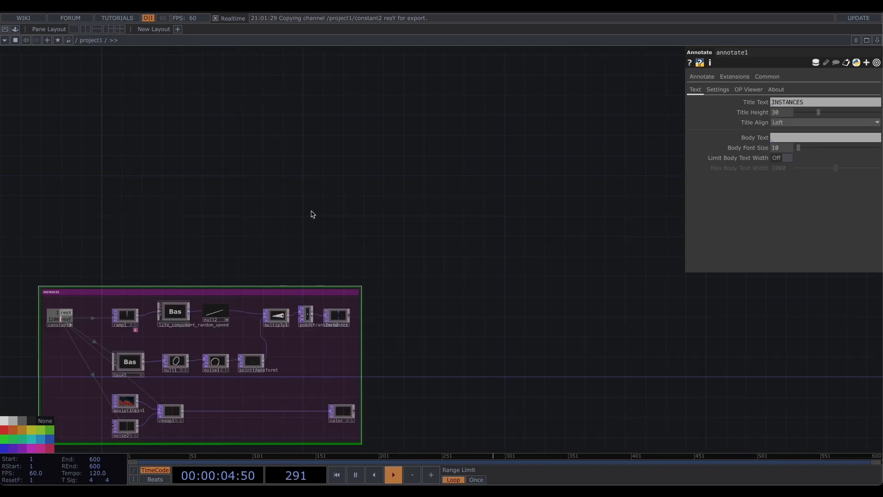
- Add a Rectangle SOP in empty space above the annotated network
scroll(294, 205, "up", 1)
scroll(294, 205, "up", 1)
left_click_drag(335, 201, 388, 194)
scroll(339, 216, "up", 3)
scroll(315, 222, "up", 1)
left_click_drag(300, 205, 298, 219)
key("ctrl+v")
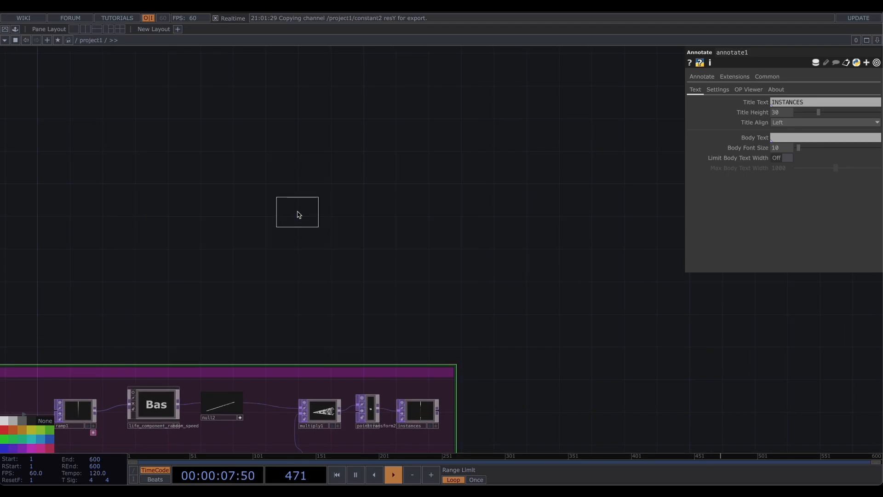
key("Tab")
left_click(226, 94)
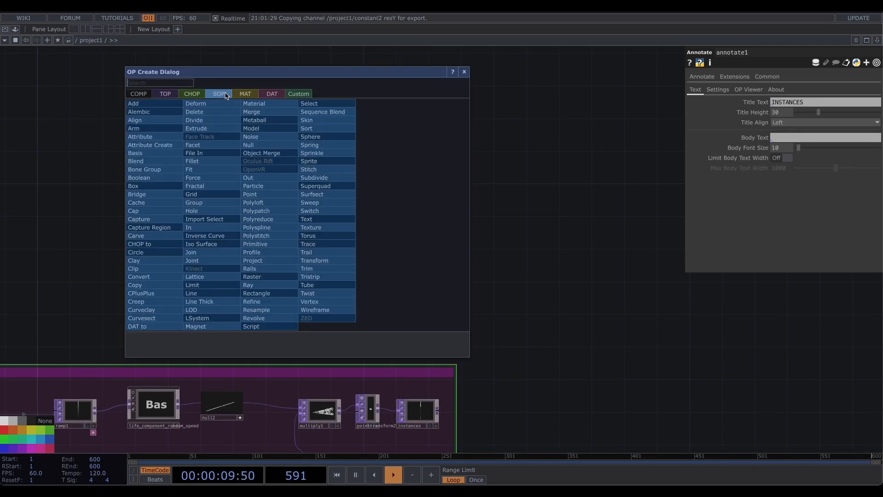
left_click(277, 295)
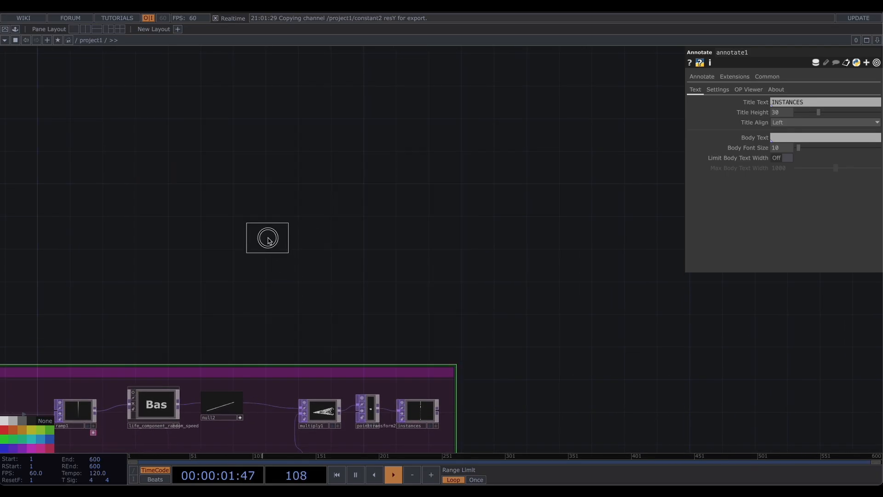
left_click(269, 240)
- Append a Transform SOP to rectangle1 and set its Uniform Scale to 0.005
scroll(276, 237, "up", 2)
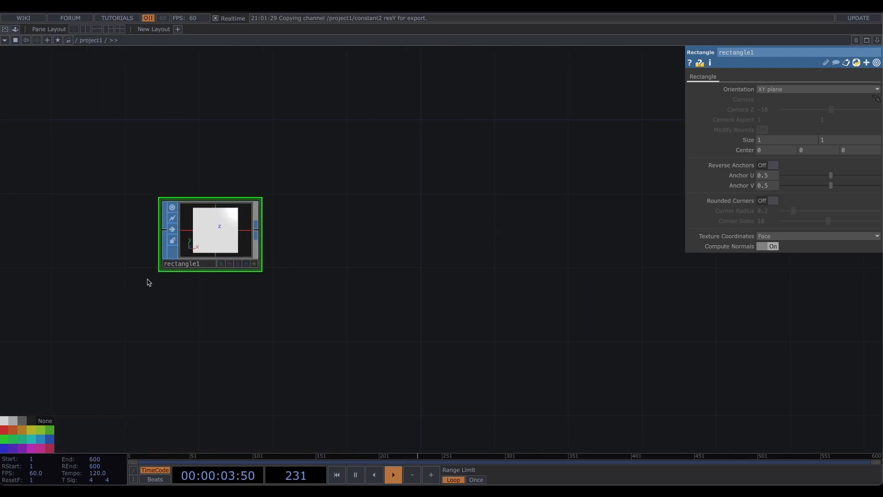
left_click(256, 230)
left_click(343, 230)
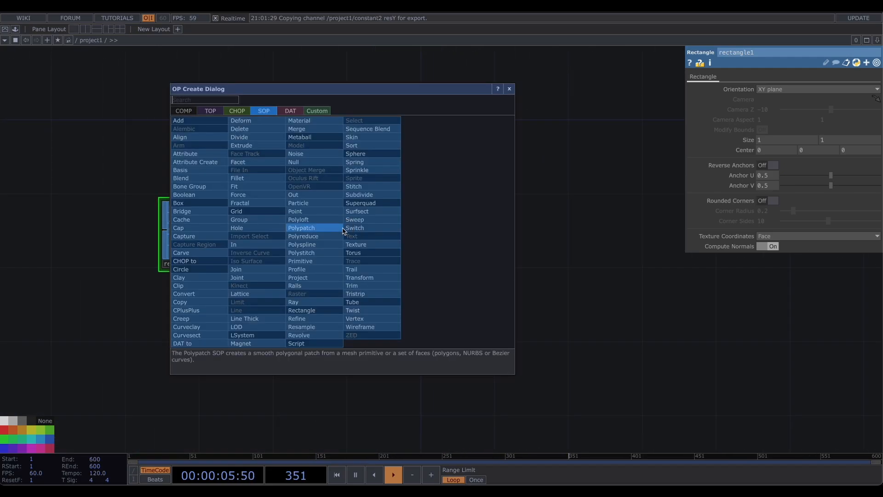
left_click(358, 277)
left_click(364, 240)
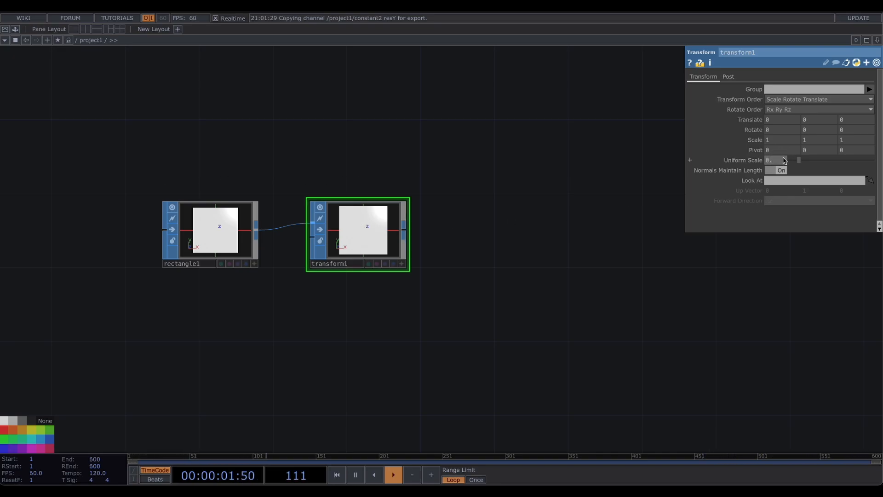
type("5")
key("Return")
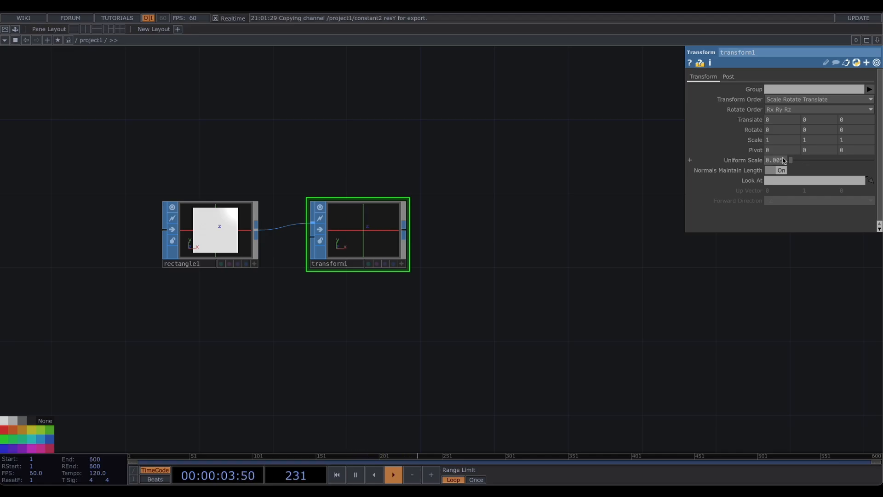
- Connect a new Geometry COMP to transform1's output
left_click_drag(514, 220, 347, 233)
left_click(237, 243)
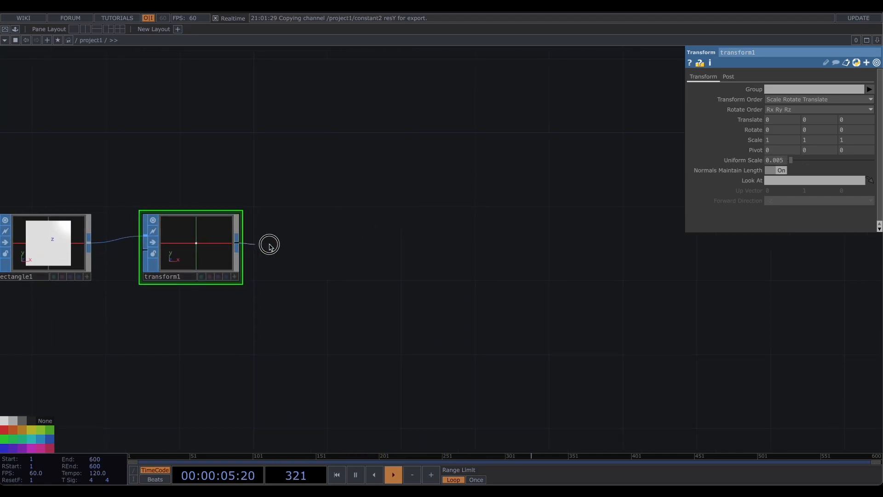
left_click(323, 235)
left_click(200, 123)
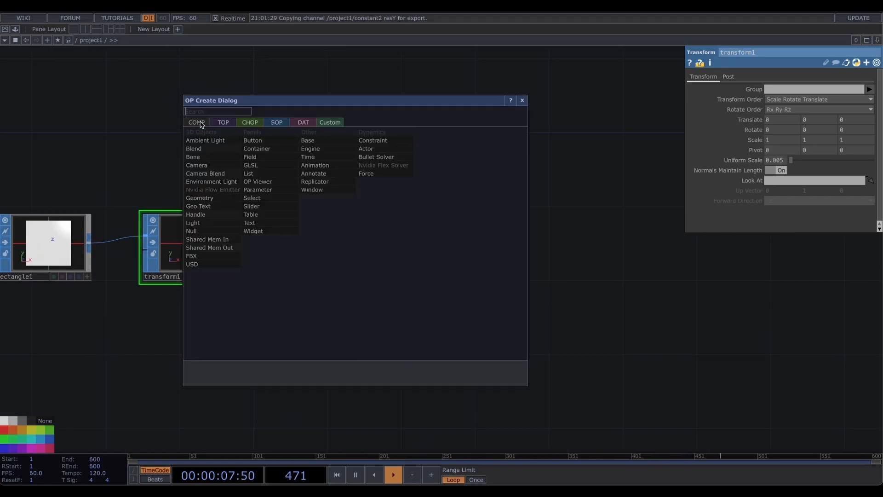
left_click(223, 199)
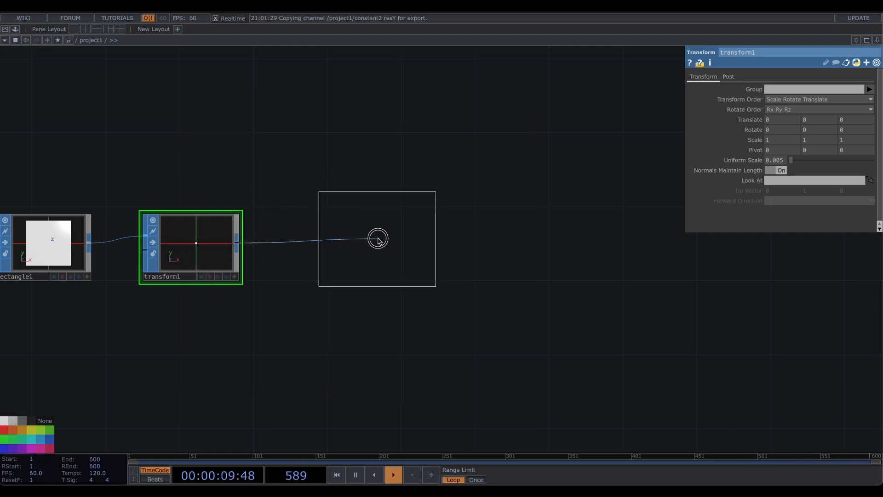
left_click(378, 239)
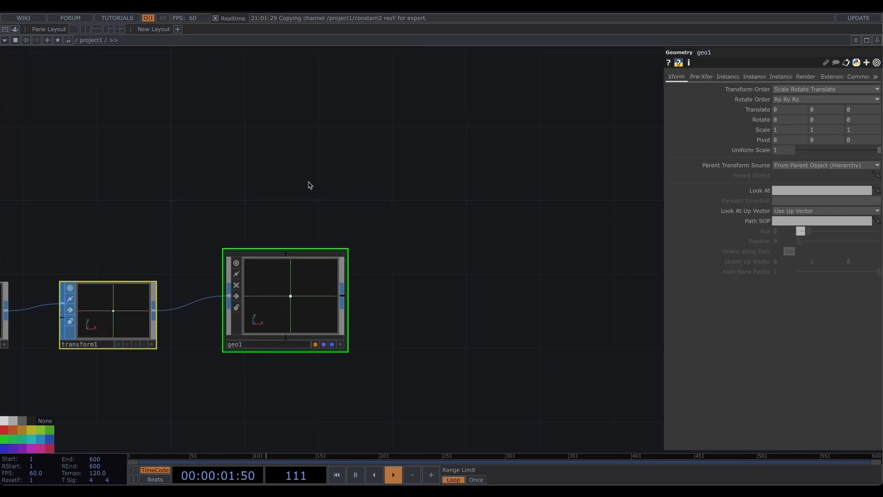
- Turn on instancing in geo1 with instances as Translate OP, mapping Translate X, Y, Z to r, g, b
left_click(739, 79)
left_click(779, 91)
left_click_drag(466, 322, 503, 164)
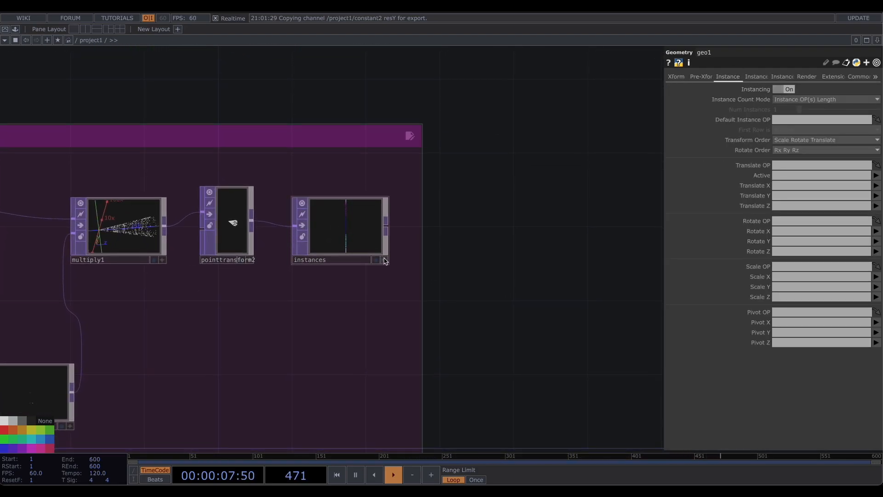
left_click_drag(337, 239, 789, 166)
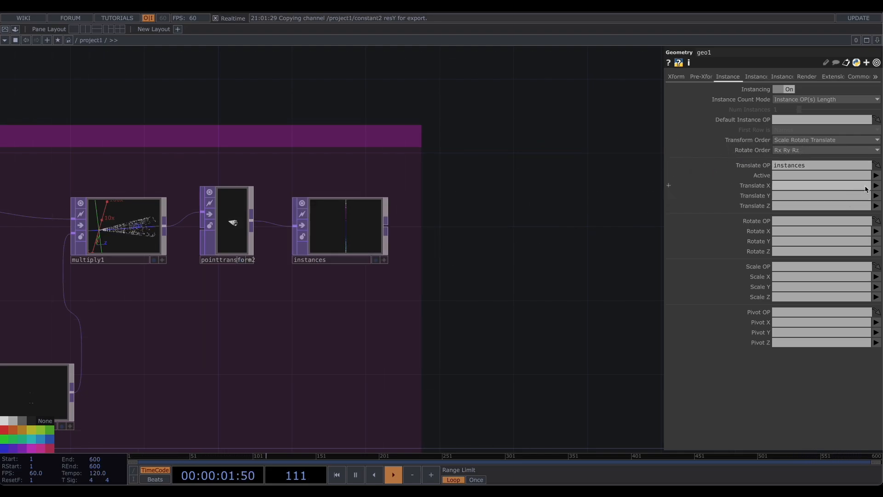
left_click(876, 186)
left_click(877, 197)
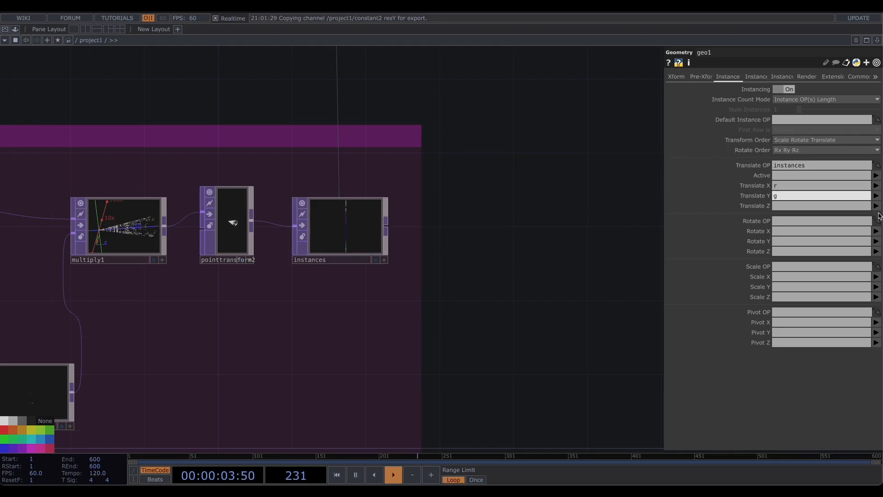
left_click(879, 215)
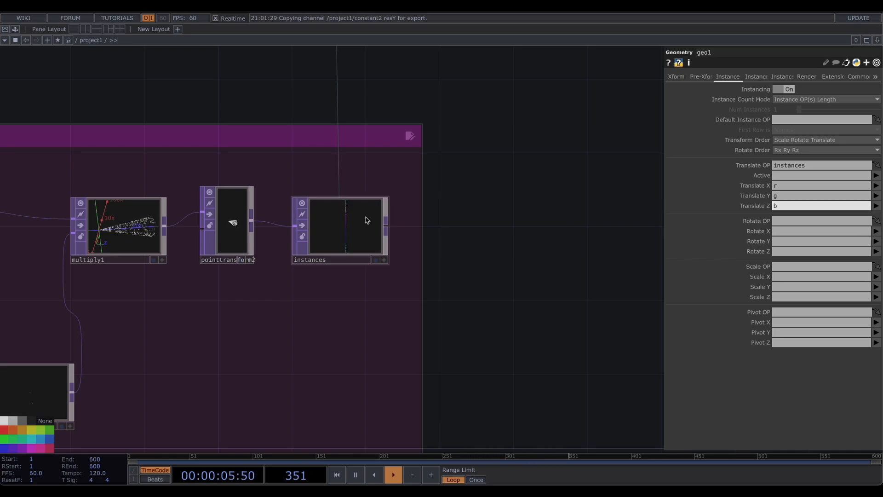
left_click(877, 237)
- Set geo1's instance Color OP to color, with R, G, B taken from the r, g, b channels
left_click_drag(554, 308, 530, 214)
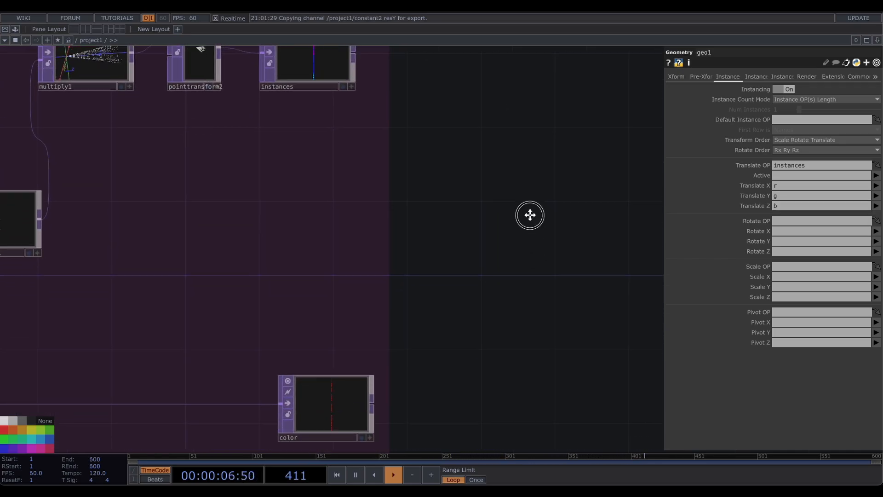
left_click(759, 81)
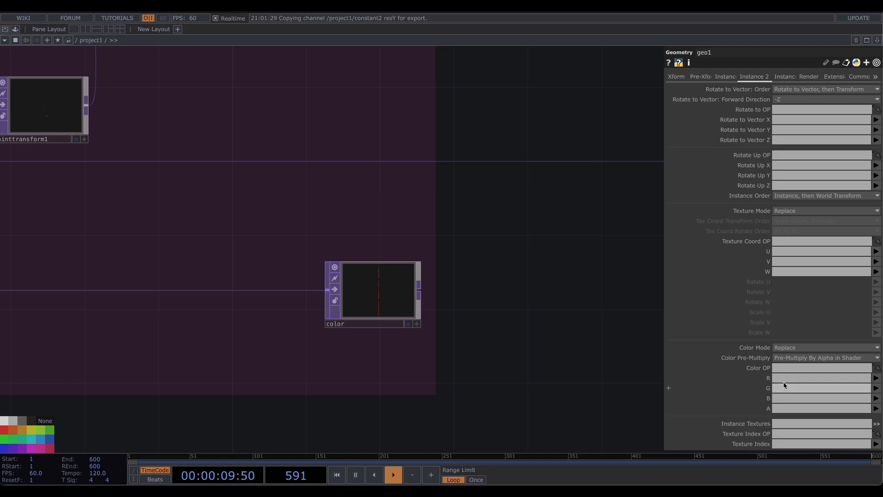
left_click_drag(379, 290, 796, 367)
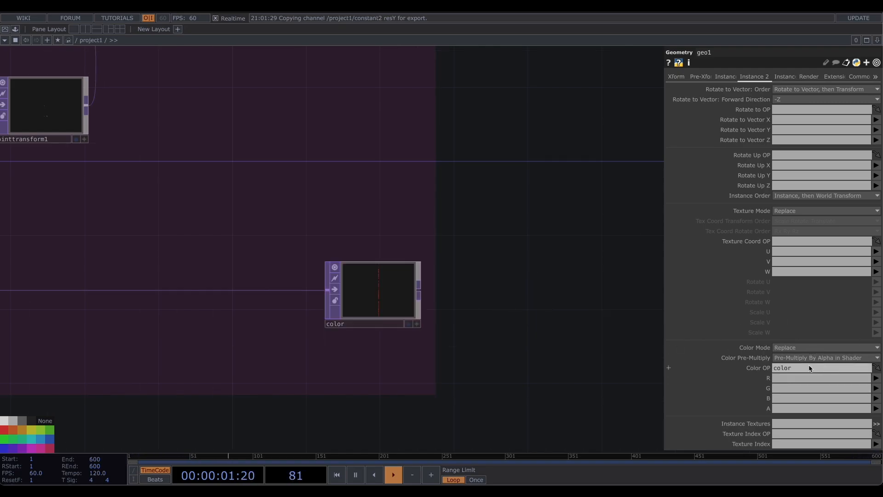
left_click(877, 378)
left_click(877, 388)
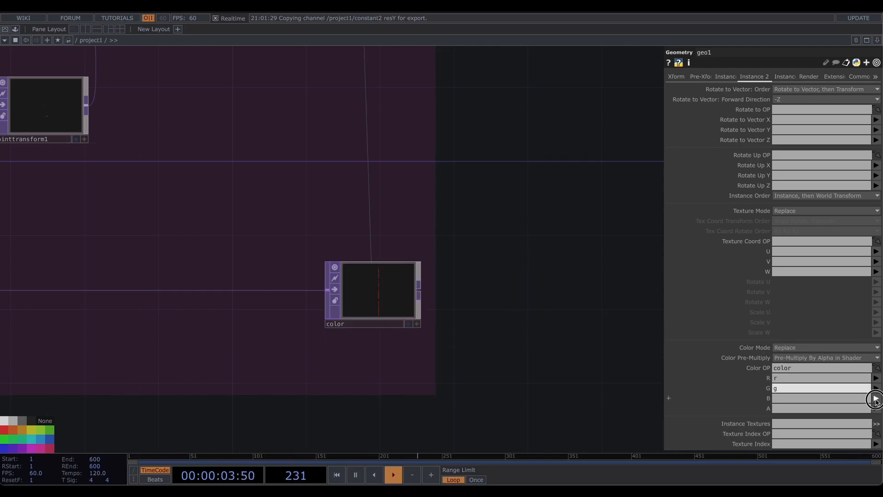
left_click(876, 398)
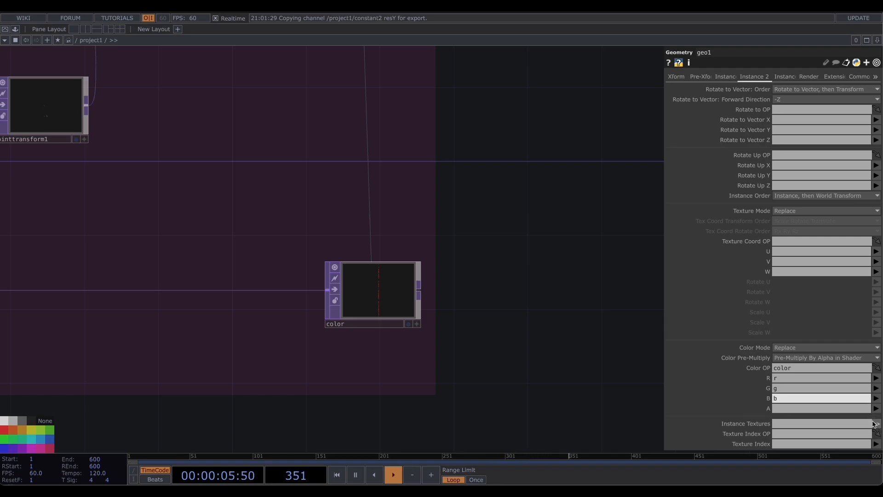
- Navigate back to geo1 and zoom into its viewer to examine the instanced result
left_click_drag(528, 300, 548, 428)
scroll(559, 181, "down", 2)
left_click_drag(579, 124, 561, 423)
left_click_drag(541, 96, 546, 346)
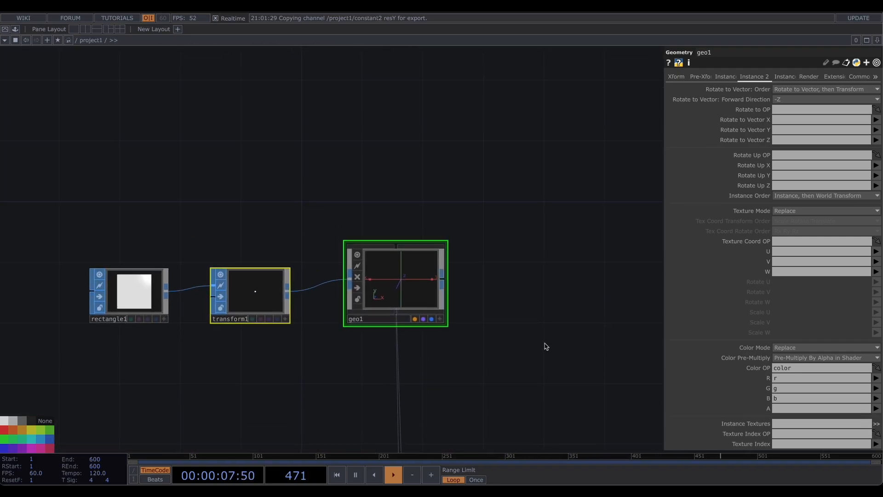
scroll(395, 268, "up", 4)
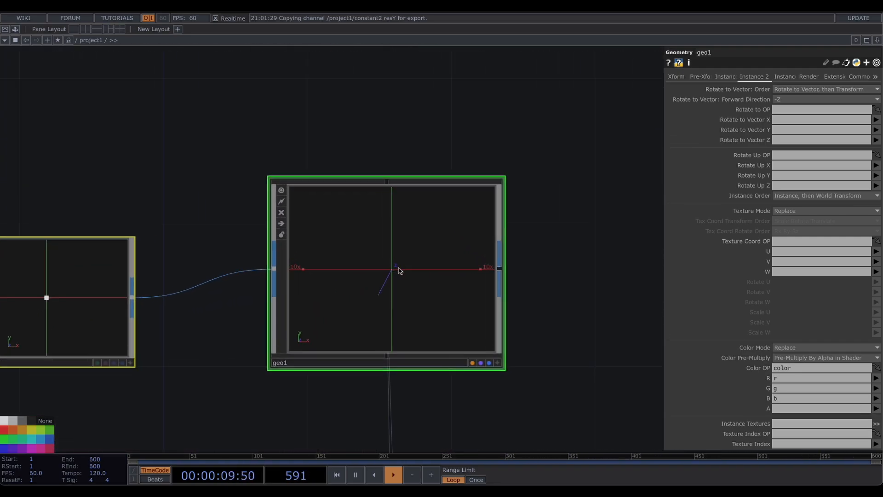
scroll(400, 272, "up", 5)
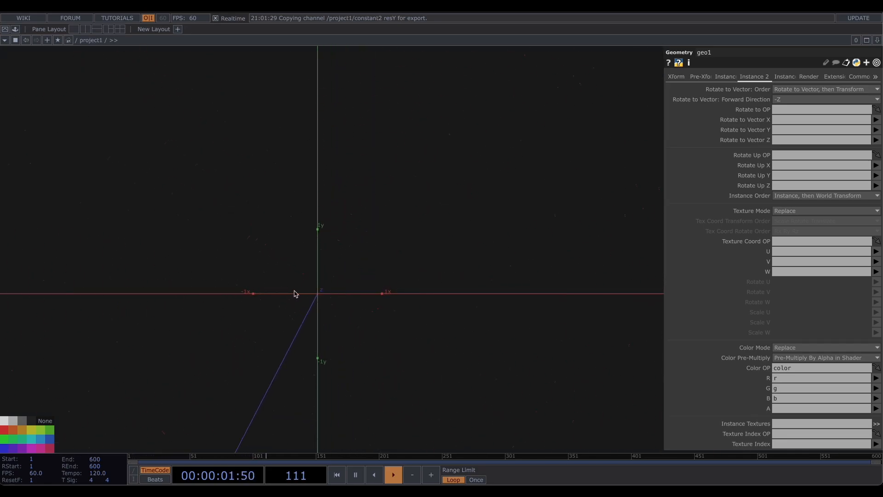
scroll(310, 285, "down", 5)
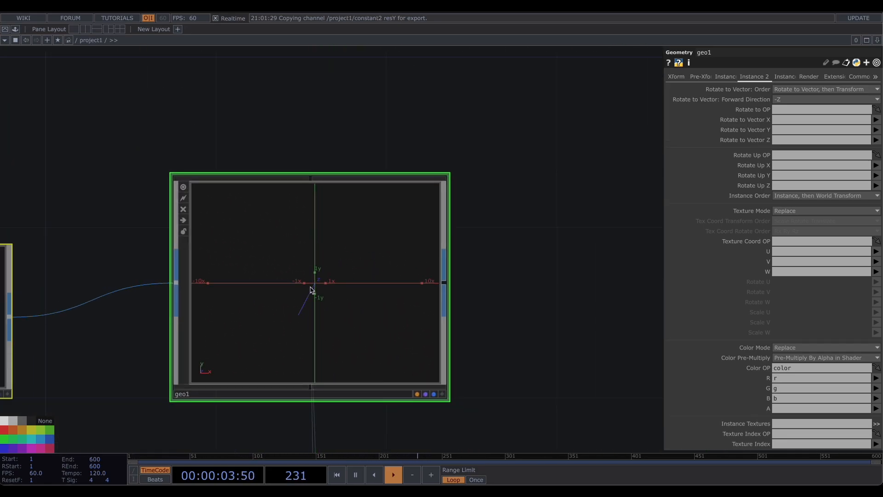
- Add a Camera COMP to the network above geo1
left_click_drag(411, 141, 466, 153)
scroll(448, 155, "down", 2)
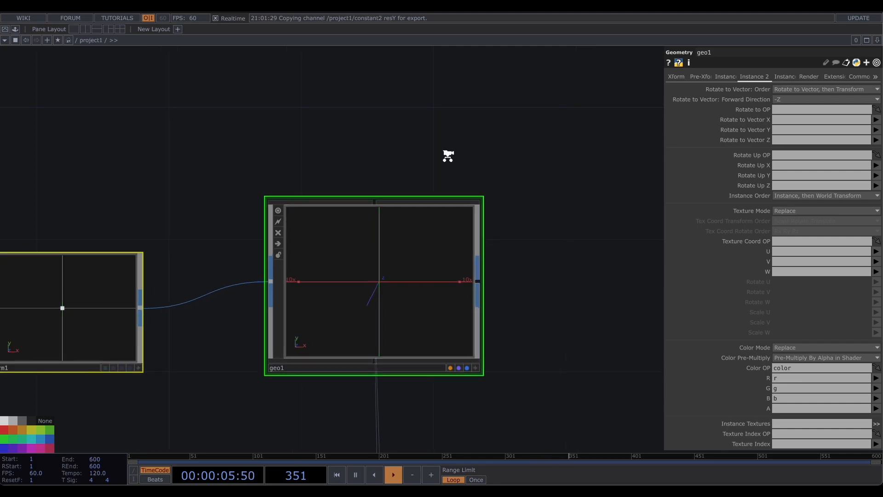
left_click_drag(408, 196, 362, 306)
scroll(355, 222, "down", 2)
left_click_drag(370, 196, 313, 200)
double_click(303, 190)
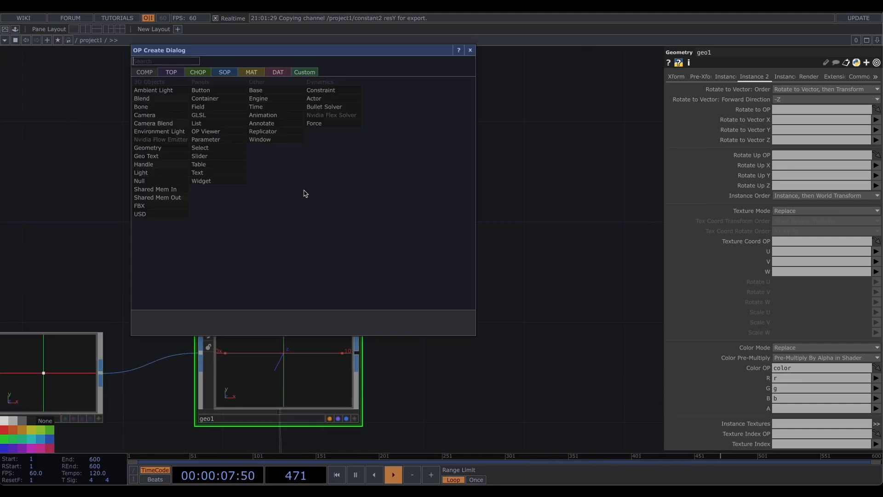
left_click(156, 131)
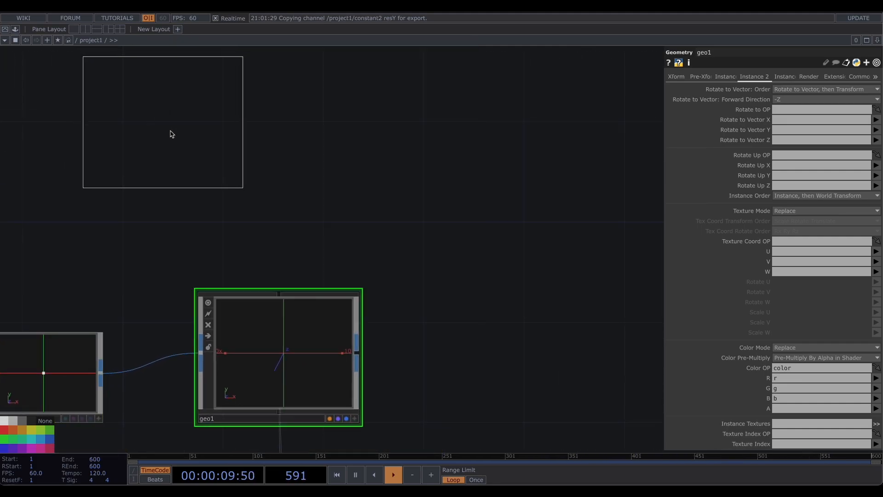
left_click(278, 191)
- Add a Constant MAT and assign it as geo1's material
left_click_drag(161, 205, 221, 213)
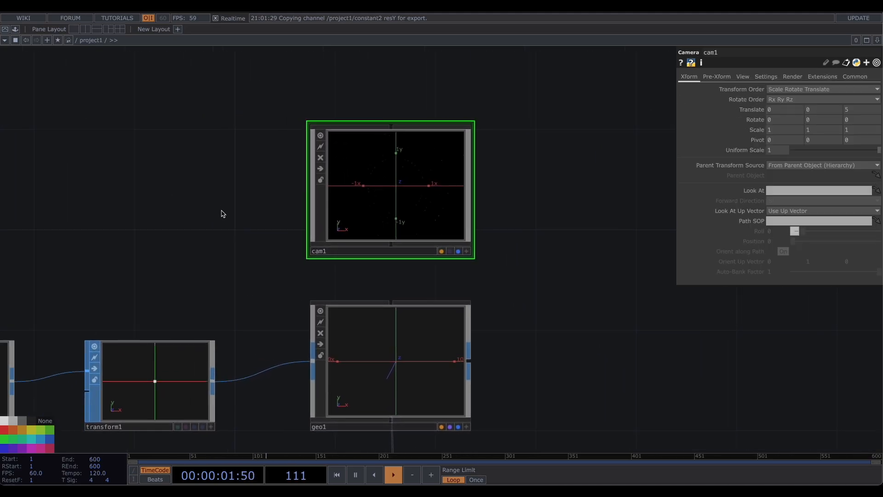
double_click(216, 204)
left_click(163, 85)
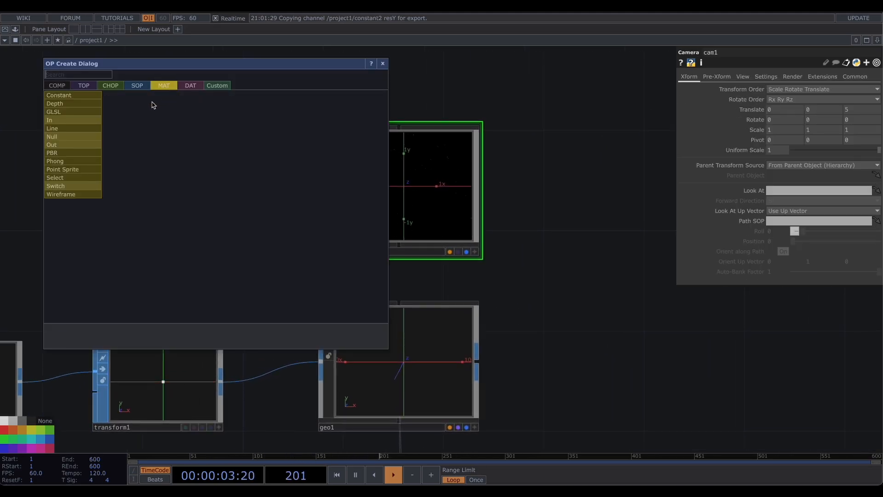
left_click(69, 102)
left_click(152, 178)
left_click_drag(151, 184, 372, 342)
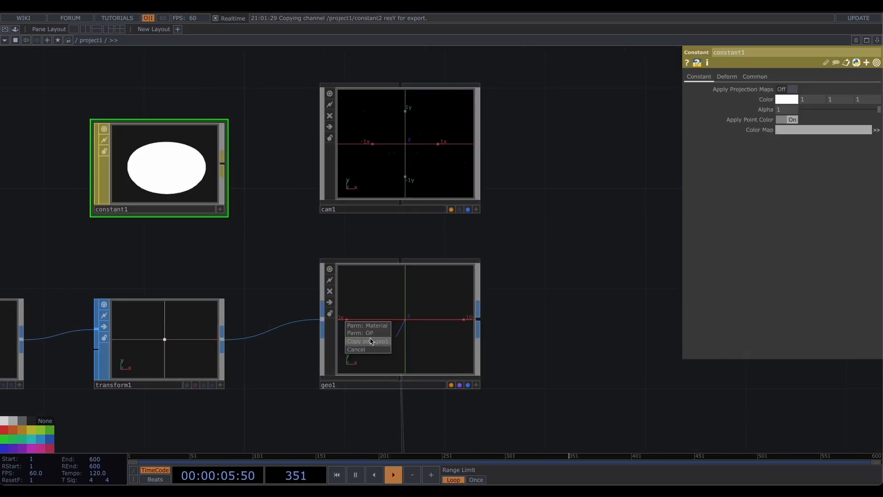
left_click(380, 325)
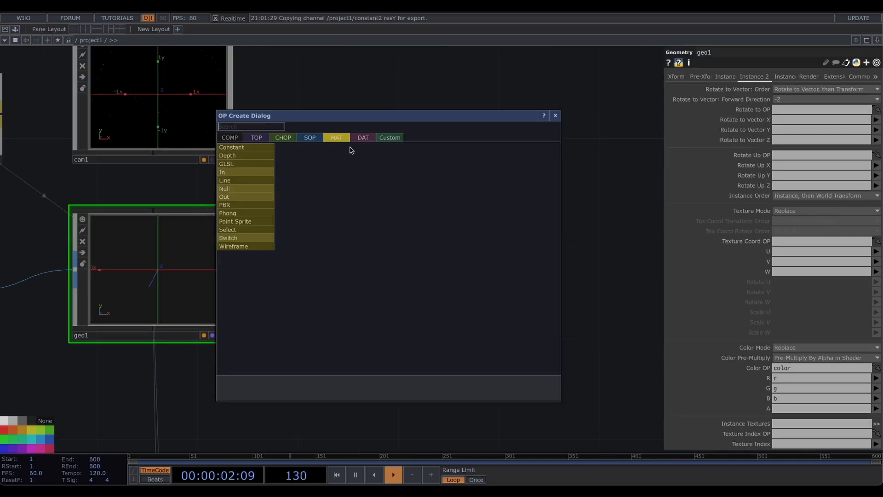
- Add a Render TOP fed by geo1 and the camera
left_click(261, 137)
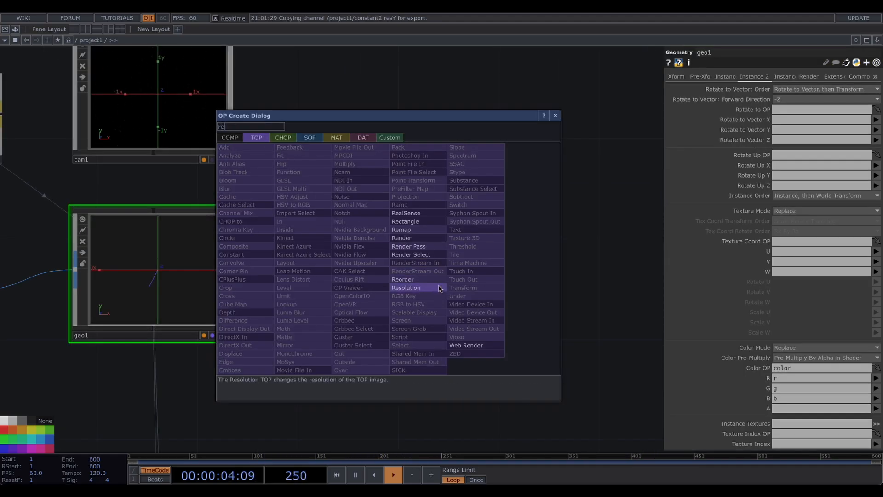
left_click(426, 240)
left_click(410, 273)
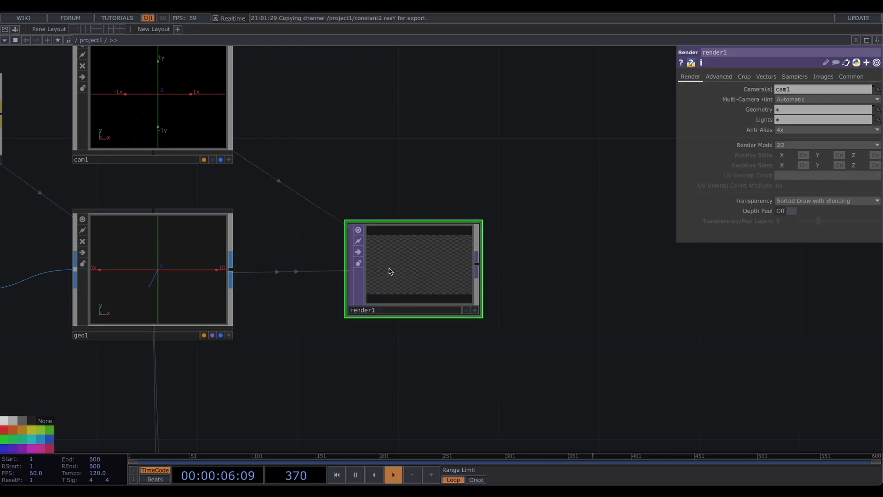
- Append a Null TOP after render1
left_click_drag(448, 182, 233, 178)
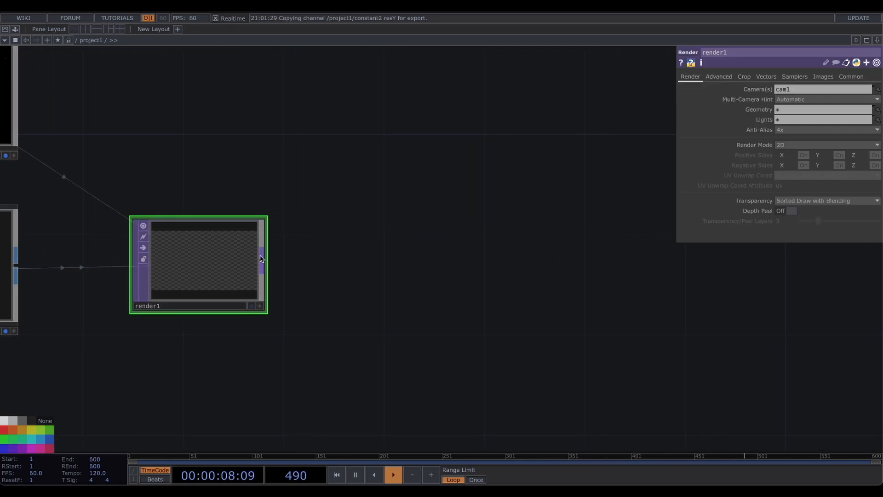
right_click(260, 259)
left_click(424, 263)
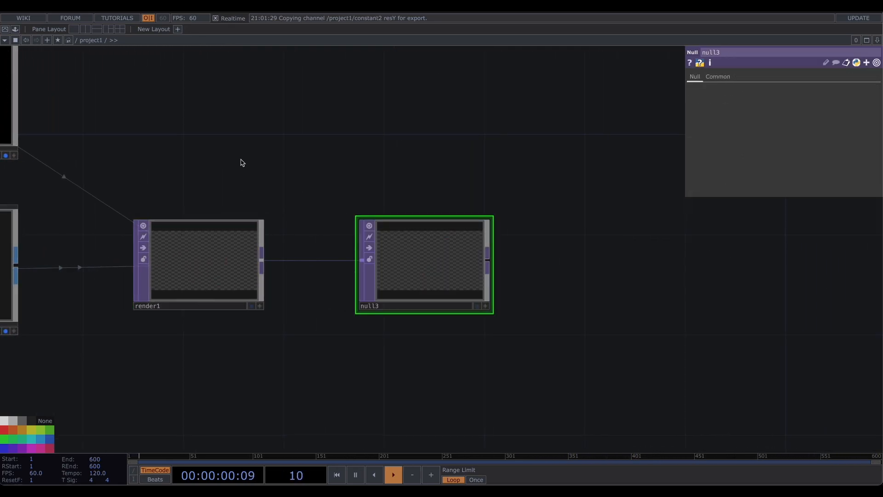
- Paste a copy of geo1 as geo2 beneath it, linked to transform1 and render1
left_click_drag(243, 162, 405, 199)
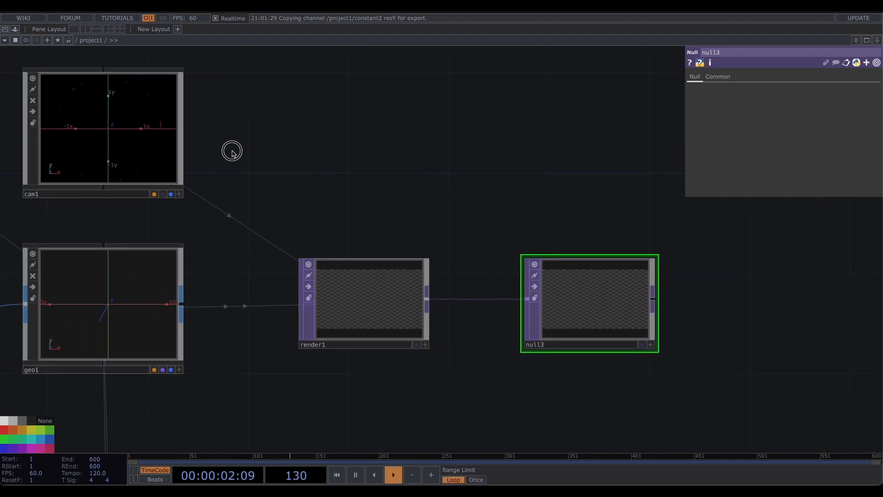
left_click_drag(232, 152, 357, 269)
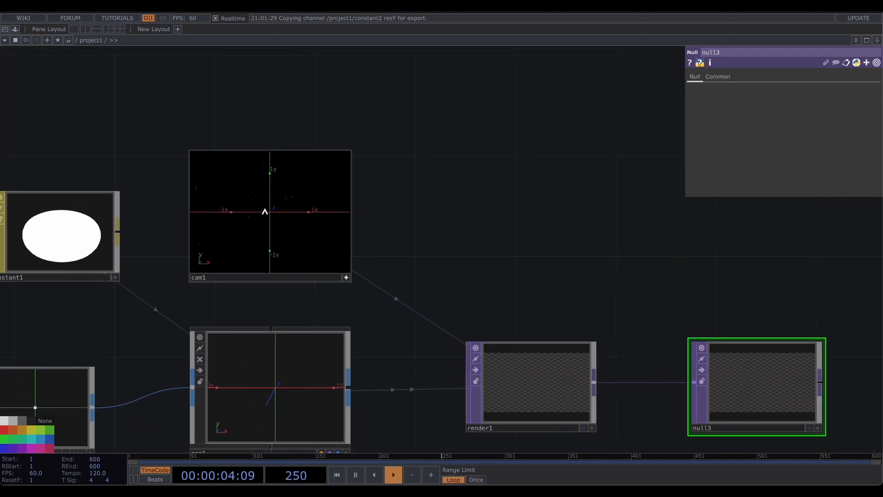
left_click_drag(265, 211, 340, 211)
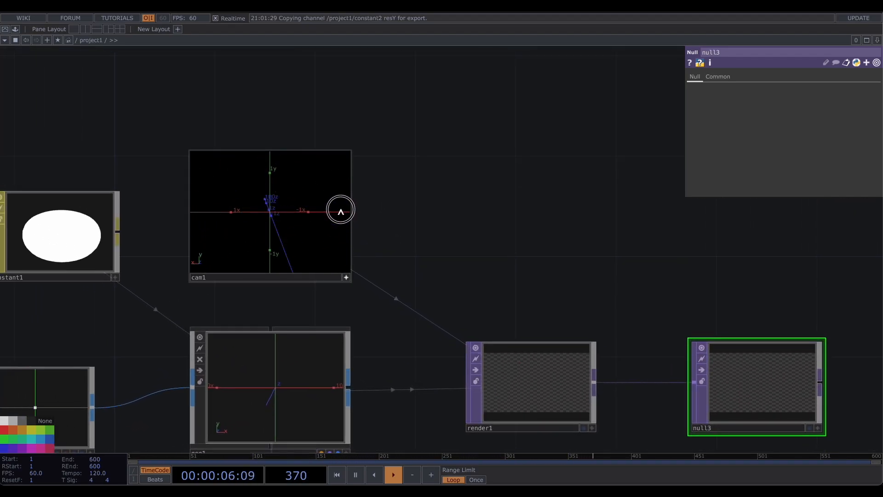
left_click_drag(276, 199, 274, 214)
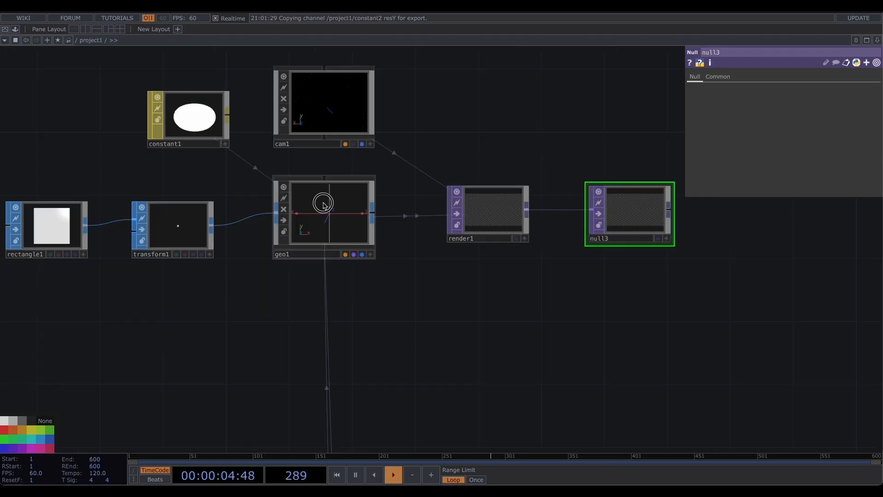
left_click(330, 223)
key("ctrl+v")
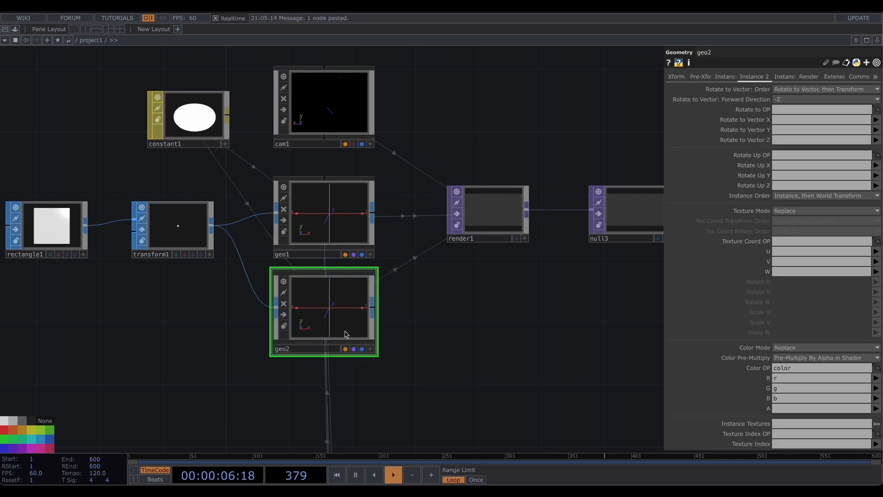
left_click_drag(420, 323, 435, 300)
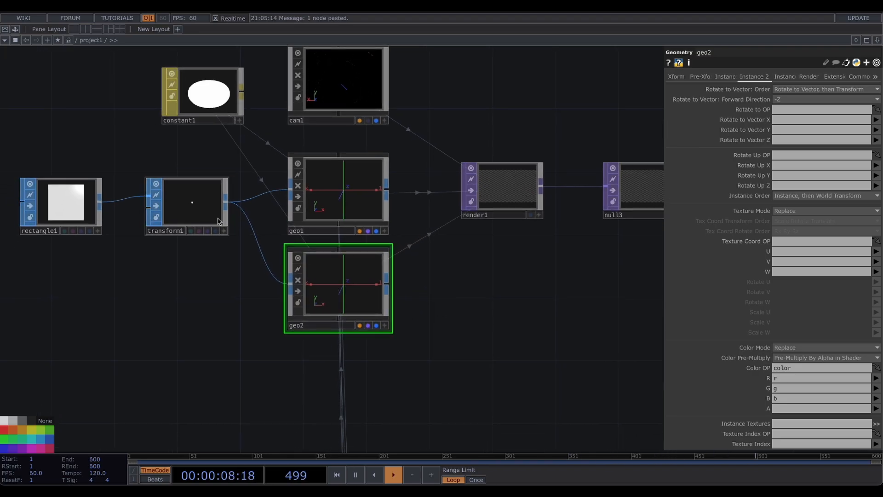
- Add a Line MAT and apply it to geo2
key("Tab")
left_click(122, 213)
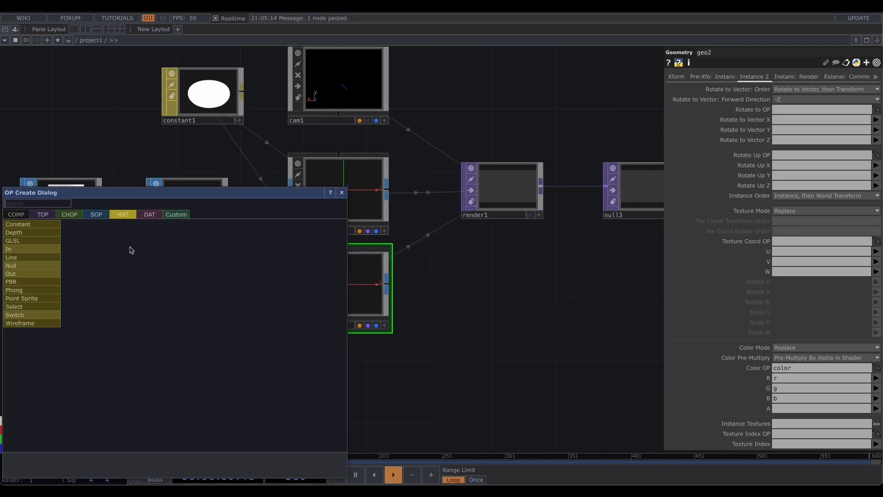
left_click(28, 256)
left_click(189, 348)
left_click_drag(217, 343, 249, 326)
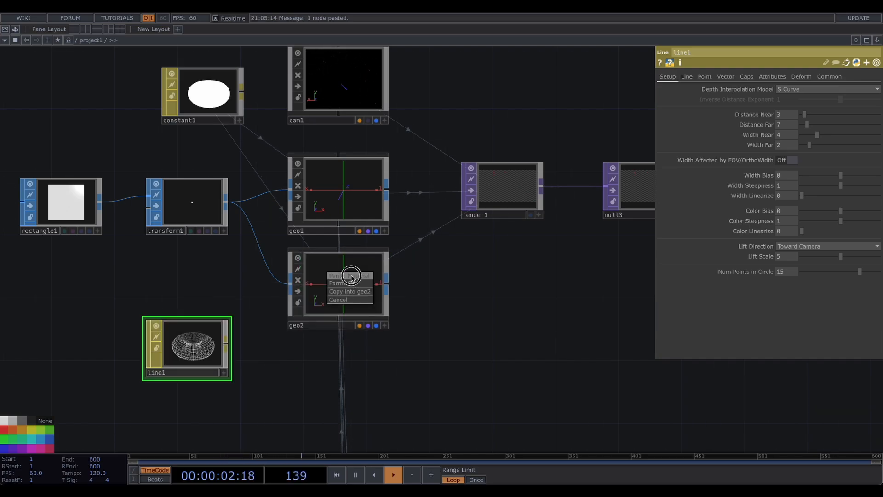
left_click(349, 292)
- Set line1's Width Near and Width Far to 0.7
scroll(331, 347, "up", 3)
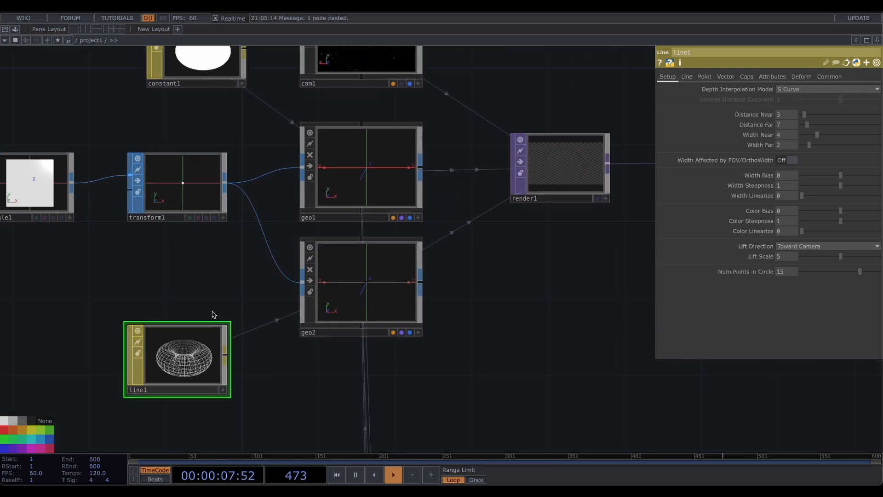
left_click_drag(204, 275, 192, 263)
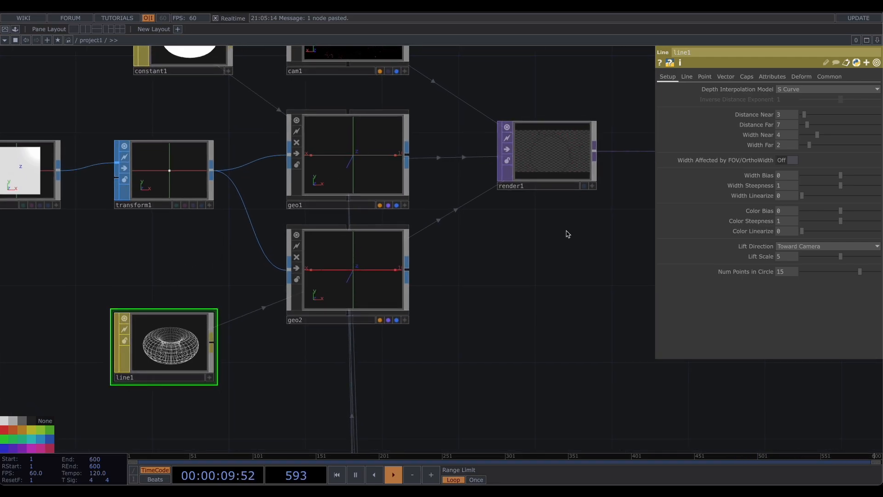
left_click_drag(785, 145, 785, 147)
left_click(784, 142)
left_click(757, 136)
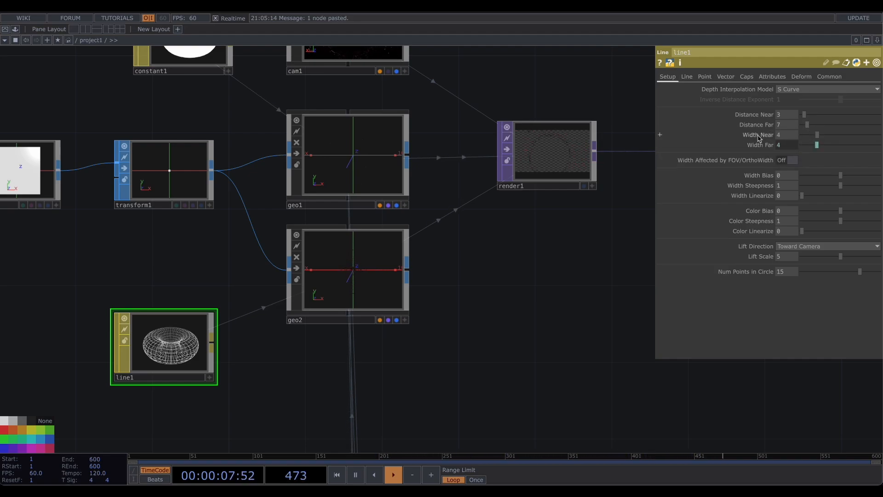
left_click_drag(818, 137, 799, 138)
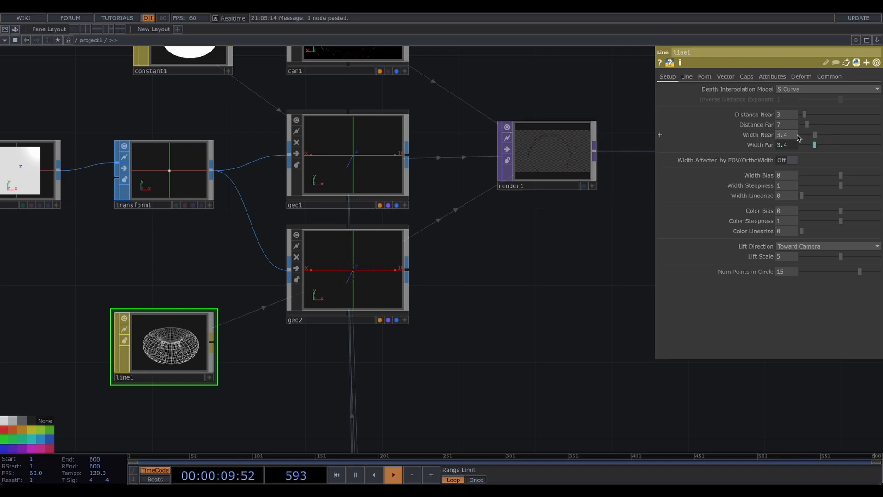
left_click(778, 137)
type("0.7")
key("Return")
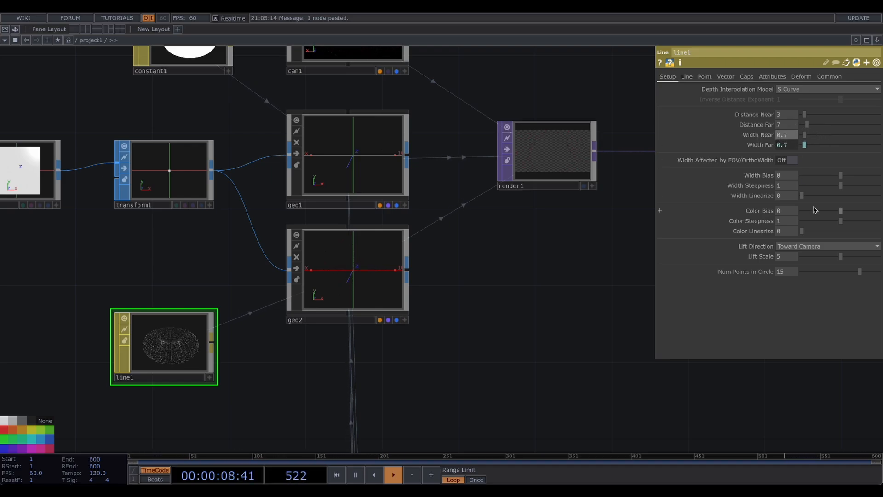
- Set line1's Line Far Color to white
left_click(687, 77)
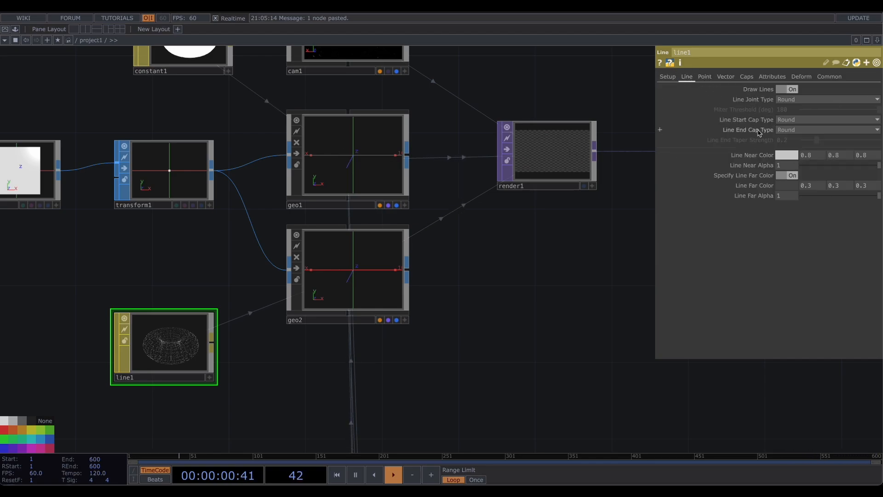
left_click(786, 186)
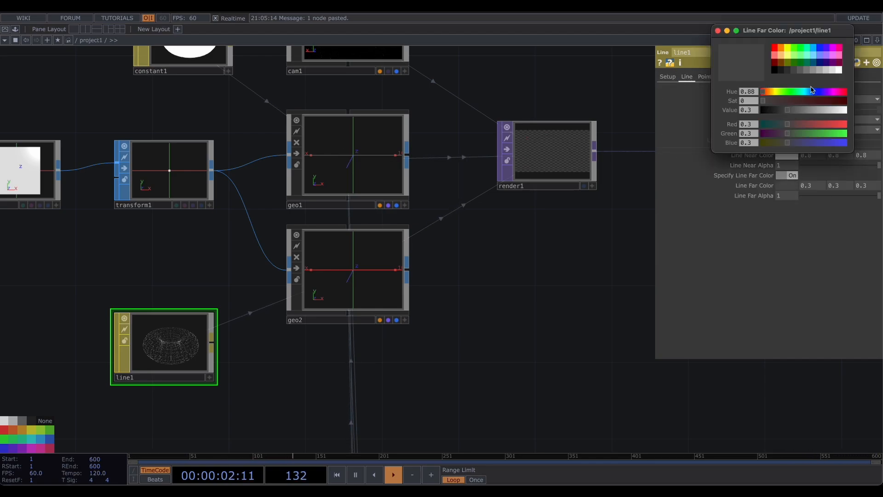
left_click(840, 71)
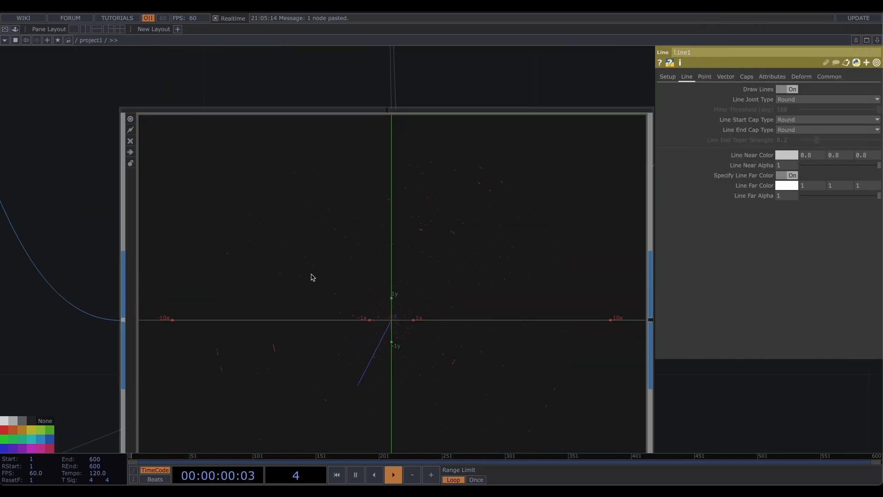
- Clear geo2's instance Color OP and its R, G, B channel fields
scroll(313, 276, "up", 5)
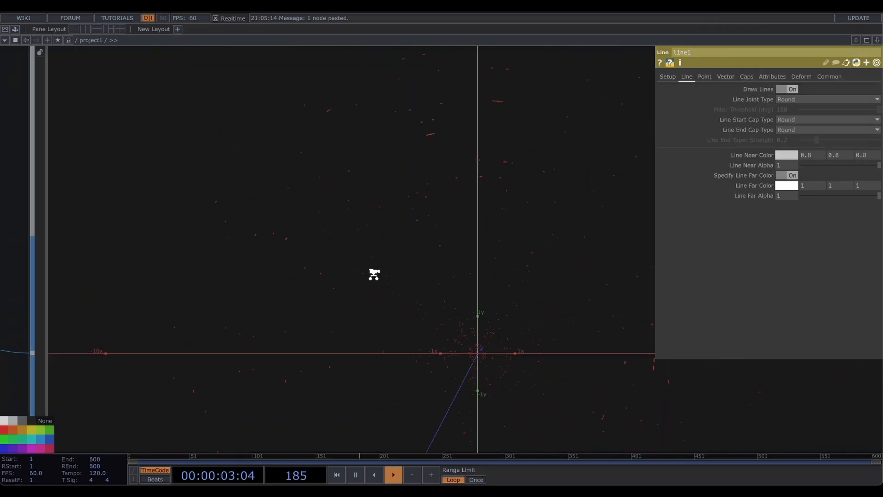
scroll(375, 273, "down", 5)
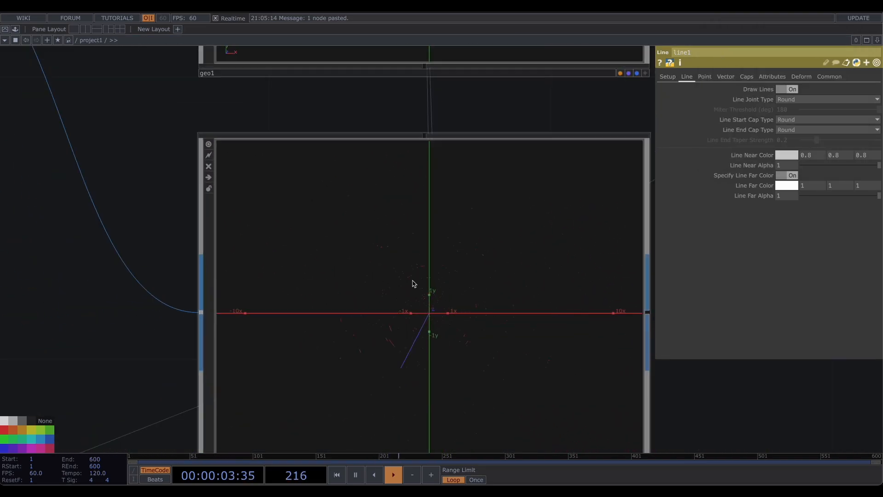
left_click(414, 282)
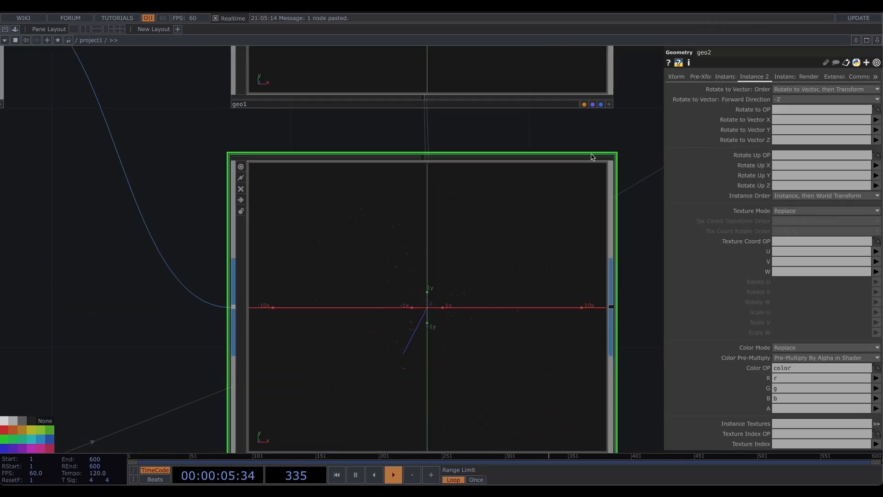
left_click_drag(645, 212, 631, 184)
left_click_drag(801, 370, 762, 396)
key("BackSpace")
key("BackSpace")
key("BackSpace")
key("BackSpace")
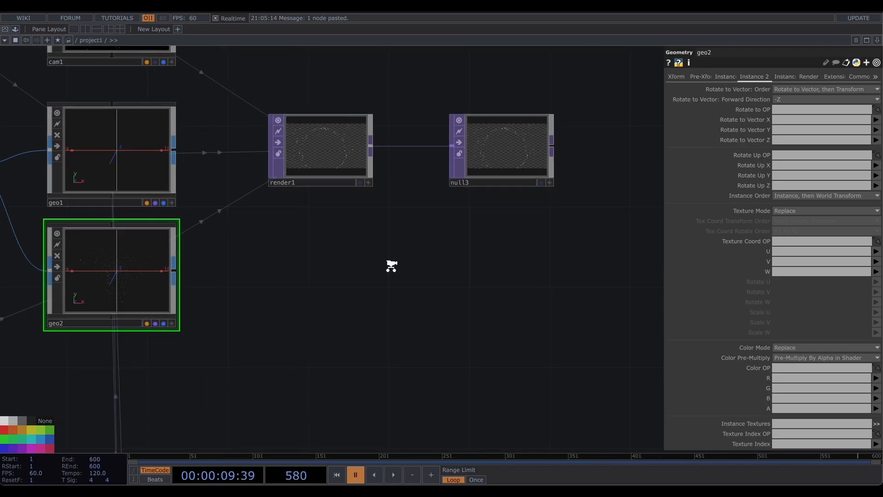
- Add a second Render TOP fed by geo2
scroll(391, 262, "down", 3)
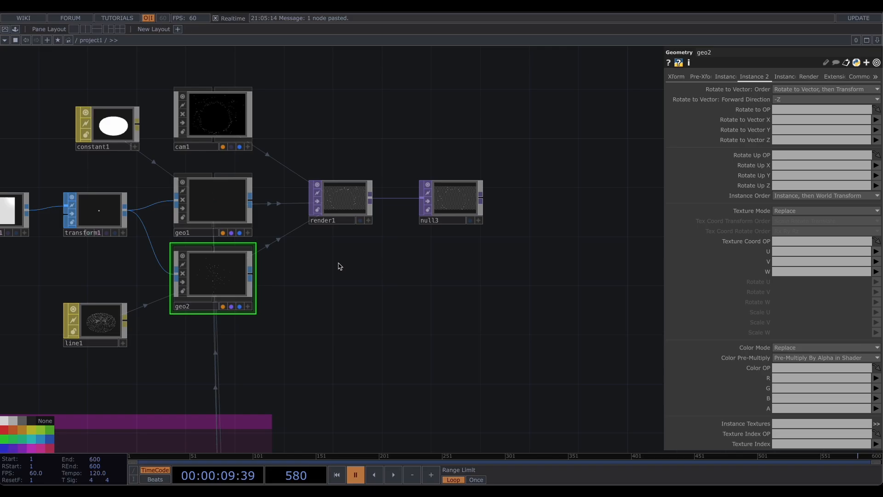
key("Tab")
left_click(191, 136)
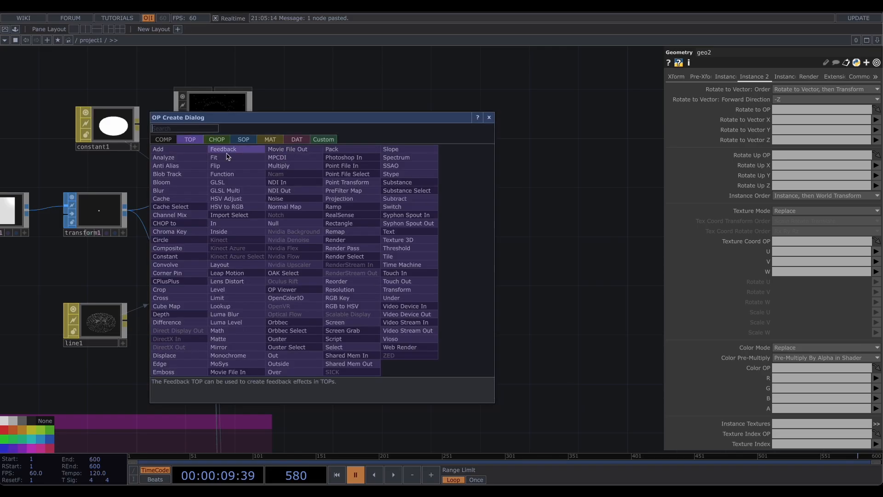
type("re")
left_click(346, 240)
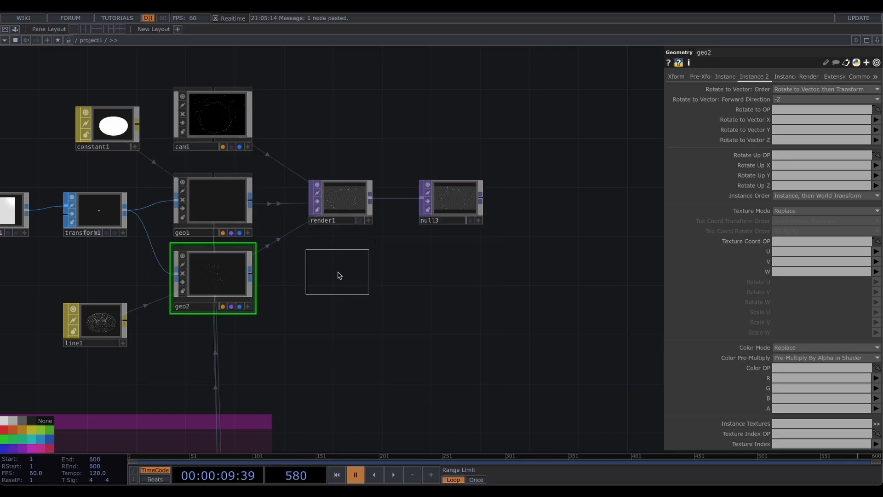
left_click(339, 272)
- Assign geo1 as render1's geometry and geo2 as render2's geometry
left_click(307, 213)
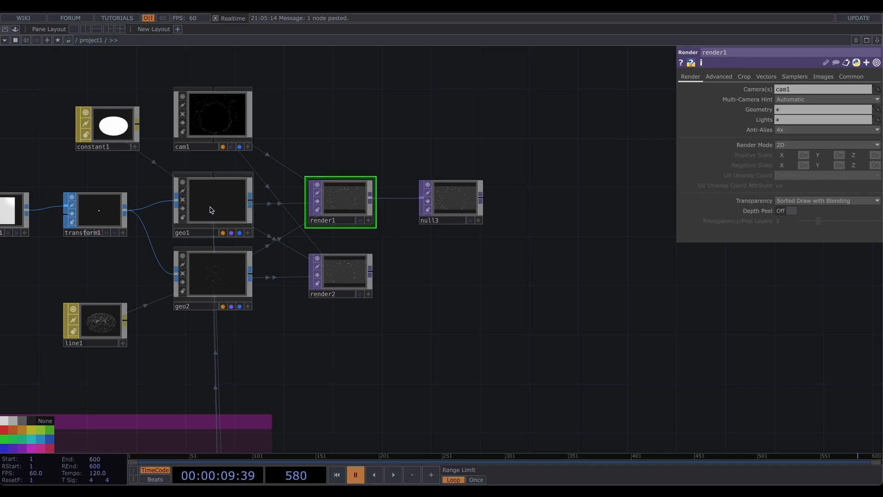
left_click_drag(210, 210, 818, 110)
left_click(319, 285)
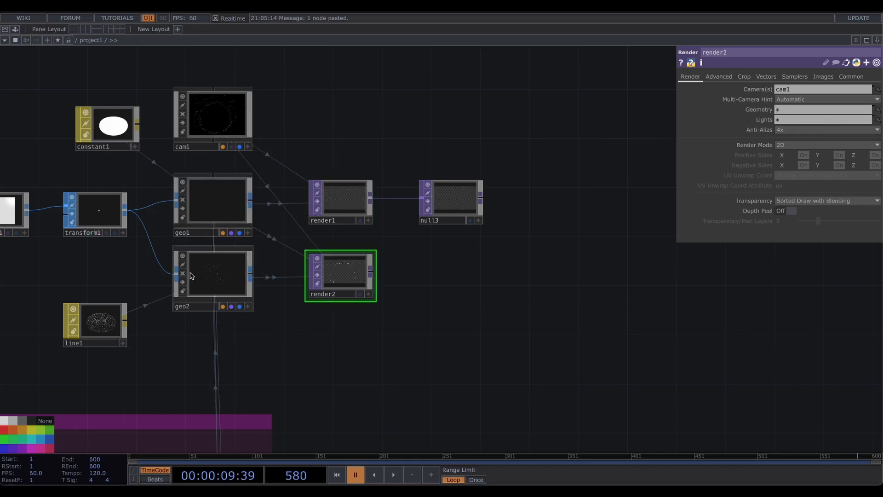
left_click_drag(191, 276, 800, 111)
- Add a Null TOP after render2
scroll(424, 260, "up", 3)
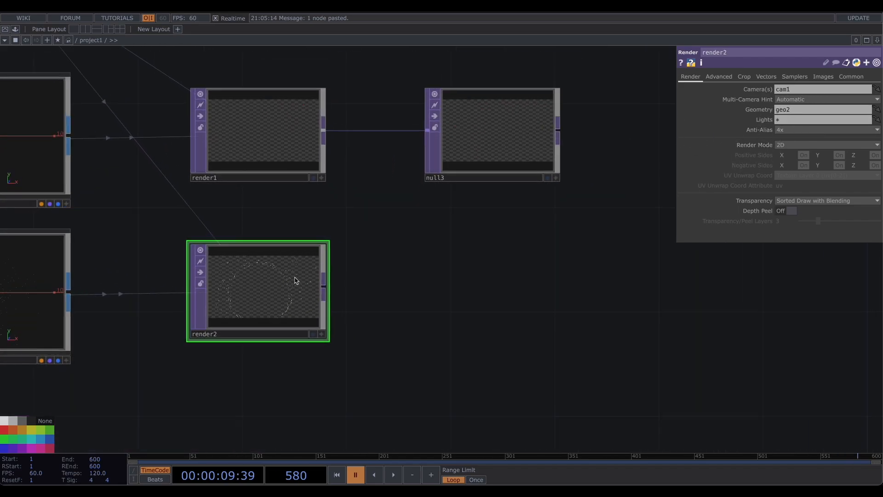
key("alt+n")
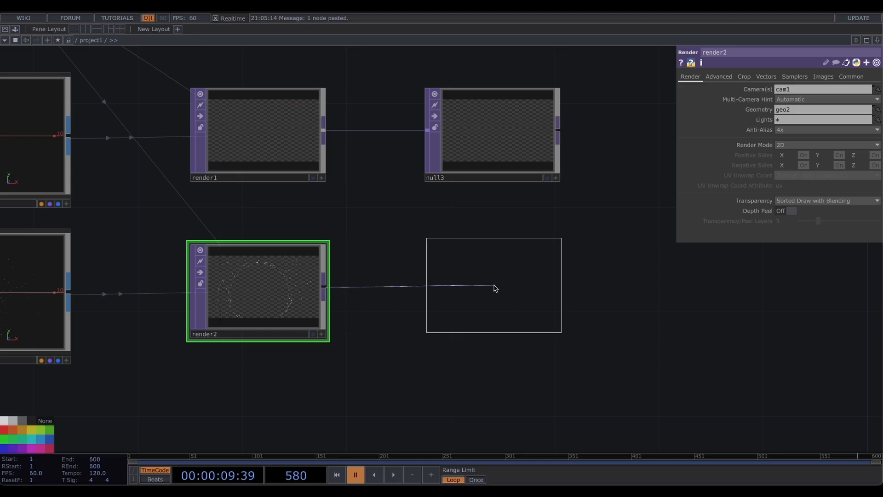
left_click(496, 292)
- Add a Composite TOP combining null3 and null4 as its inputs
left_click_drag(571, 262, 338, 287)
key("Tab")
type("co")
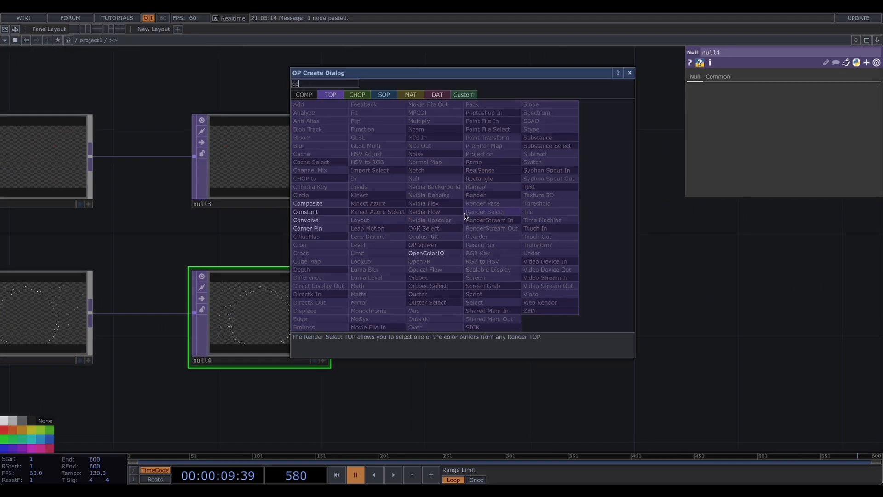
left_click(309, 207)
left_click(493, 187)
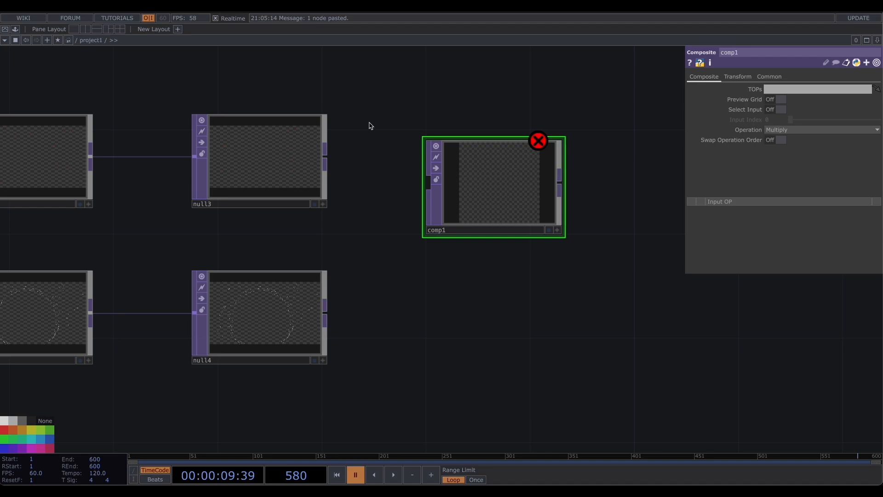
left_click(295, 177)
left_click(281, 285, "shift")
left_click_drag(325, 158, 489, 170)
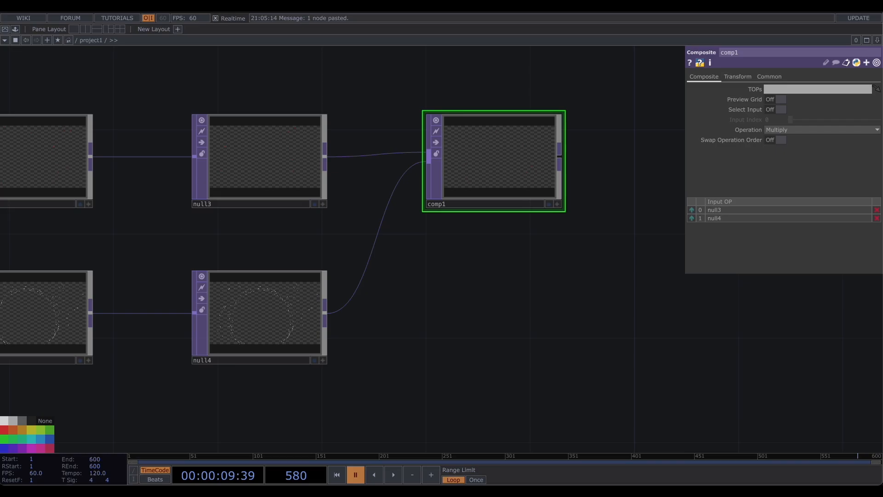
- Set the composite operation to Over and resume playback
left_click(782, 130)
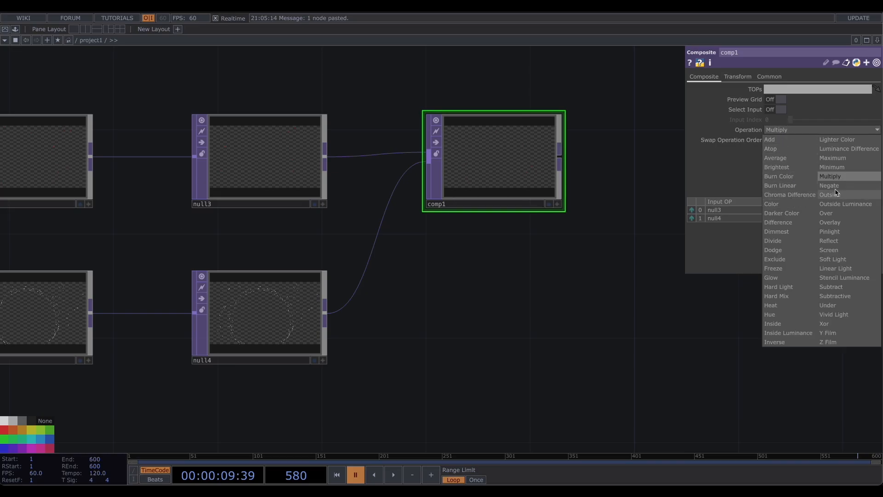
left_click(840, 213)
scroll(504, 193, "up", 5)
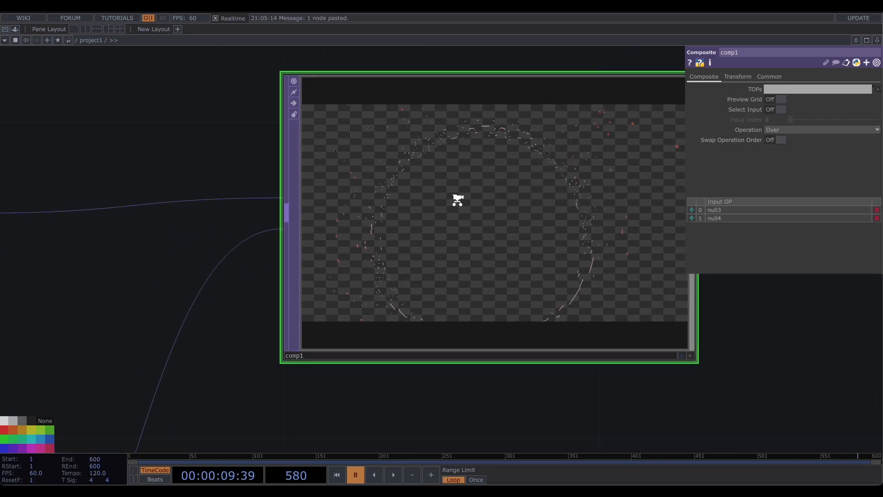
scroll(458, 200, "up", 3)
key("space")
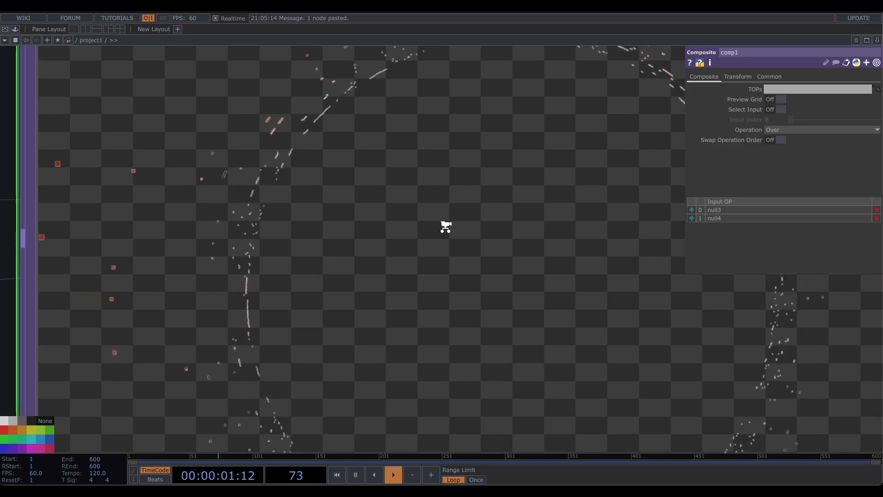
- Add an annotation box enclosing the whole rendering network and title it RENDERING
scroll(446, 227, "down", 8)
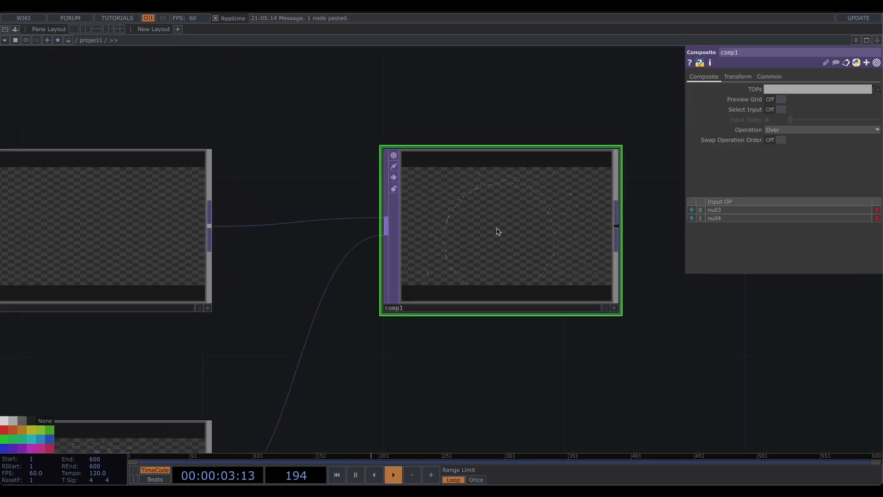
scroll(497, 232, "down", 4)
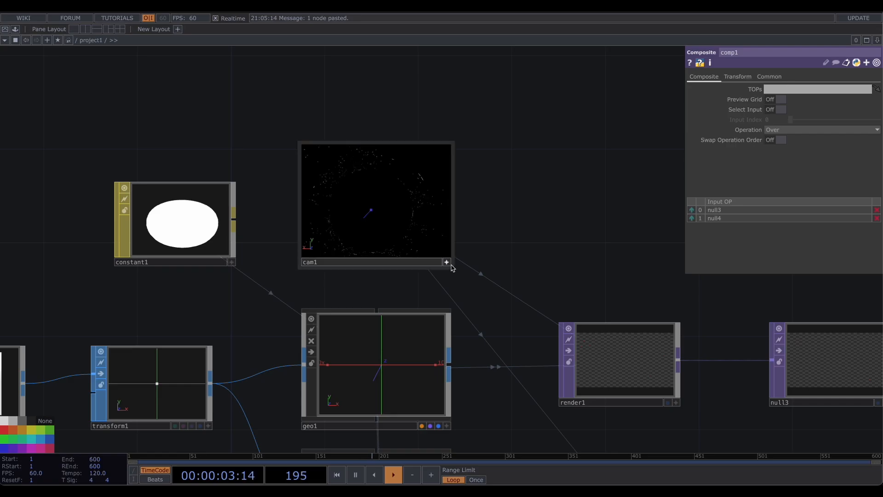
scroll(469, 213, "down", 5)
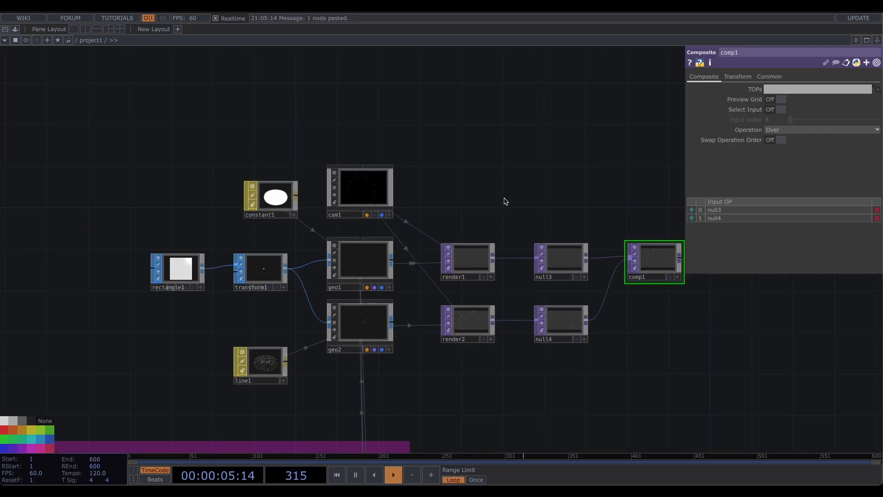
right_click(163, 153)
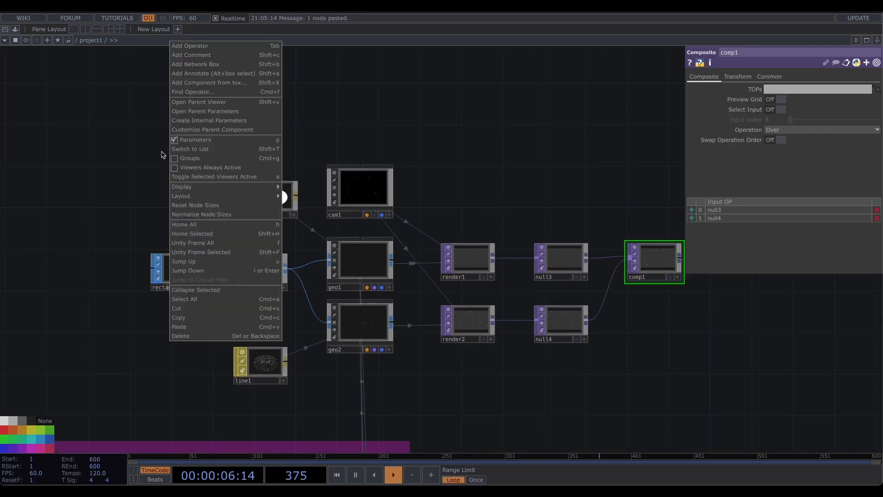
left_click(219, 75)
mouse_move(215, 126)
left_mouse_down()
mouse_move(161, 123)
mouse_move(193, 131)
mouse_move(167, 130)
left_mouse_up()
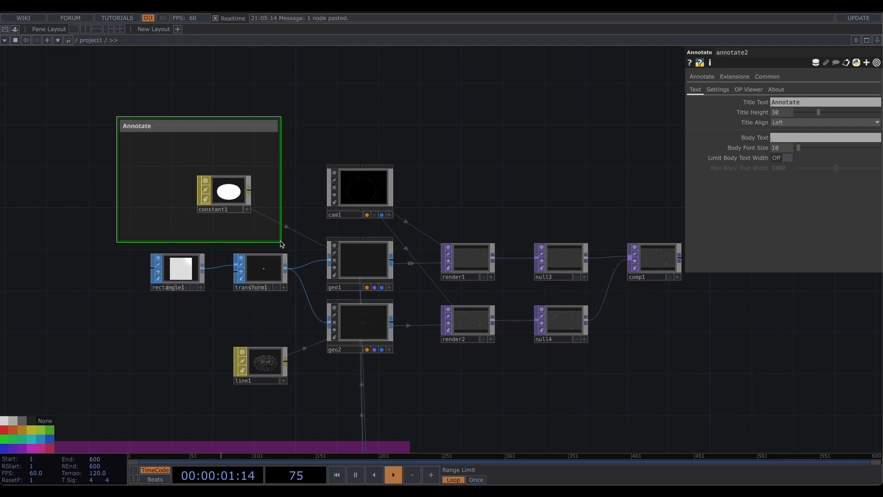
mouse_move(282, 244)
left_mouse_down()
mouse_move(560, 380)
mouse_move(688, 426)
mouse_move(684, 408)
mouse_move(698, 396)
left_mouse_up()
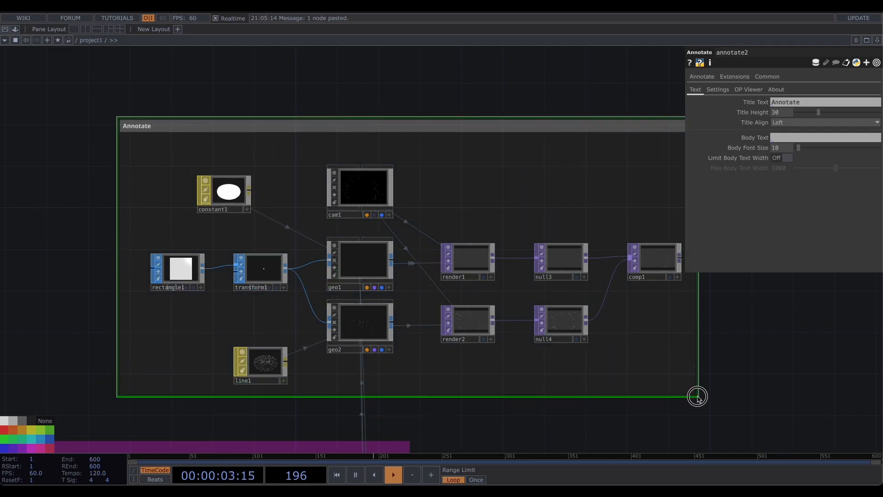
double_click(129, 127)
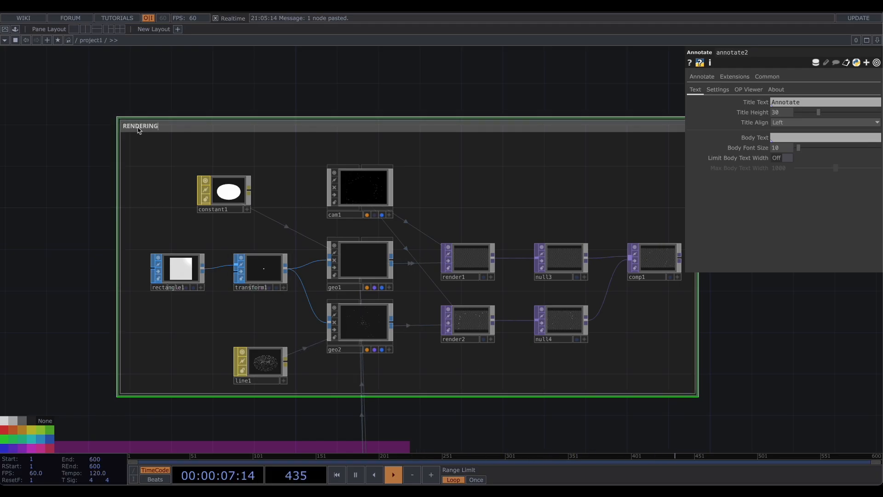
type("RENDERING")
key("Return")
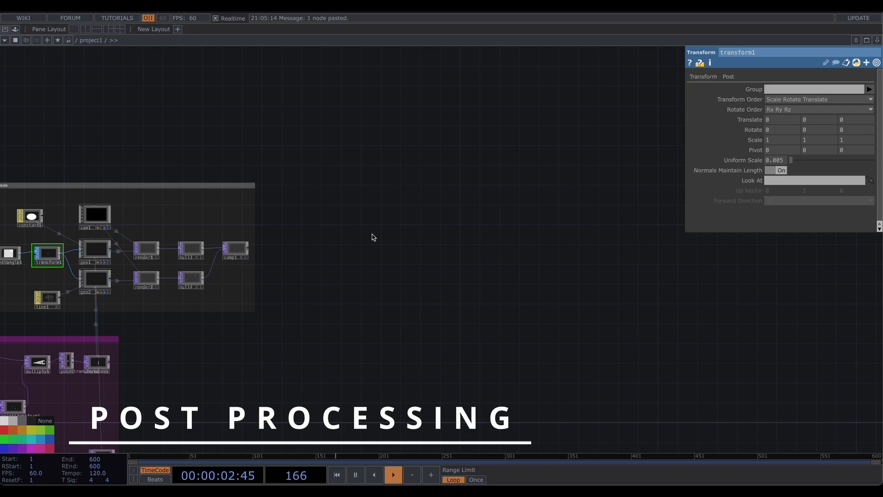
- Append a Null TOP after comp1 and a Feedback TOP after that null
scroll(313, 230, "up", 10)
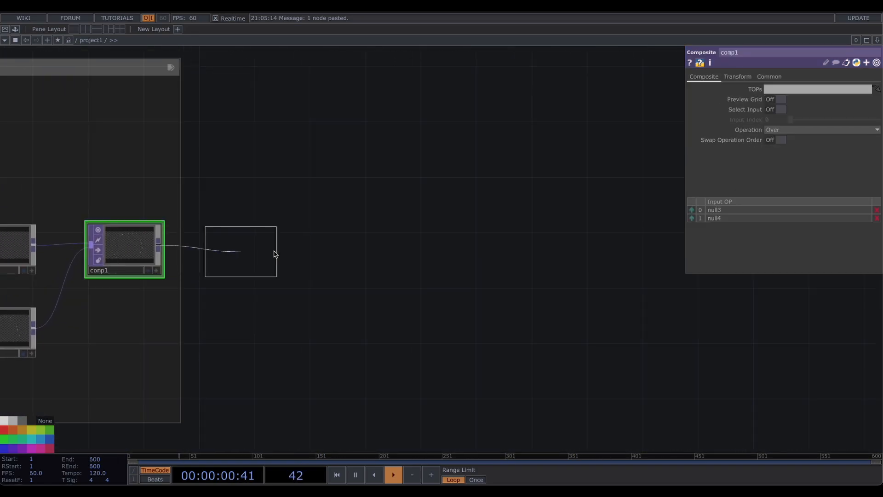
left_click(334, 251)
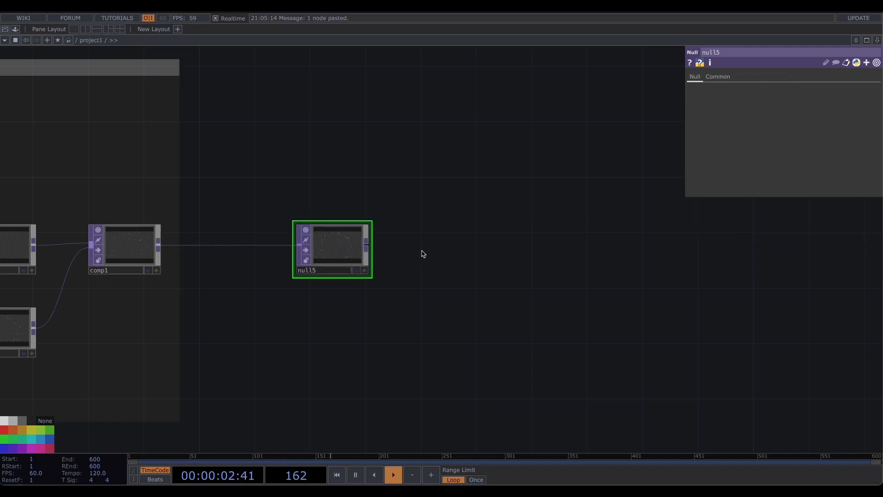
left_click_drag(420, 253, 243, 250)
left_click(195, 253)
left_click(262, 188)
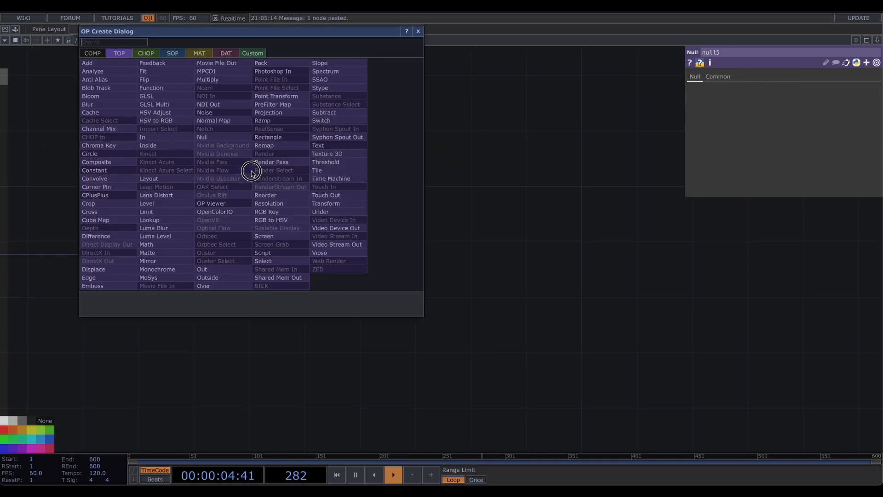
type("feed")
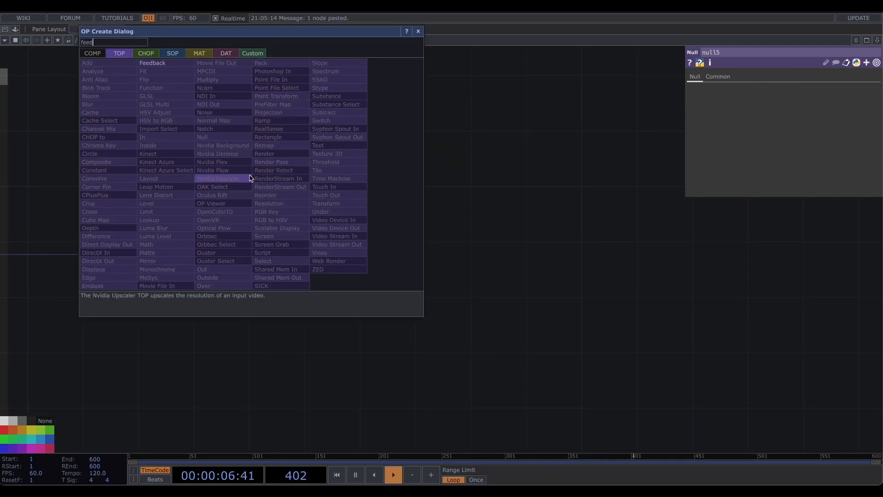
left_click(154, 63)
left_click(281, 178)
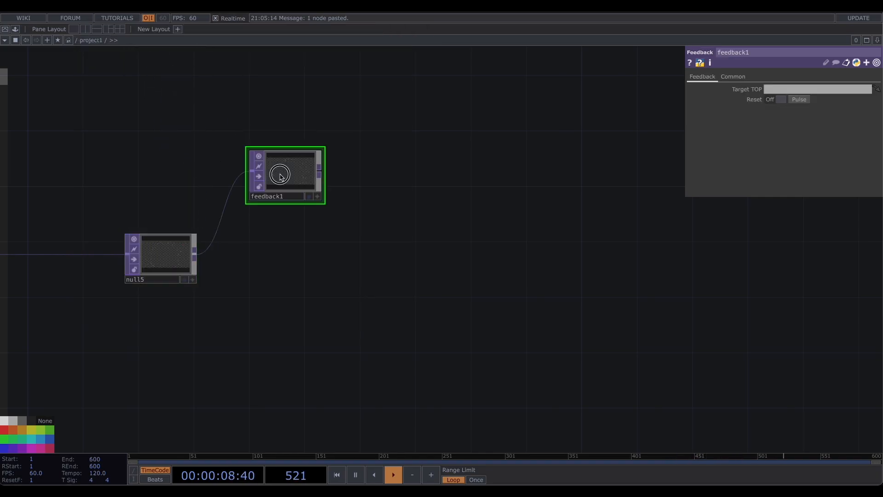
- Add a Level TOP after the feedback node
left_click_drag(364, 171, 255, 168)
left_click(213, 169)
left_click(291, 170)
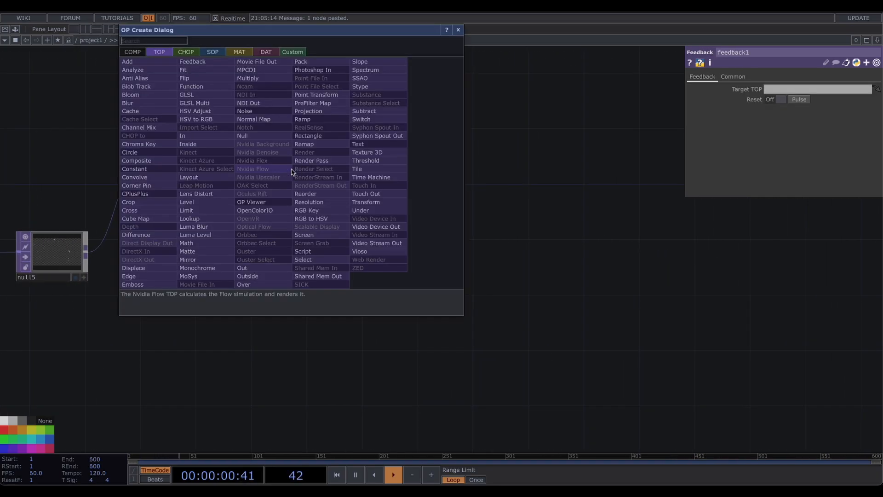
type("lv")
key("BackSpace")
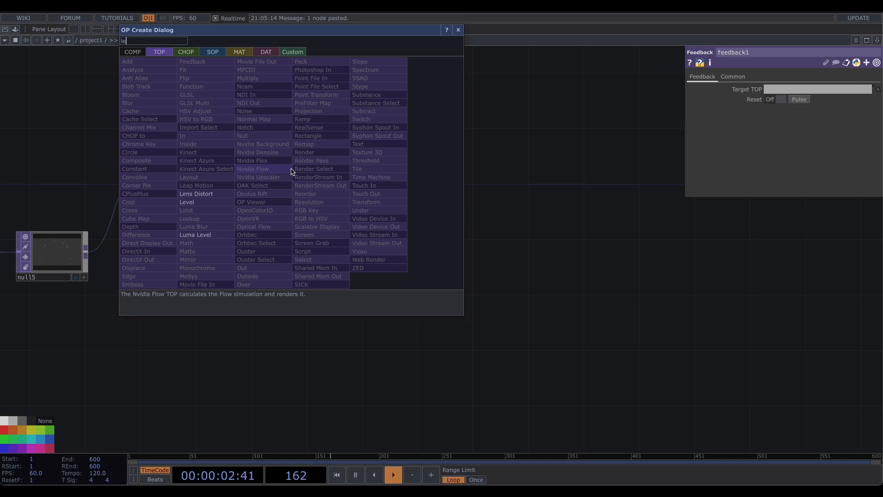
type("e")
left_click(220, 201)
left_click(328, 172)
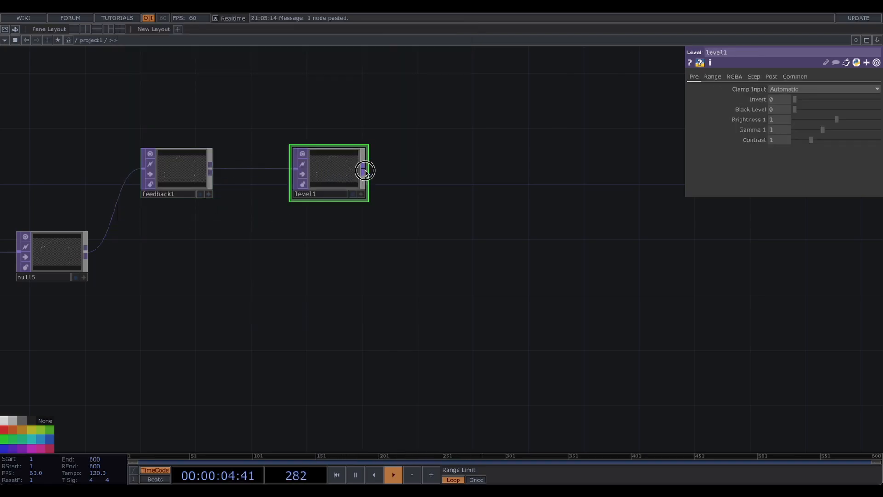
- Add an Over TOP fed by level1 and null5
left_click(365, 171)
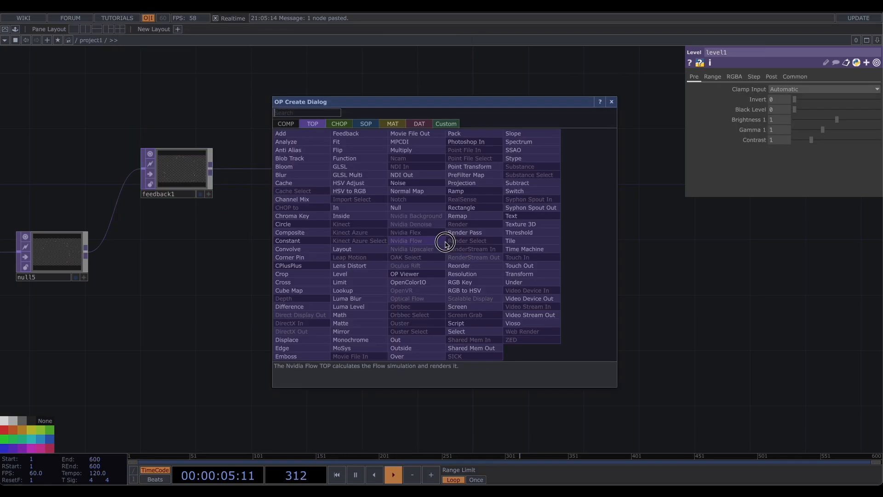
left_click(415, 356)
left_click(443, 251)
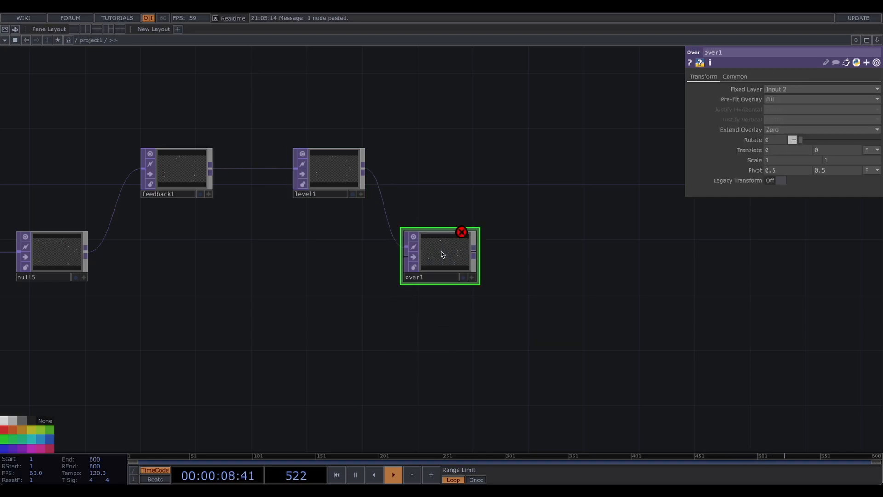
left_click(85, 252)
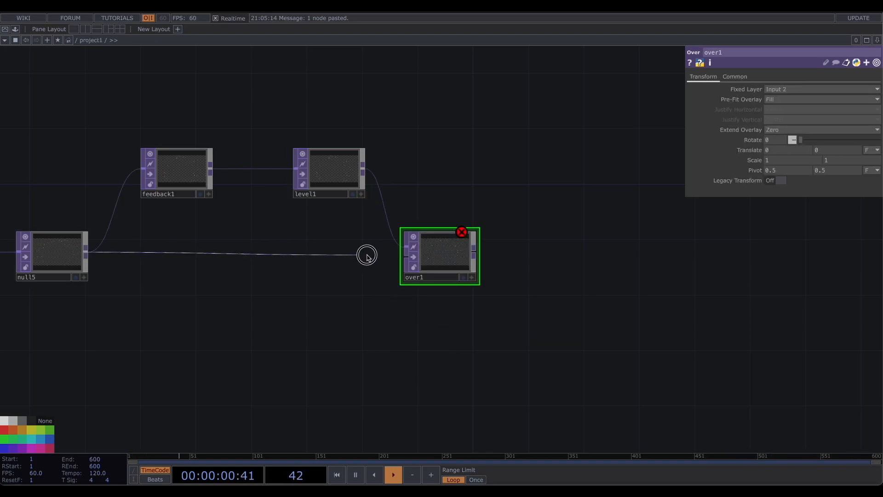
left_click(404, 257)
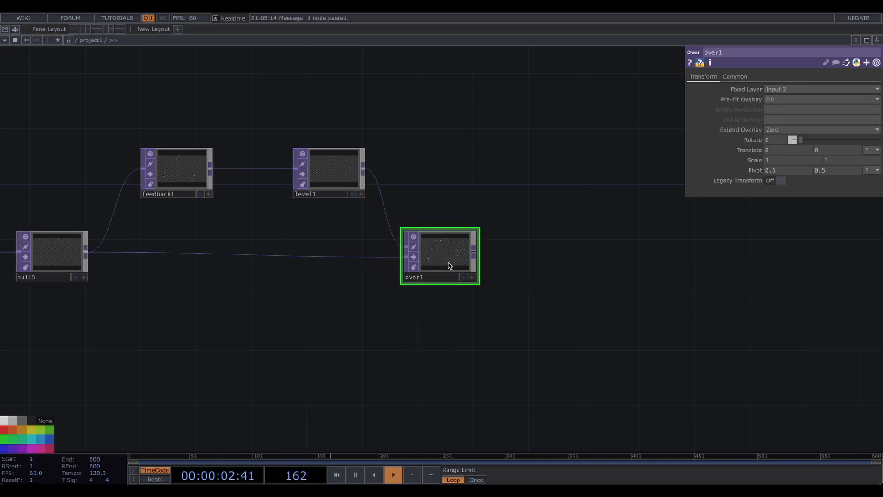
- Set feedback1's Target TOP to over1
left_click_drag(454, 263, 186, 182)
mouse_move(433, 259)
left_mouse_down()
mouse_move(420, 245)
mouse_move(433, 262)
left_mouse_up()
left_click_drag(360, 232, 112, 227)
- Add an Out TOP after over1 and turn on its display as the network background
left_click(212, 249)
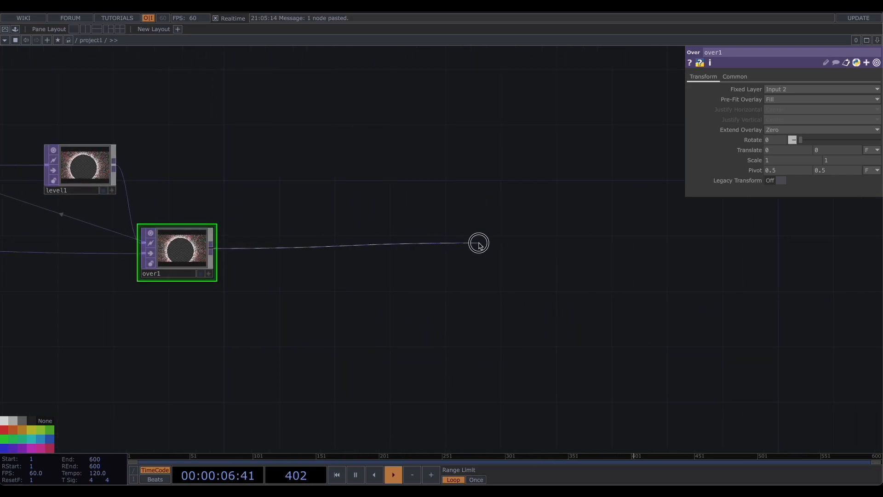
left_click(479, 243)
type("out")
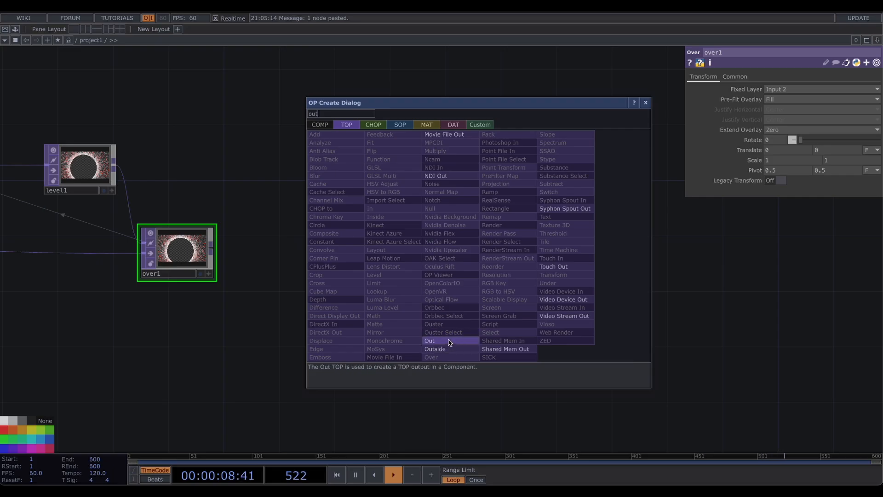
left_click(430, 341)
left_click(567, 268)
left_click(595, 289)
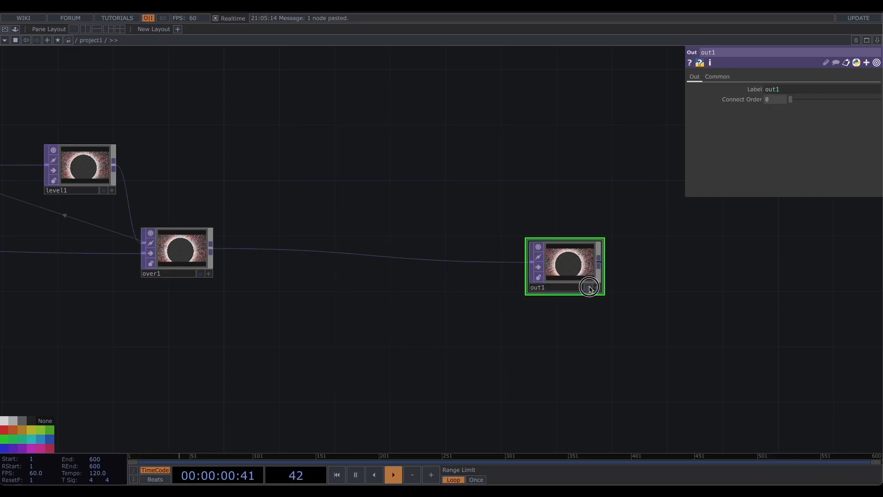
left_click(588, 288)
- Rearrange the feedback and over nodes in the post-processing chain
left_click_drag(157, 166, 321, 207)
left_click_drag(176, 257, 312, 271)
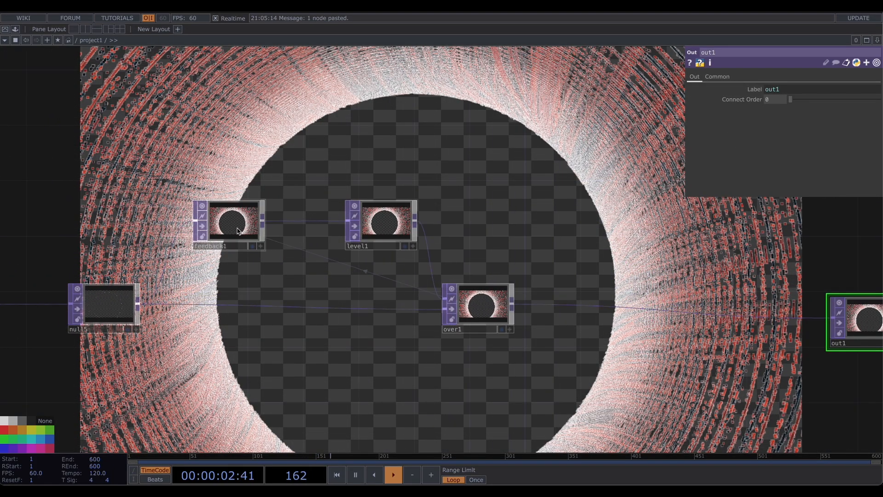
left_click(230, 226)
- Insert a Transform TOP between over1 and out1 and turn on its Comp Over Background Color
left_click_drag(750, 322, 470, 285)
right_click(496, 279)
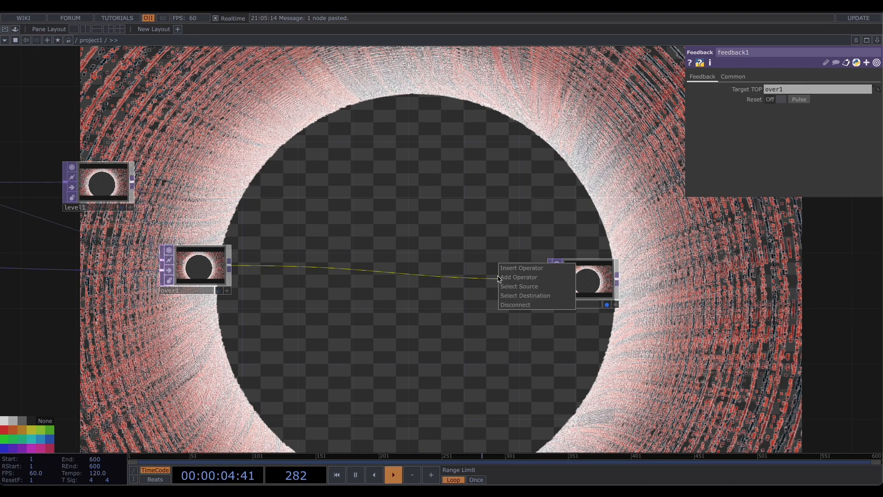
left_click(515, 269)
type("tr")
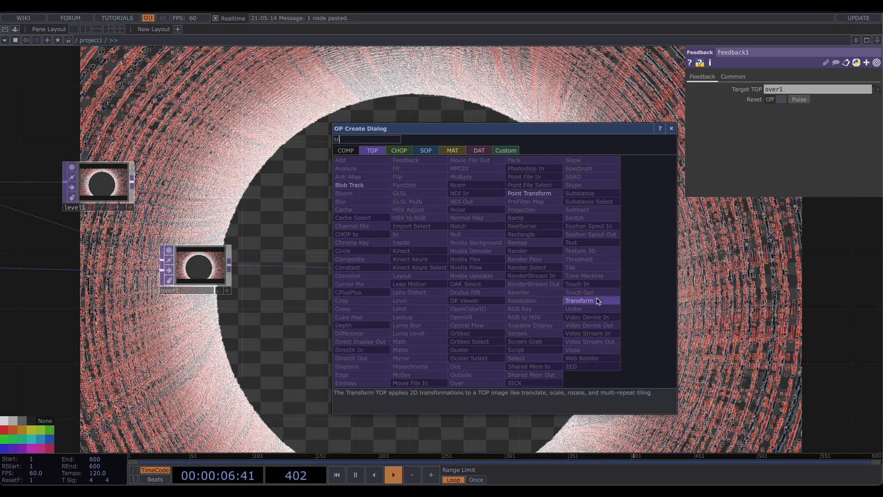
left_click(579, 300)
left_click(492, 280)
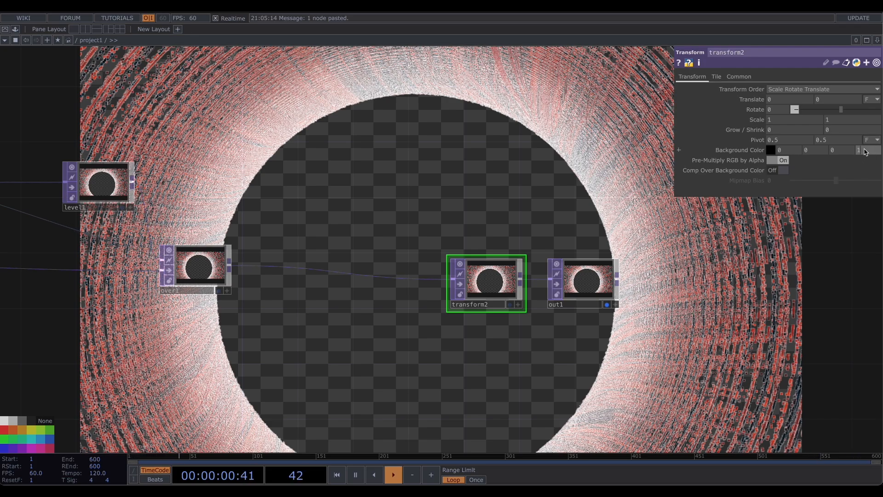
left_click(782, 172)
- Reset feedback1 with its Reset pulse
left_click_drag(298, 198, 637, 192)
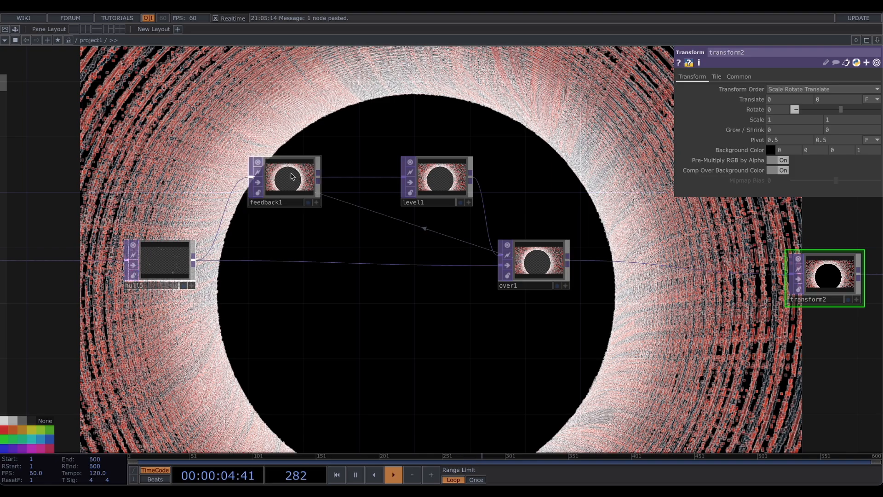
left_click(292, 177)
left_click(800, 99)
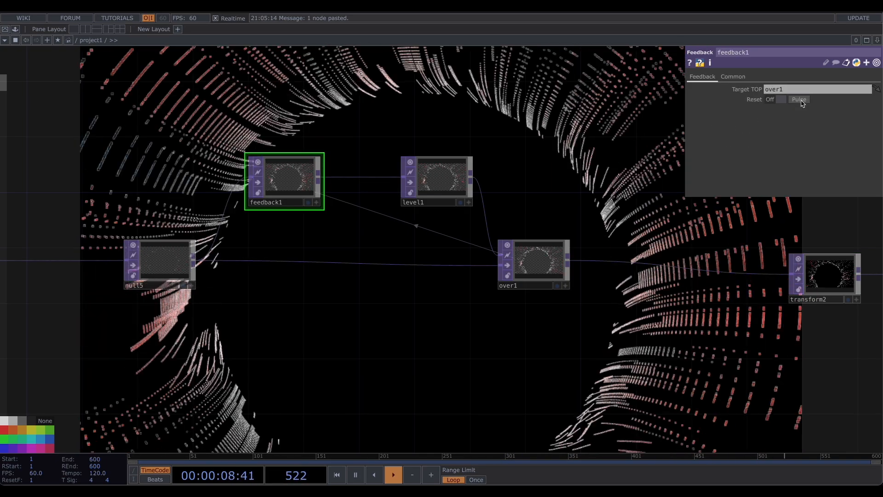
left_click(801, 100)
- Set level1's post Opacity to 0.78
left_click(439, 180)
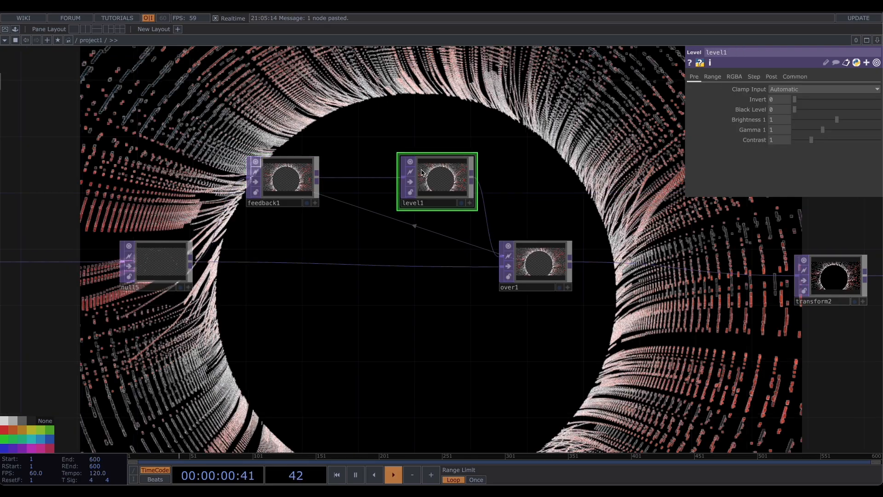
scroll(449, 180, "up", 3)
left_click(775, 76)
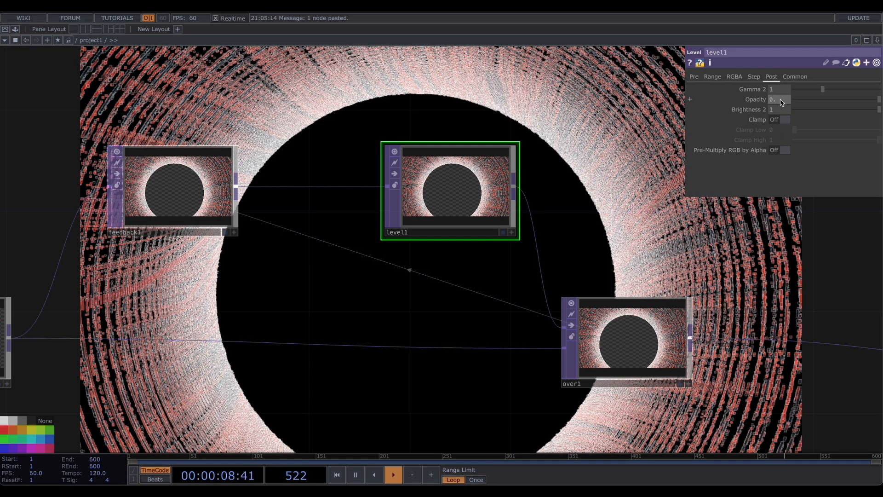
key("Return")
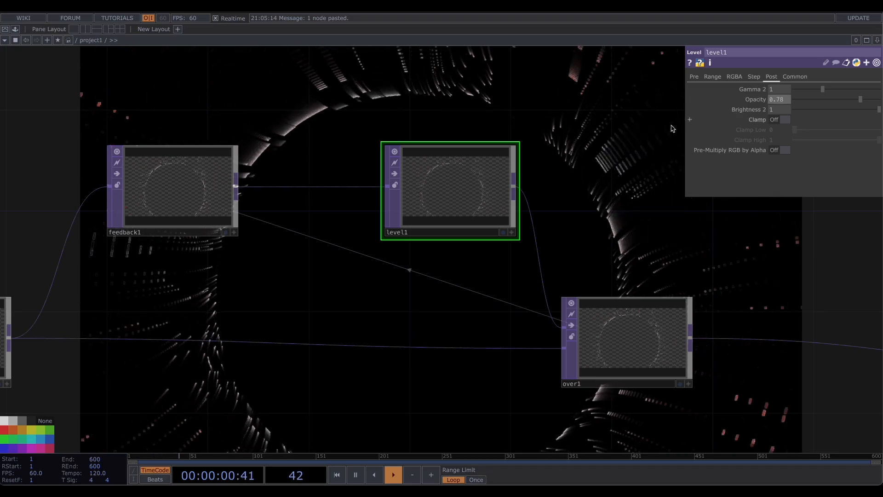
- Add a Blur TOP branching from over1's output
scroll(506, 184, "down", 6)
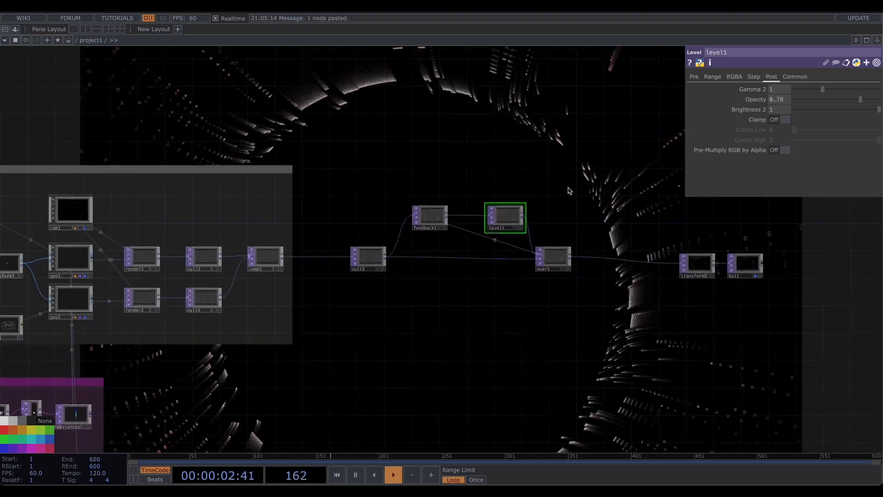
scroll(569, 190, "down", 2)
left_click_drag(568, 166, 467, 162)
scroll(470, 158, "up", 2)
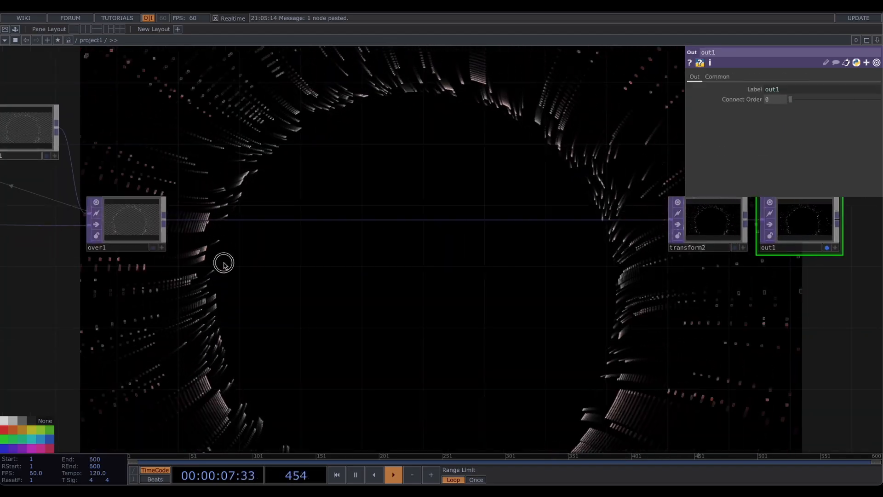
right_click(165, 220)
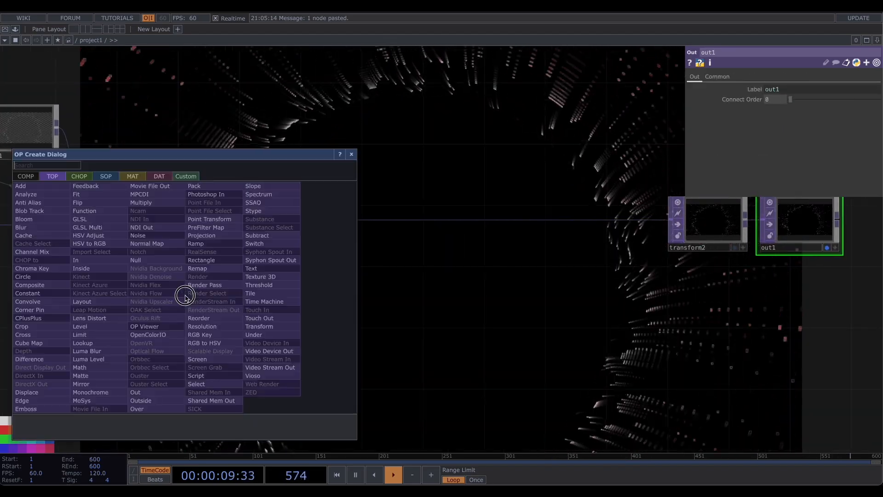
type("bl")
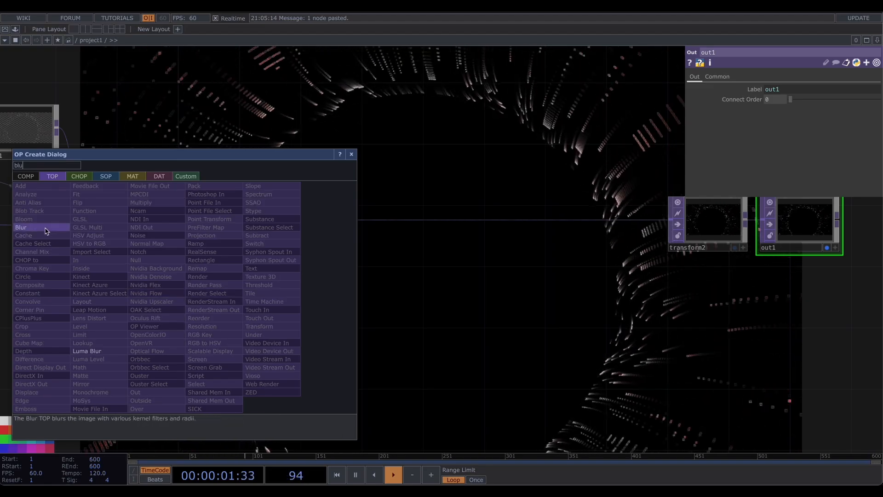
type("u")
left_click(46, 229)
left_click(220, 317)
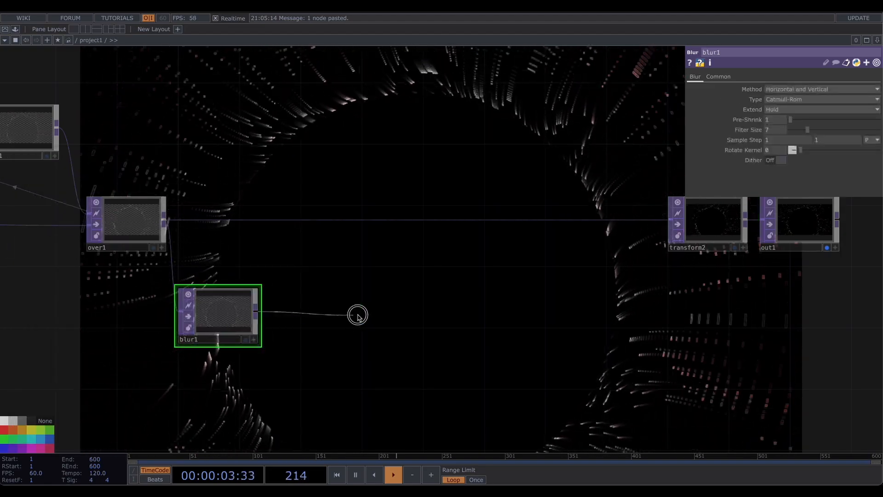
- Add a Transform TOP after blur1 and set blur1's Filter Size to 20
left_click(358, 316)
left_click(451, 348)
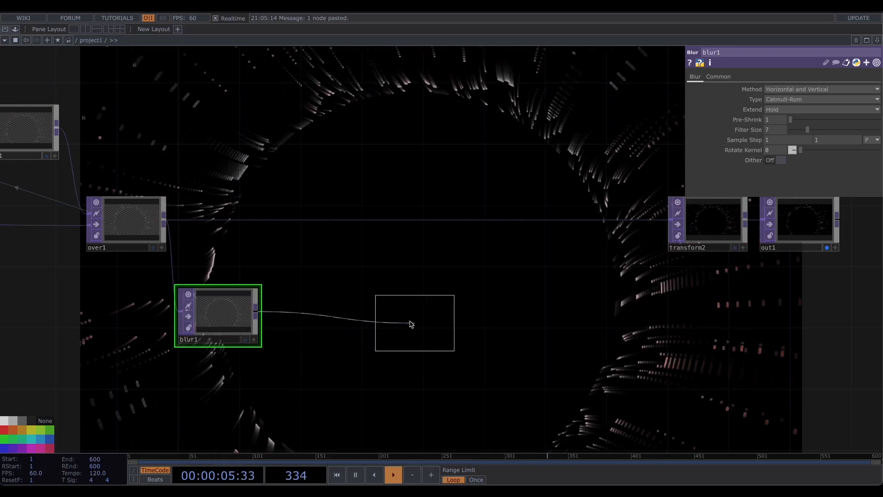
left_click(357, 321)
left_click_drag(311, 276, 364, 276)
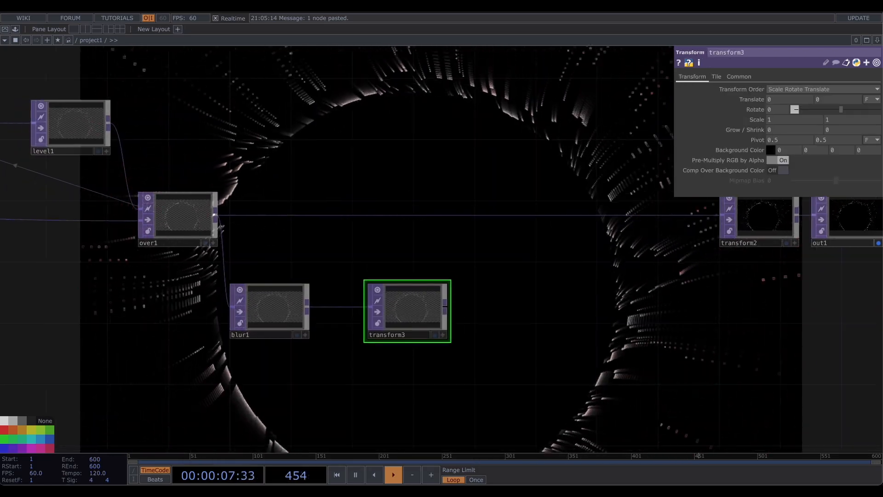
left_click(282, 305)
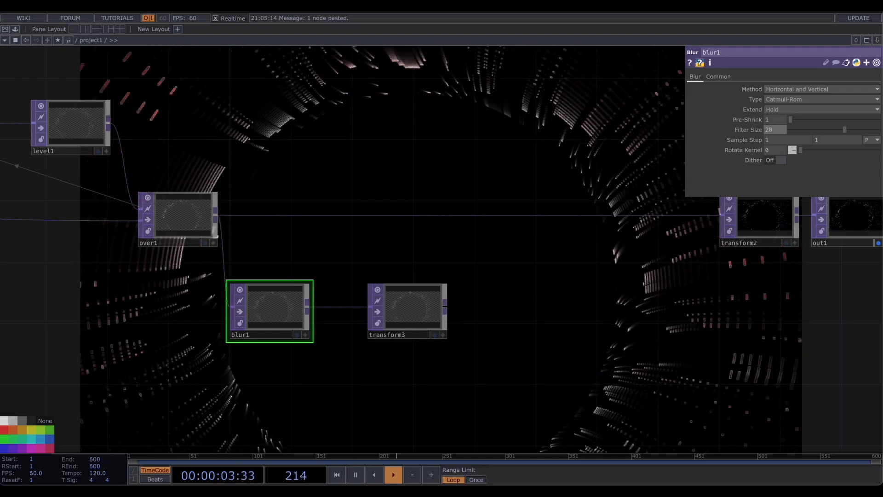
- Set transform3's Scale to 1.04 in both directions
left_click(400, 306)
scroll(405, 271, "up", 2)
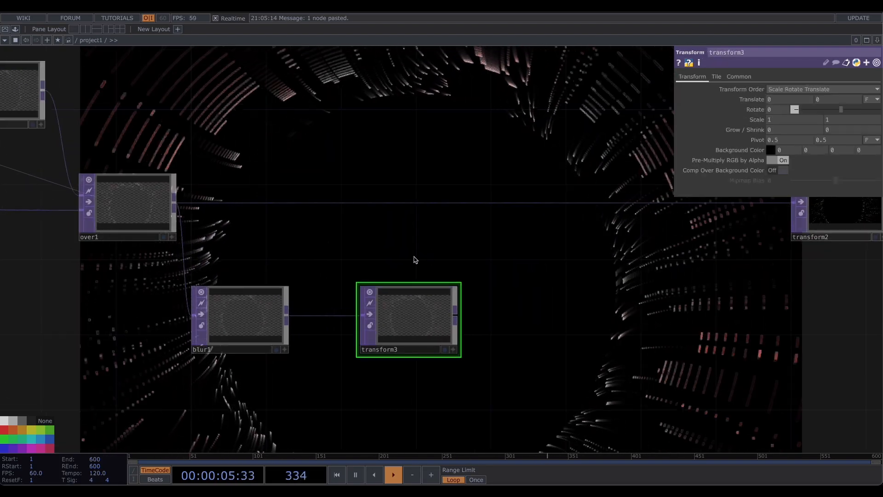
middle_click_drag(762, 122, 765, 131)
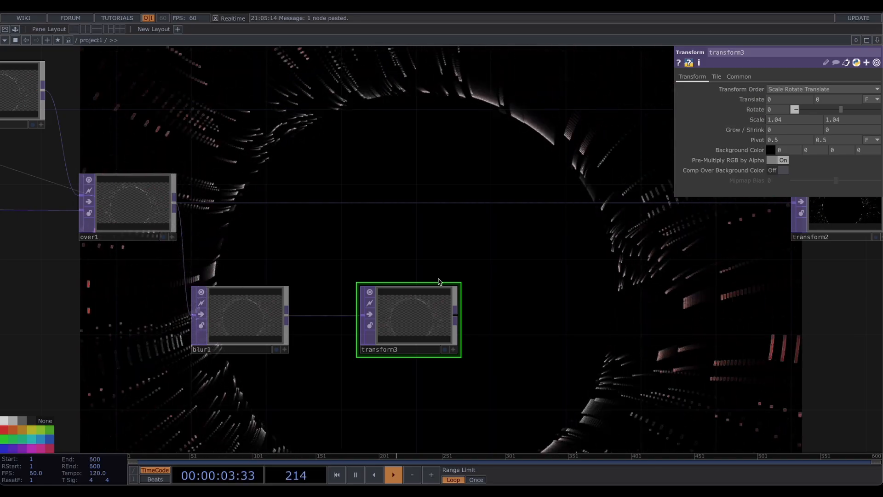
- Insert a Composite TOP on the wire between over1 and transform2
left_click_drag(521, 260, 361, 268)
right_click(440, 209)
left_click(449, 201)
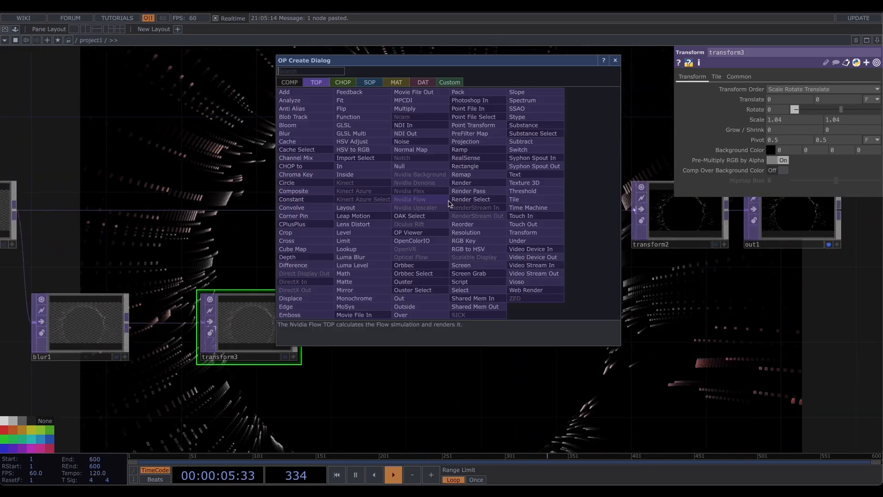
type("comp")
left_click(311, 191)
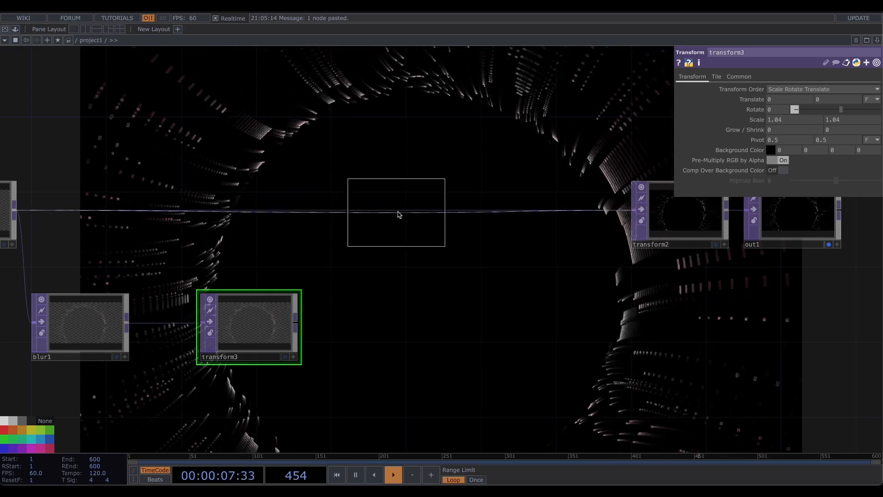
left_click(398, 214)
- Connect transform3 as comp2's second input and set the Operation to Over
left_click_drag(304, 328, 278, 213)
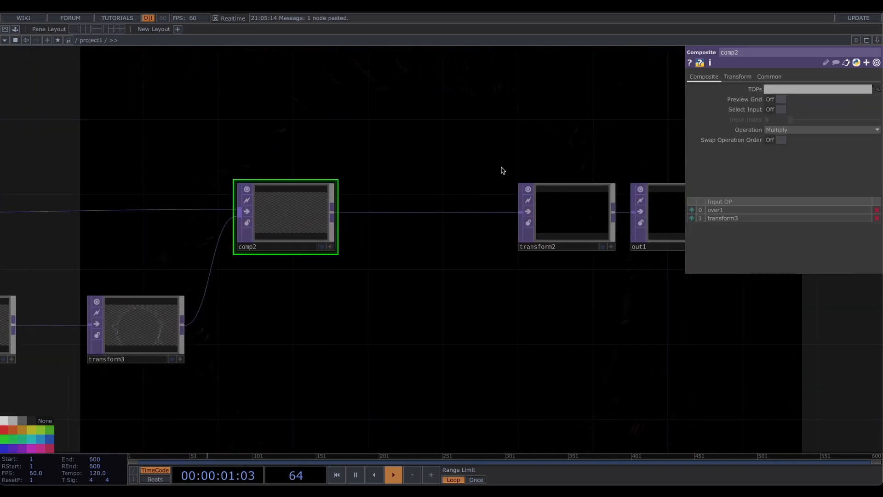
left_click(822, 129)
left_click(847, 215)
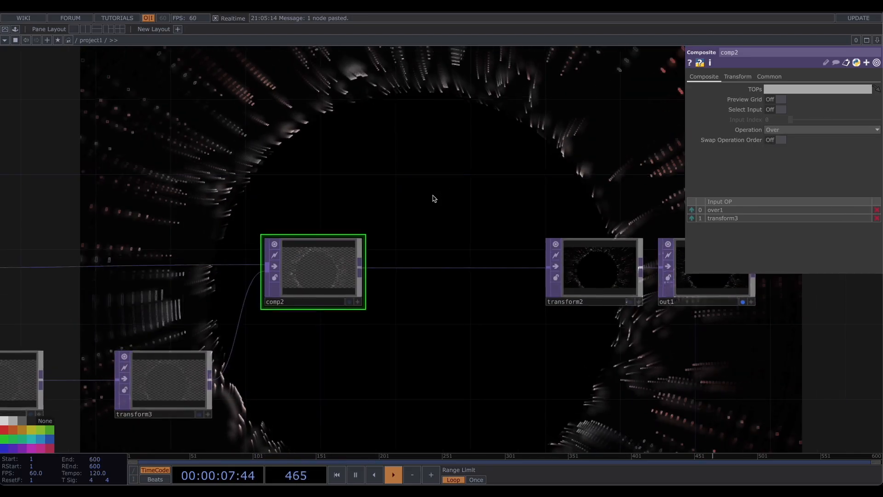
- Rearrange the blur, transform, composite and output nodes in the chain
left_click_drag(379, 192, 571, 145)
right_click_drag(112, 296, 465, 369)
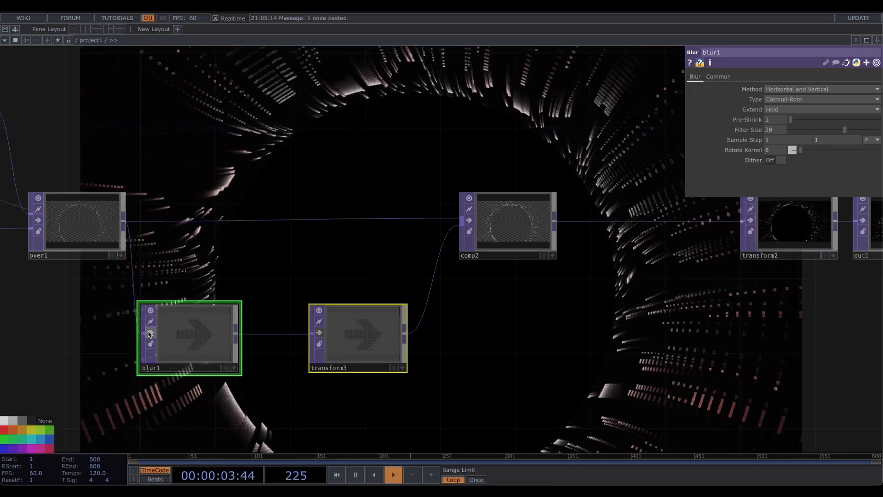
left_click_drag(187, 174, 252, 180)
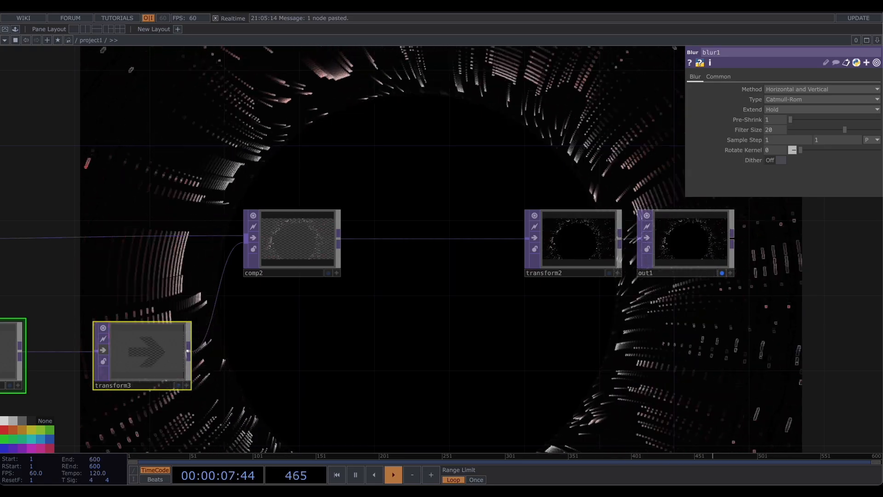
left_click_drag(502, 150, 343, 158)
right_click_drag(341, 170, 646, 290)
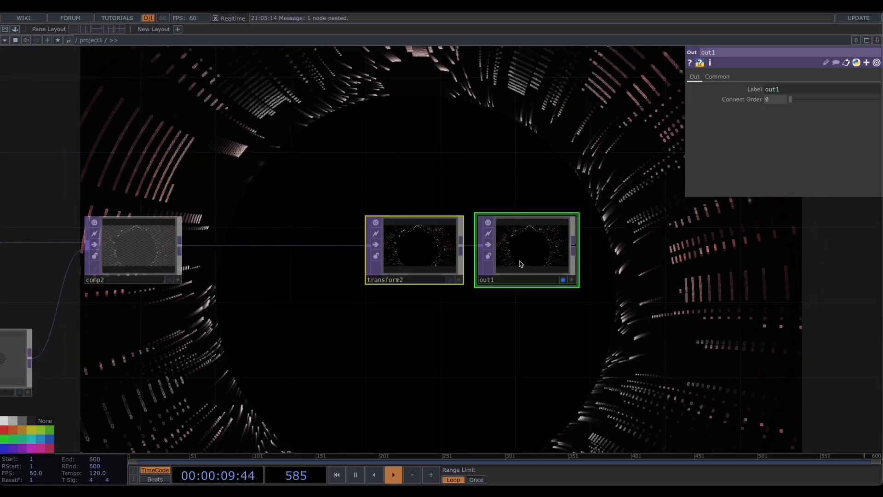
left_click_drag(515, 257, 780, 260)
left_click_drag(298, 232, 342, 231)
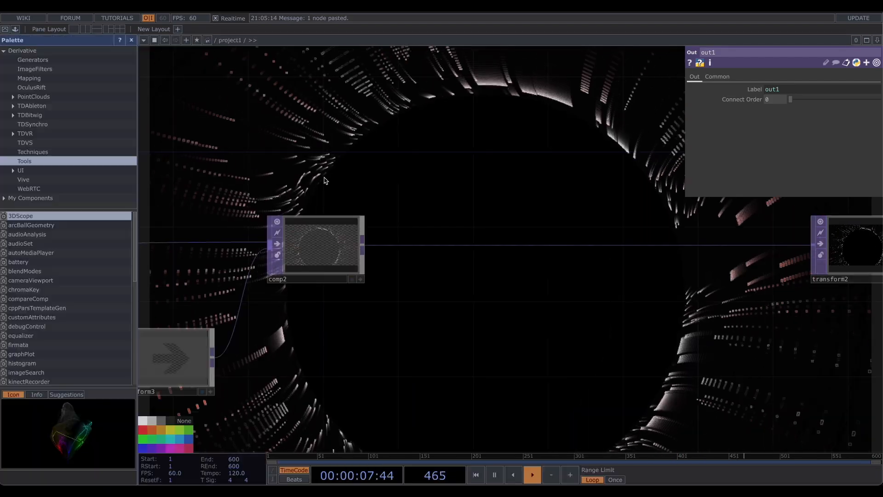
- Insert the bloom component from the palette's ImageFilters between comp2 and transform2
key("alt+l")
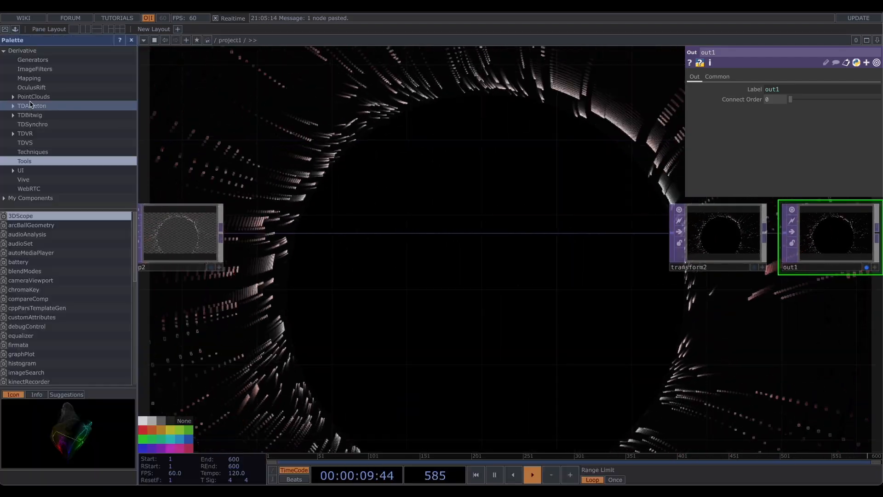
left_click(32, 69)
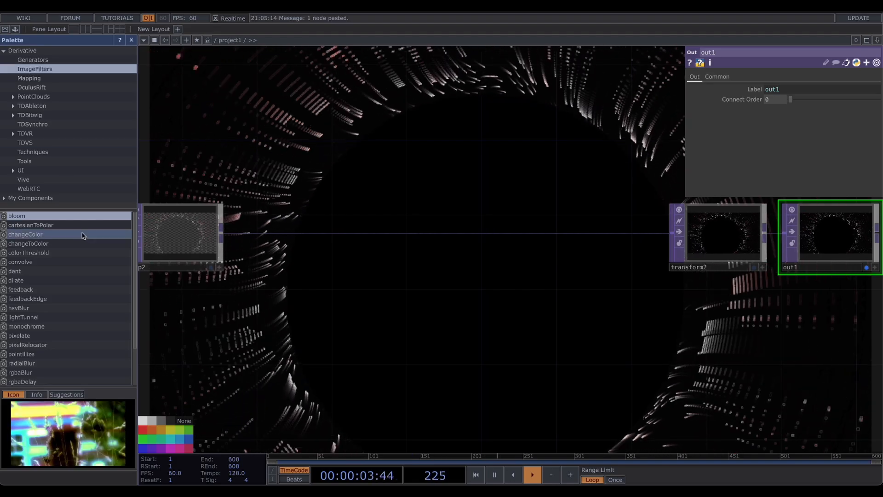
left_click_drag(28, 215, 349, 289)
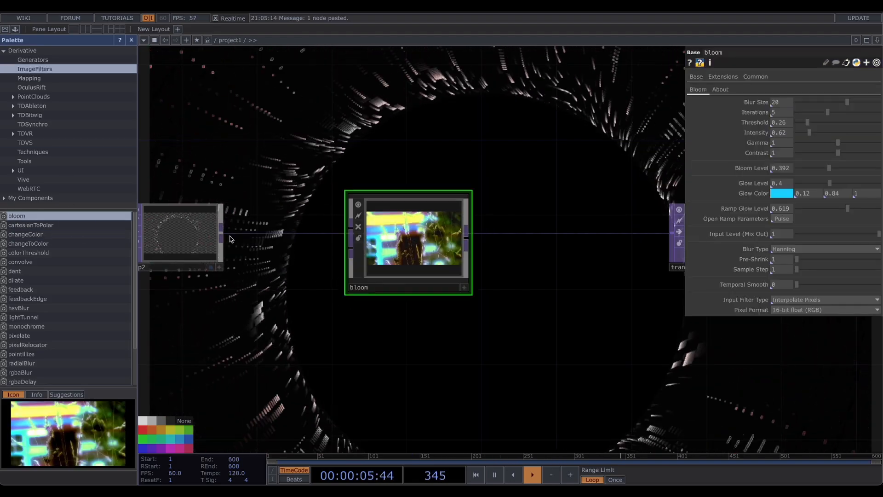
left_click_drag(235, 233, 351, 226)
left_click_drag(467, 238, 672, 233)
left_click_drag(408, 230, 373, 228)
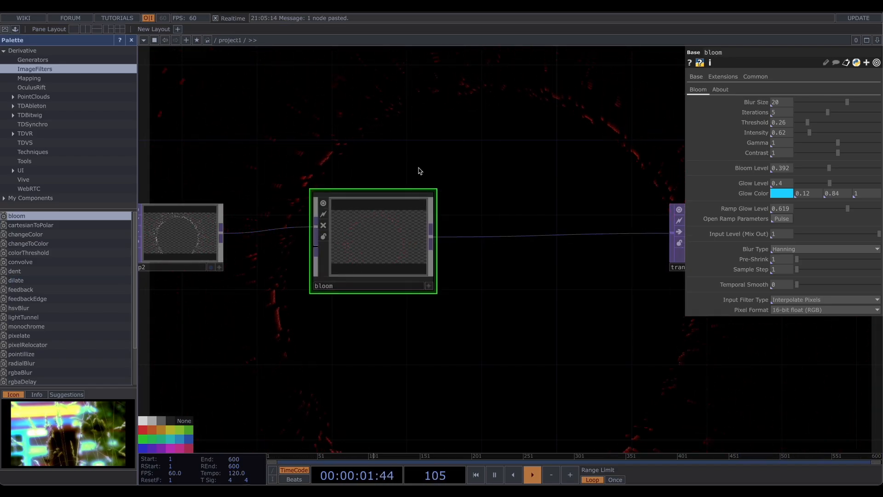
- Set bloom's Threshold to 0 and Intensity to 0.44, and change its Glow Color to red
left_click_drag(800, 123, 781, 132)
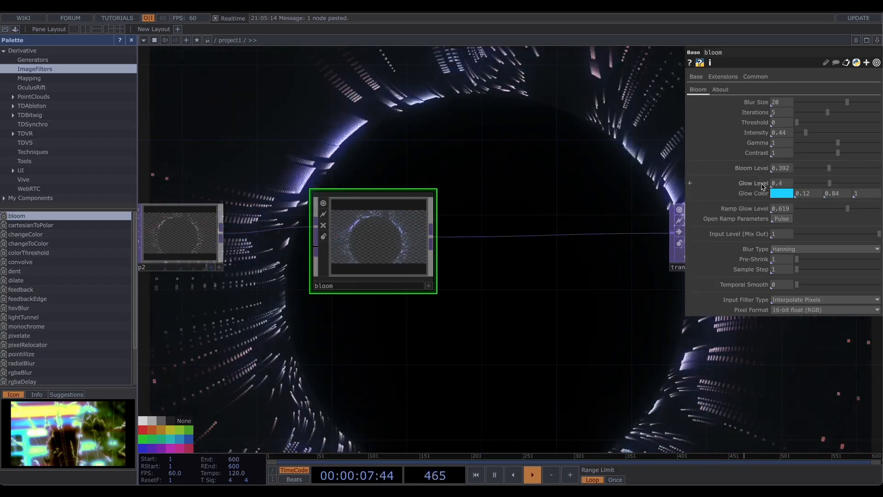
left_click(783, 194)
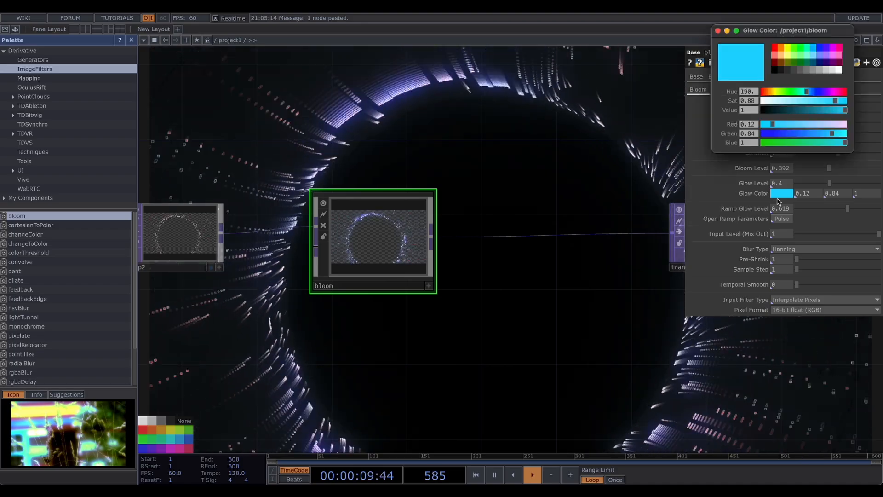
left_click(777, 49)
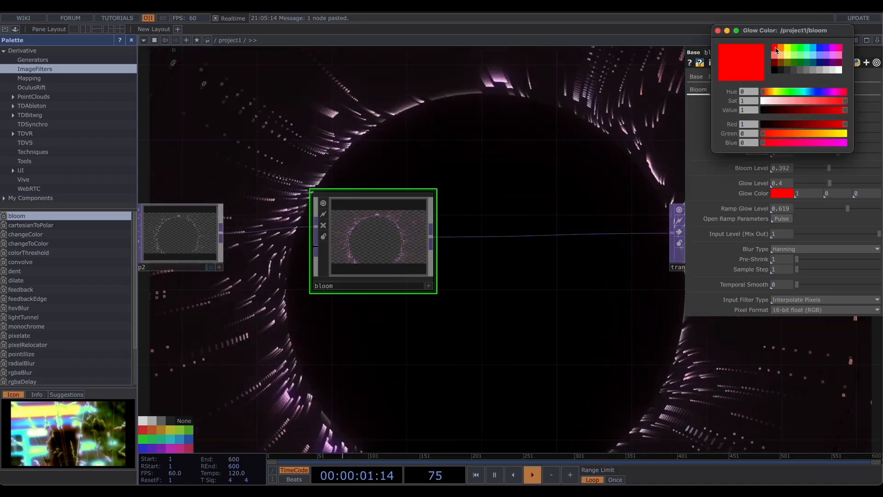
left_click(840, 70)
left_click(780, 52)
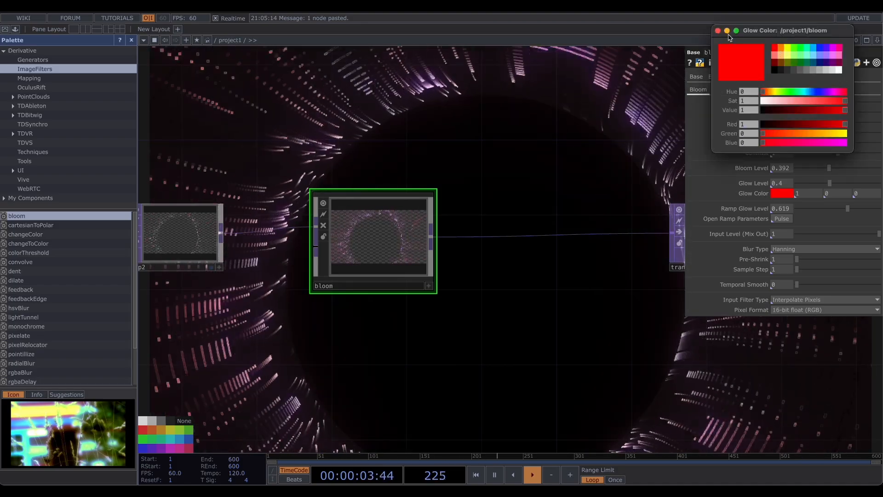
left_click(718, 31)
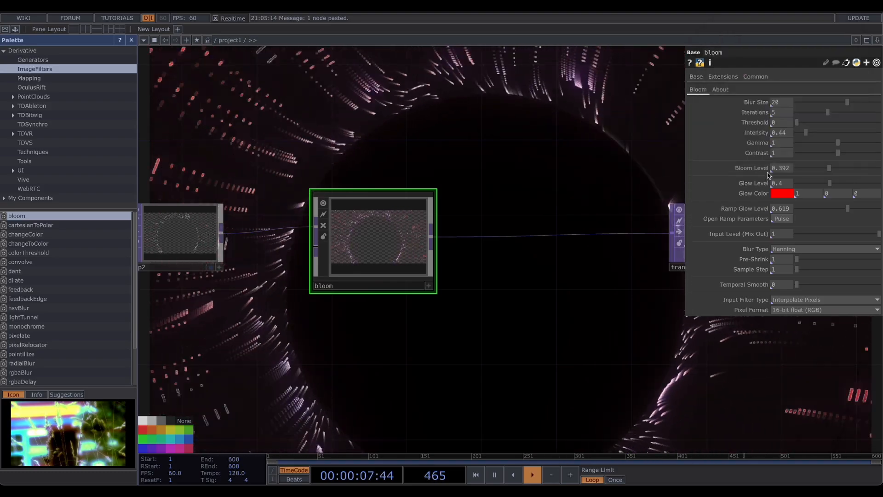
- Insert the rgbaDelay component from the palette's ImageFilters between bloom and transform2
left_click_drag(577, 179, 378, 161)
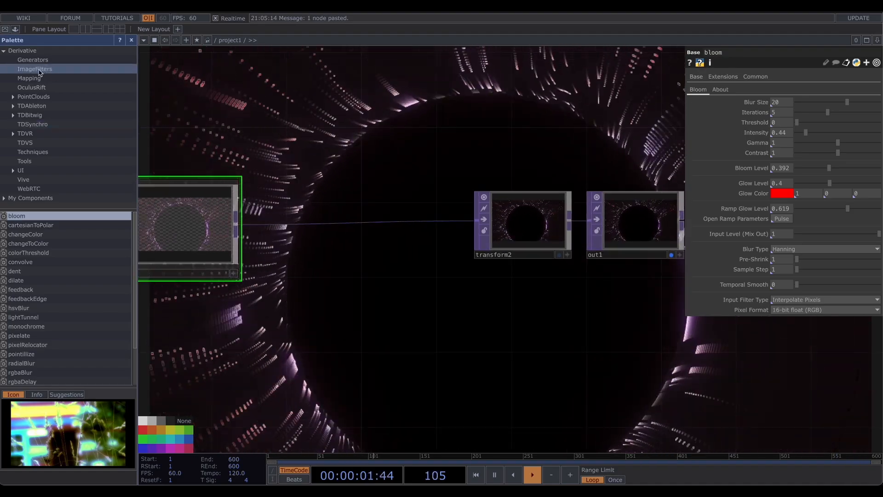
scroll(59, 276, "down", 3)
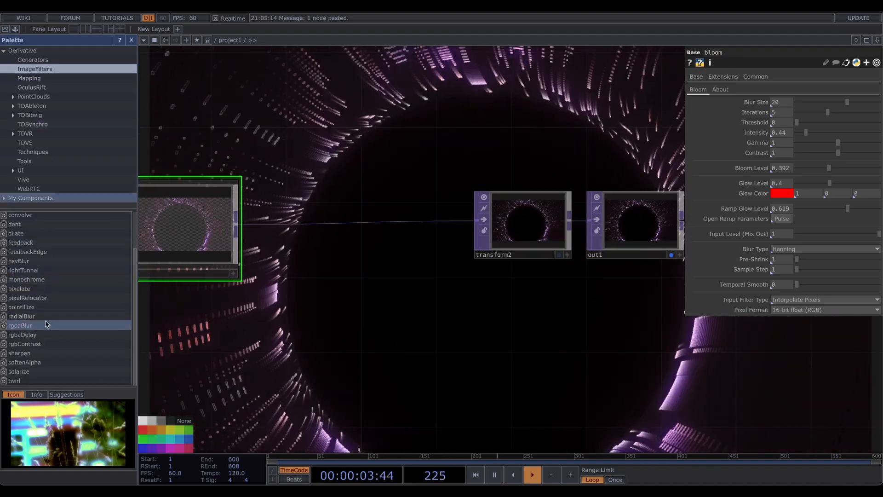
left_click_drag(16, 336, 315, 319)
left_click_drag(262, 222, 331, 285)
left_click_drag(405, 281, 477, 224)
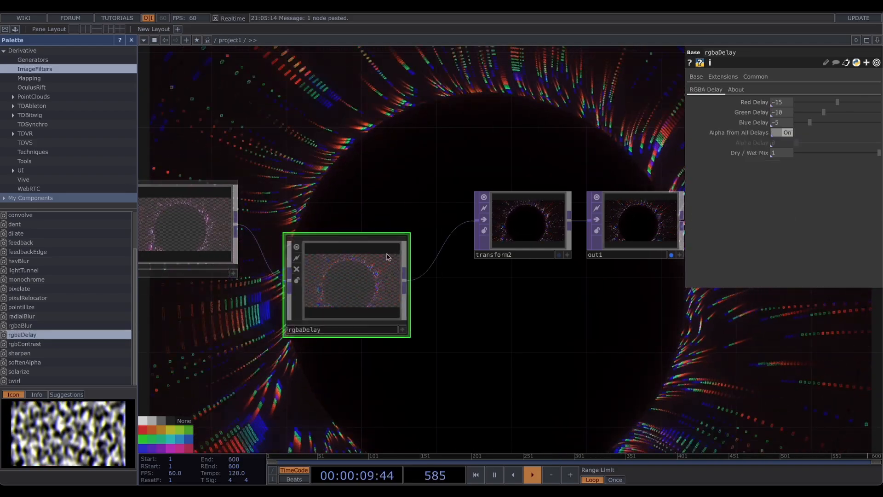
left_click_drag(344, 305, 363, 249)
left_click_drag(329, 135, 394, 195)
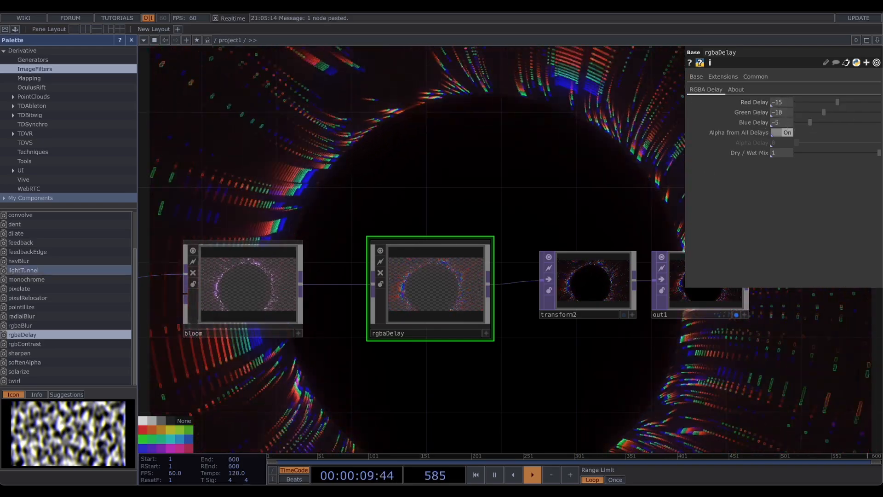
- Set rgbaDelay's Red, Green and Blue Delay to -3, -2 and -1
left_click(790, 123)
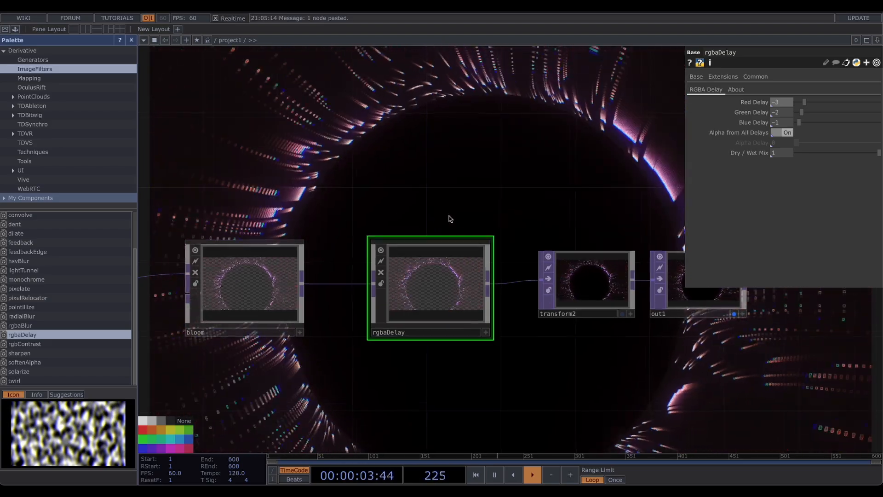
scroll(450, 221, "down", 6)
scroll(386, 174, "up", 2)
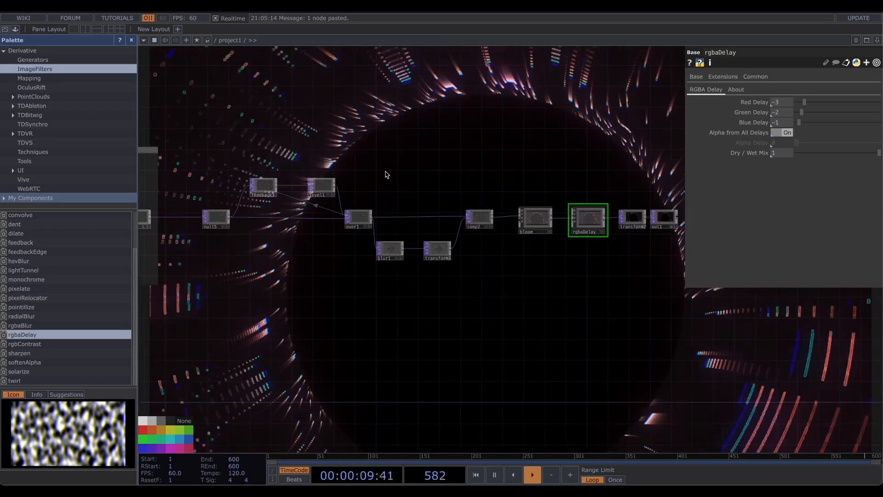
- Add an annotation titled POST and resize it to enclose the whole post-processing chain
left_click_drag(440, 170, 432, 182)
right_click_drag(355, 224, 539, 297)
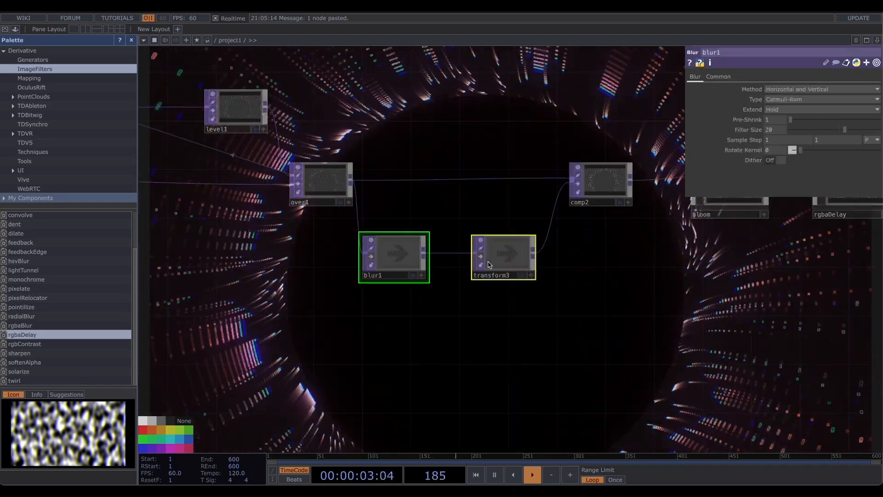
right_click(287, 73)
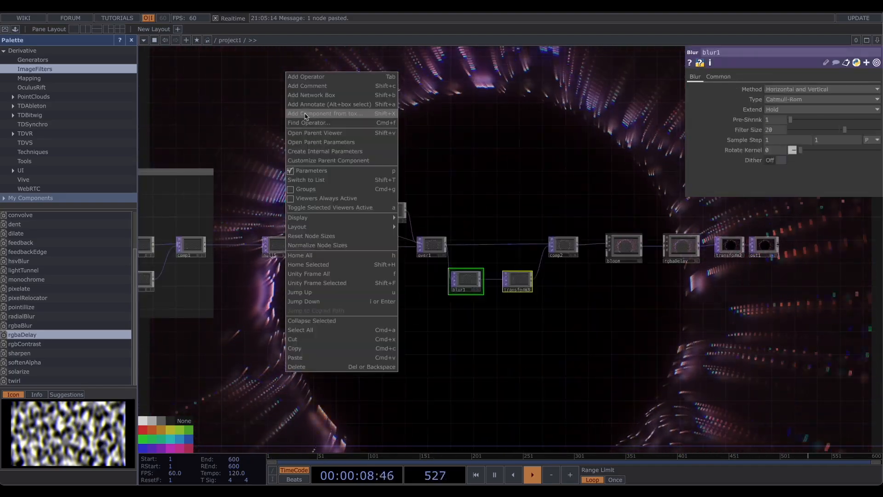
left_click(307, 96)
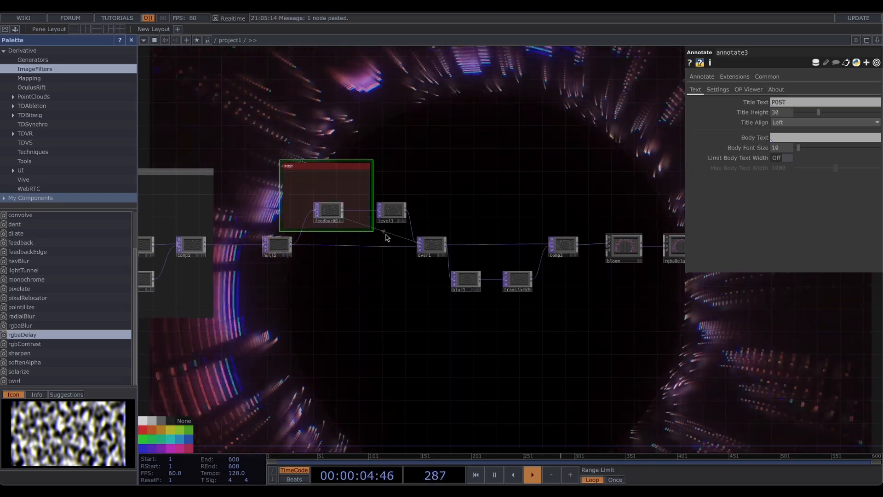
left_click_drag(304, 168, 277, 167)
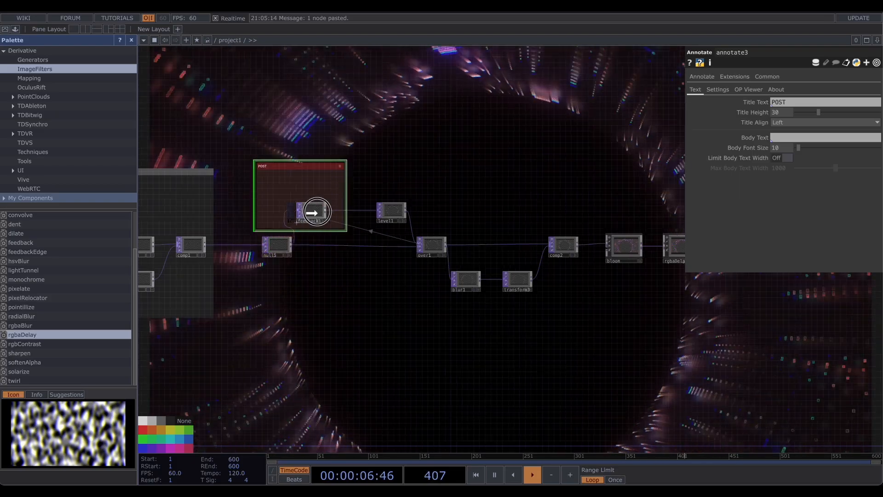
mouse_move(346, 232)
left_mouse_down()
mouse_move(414, 276)
mouse_move(588, 343)
left_mouse_up()
mouse_move(559, 371)
left_mouse_down()
mouse_move(464, 380)
mouse_move(365, 353)
left_mouse_up()
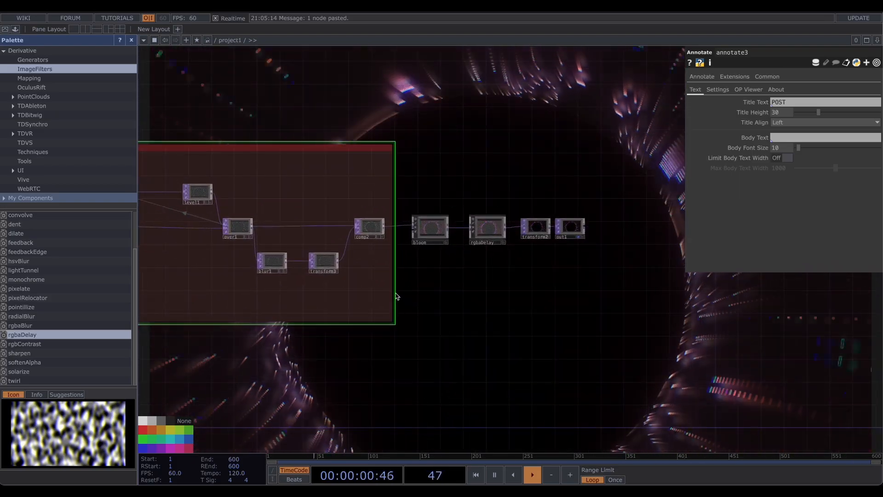
left_click_drag(396, 294, 596, 296)
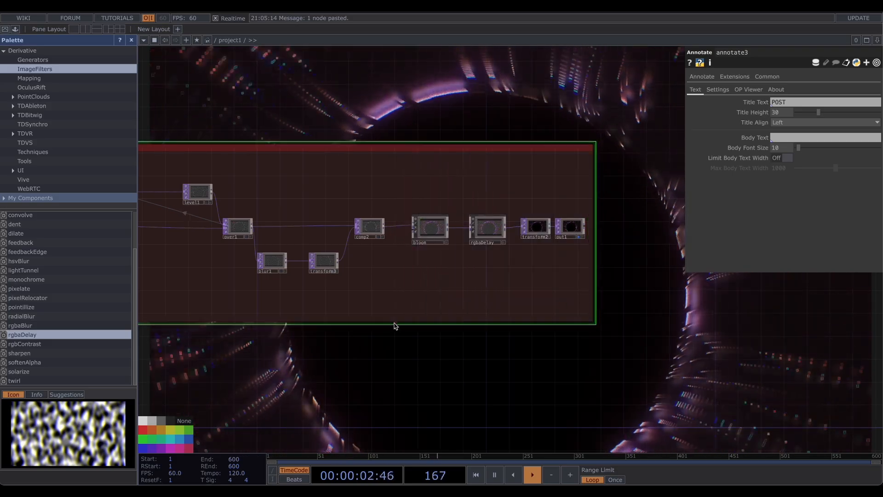
left_click_drag(393, 324, 393, 306)
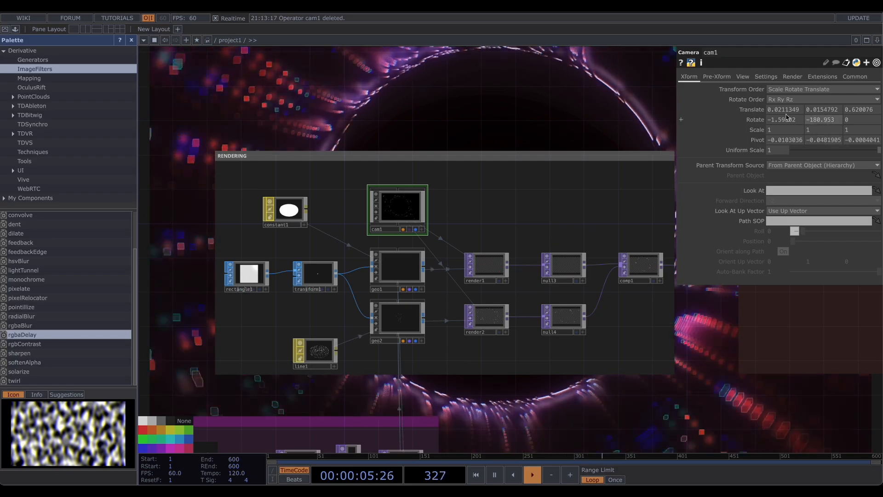
- Survey the network's RENDERING and INSTANCES sections to find free space
left_click_drag(585, 107, 367, 187)
left_click_drag(361, 142, 524, 43)
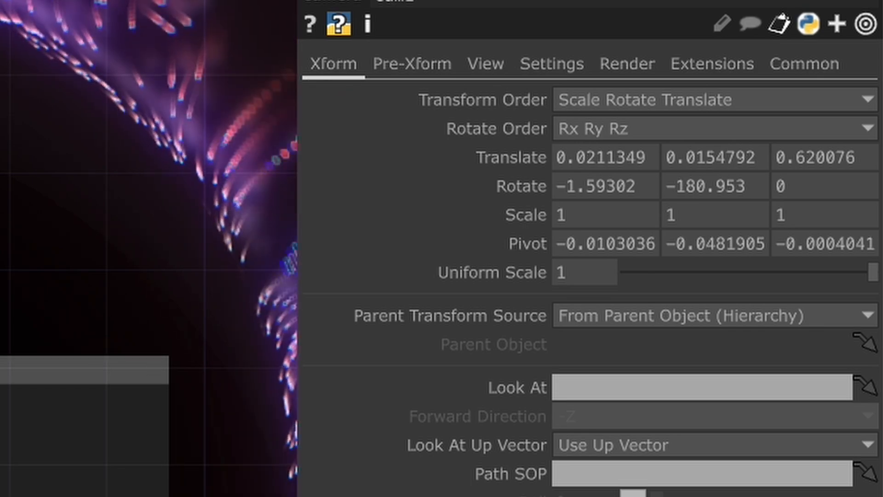
left_click_drag(3, 250, 124, 183)
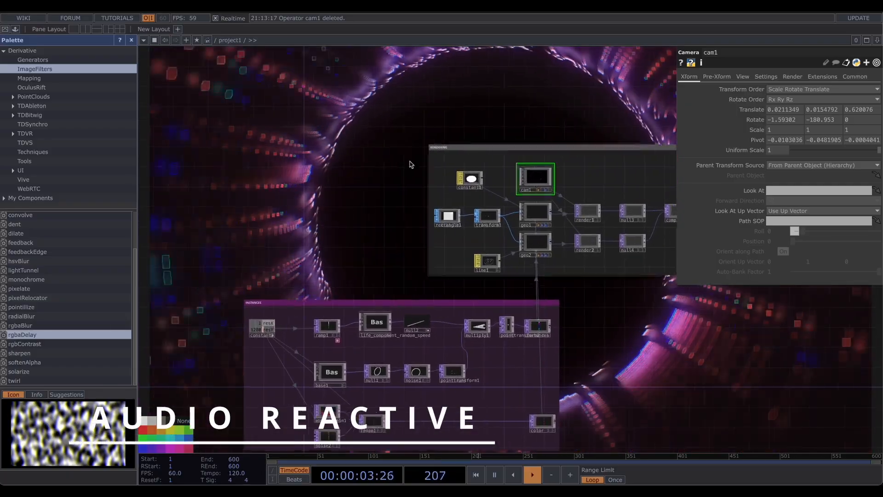
left_click_drag(410, 161, 418, 162)
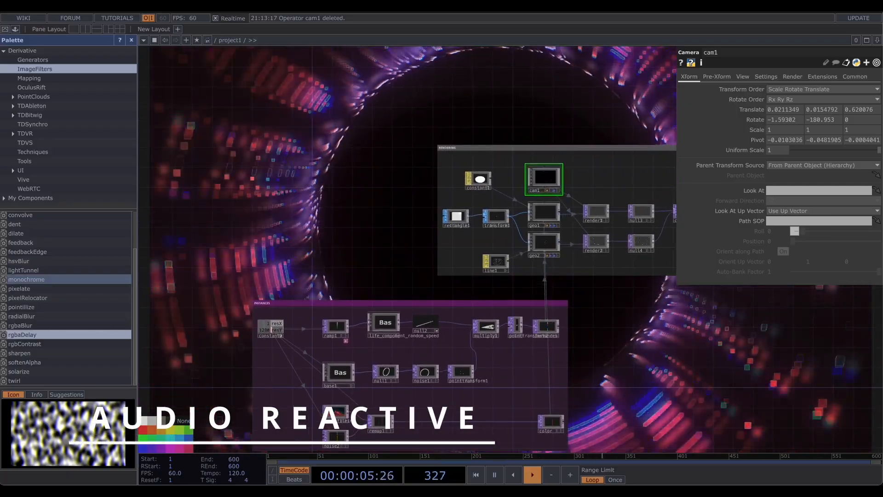
left_click_drag(205, 98, 403, 217)
scroll(404, 217, "down", 2)
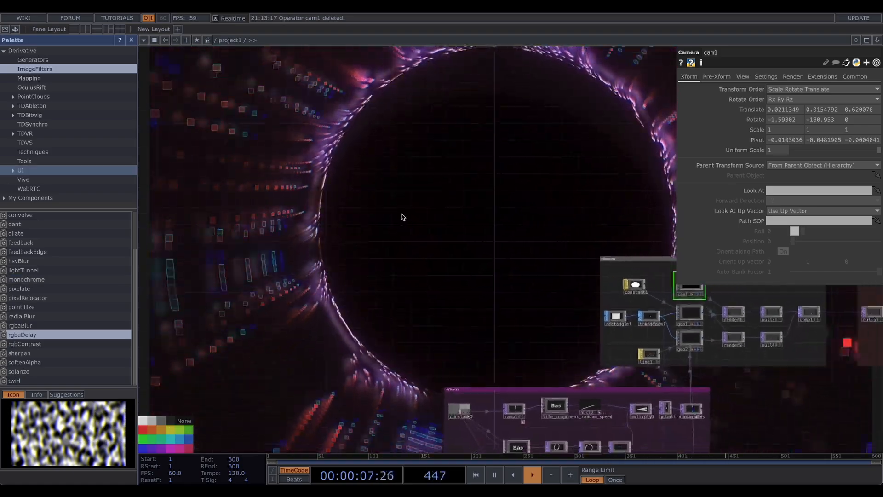
scroll(403, 217, "down", 1)
left_click(19, 29)
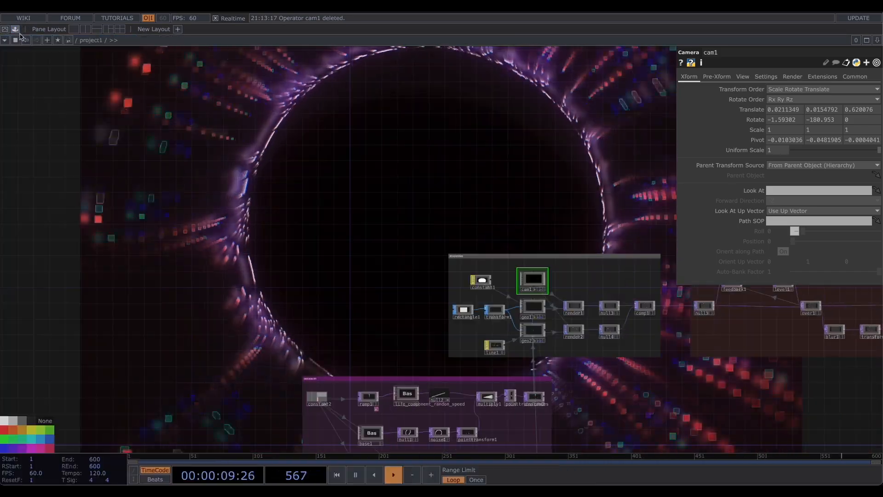
scroll(322, 197, "up", 2)
left_click_drag(366, 197, 307, 201)
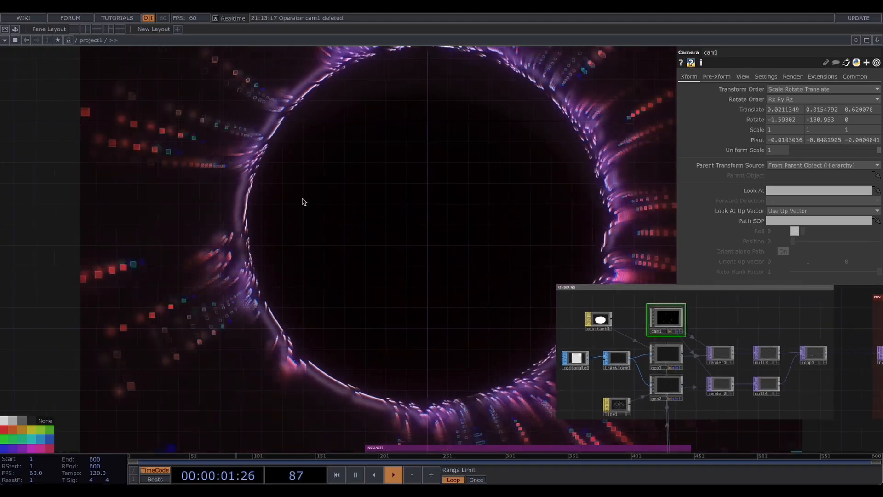
- Add an Audio File In CHOP and wire it into an audioAnalysis component from the palette's Tools
key("Tab")
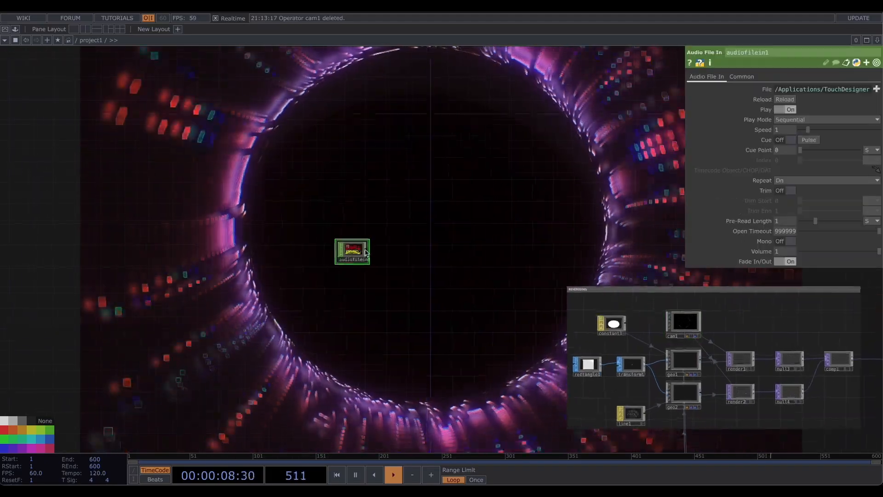
scroll(359, 251, "up", 3)
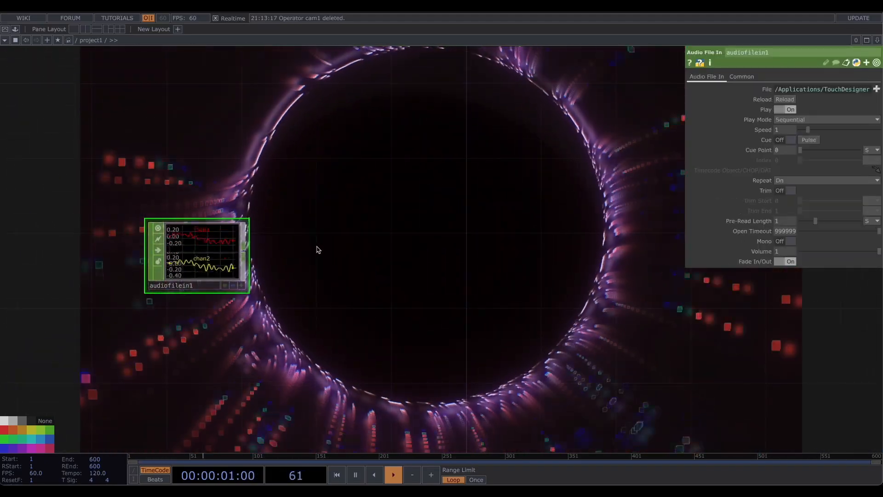
left_click(15, 29)
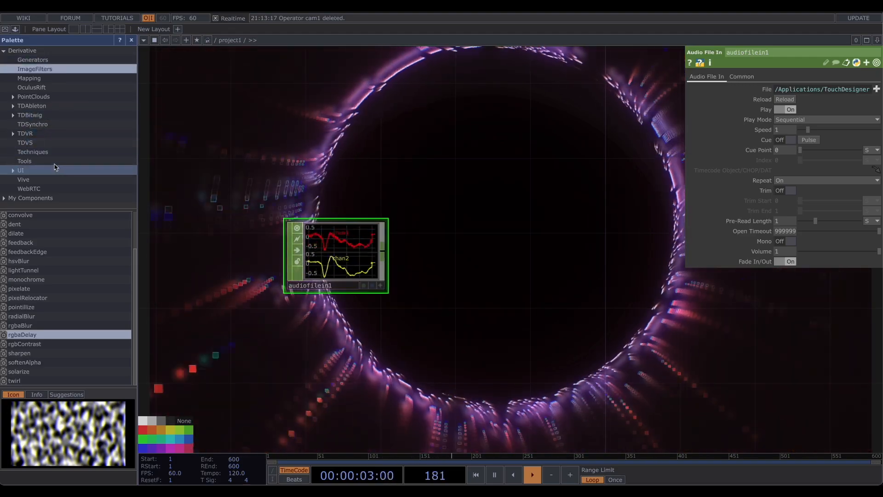
left_click(21, 163)
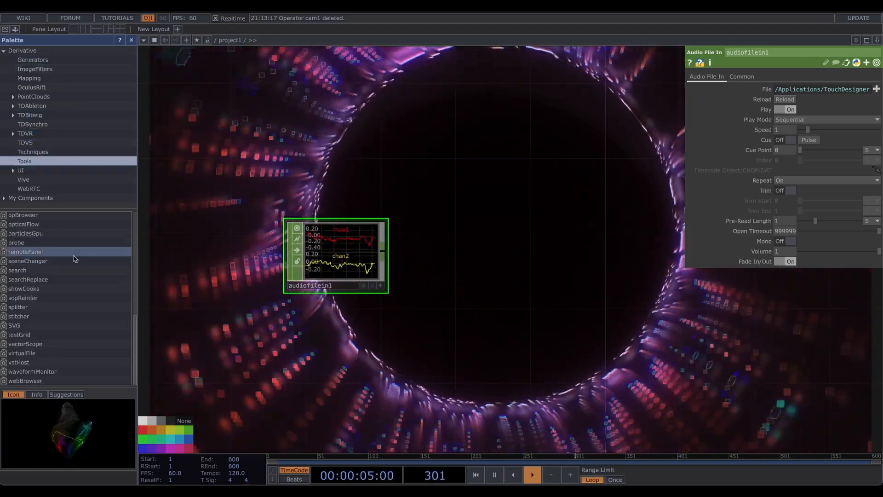
left_click(28, 235)
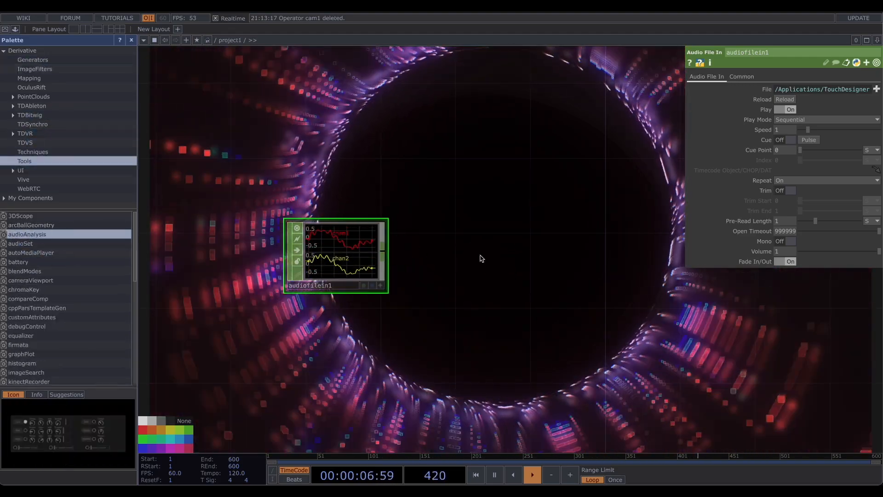
left_click(131, 40)
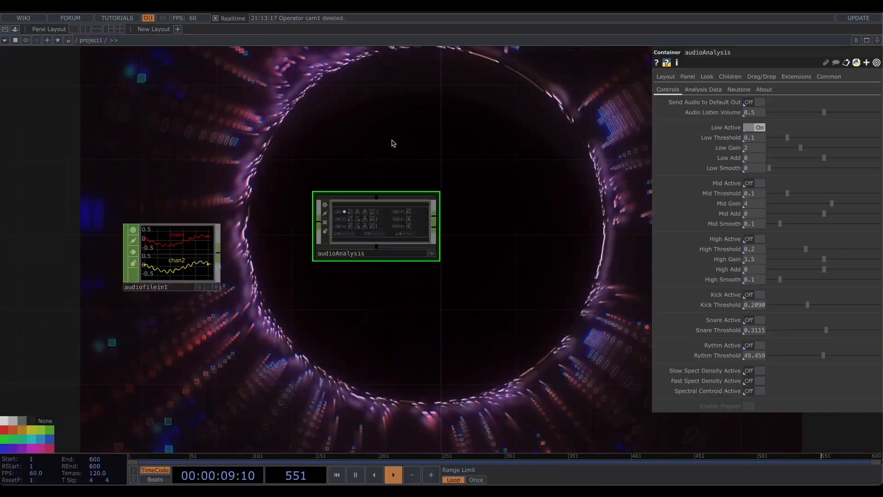
left_click_drag(392, 141, 364, 142)
left_click_drag(362, 202, 357, 216)
left_click_drag(191, 254, 288, 241)
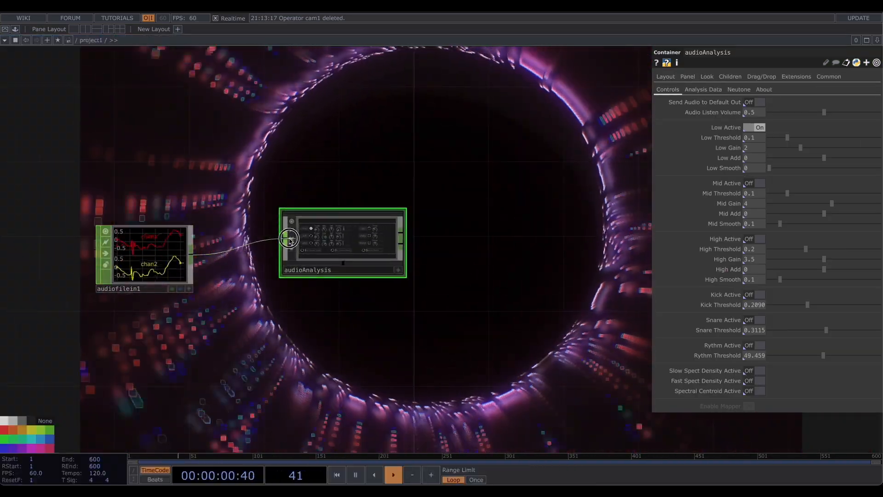
- Activate Kick and Snare detection in the audioAnalysis panel
scroll(364, 199, "up", 1)
scroll(364, 199, "up", 4)
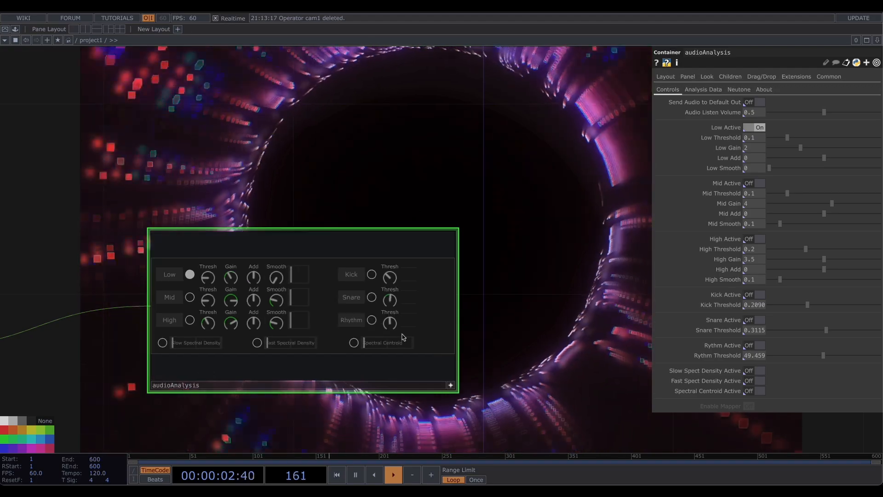
left_click(372, 275)
left_click(372, 297)
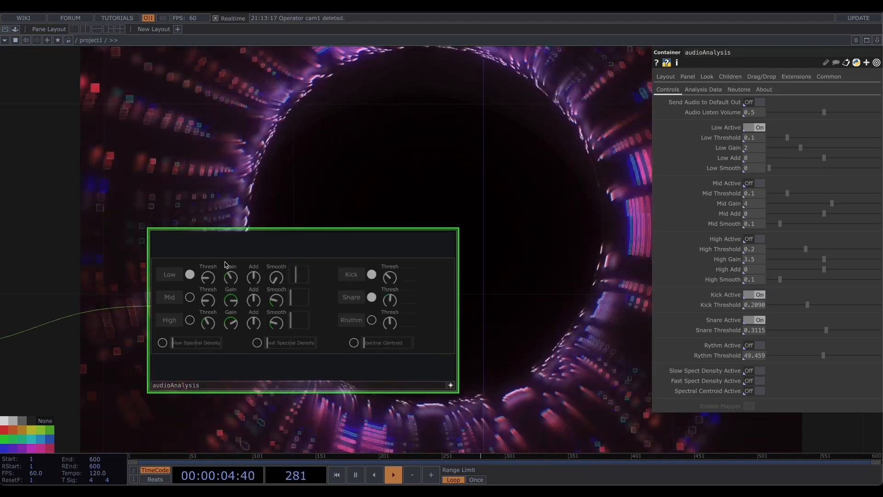
scroll(174, 276, "up", 3)
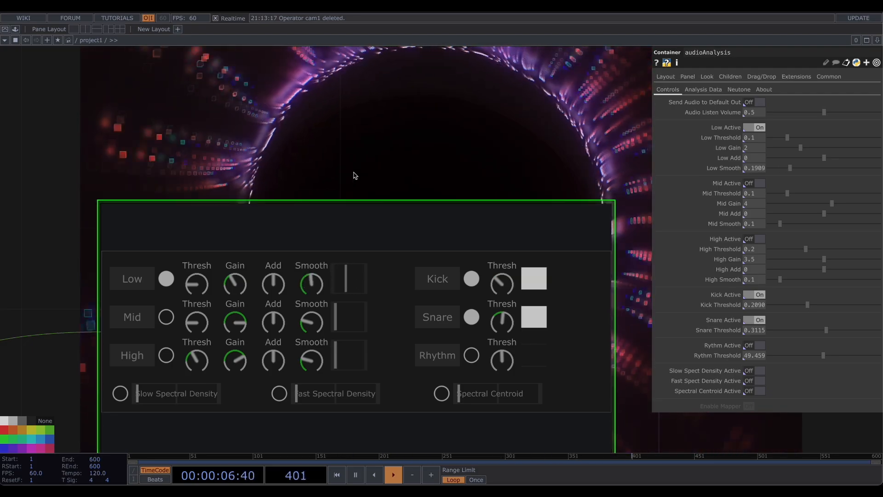
scroll(347, 152, "down", 5)
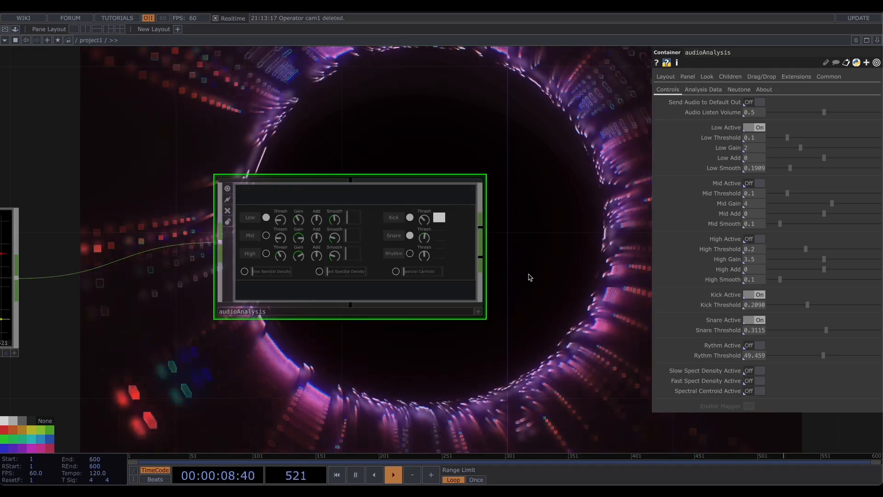
- Append a Select CHOP to audioAnalysis's output and set its Channel Names to low
left_click(181, 241)
left_click(248, 243)
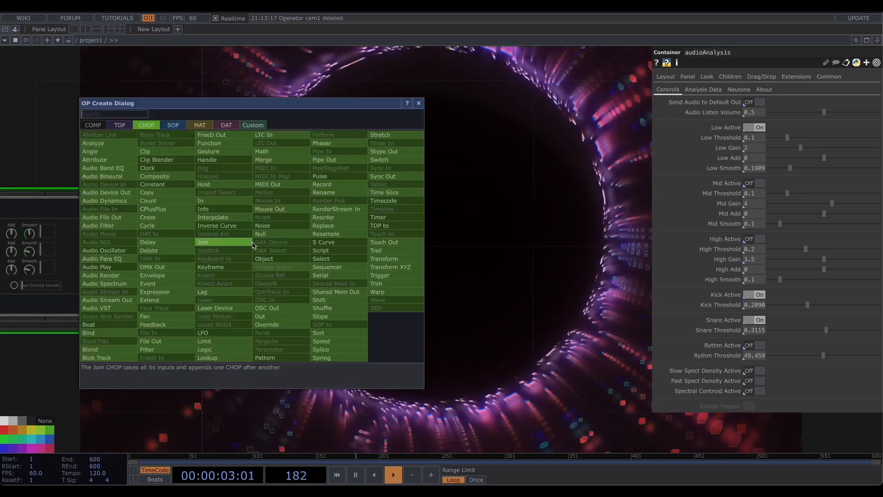
type("selec")
left_click(354, 258)
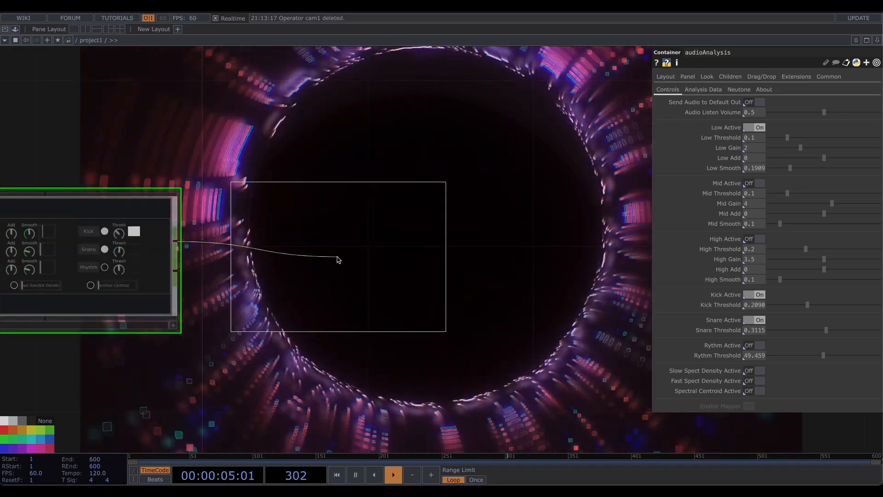
left_click(350, 255)
left_click(876, 100)
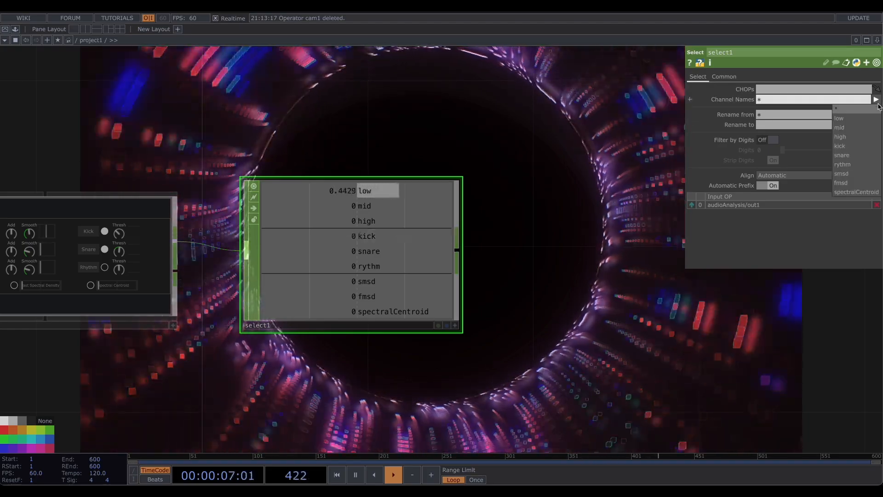
left_click(819, 100)
- Append a Lag CHOP after select1
left_click_drag(502, 241, 242, 258)
key("Tab")
type("lag")
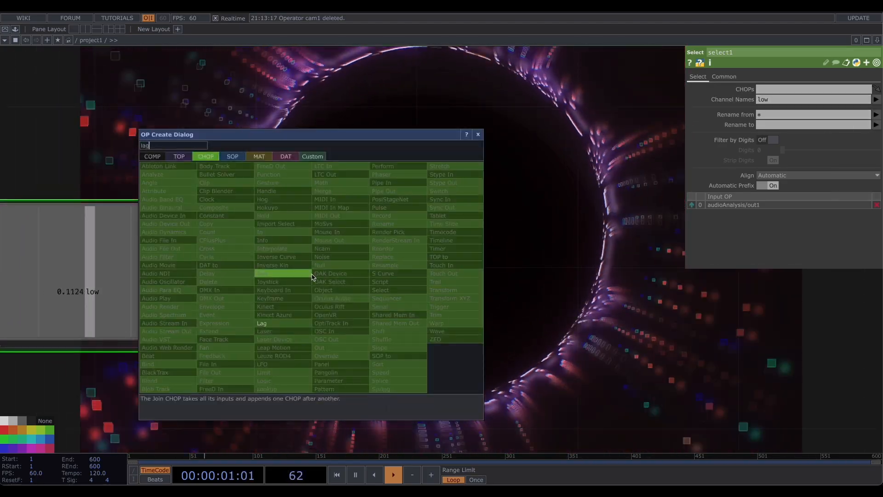
left_click(300, 324)
left_click(359, 276)
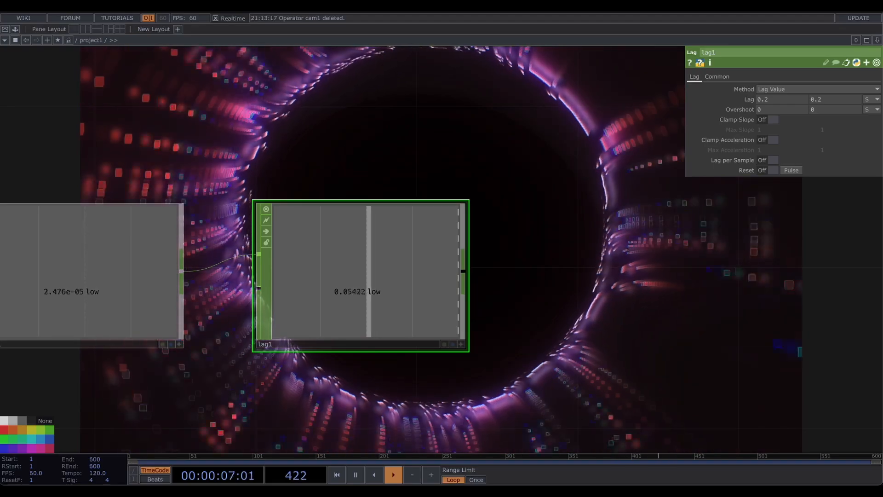
left_click_drag(610, 198, 324, 189)
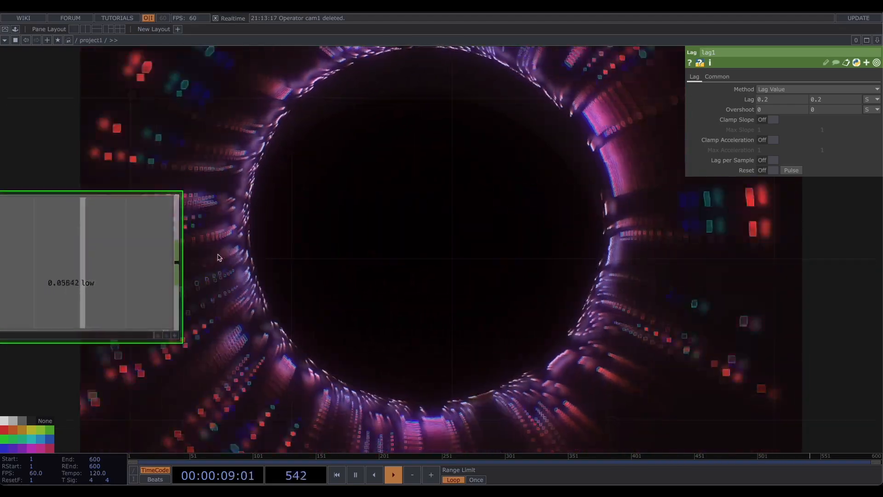
- Append a Math CHOP after lag1
key("Tab")
type("math")
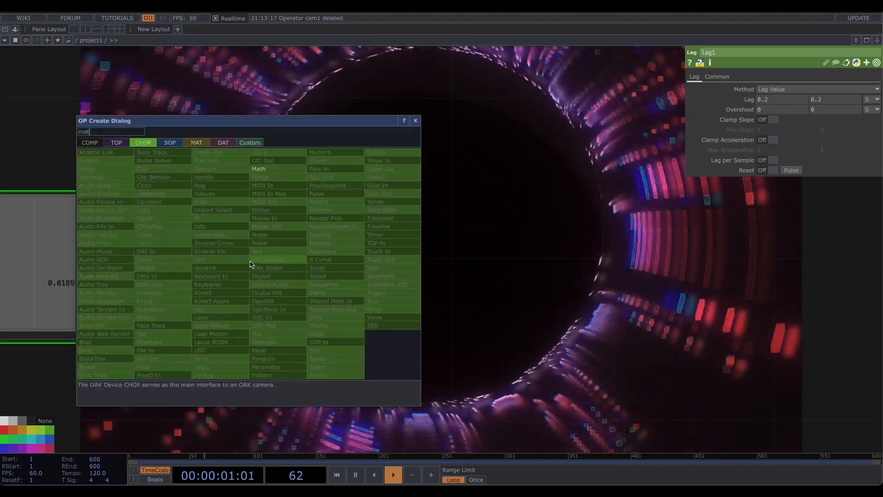
left_click(266, 168)
left_click(373, 262)
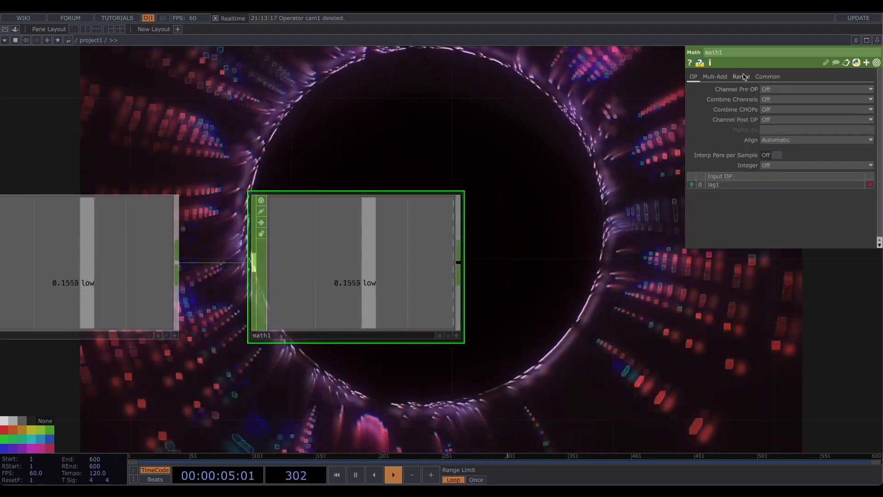
- In math1's Multi-Add settings, set Multiply to 2 and Post-Add to 2
left_click(716, 76)
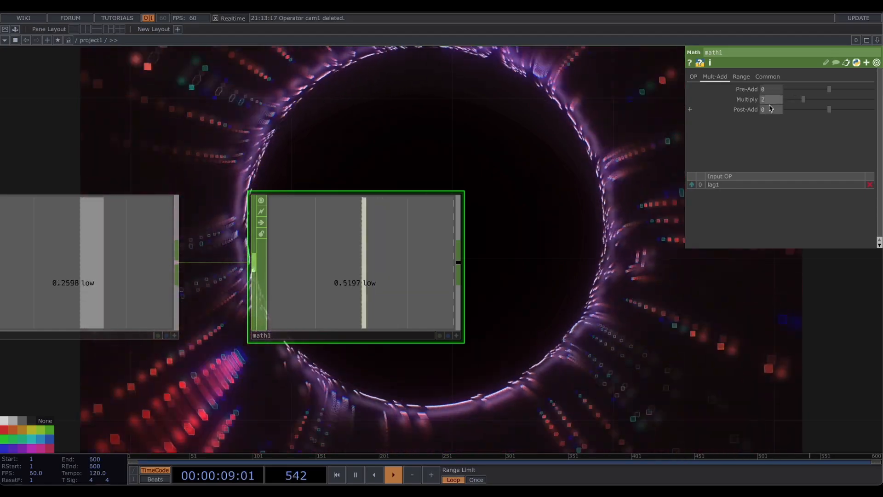
left_click(772, 107)
type("2")
key("Return")
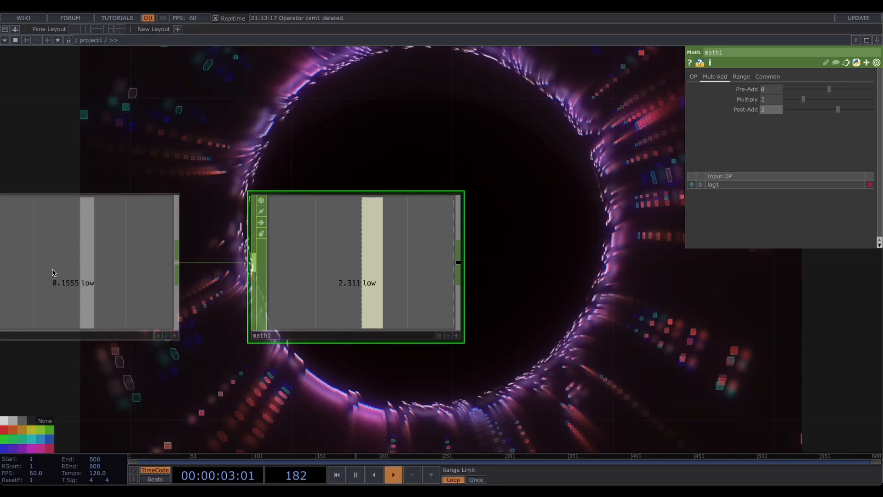
- Append a Null CHOP after math1
left_click_drag(470, 253, 295, 268)
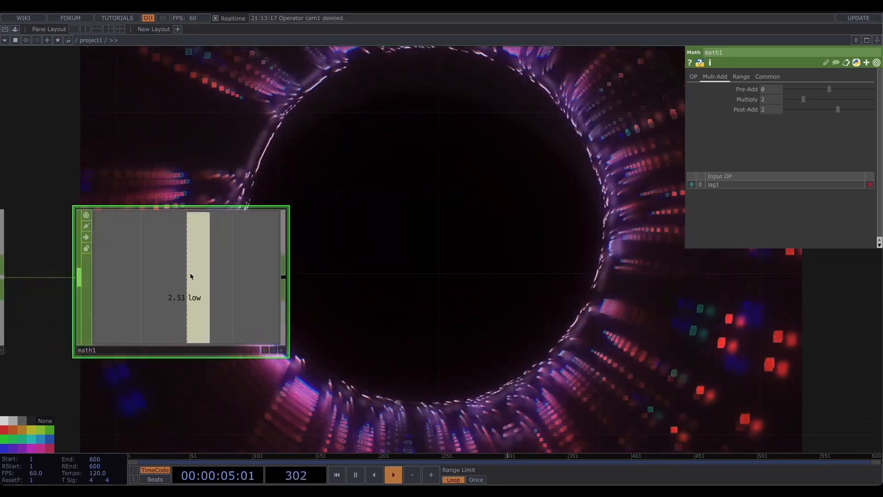
left_click(458, 276)
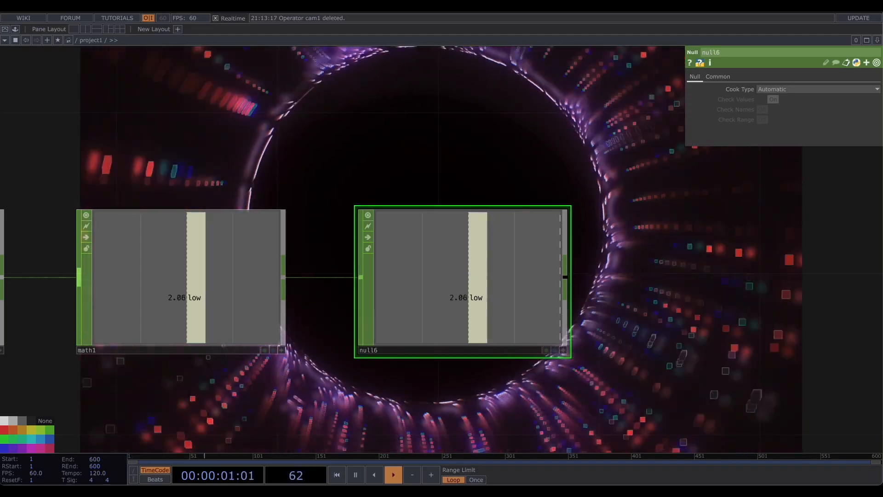
- Link pointtransform1's Uniform Scale to null6's low channel as a CHOP reference
left_click_drag(513, 202, 207, 110)
scroll(338, 184, "down", 6)
left_click_drag(360, 204, 402, 179)
middle_click_drag(402, 180, 382, 138)
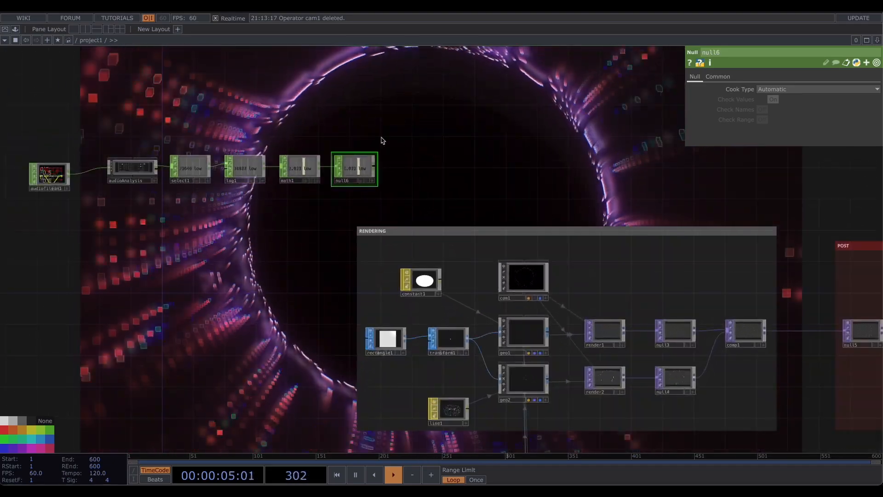
left_click_drag(299, 401, 257, 166)
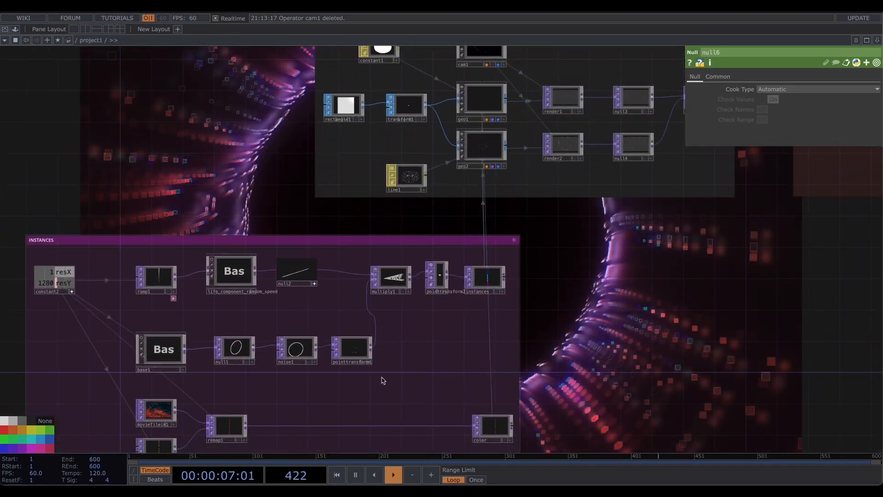
left_click(352, 348)
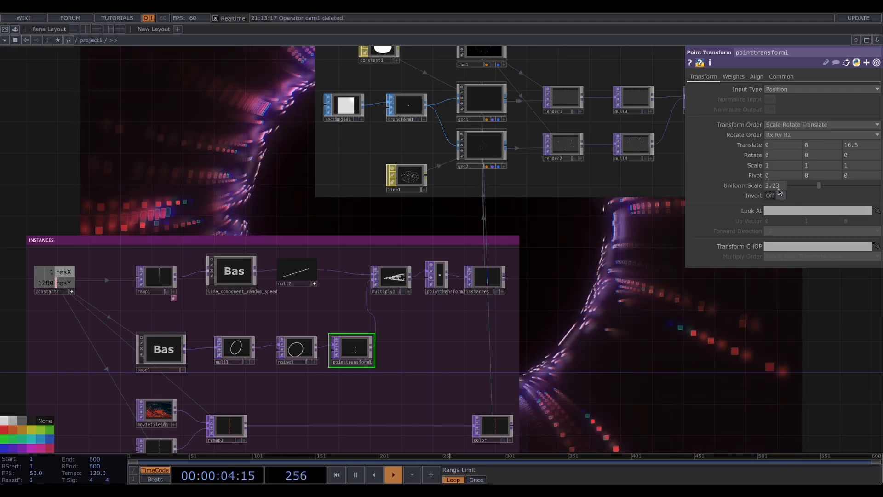
left_click_drag(479, 224, 651, 384)
left_click_drag(431, 219, 417, 300)
scroll(482, 205, "up", 5)
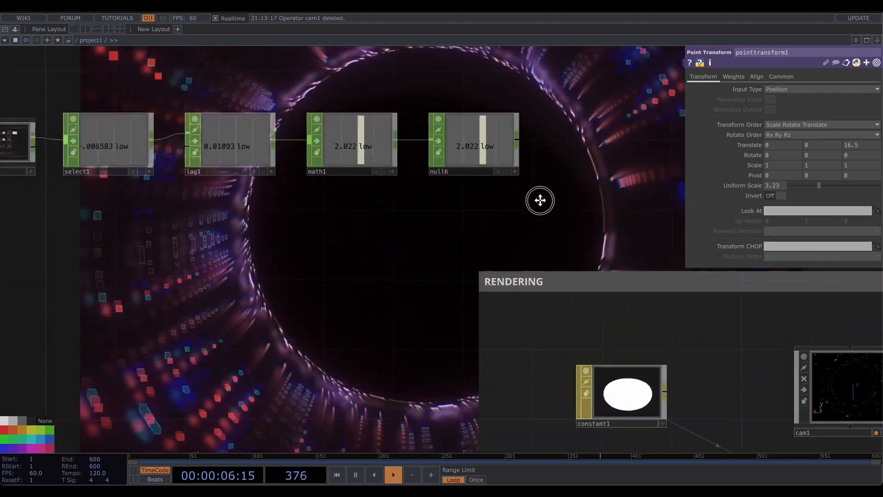
left_click_drag(451, 198, 774, 189)
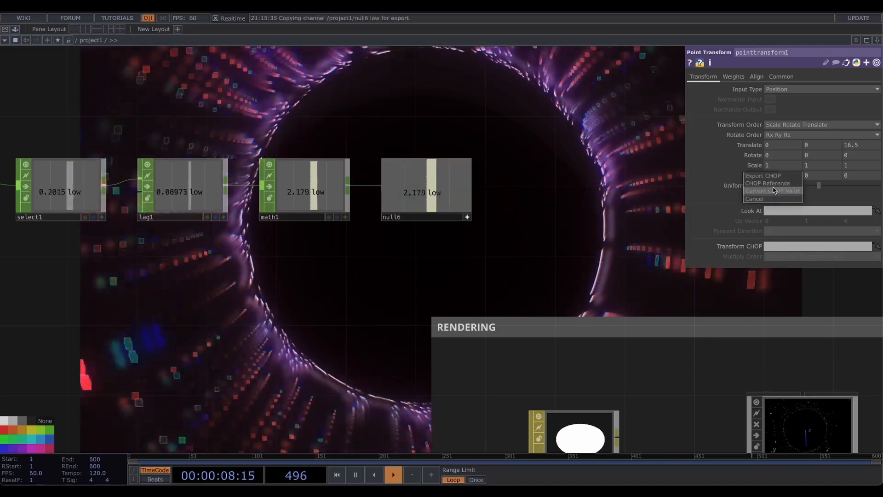
left_click(776, 184)
left_click_drag(585, 188, 594, 219)
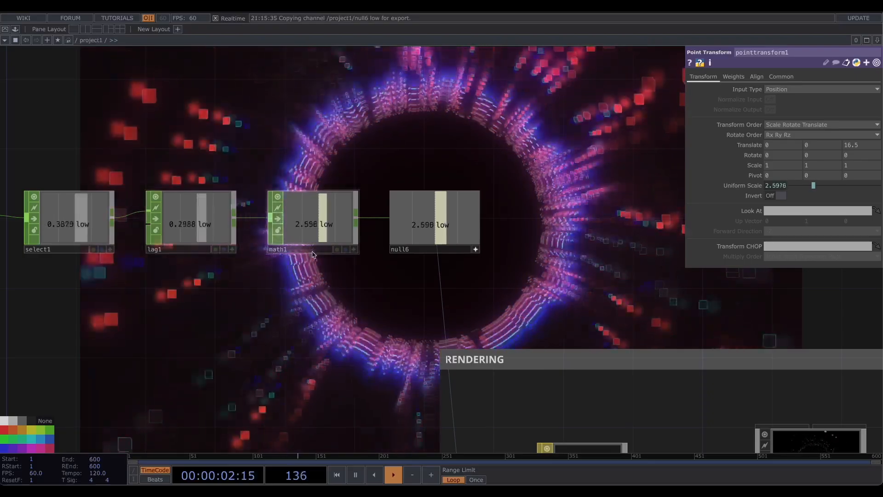
- Branch a second Select CHOP off audioAnalysis's output and set its Channel Names to kick snare
left_click(348, 228)
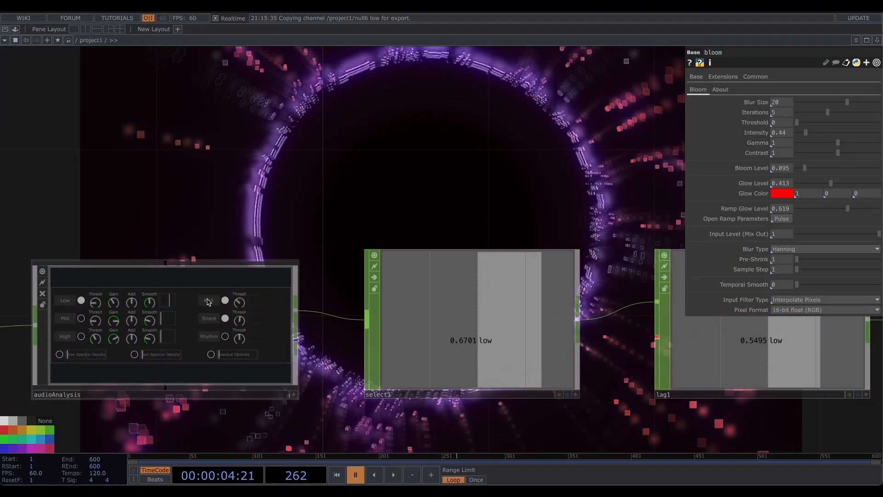
left_click_drag(341, 202, 283, 207)
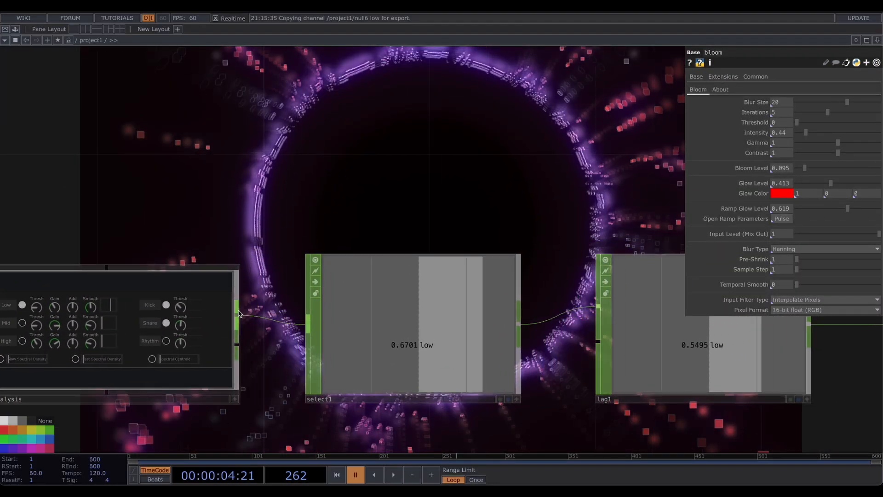
left_click(285, 159)
left_click(385, 142)
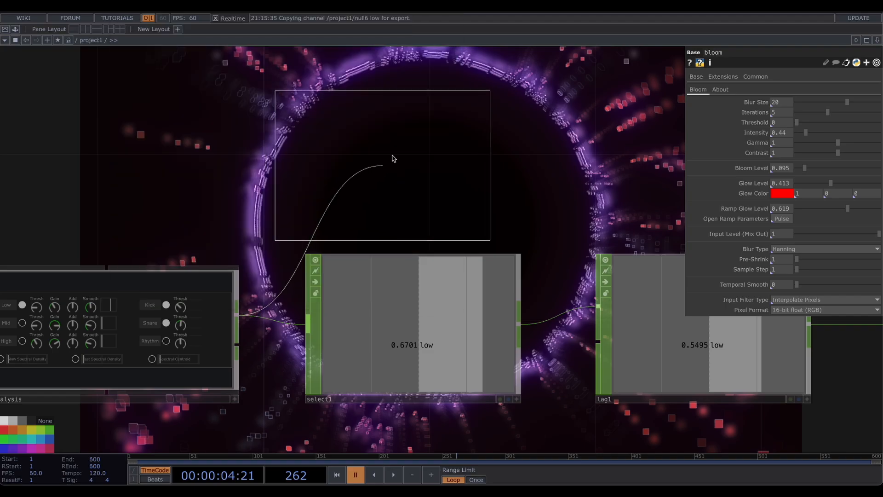
left_click(424, 119)
key("h")
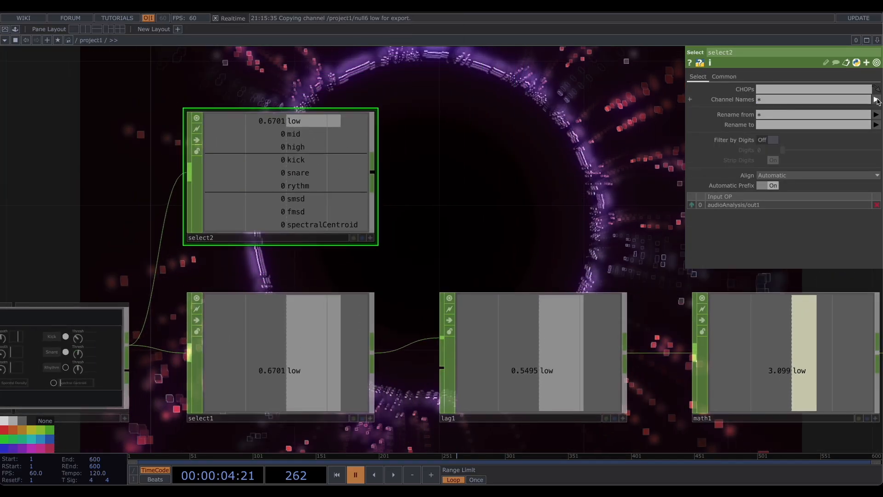
left_click(877, 99)
left_click(840, 146)
left_click(877, 100)
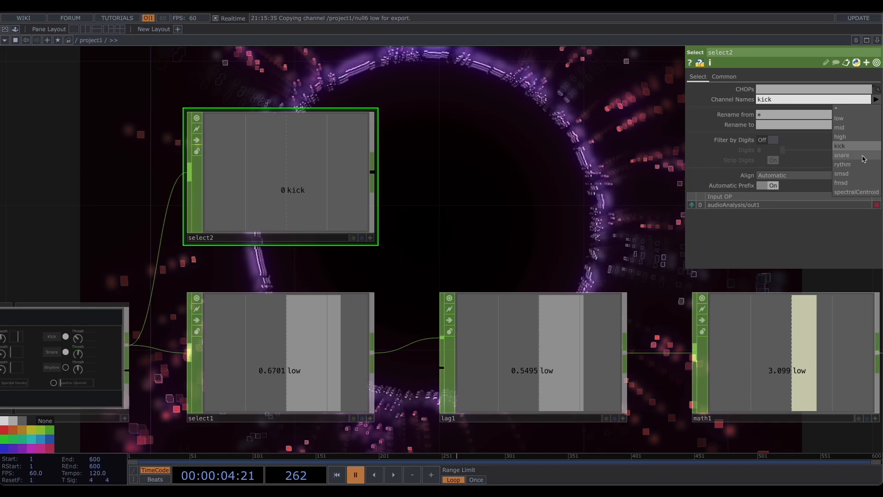
left_click(842, 155)
- Append a Logic CHOP to select2 and set its Combine Channels to Or
key("h")
scroll(390, 173, "down", 4)
left_click_drag(389, 173, 308, 181)
left_click(192, 206)
left_click(266, 202)
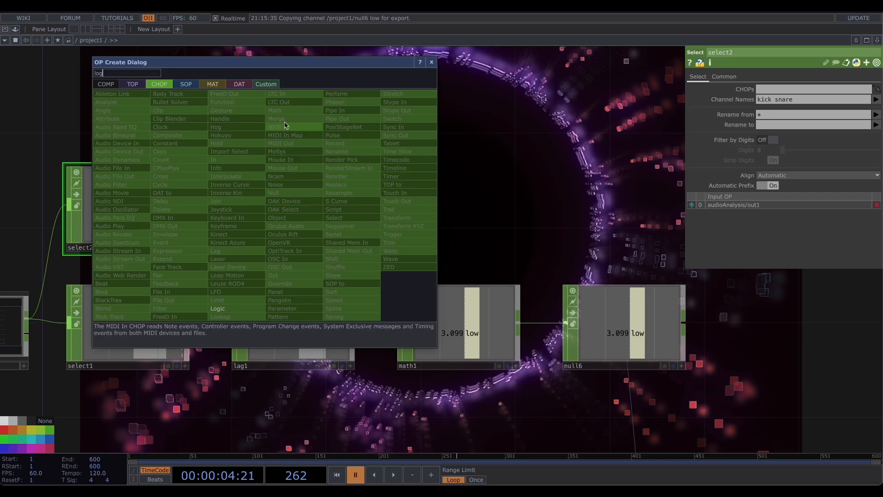
left_click(218, 308)
left_click(308, 207)
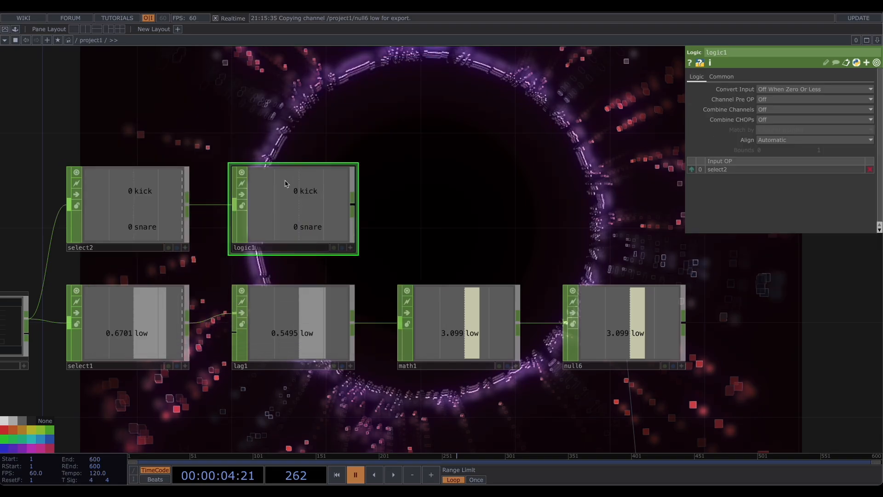
left_click(765, 110)
left_click(772, 138)
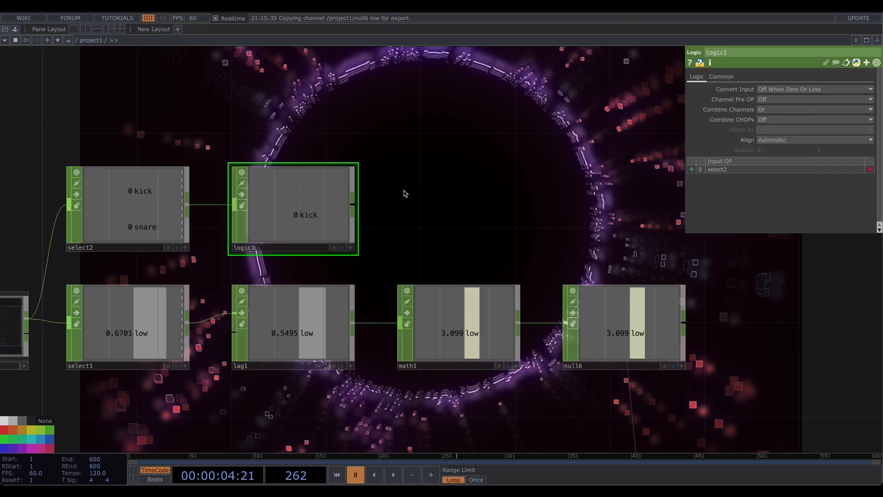
- Append a Trigger CHOP after logic1
key("space")
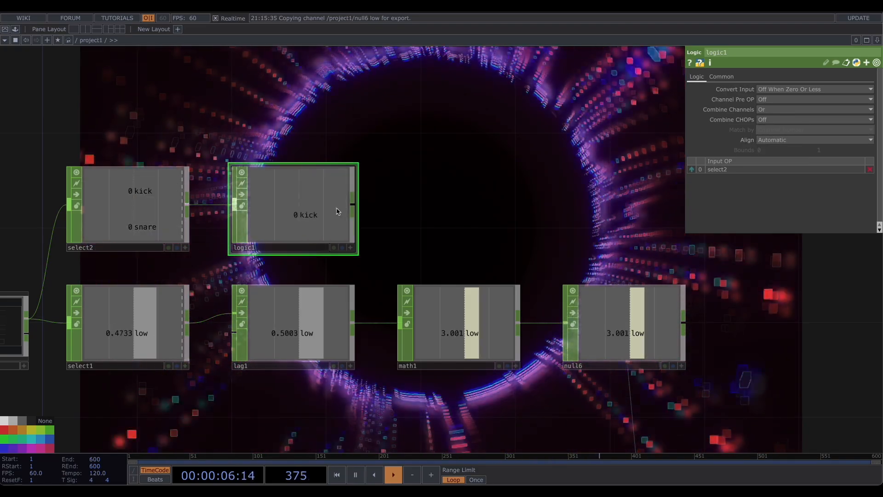
key("space")
left_click_drag(416, 171, 231, 216)
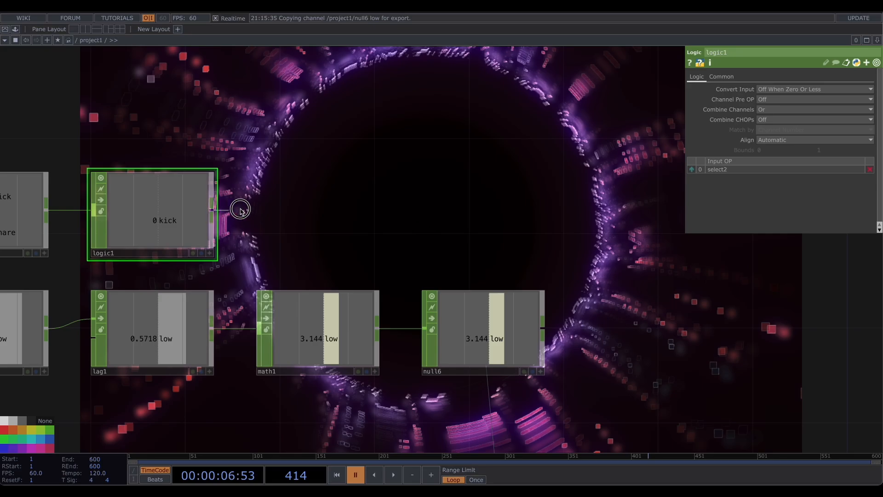
right_click(241, 210)
type("tr")
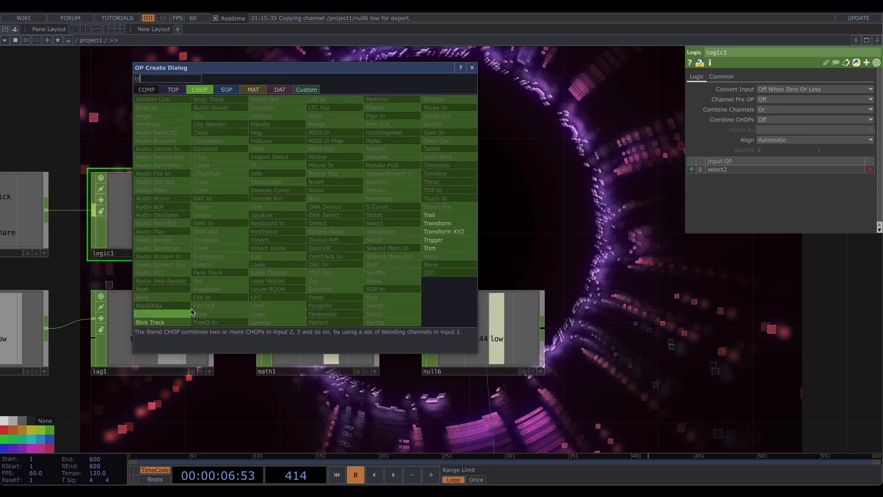
left_click(442, 240)
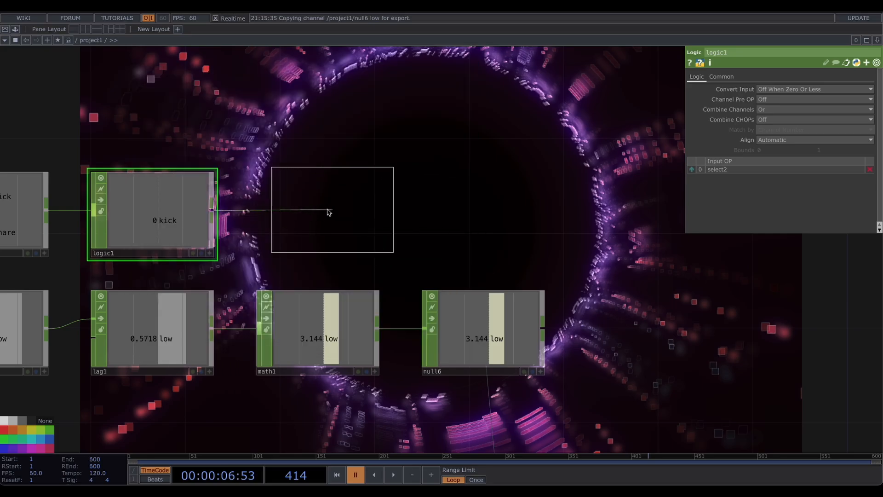
left_click(369, 215)
- Branch a Trail CHOP off trigger1 to graph its output
left_click(230, 105)
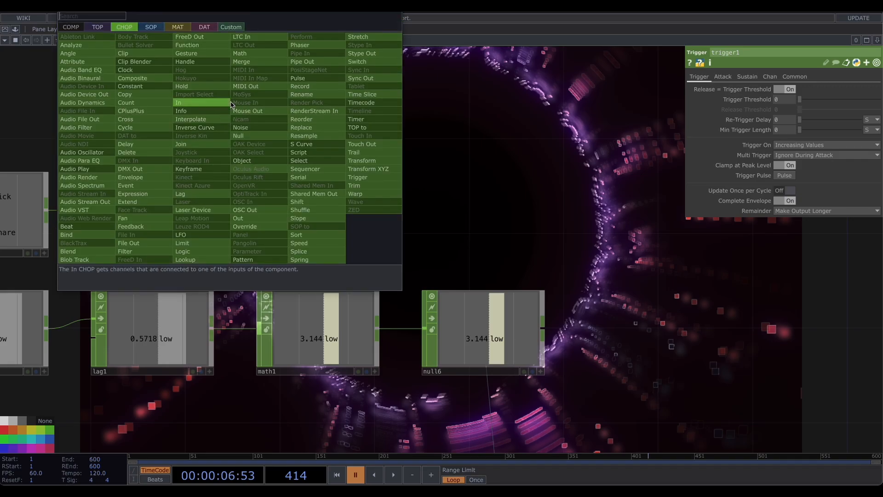
type("tr")
left_click(372, 155)
left_click(318, 106)
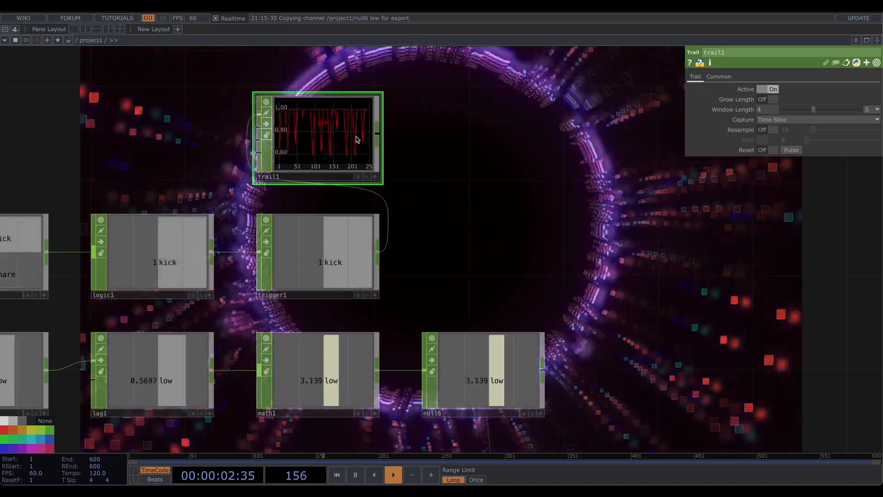
- Append a Math CHOP after trigger1
left_click_drag(533, 191, 338, 181)
left_click(198, 239)
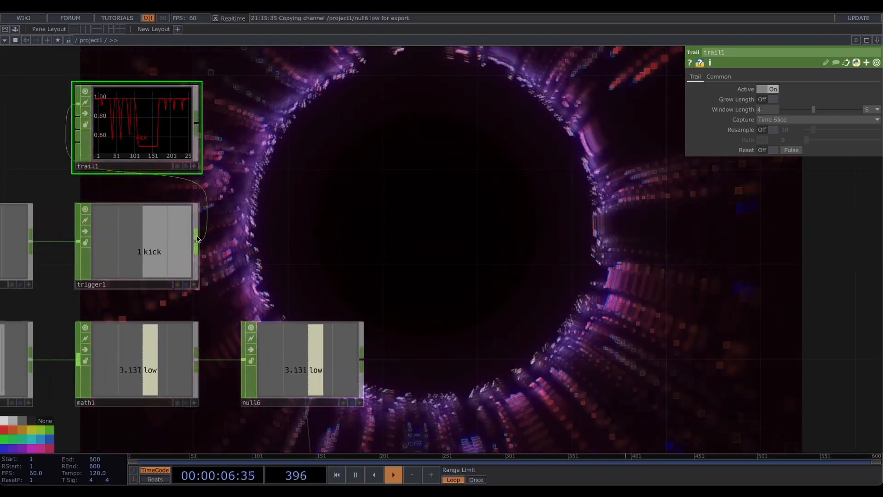
left_click(287, 240)
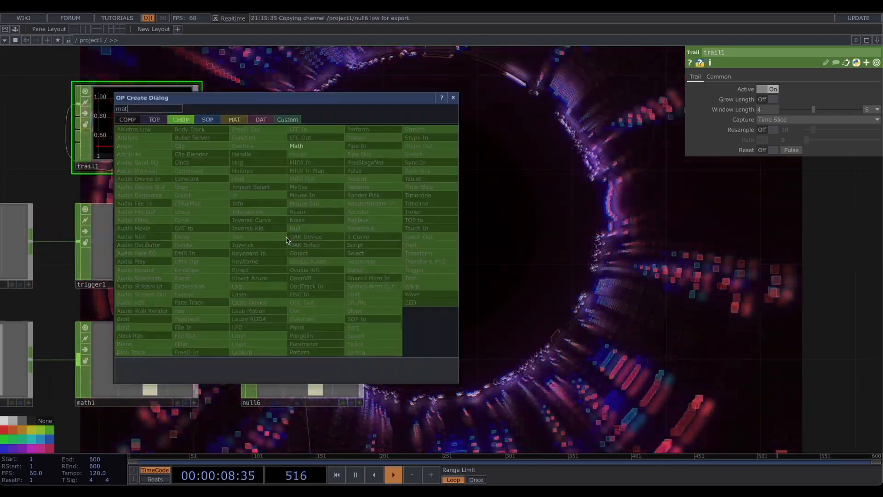
left_click(298, 154)
left_click(311, 237)
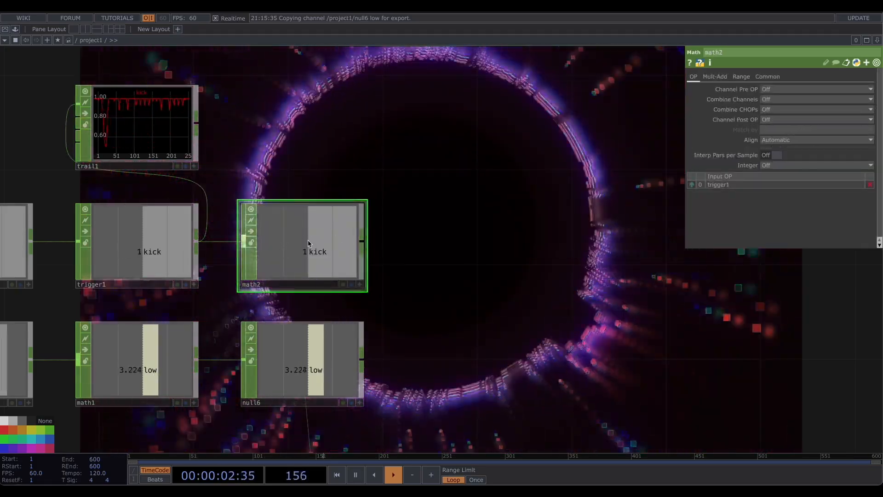
- Set math2's To Range to 0 to 0.6
left_click(729, 77)
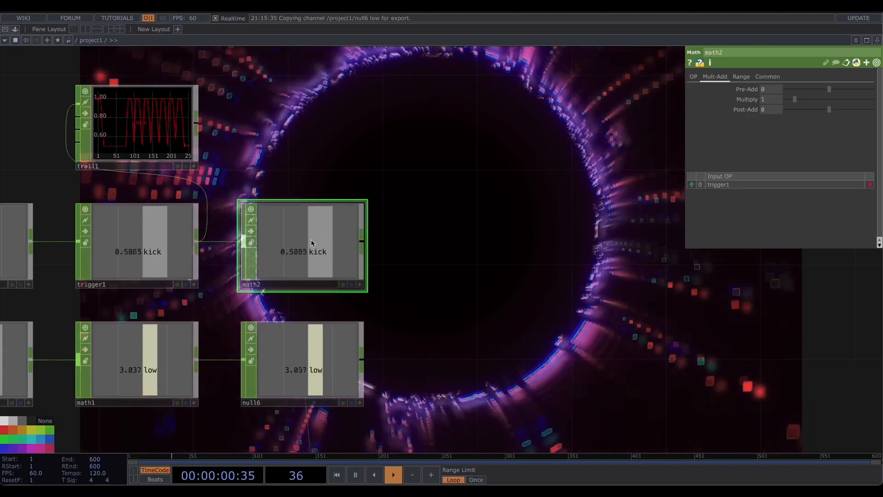
left_click(743, 77)
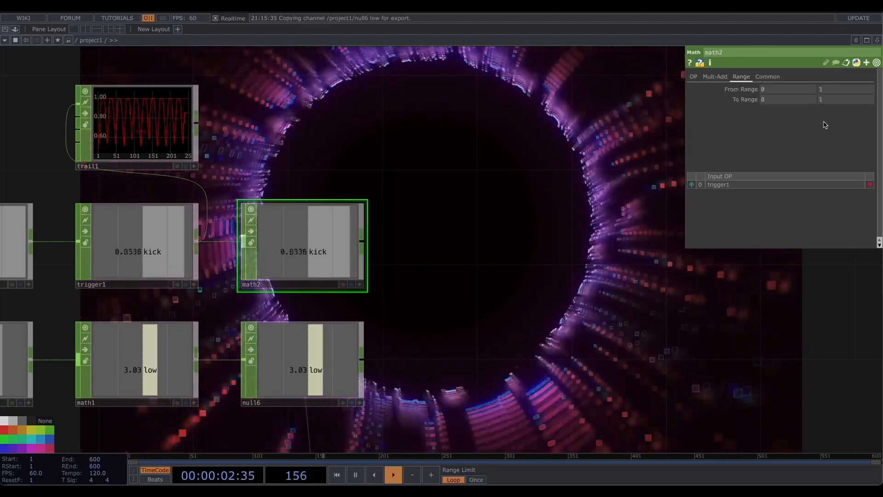
left_click(831, 100)
type("0.6")
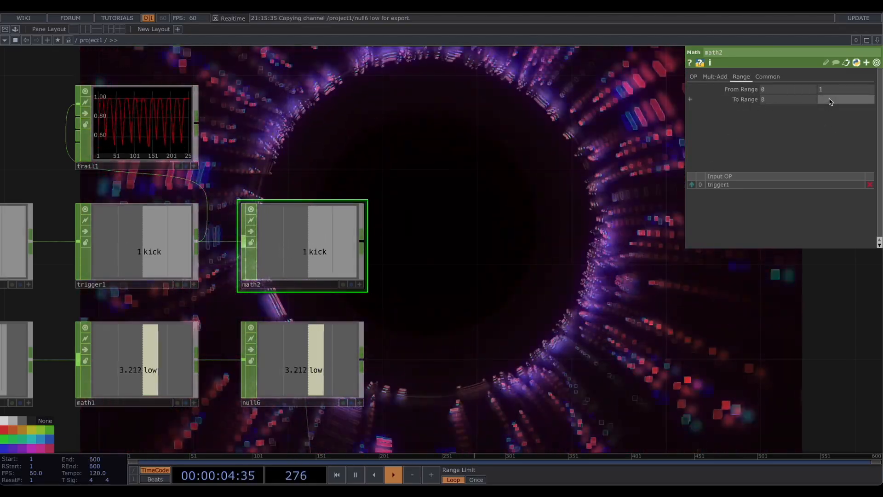
key("Return")
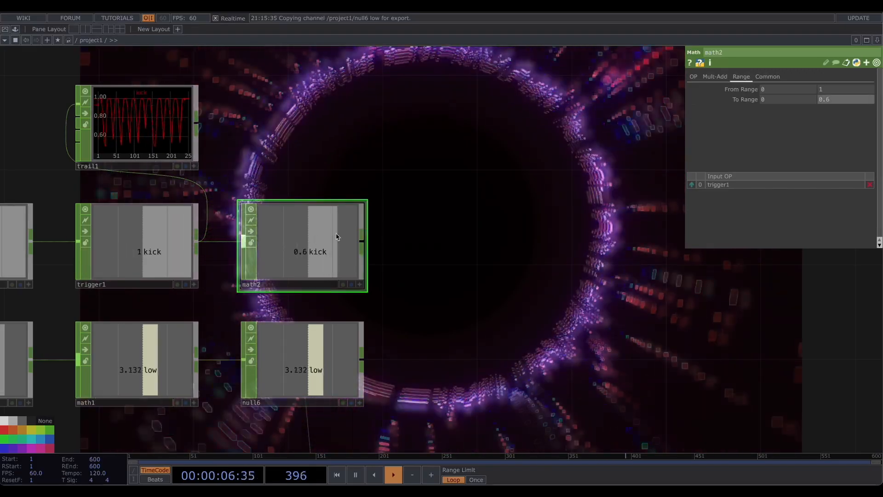
- Set math2's Post-Add to 0.2
left_click(715, 76)
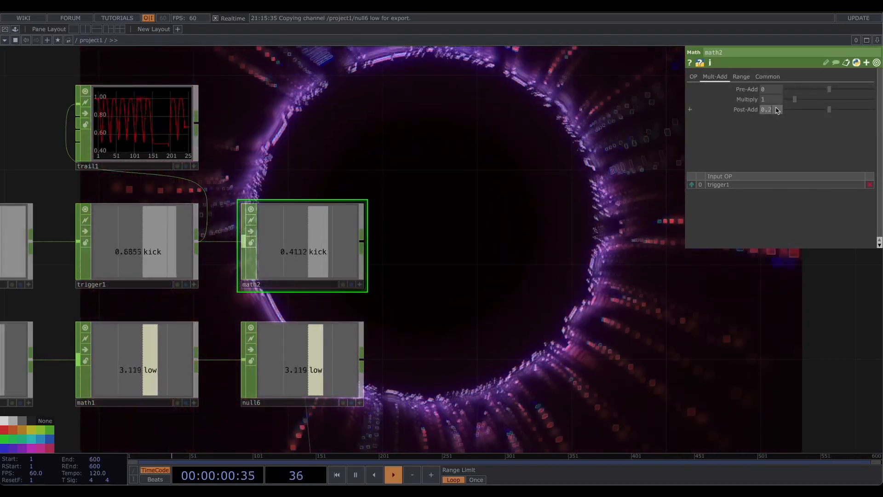
key("Return")
left_click_drag(511, 220, 469, 223)
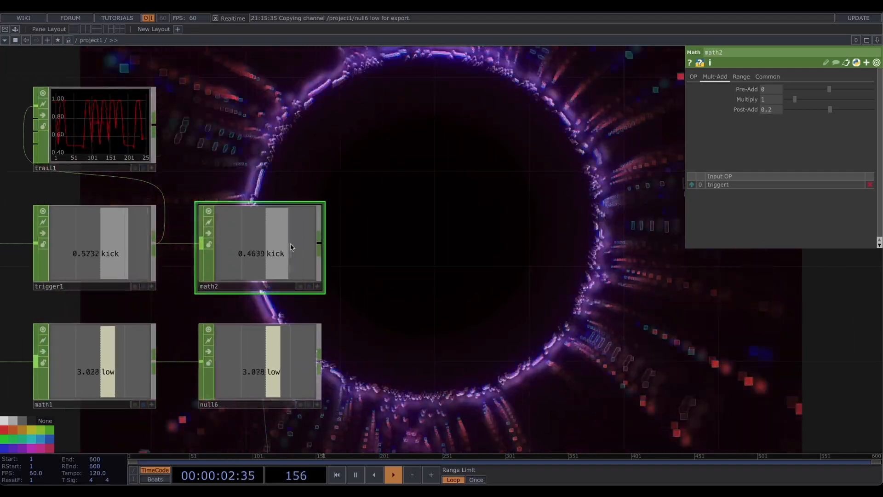
- Append a Null CHOP after math2 and link its kick channel to the bloom's Glow Level
left_click(425, 247)
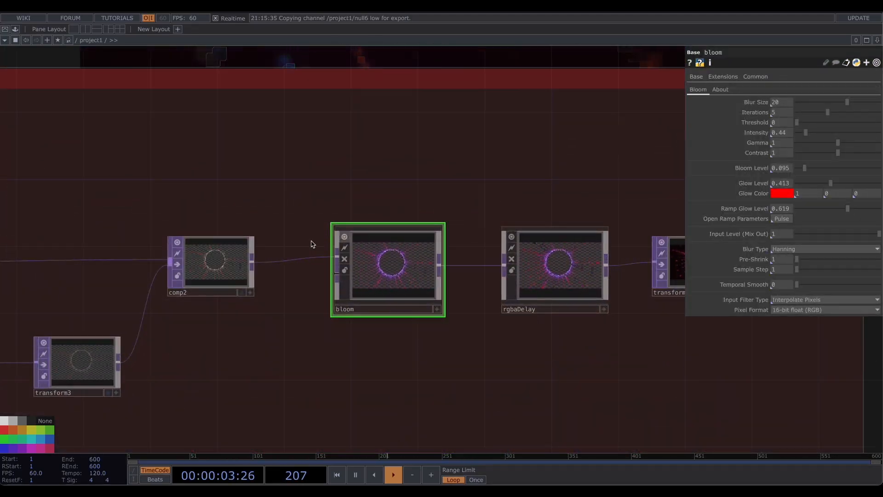
middle_click_drag(344, 249, 329, 185)
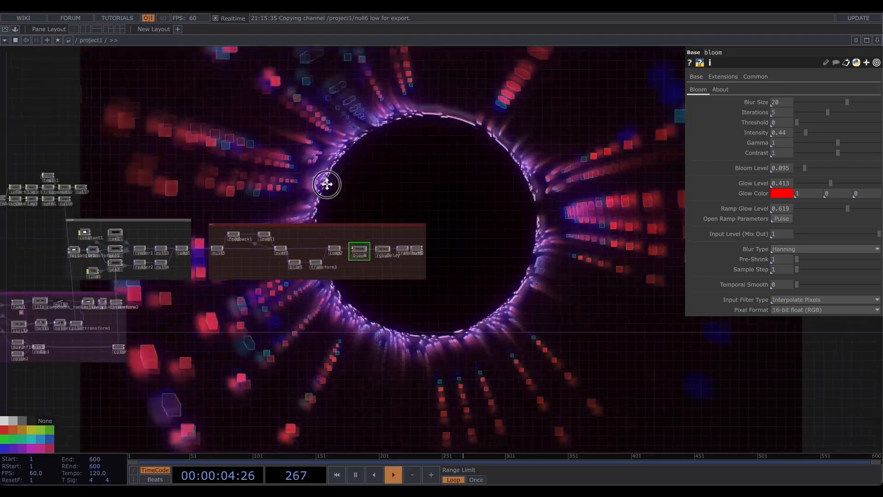
left_click_drag(330, 184, 544, 231)
middle_click_drag(301, 225, 294, 261)
left_click_drag(294, 261, 334, 241)
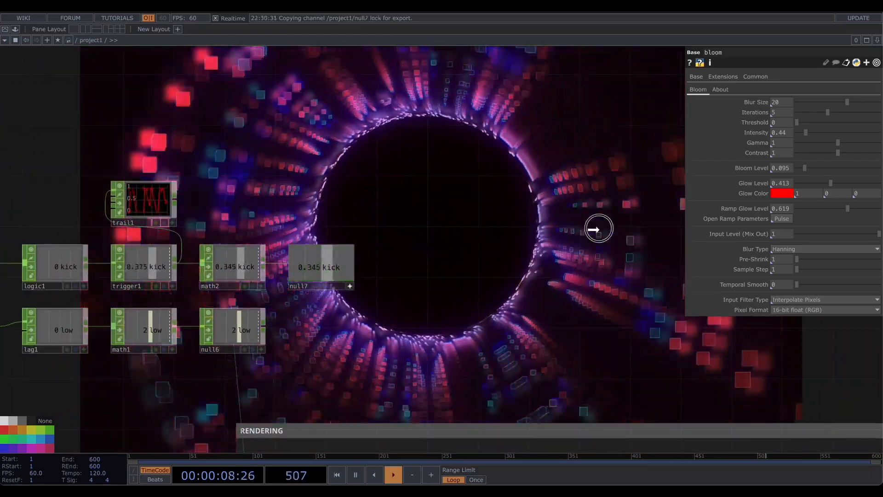
left_click_drag(784, 179, 785, 182)
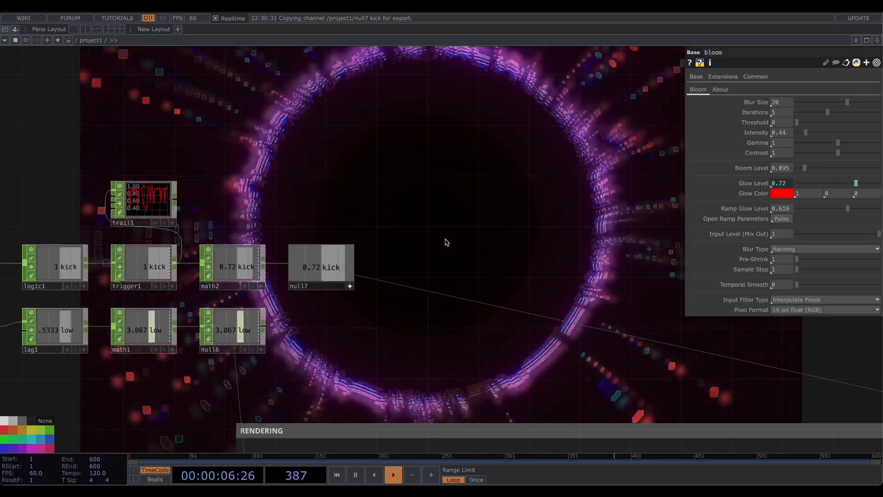
- Add an annotation titled AUDIO enclosing the audio file, analysis and kick/low processing operators
scroll(542, 252, "down", 3)
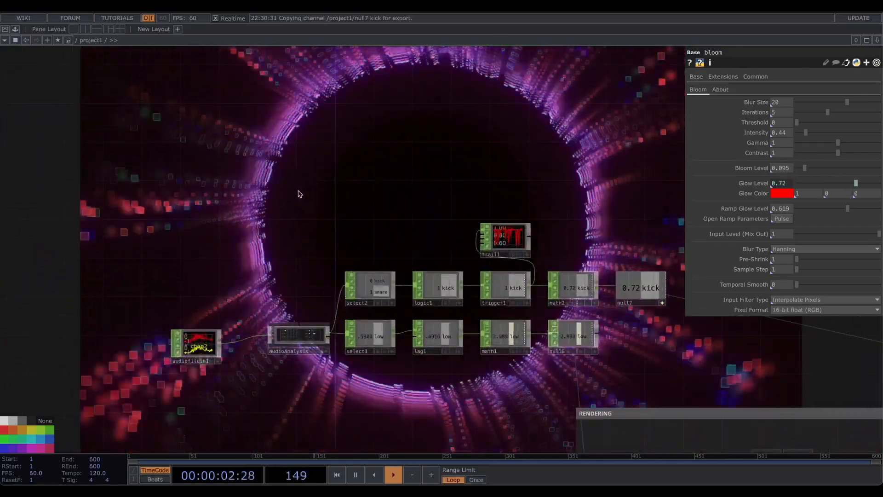
left_click_drag(298, 193, 279, 145)
scroll(251, 172, "down", 1)
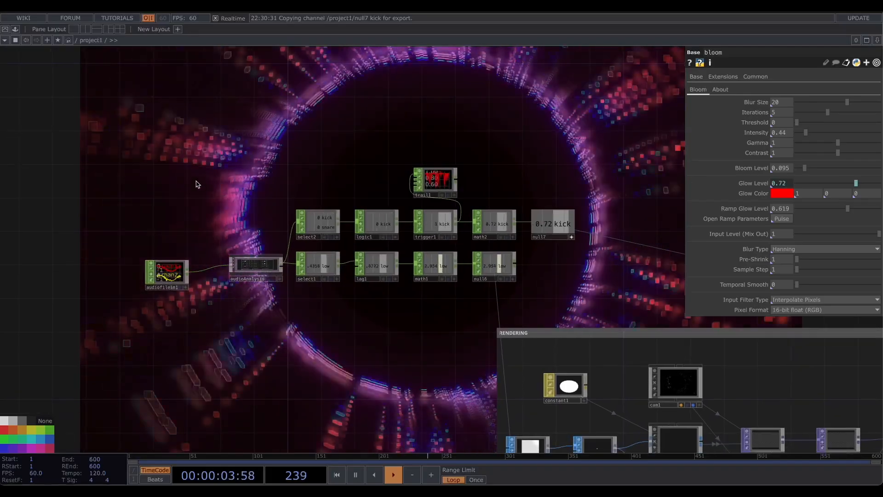
left_click(152, 107)
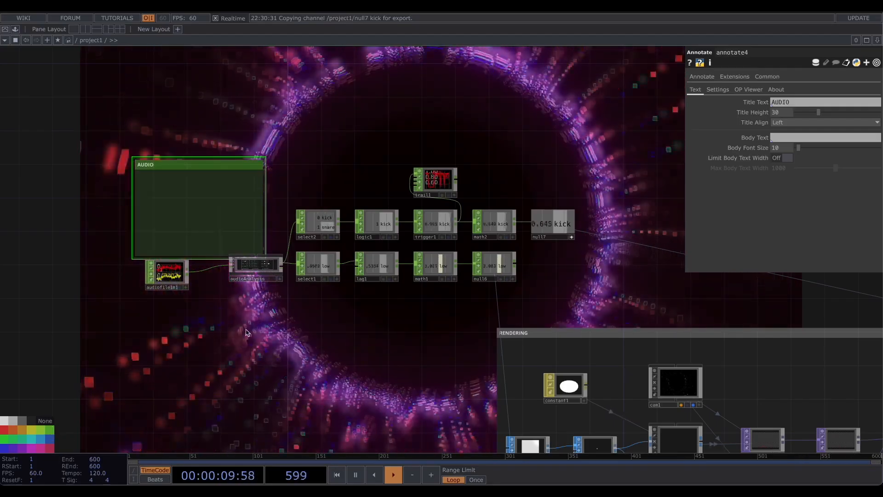
mouse_move(265, 213)
left_mouse_down()
mouse_move(551, 239)
mouse_move(559, 303)
left_mouse_up()
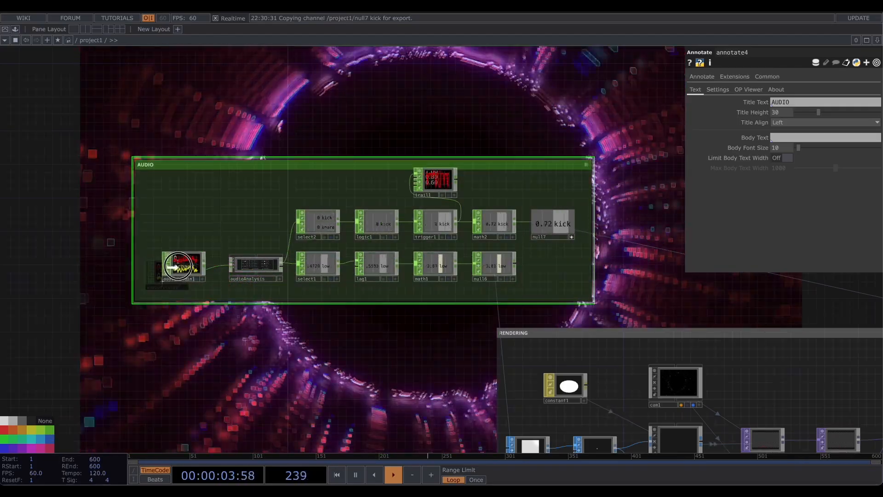
left_click_drag(177, 266, 186, 265)
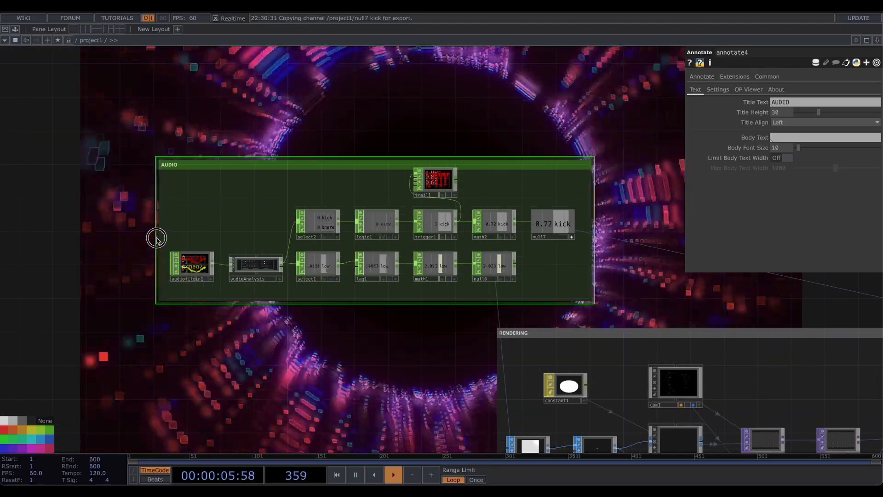
left_click_drag(359, 165, 296, 172)
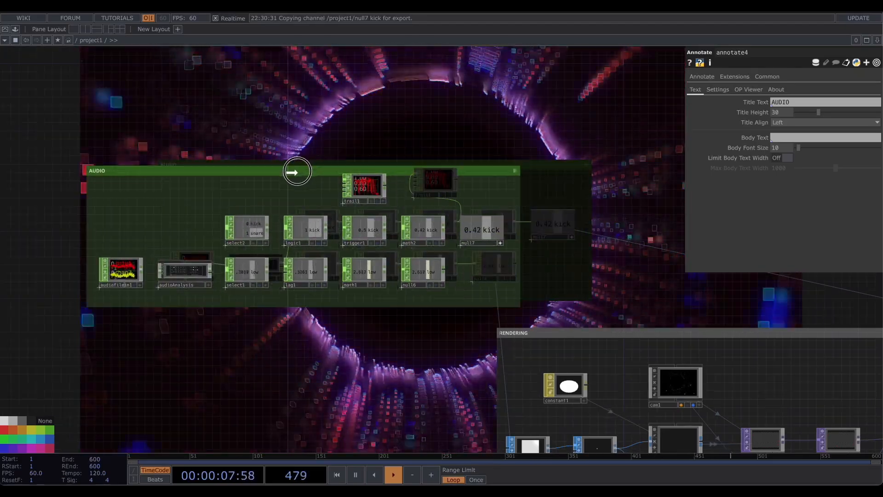
- Reposition the AUDIO annotation box and the RENDERING section to tidy the network layout
scroll(548, 202, "down", 3)
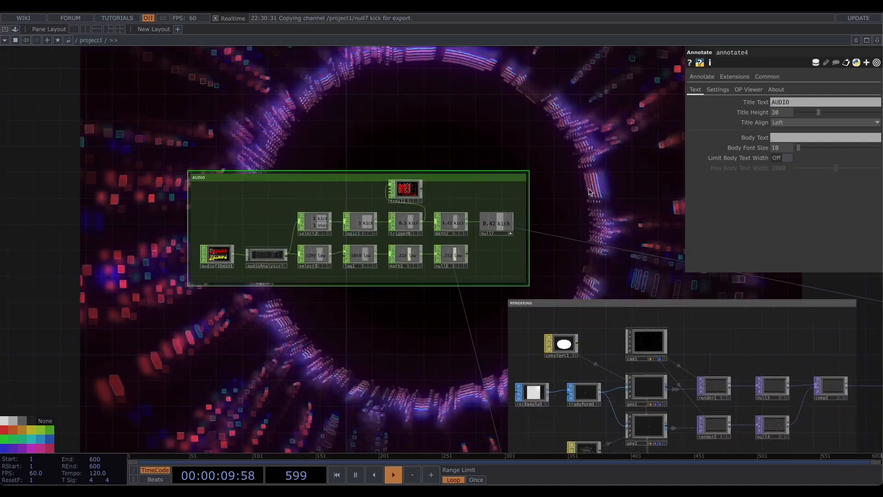
left_click_drag(537, 220, 493, 140)
mouse_move(424, 100)
left_mouse_down()
mouse_move(386, 167)
mouse_move(394, 205)
mouse_move(400, 115)
mouse_move(536, 98)
mouse_move(501, 107)
left_mouse_up()
left_click_drag(610, 94, 605, 95)
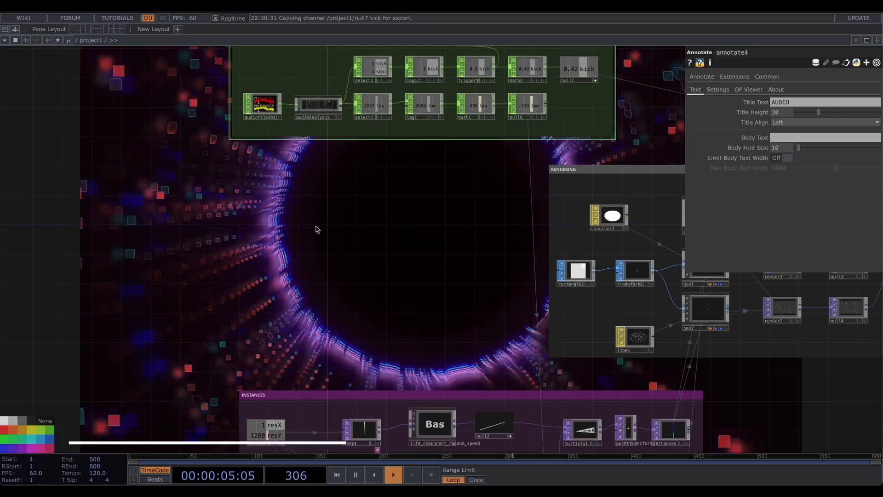
scroll(312, 237, "up", 3)
left_click_drag(312, 236, 317, 228)
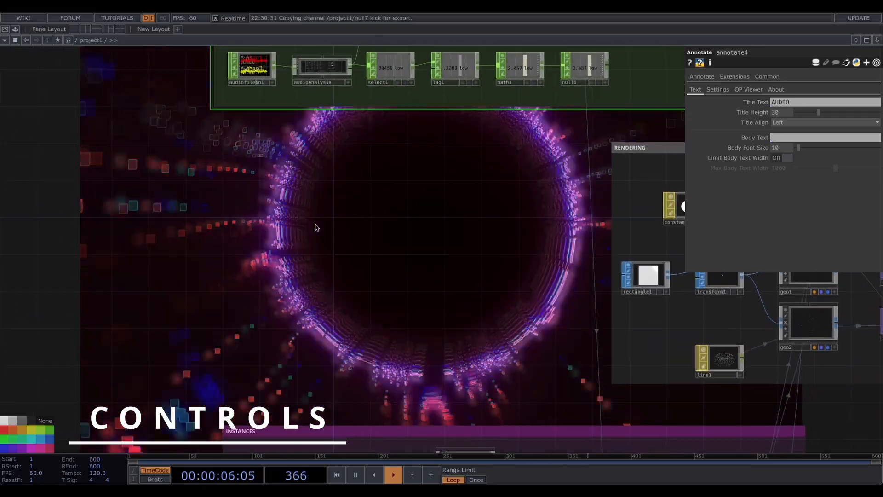
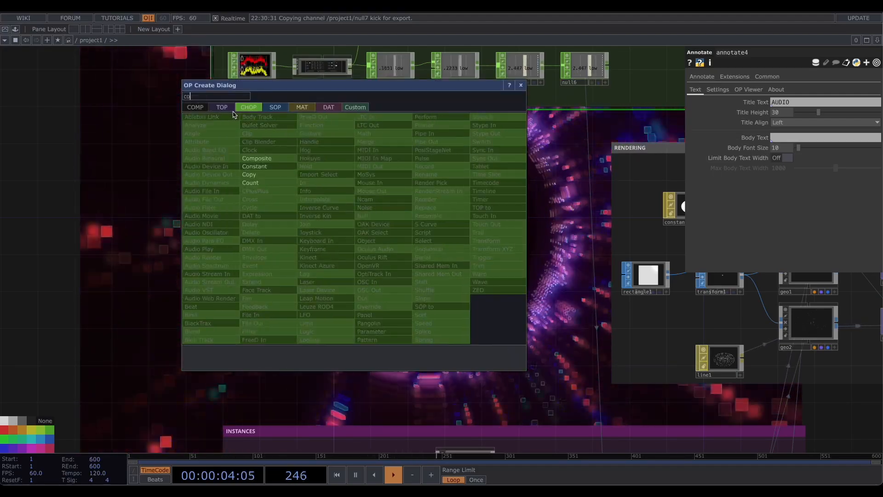
- Add a Constant CHOP with one channel named size set to 0.005
left_click(254, 166)
left_click(249, 290)
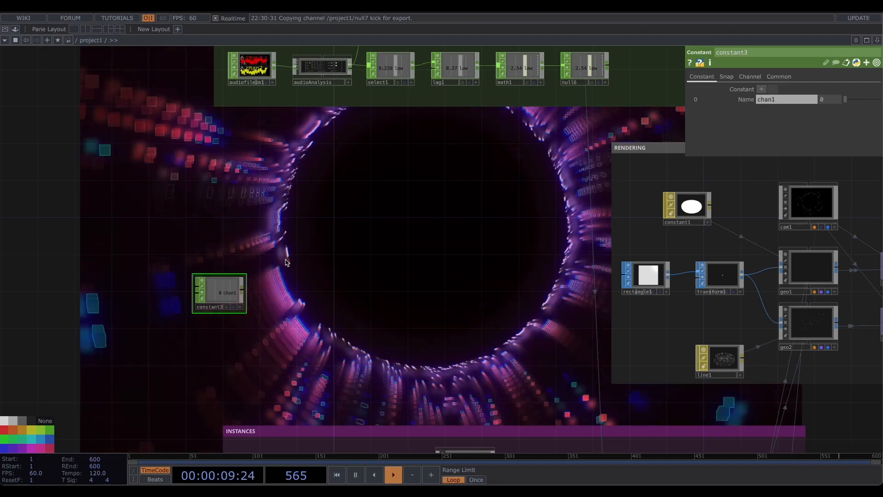
scroll(222, 297, "up", 5)
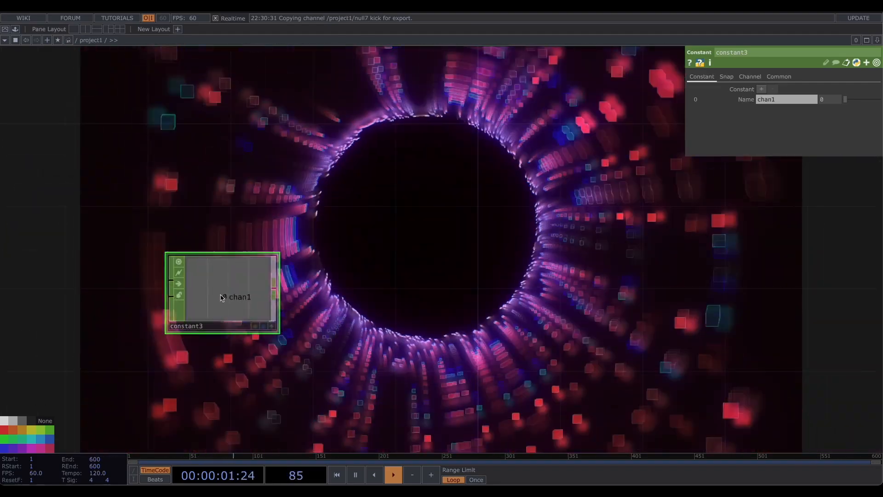
left_click_drag(219, 296, 268, 295)
left_click(786, 99)
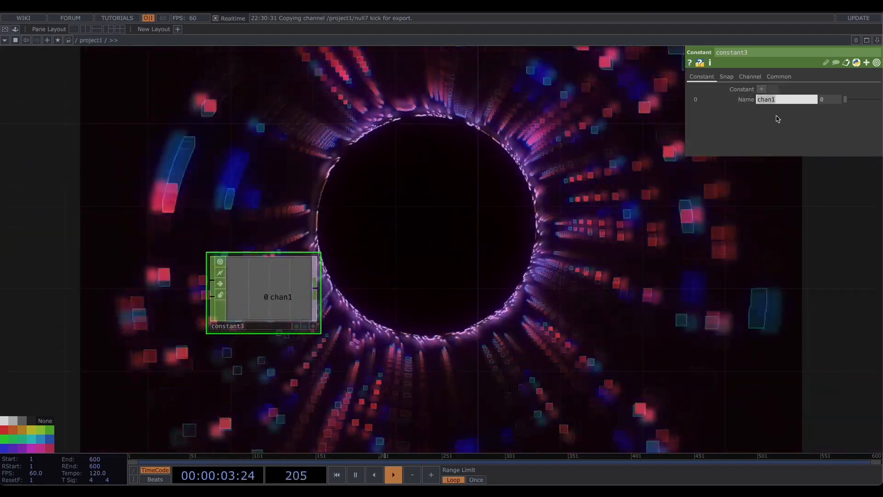
key("Return")
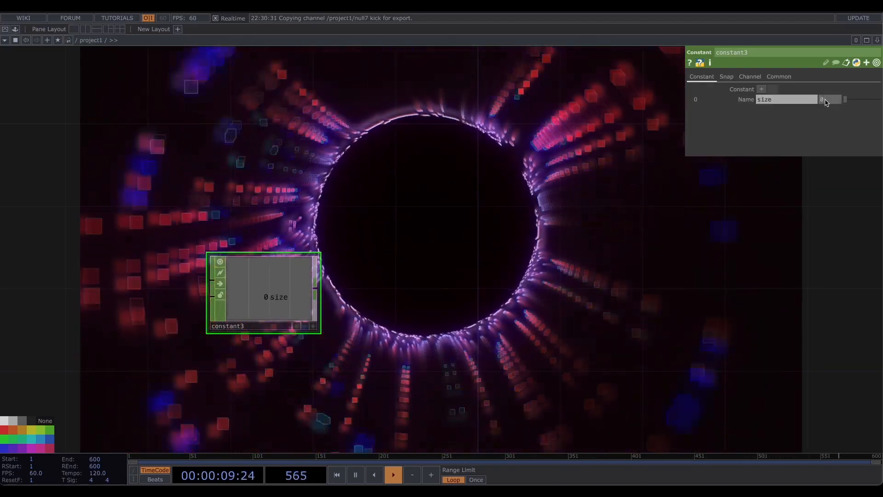
left_click(827, 99)
type("0.005")
key("Return")
- Append a Null CHOP after the size constant
scroll(660, 227, "down", 5)
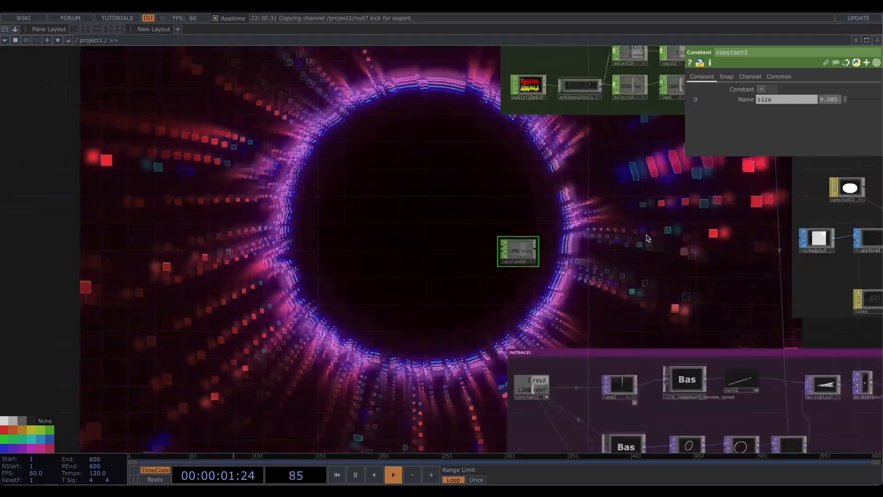
left_click_drag(664, 243, 490, 280)
left_click(647, 278)
left_click(693, 275)
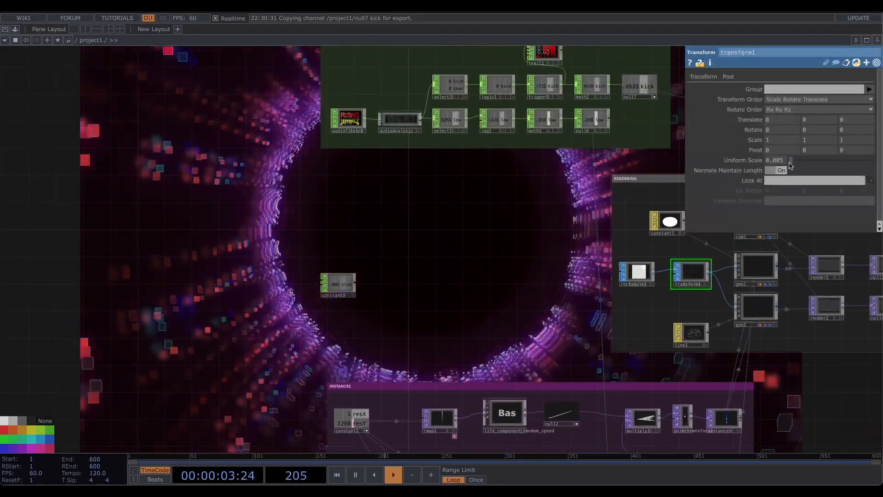
left_click(335, 281)
scroll(334, 282, "up", 3)
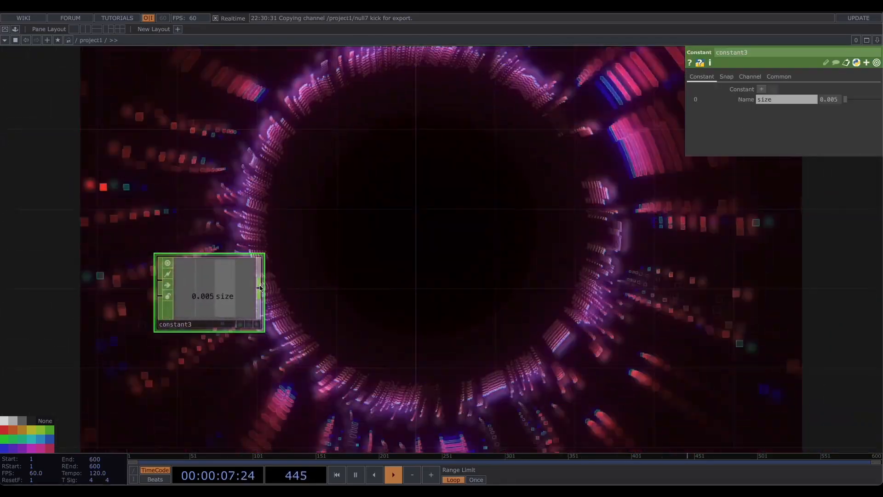
right_click(259, 288)
left_click(413, 291)
left_click_drag(509, 249, 467, 255)
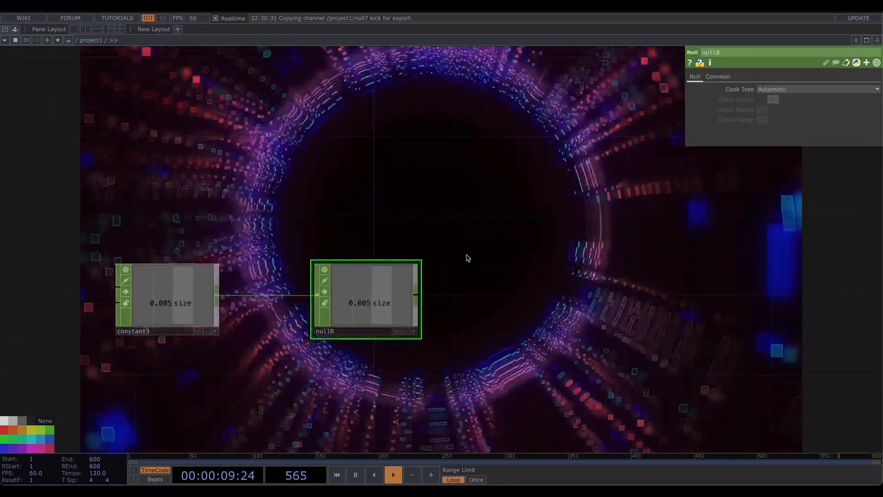
- Branch a Math CHOP from null8 and set its Post-Add to 0.1
left_click(401, 298)
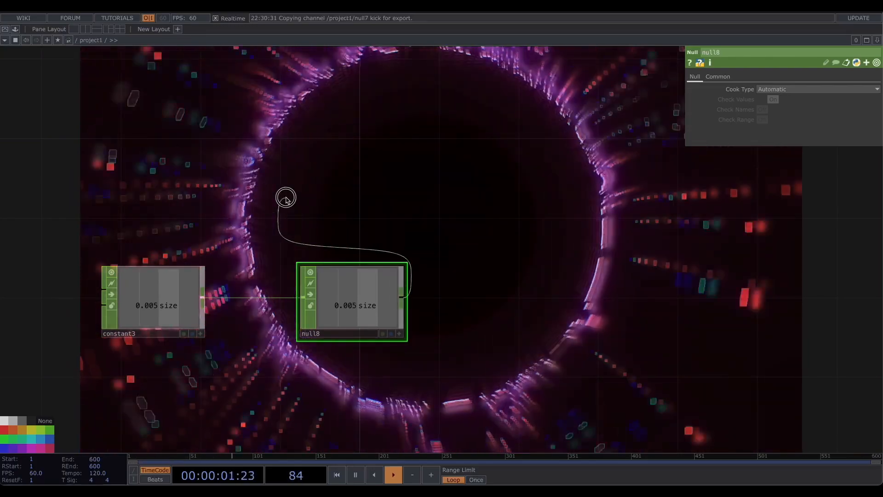
left_click(287, 198)
left_click(316, 103)
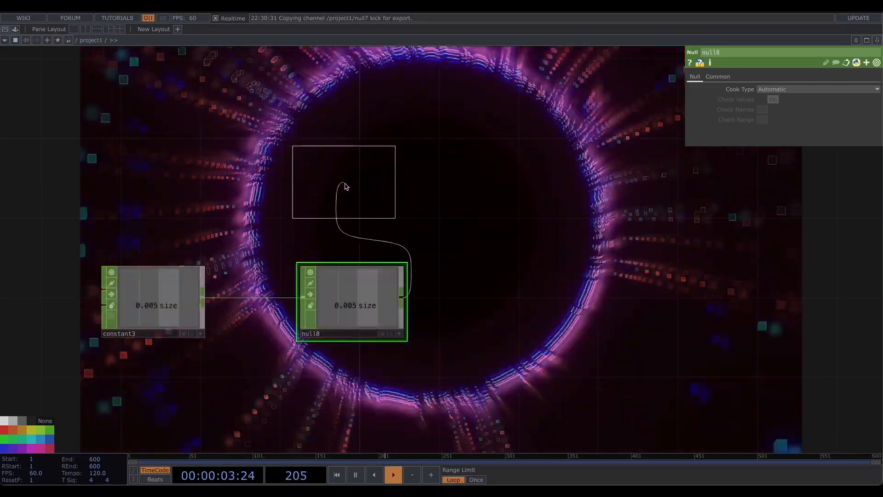
left_click(349, 200)
left_click_drag(388, 193, 348, 193)
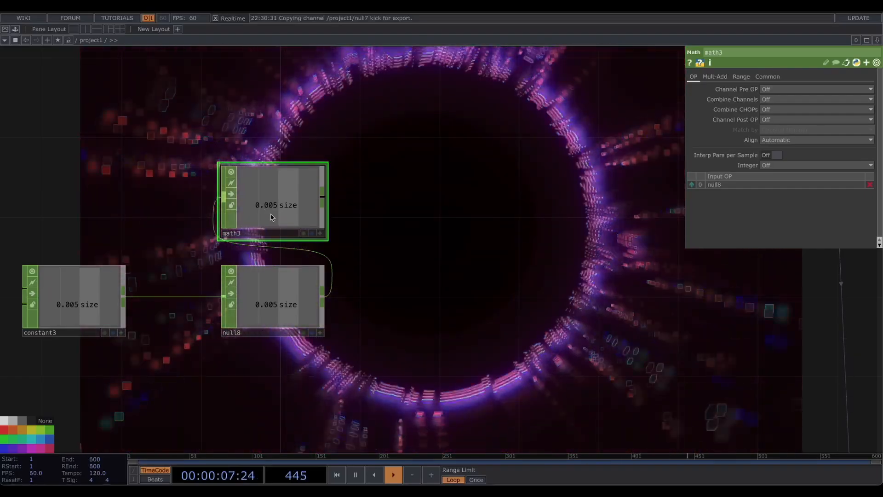
left_click(741, 76)
left_click(715, 76)
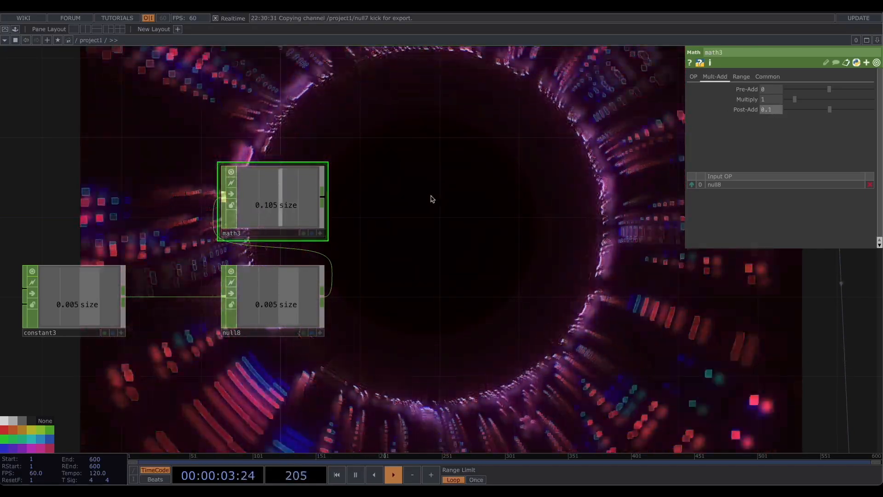
- Add a Switch CHOP taking null8 as first input and math3 as second input
left_click_drag(433, 199, 341, 197)
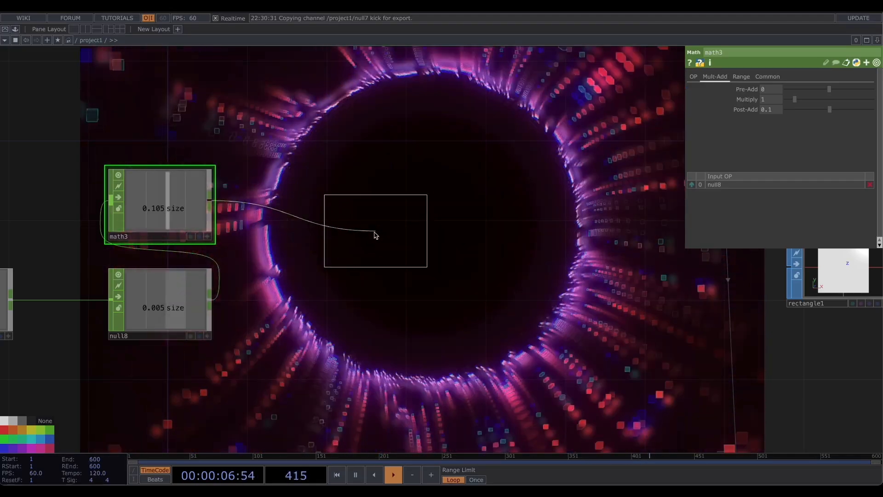
left_click(359, 244)
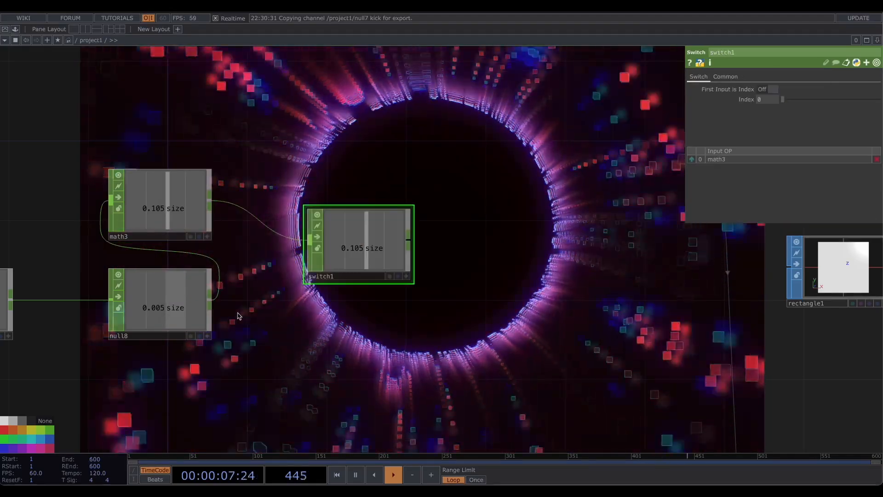
left_click_drag(210, 294, 302, 242)
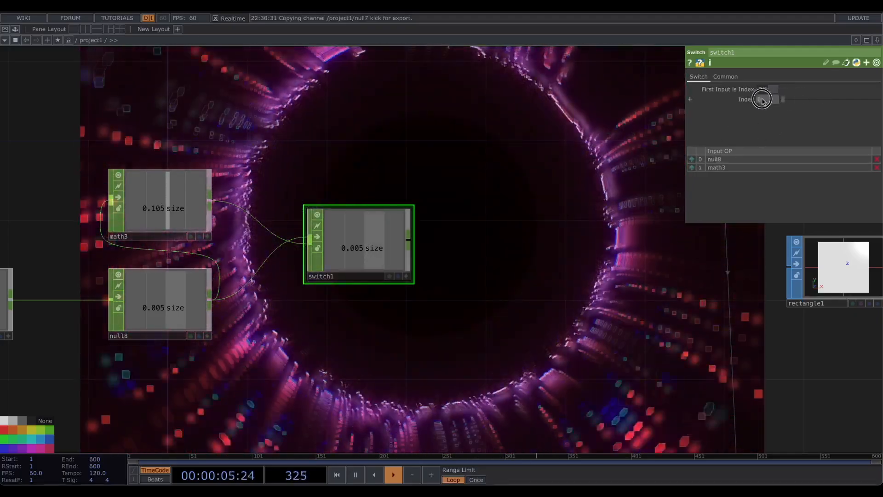
left_click_drag(336, 108, 361, 149)
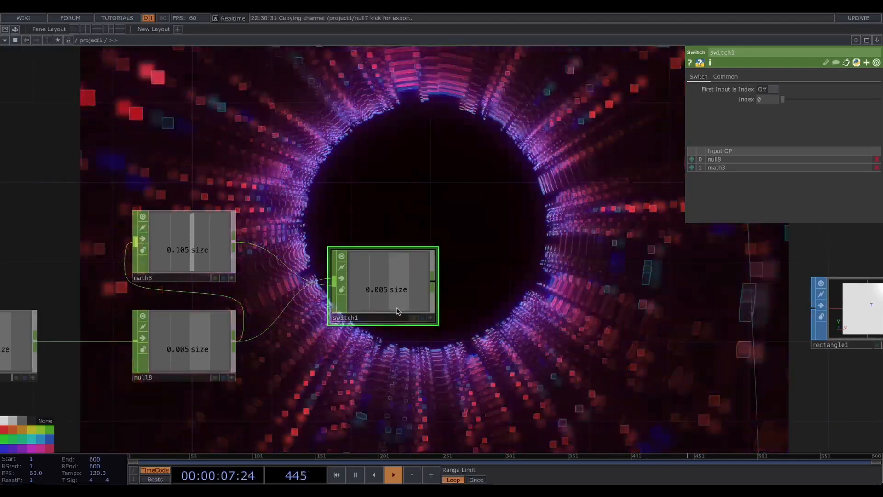
- Add a Keyboard In CHOP listening to key 1
double_click(383, 108)
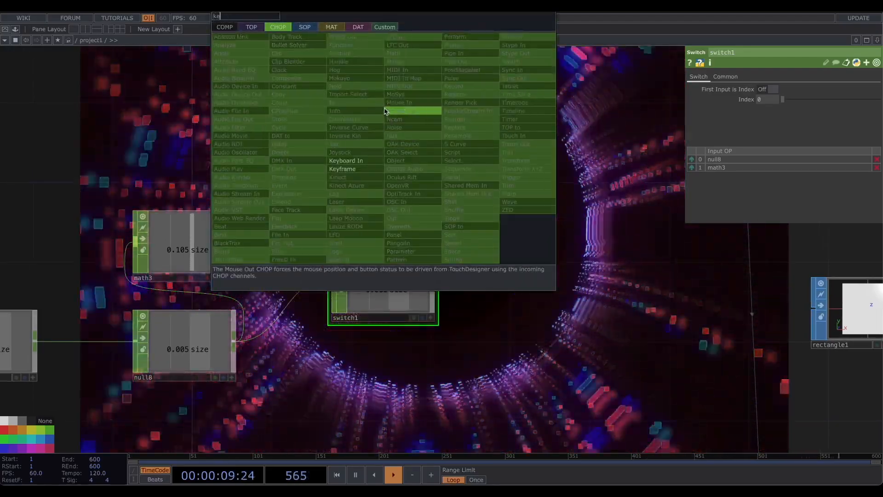
left_click(361, 160)
left_click(368, 178)
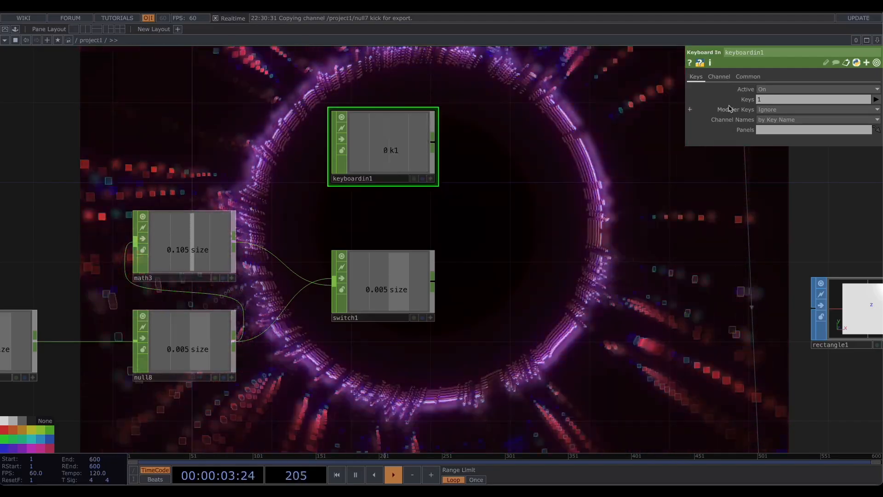
key("1")
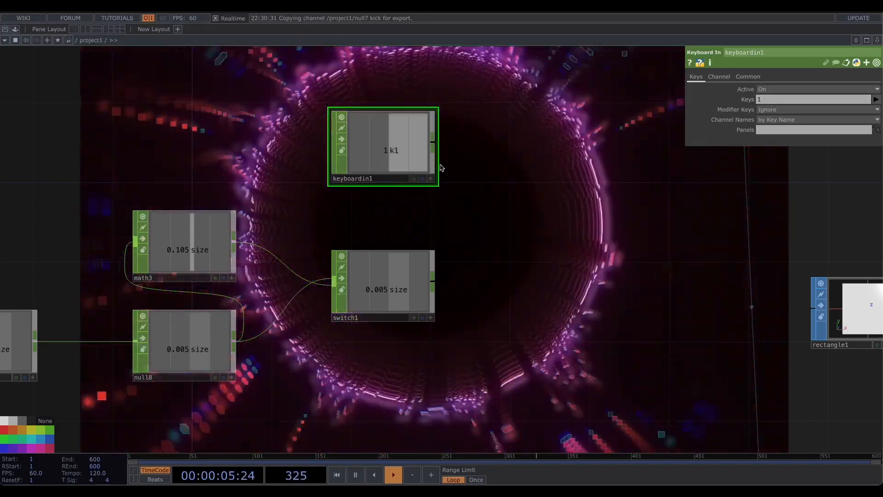
- Link keyboardin1's k1 channel to switch1's Index as a CHOP reference
left_click(427, 268)
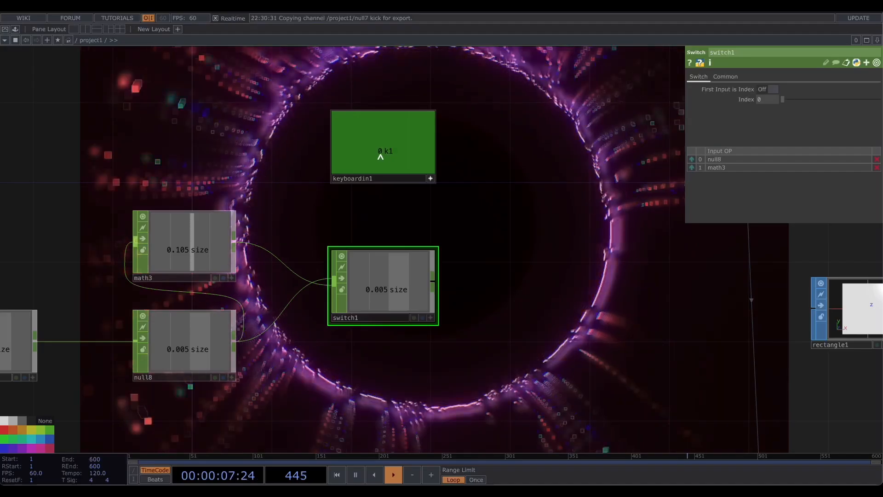
left_click_drag(381, 157, 769, 100)
left_click(771, 95)
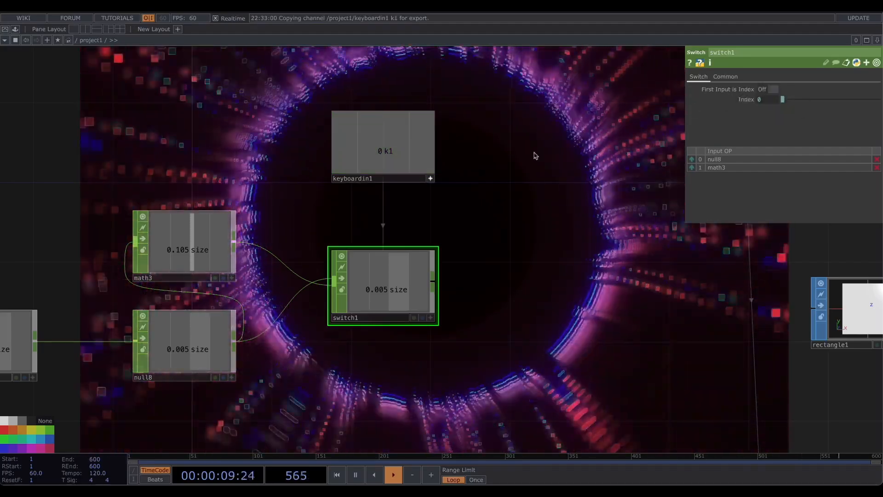
left_click_drag(475, 225, 454, 213)
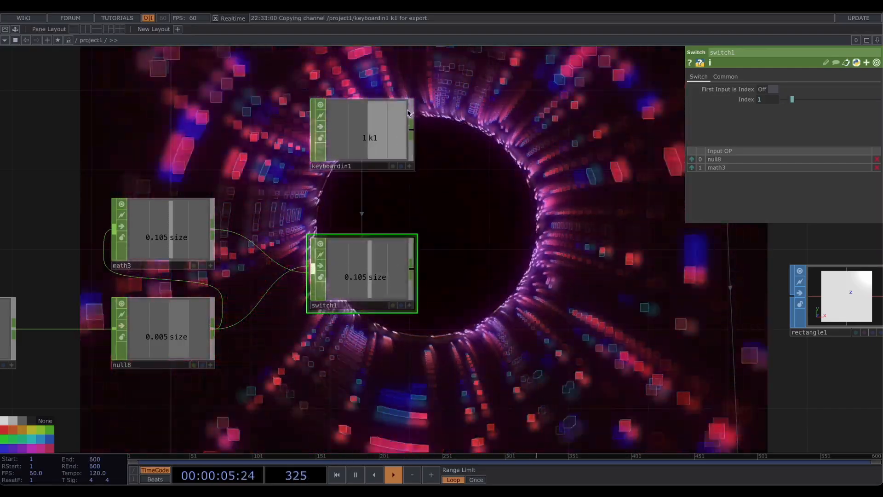
- Append a Null CHOP after switch1
left_click_drag(539, 200, 204, 193)
left_click(621, 293)
left_click_drag(286, 195, 419, 192)
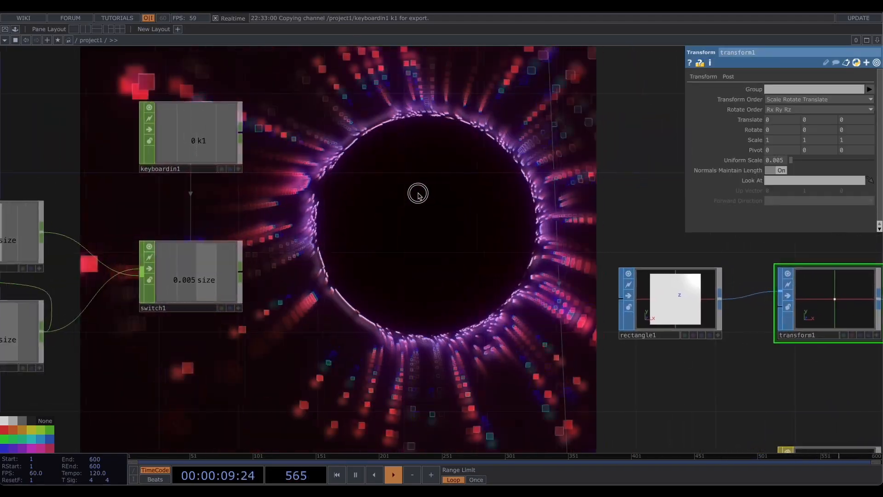
left_click(229, 270)
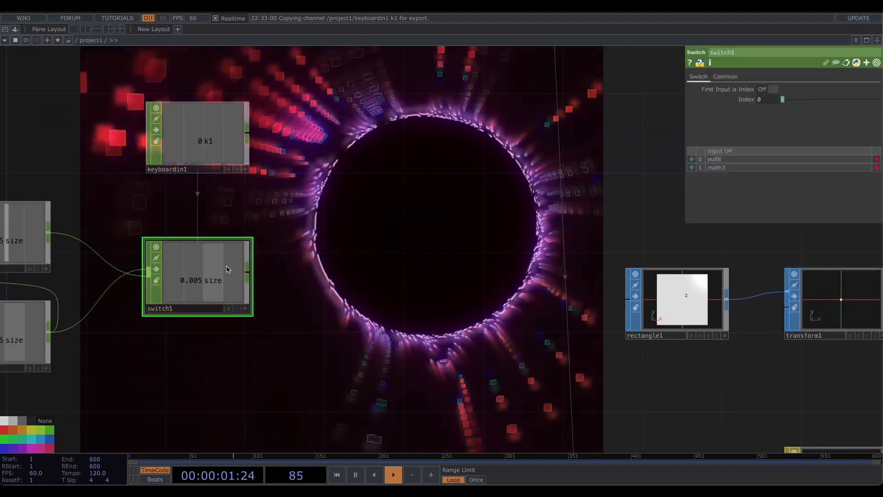
left_click(460, 276)
left_click_drag(523, 319, 362, 312)
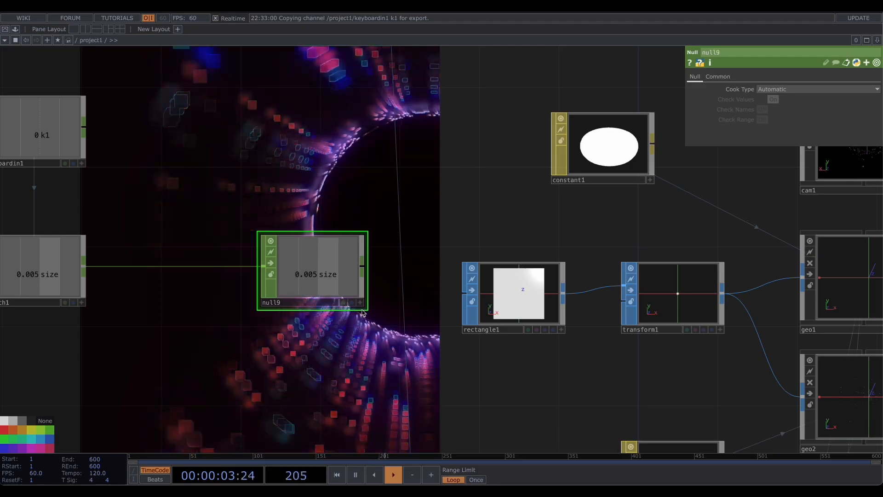
- Reference null9's size channel in transform1's Uniform Scale
left_click(668, 302)
left_click_drag(801, 173, 781, 161)
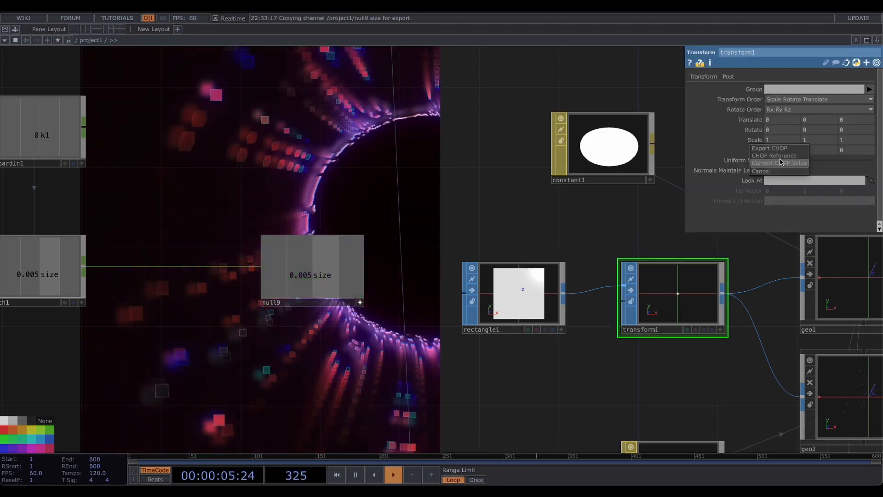
left_click(781, 155)
mouse_move(299, 139)
left_mouse_down()
mouse_move(345, 154)
mouse_move(255, 276)
left_mouse_up()
scroll(346, 154, "down", 4)
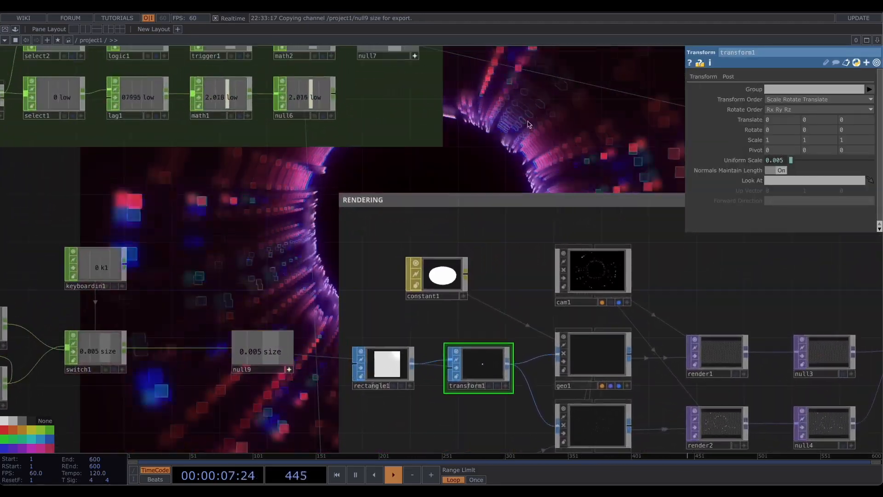
- Branch another Math CHOP from null8 and set its Post-Add to -0.005
left_click_drag(529, 124, 375, 237)
left_click_drag(528, 125, 357, 286)
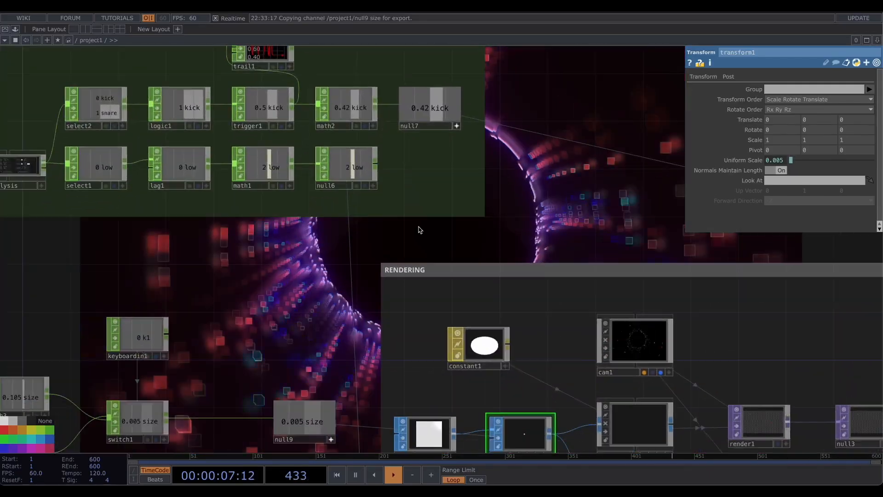
mouse_move(290, 333)
left_mouse_down()
mouse_move(453, 223)
mouse_move(488, 178)
left_mouse_up()
scroll(488, 177, "up", 3)
mouse_move(455, 210)
left_mouse_down()
mouse_move(434, 195)
mouse_move(526, 116)
left_mouse_up()
scroll(434, 194, "up", 4)
left_click_drag(326, 326, 342, 325)
scroll(234, 310, "up", 3)
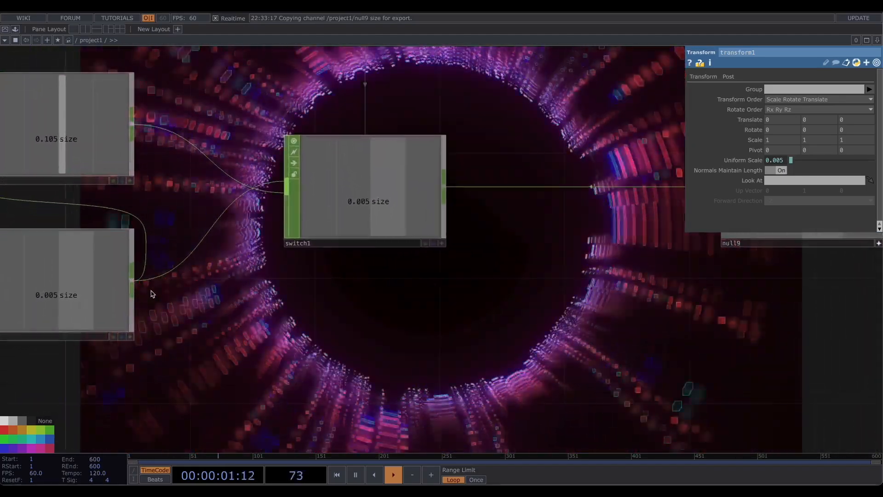
left_click(132, 277)
left_click(226, 345)
type("ma")
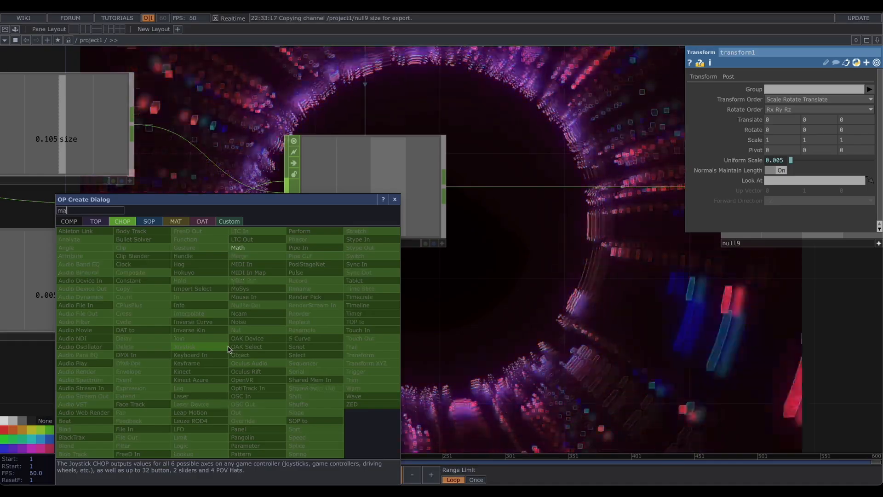
left_click(248, 249)
left_click(336, 379)
left_click_drag(490, 283, 497, 238)
left_click_drag(336, 335, 366, 335)
left_click(715, 76)
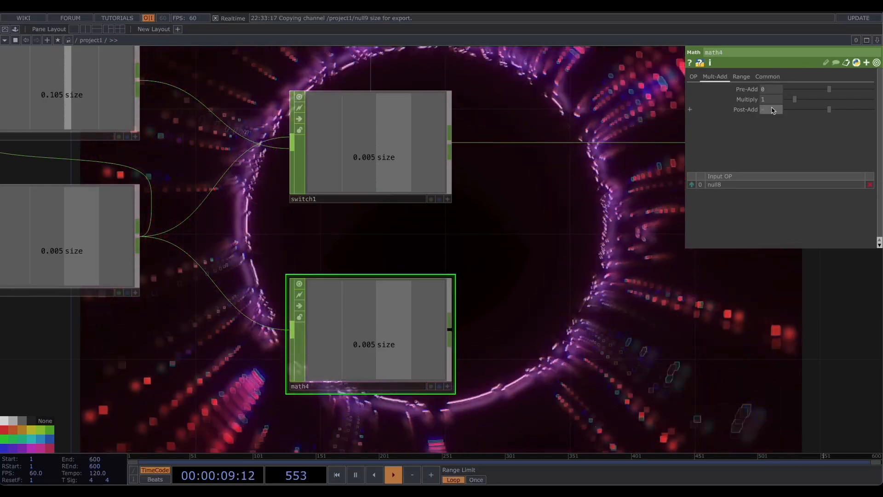
type("-0.005")
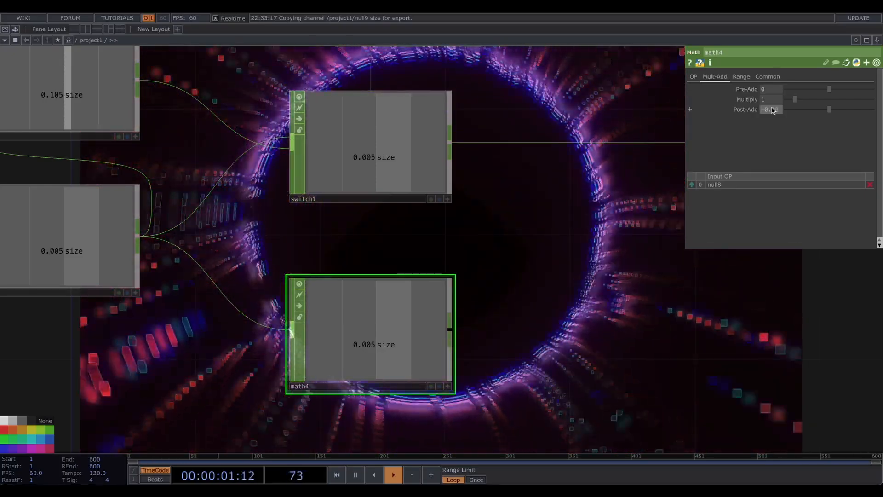
key("Return")
- Insert a second Switch CHOP between switch1 and null9 and connect math4 as its second input
left_click_drag(514, 222, 279, 257)
scroll(308, 287, "down", 1)
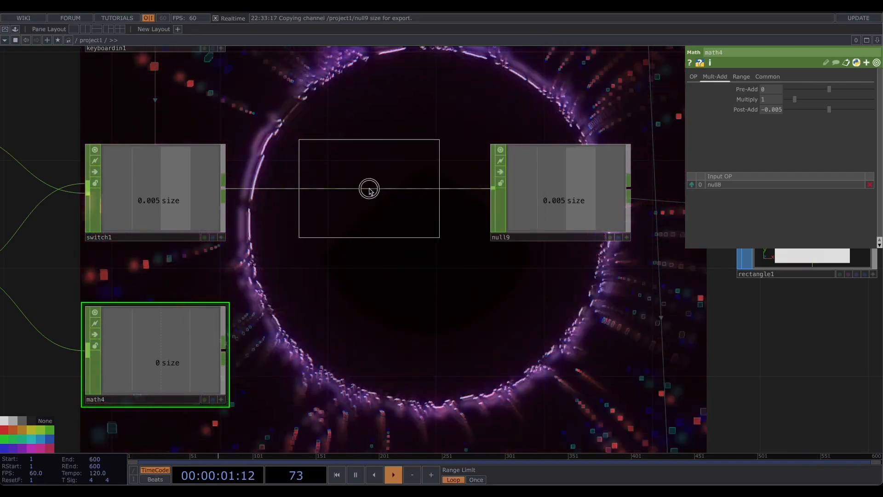
left_click(369, 188)
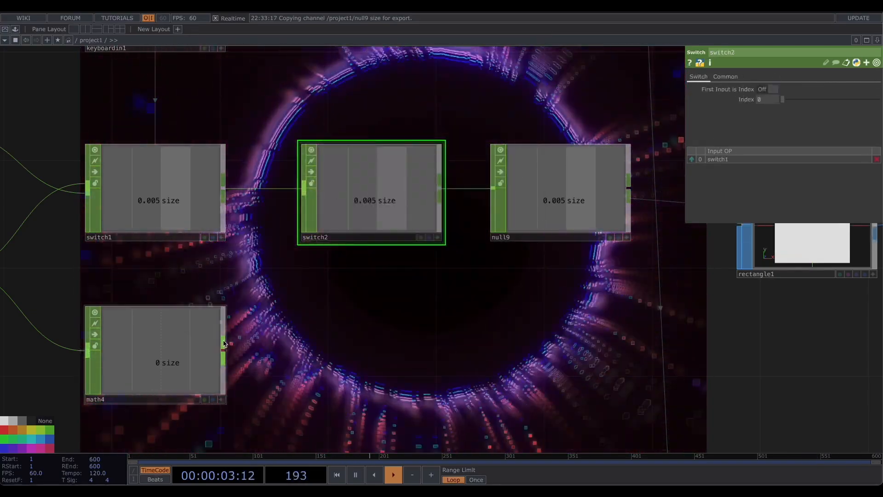
left_click(294, 191)
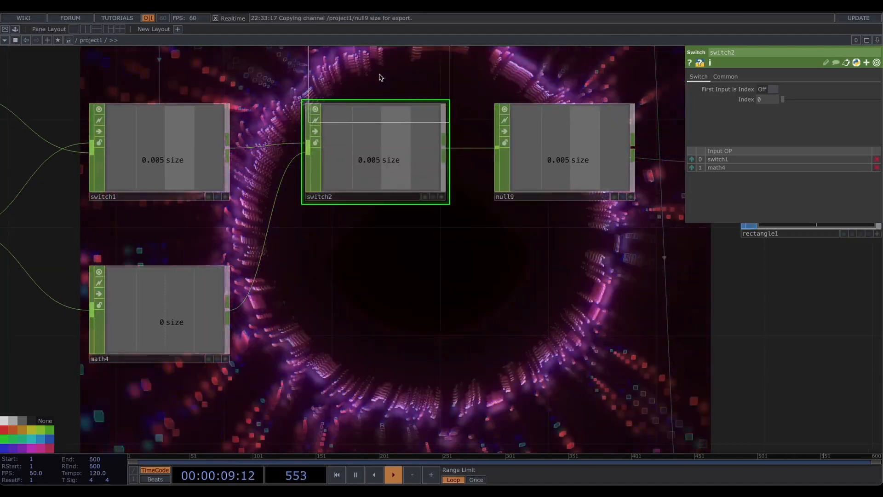
- Duplicate the Keyboard In CHOP to create keyboardin2 and set its Keys to 2
left_click(381, 77)
left_click_drag(424, 225, 409, 272)
left_click_drag(373, 233, 375, 139)
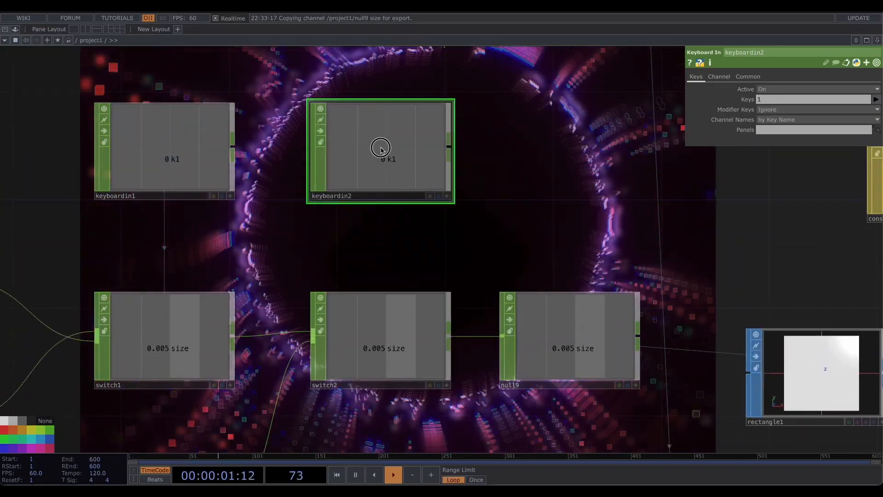
left_click(772, 99)
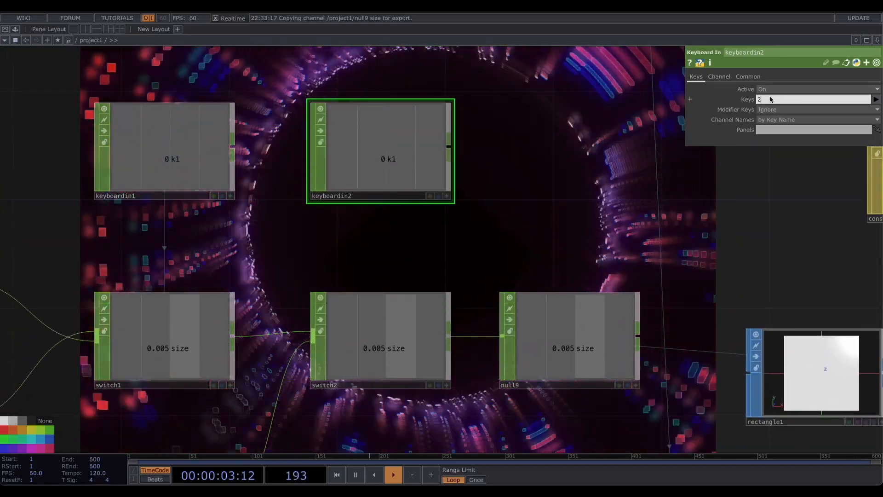
key("Return")
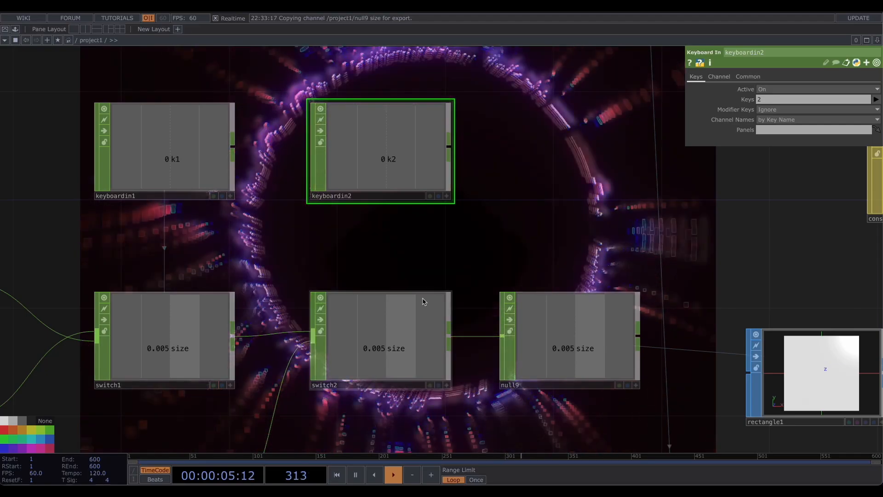
- Reference keyboardin2's k2 channel in switch2's Index, then press 2 to test the switch
left_click(423, 299)
left_click_drag(755, 112, 769, 101)
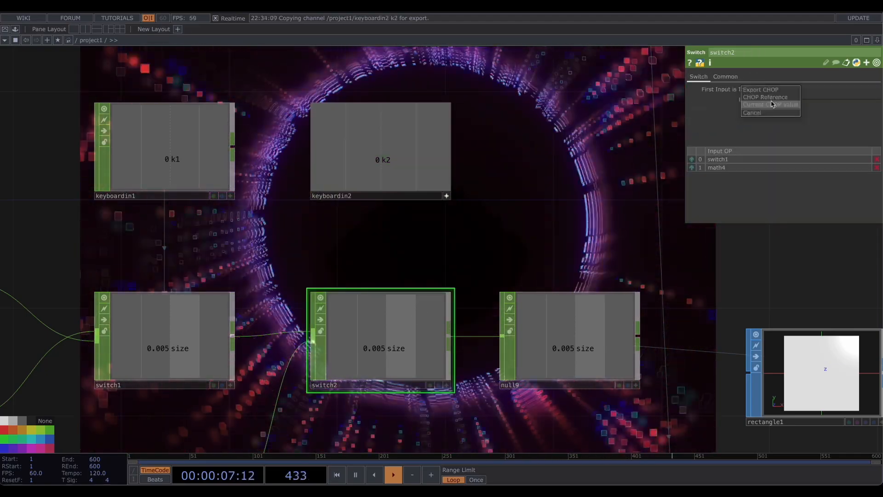
left_click(772, 98)
left_click_drag(552, 152, 405, 214)
key("2")
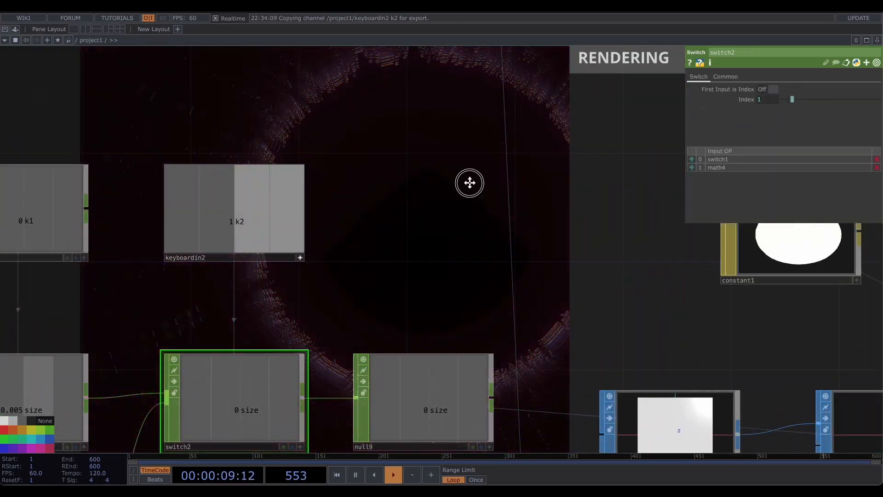
- Pan and zoom around the network to review the rendering and post-processing sections
left_click_drag(469, 183, 368, 295)
scroll(367, 288, "down", 5)
left_click_drag(500, 205, 300, 223)
left_click_drag(583, 200, 339, 198)
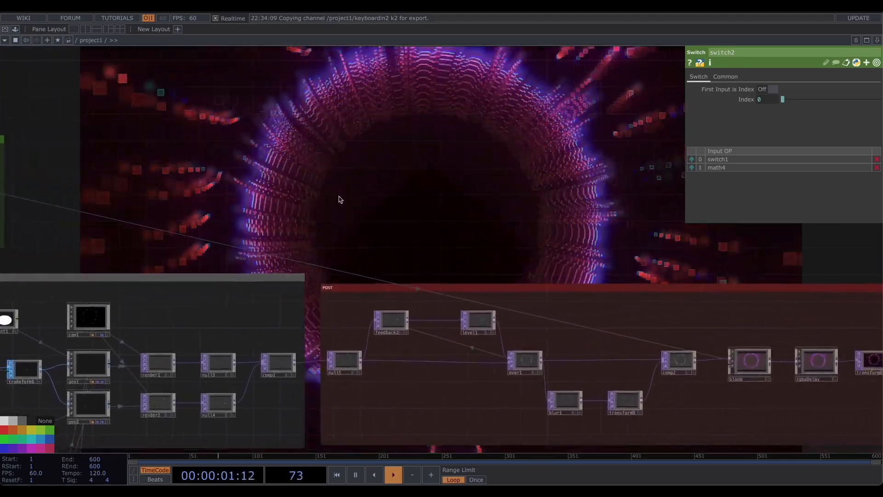
left_click_drag(696, 238, 630, 183)
scroll(383, 179, "down", 2)
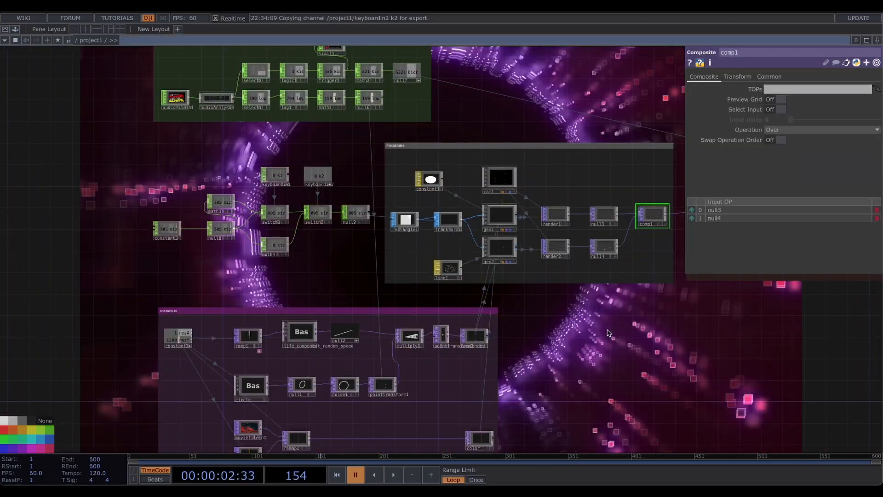
left_click_drag(616, 329, 502, 392)
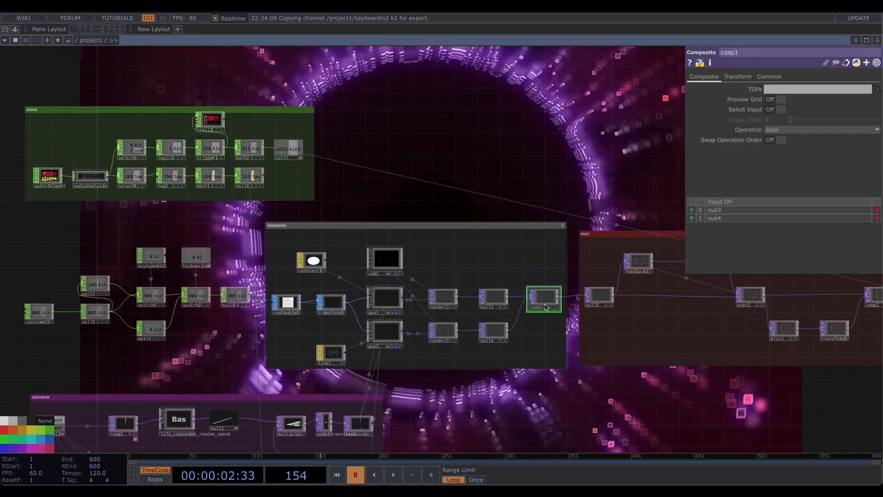
scroll(551, 297, "up", 3)
left_click_drag(570, 162, 410, 266)
left_click_drag(363, 431, 483, 320)
- Swap comp1's inputs so null4 comes first and null3 second
scroll(483, 319, "up", 3)
scroll(574, 236, "up", 4)
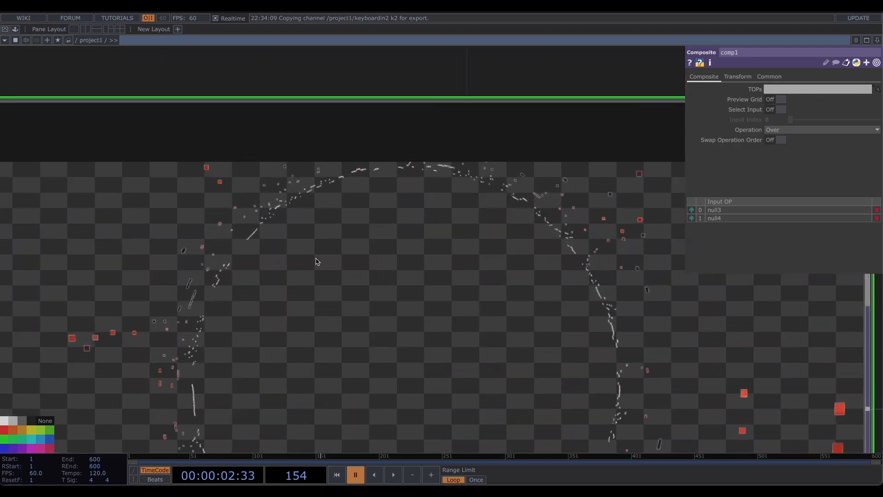
scroll(198, 279, "up", 2)
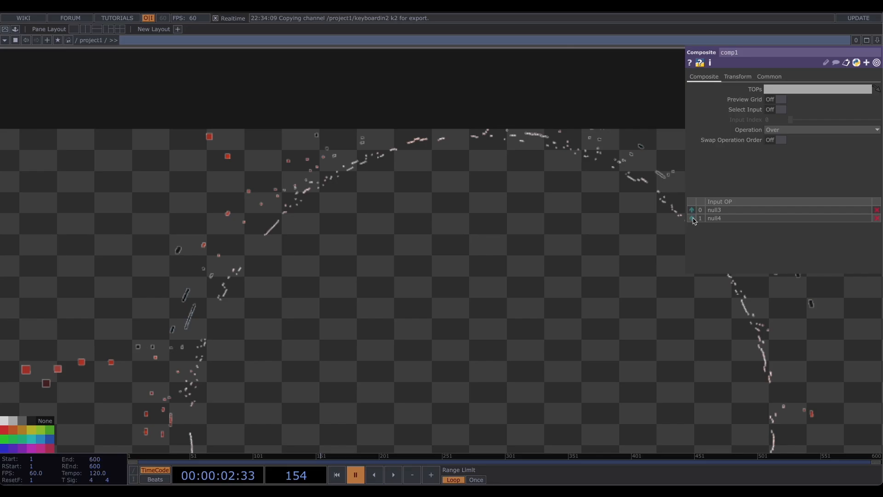
scroll(410, 240, "down", 10)
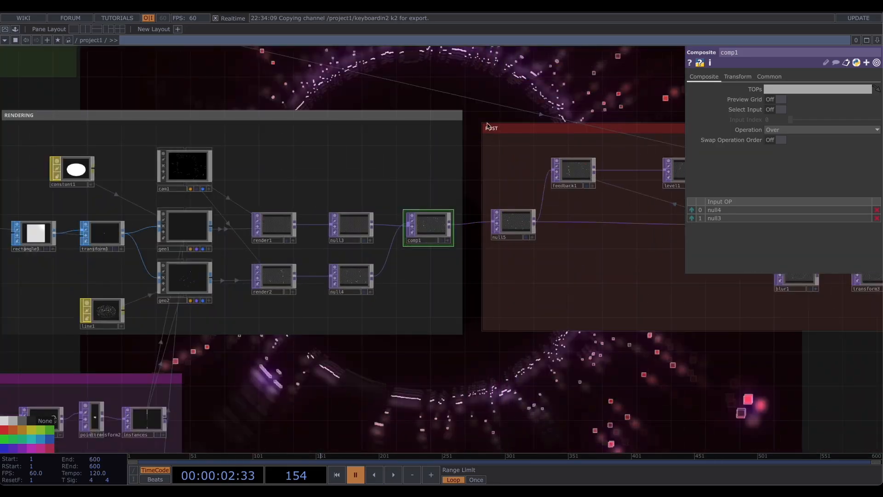
- Play the timeline and watch the composited output react to the audio
left_click_drag(484, 174, 474, 304)
key("space")
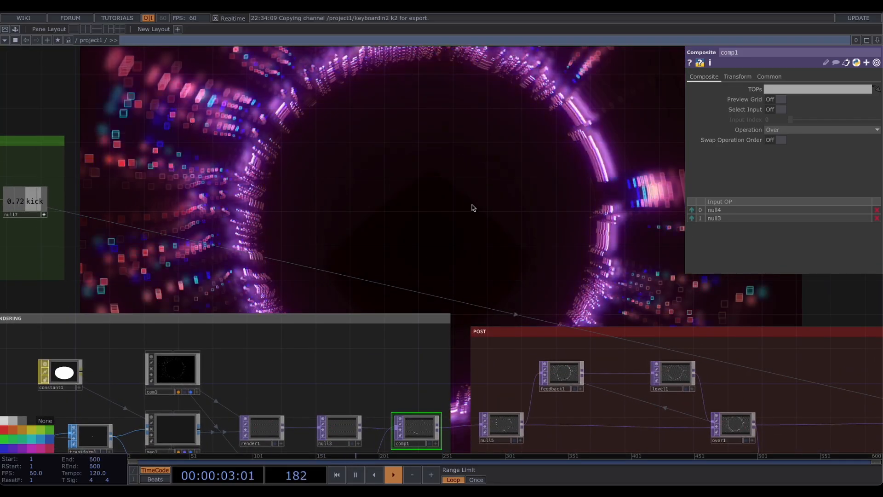
left_click_drag(473, 205, 532, 279)
scroll(468, 253, "down", 2)
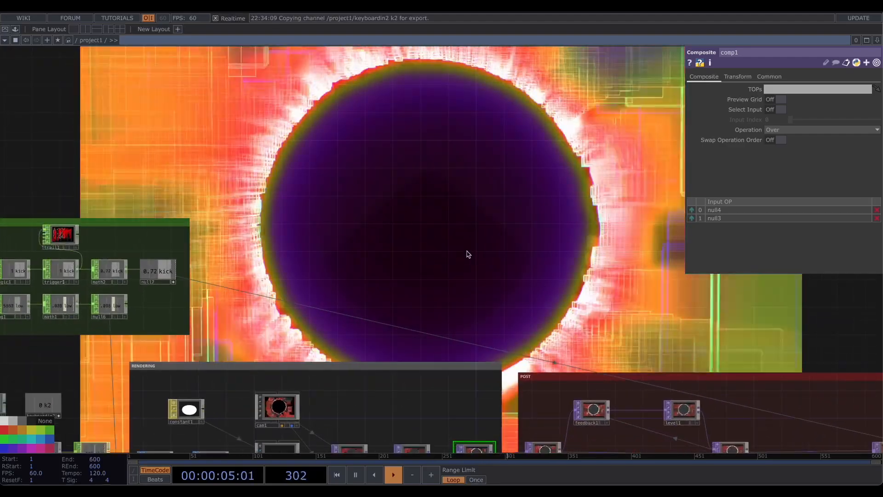
key("space")
left_click_drag(177, 352, 624, 159)
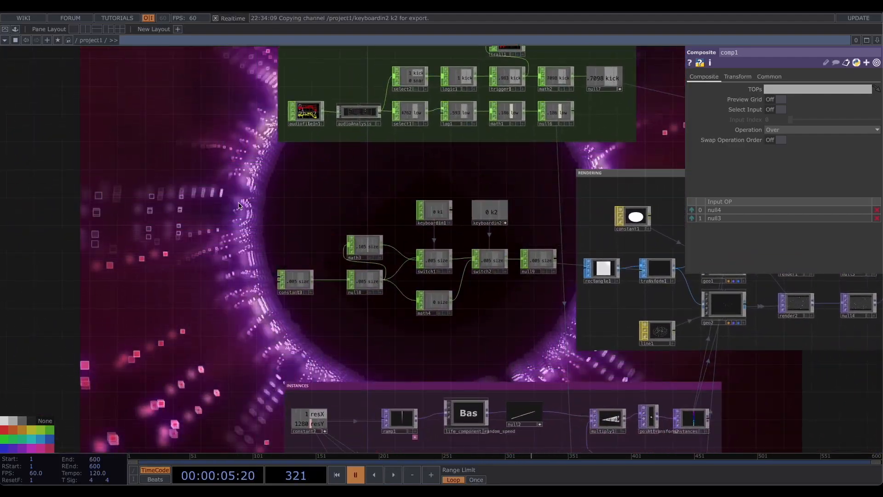
- Select and rearrange the control nodes, then enclose them in a new annotate box titled CONTROLS
right_click_drag(274, 199, 556, 331)
left_click_drag(533, 260, 491, 267)
right_click(266, 98)
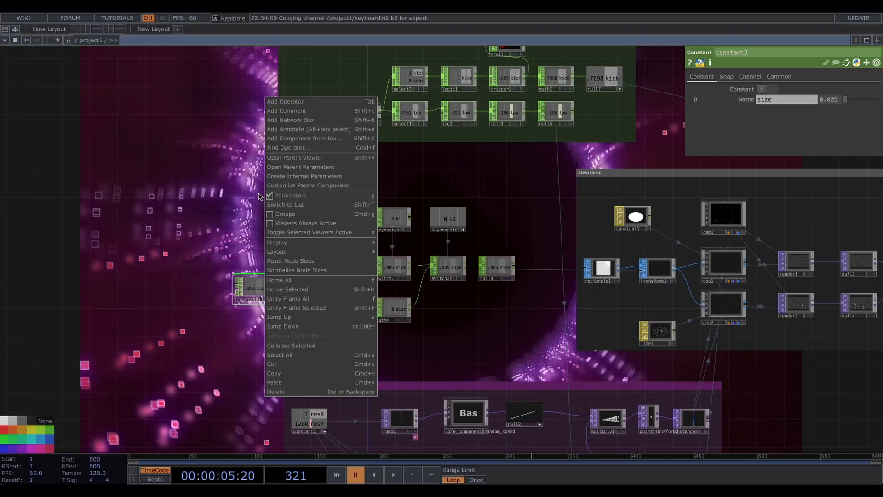
left_click(282, 129)
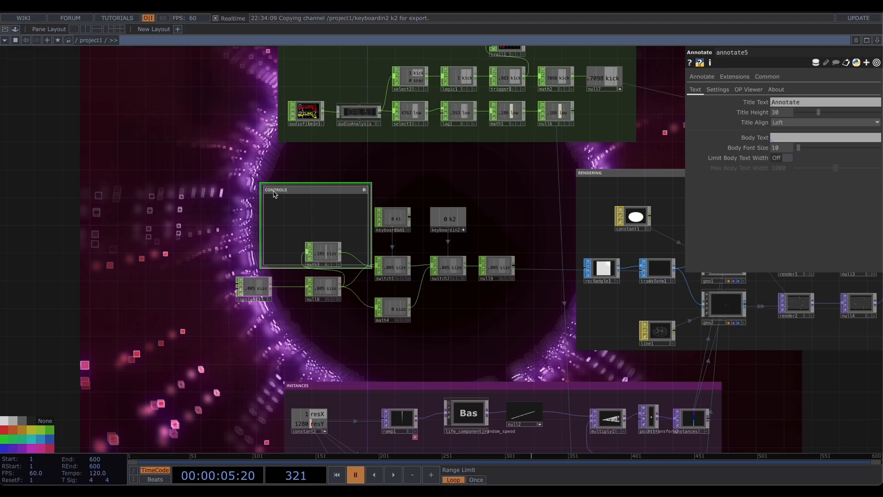
left_click_drag(277, 189, 220, 185)
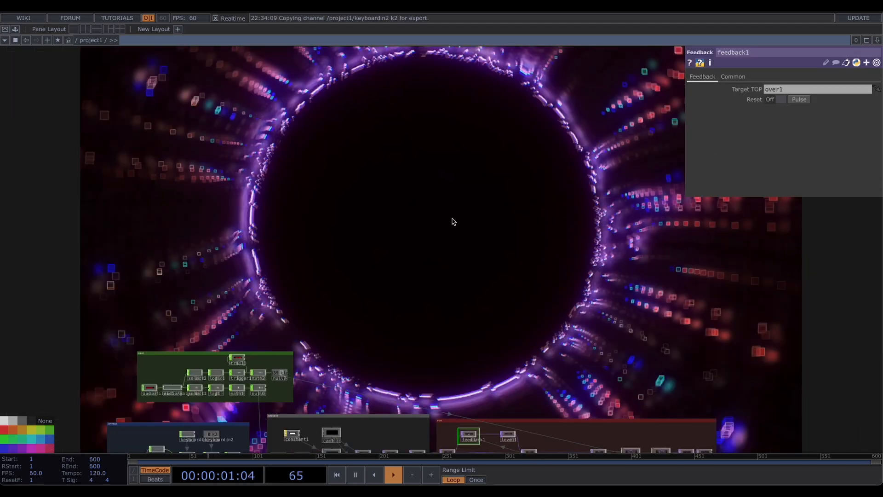
left_click_drag(495, 214, 486, 215)
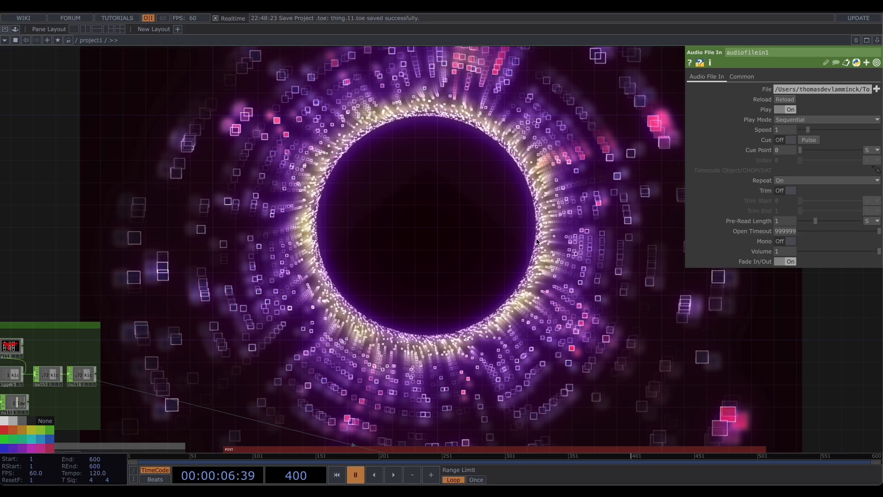
left_click_drag(537, 241, 536, 234)
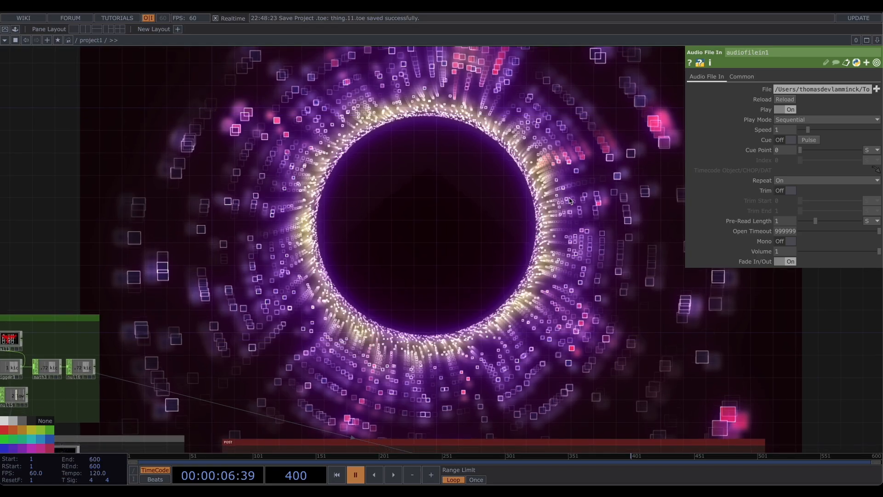